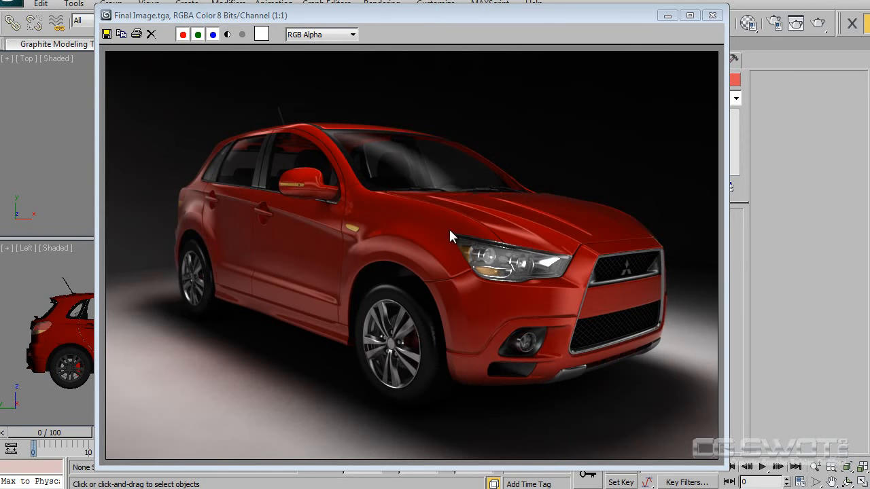
- Close the rendered car image and examine the car model in the Perspective viewport
click(713, 15)
mouse_move(533, 315)
middle_down()
mouse_move(526, 305)
mouse_move(529, 314)
mouse_move(549, 311)
middle_up()
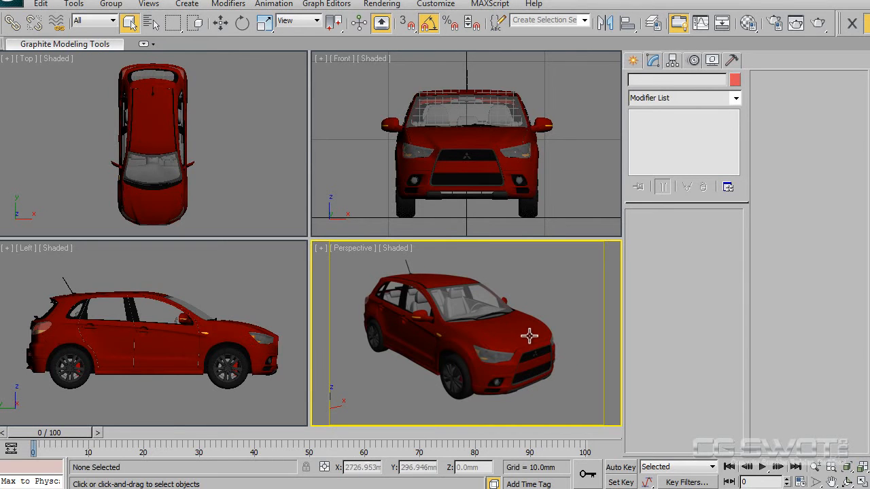
middle_drag(543, 344, 546, 354)
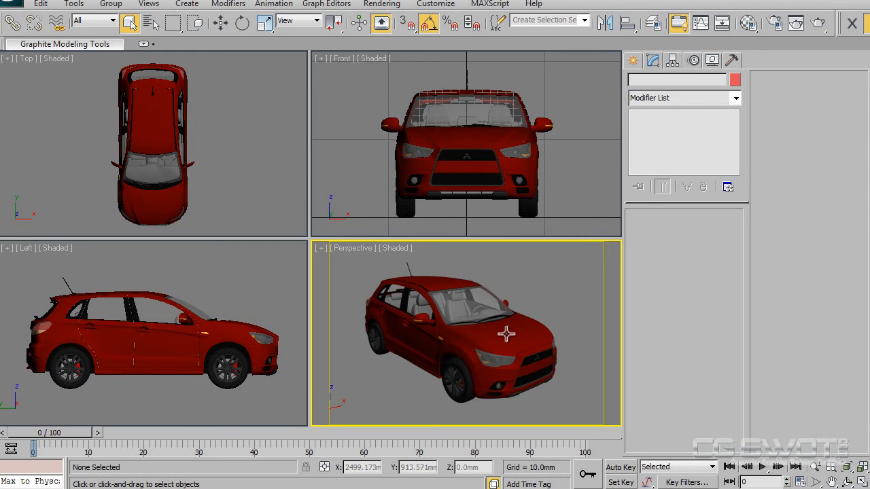
mouse_move(516, 339)
alt+middle_down()
mouse_move(521, 334)
mouse_move(519, 341)
alt+middle_up()
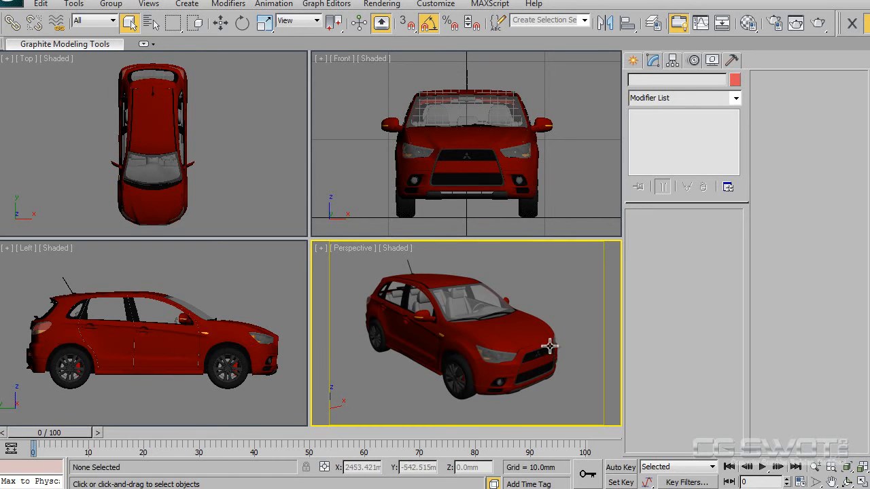
middle_drag(539, 341, 542, 341)
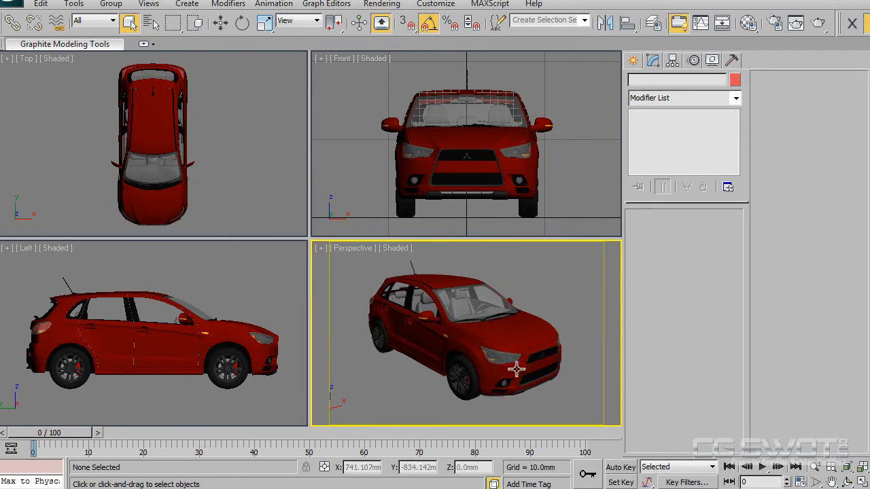
middle_drag(523, 370, 520, 369)
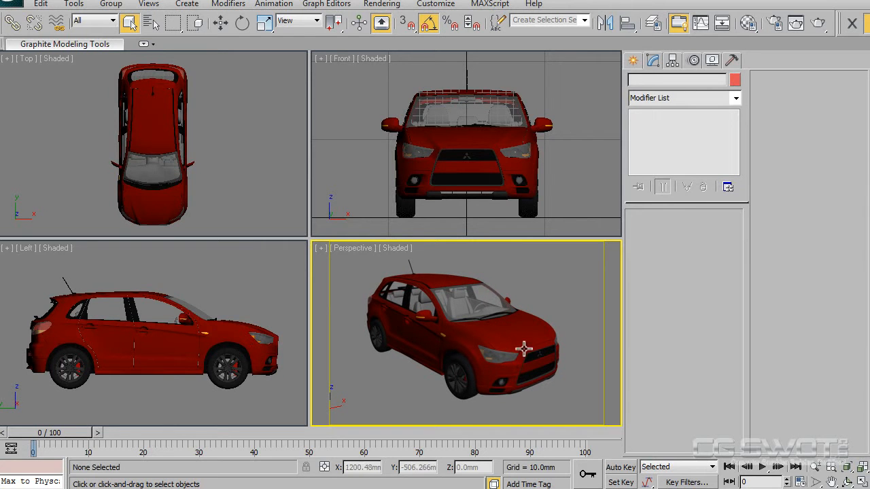
middle_drag(552, 339, 544, 342)
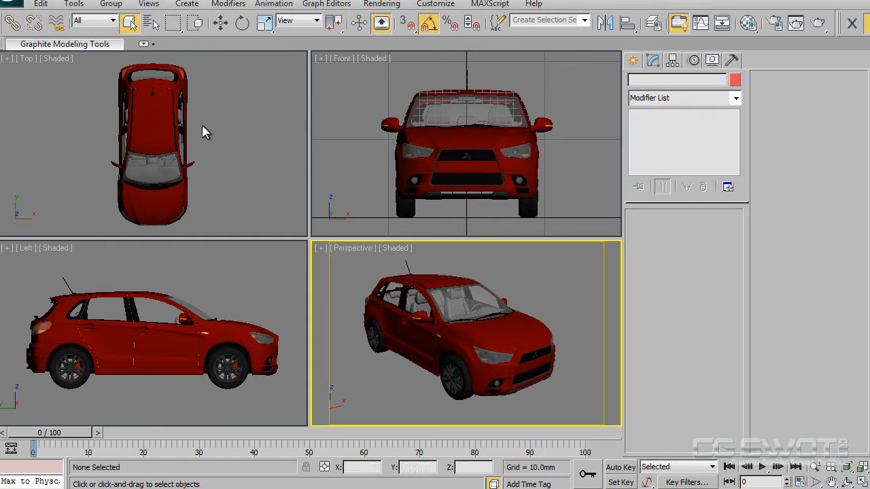
- Show the home grid in the Top and Left viewports, with the car framed smaller in the orthographic views
scroll(204, 129, down, 3)
scroll(417, 167, down, 4)
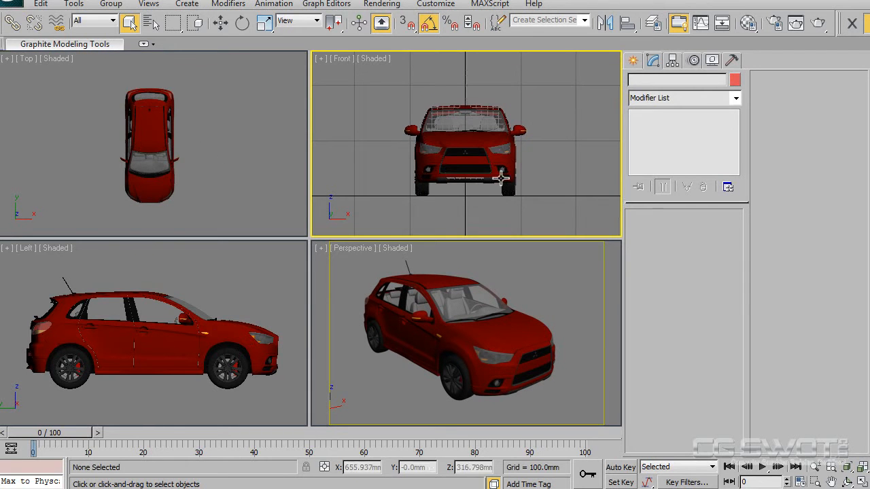
middle_drag(209, 179, 213, 178)
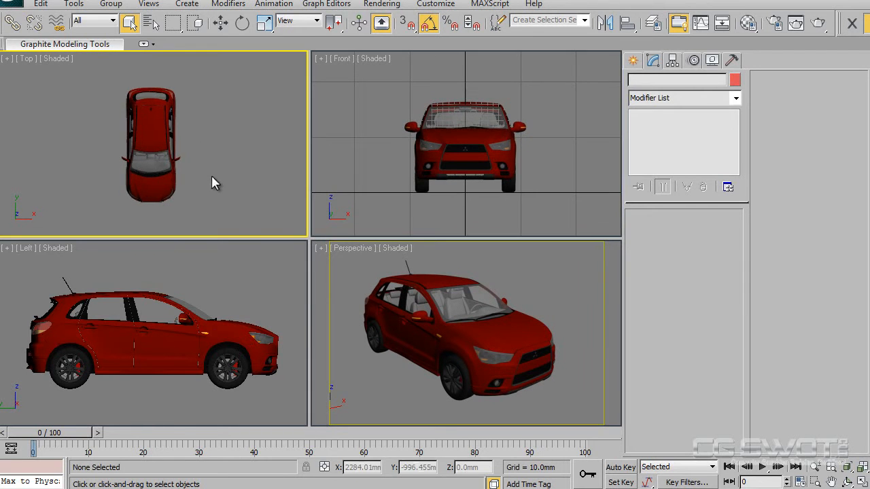
key(g)
middle_click(212, 308)
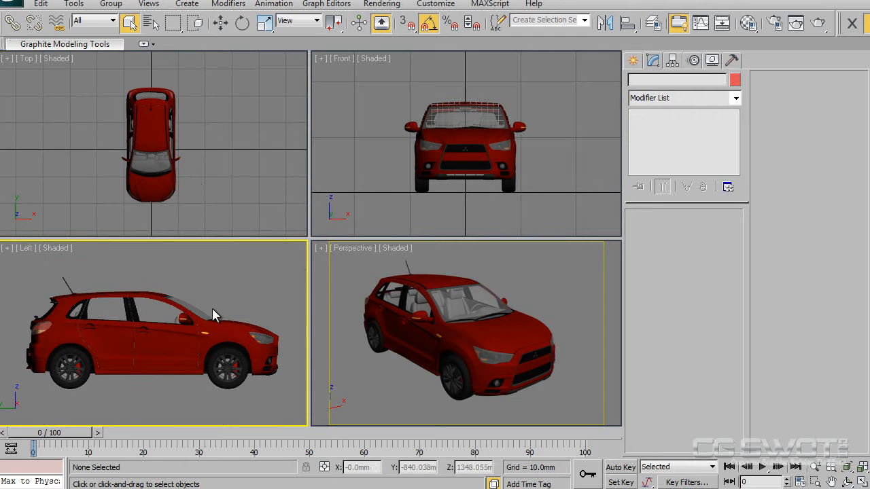
scroll(215, 310, down, 4)
key(g)
scroll(216, 312, up, 2)
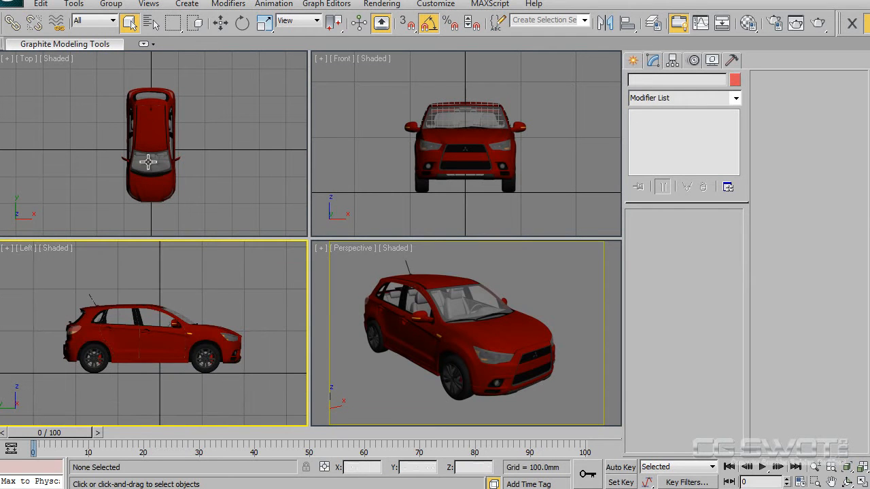
- Maximize the Front viewport, leaving free space around the car
middle_click(449, 190)
scroll(463, 195, up, 3)
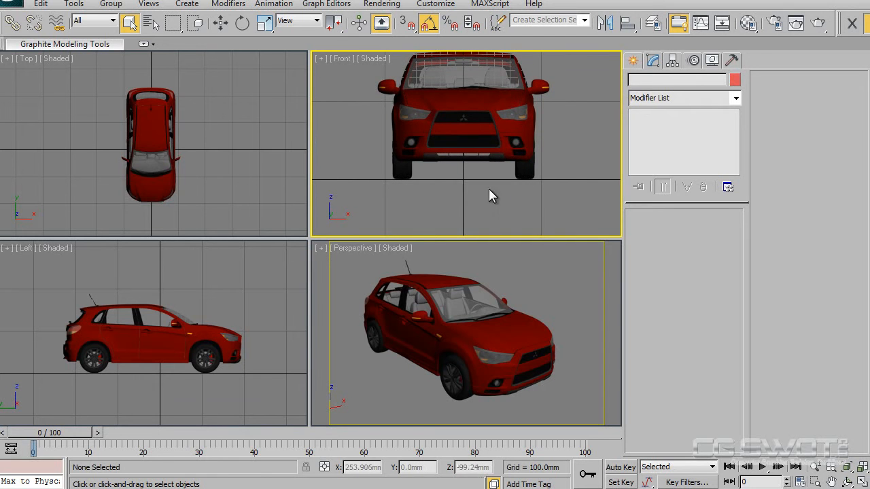
scroll(508, 180, down, 3)
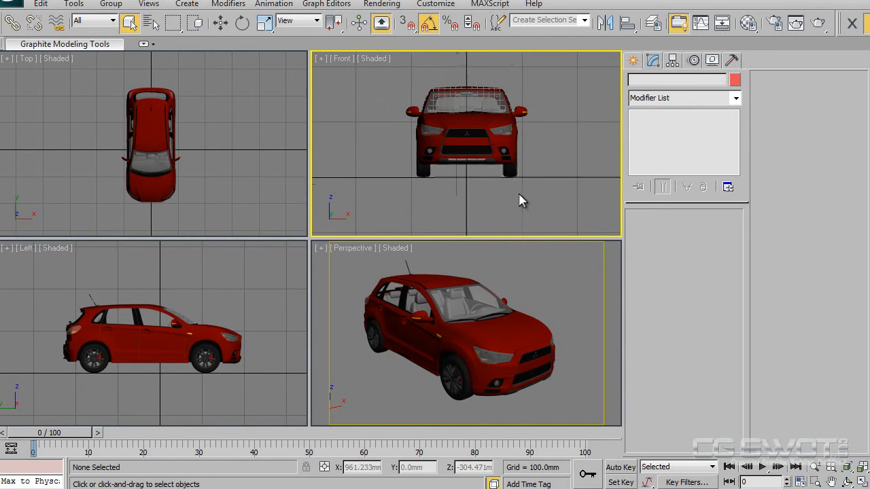
scroll(512, 194, down, 2)
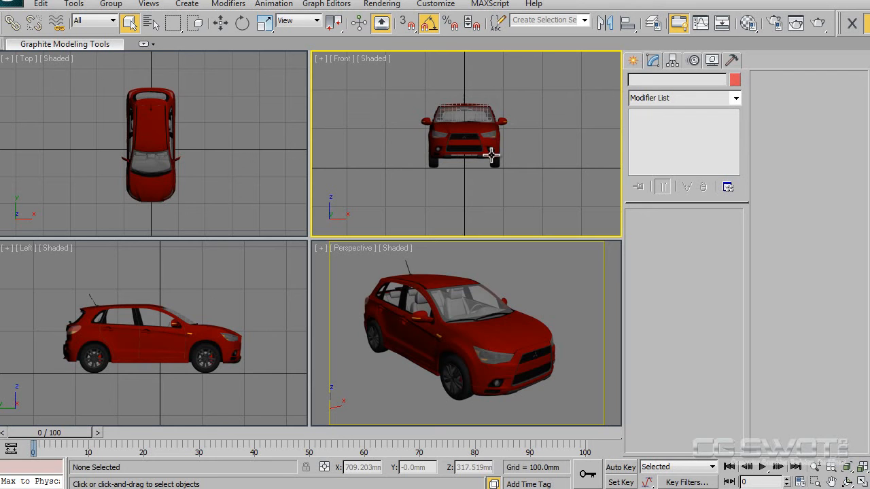
mouse_move(542, 169)
middle_down()
mouse_move(542, 185)
mouse_move(525, 179)
mouse_move(545, 177)
middle_up()
scroll(546, 182, down, 2)
scroll(494, 168, up, 1)
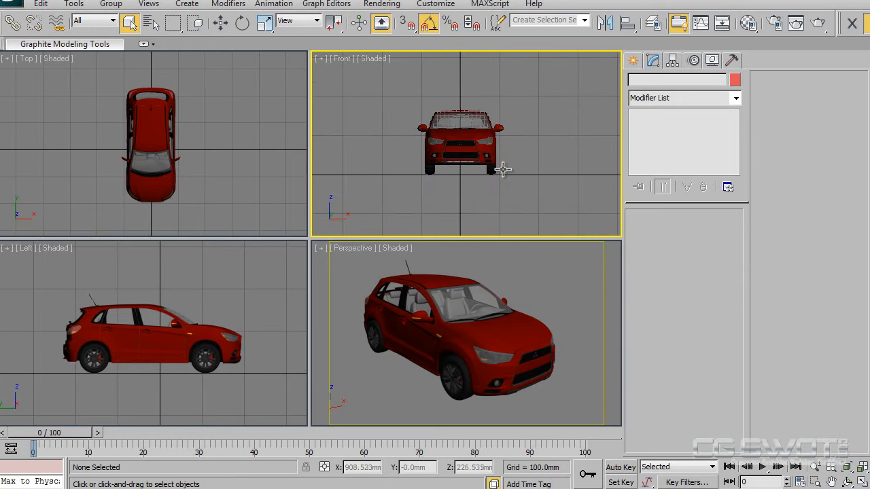
middle_drag(513, 184, 530, 181)
key(alt+w)
middle_drag(451, 250, 456, 232)
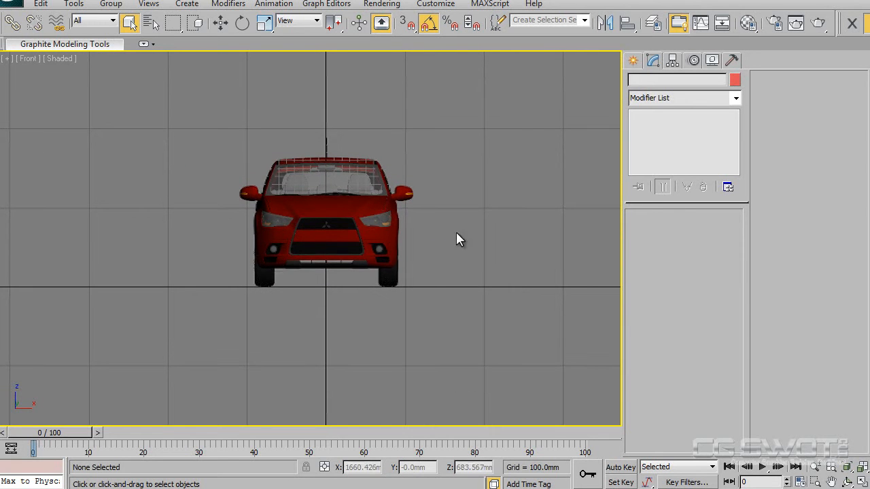
- Draw an open Line spline from the origin under the car: about 4774 mm along the ground, diagonally up and outward, and about 4160 mm straight up
click(633, 61)
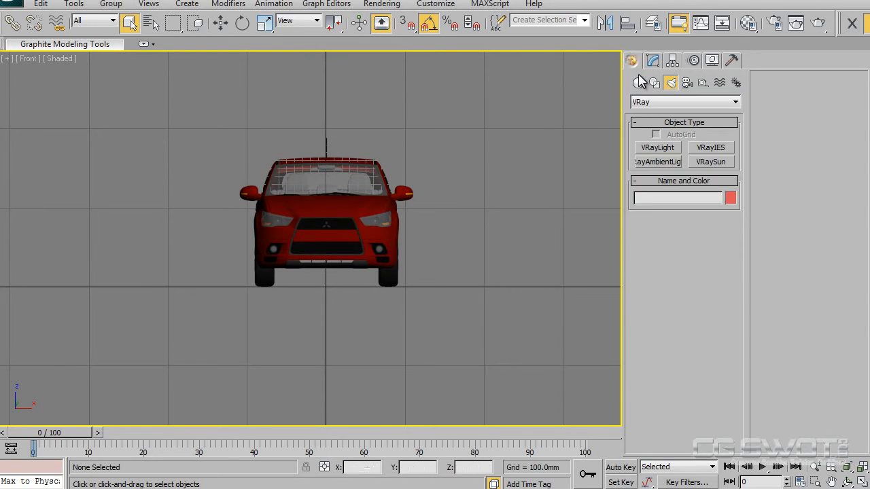
click(638, 83)
click(654, 83)
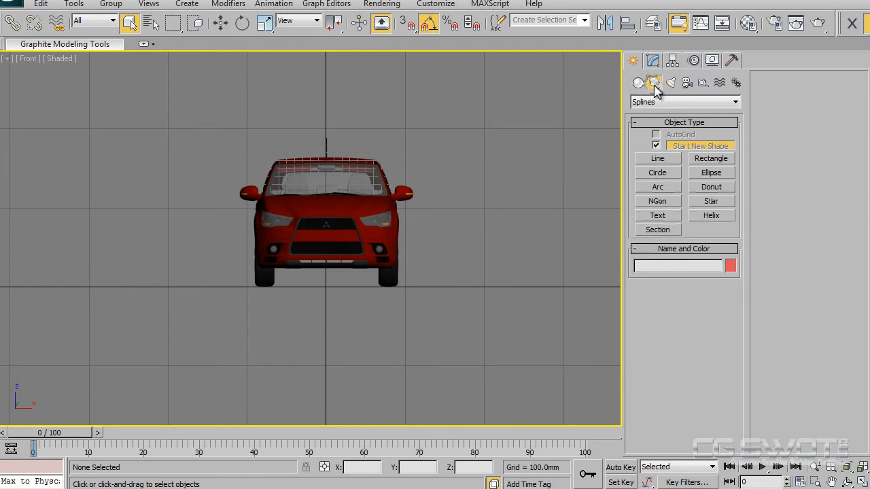
click(664, 158)
middle_drag(349, 322, 238, 276)
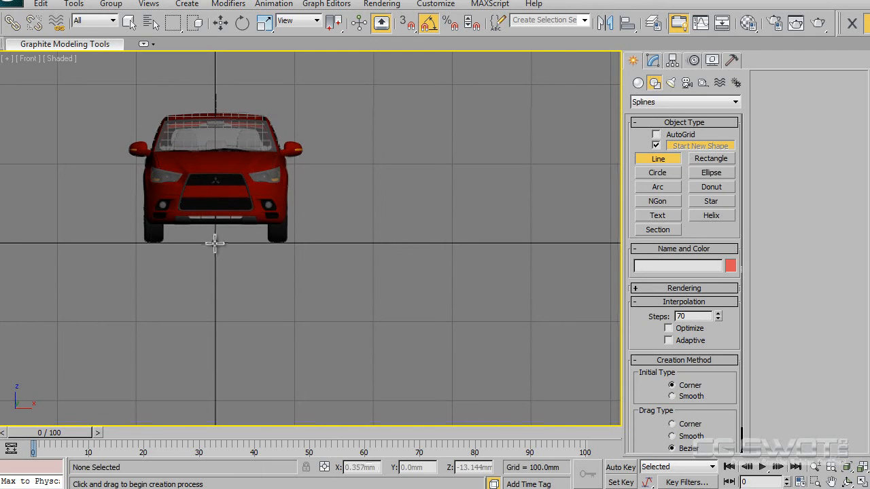
click(215, 243)
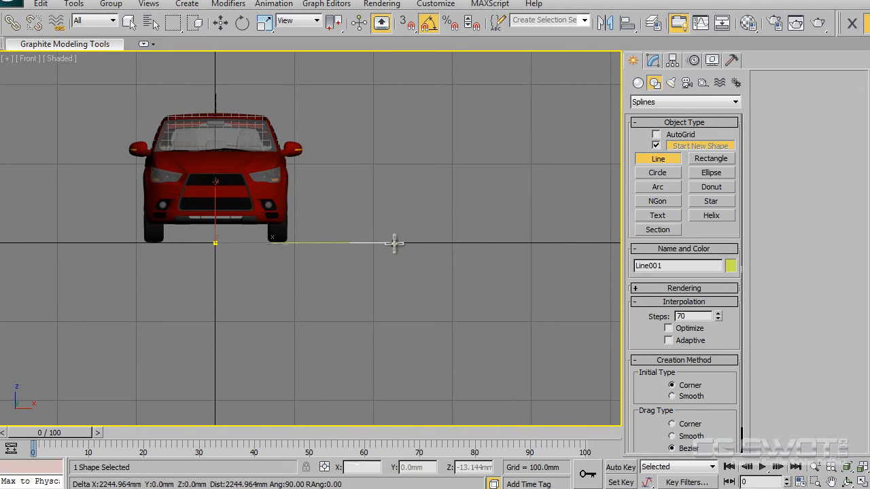
click(592, 242)
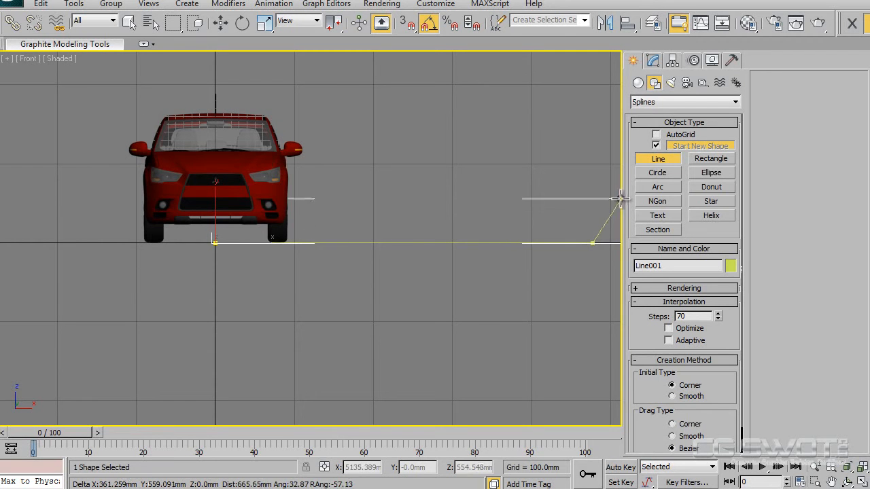
key(i)
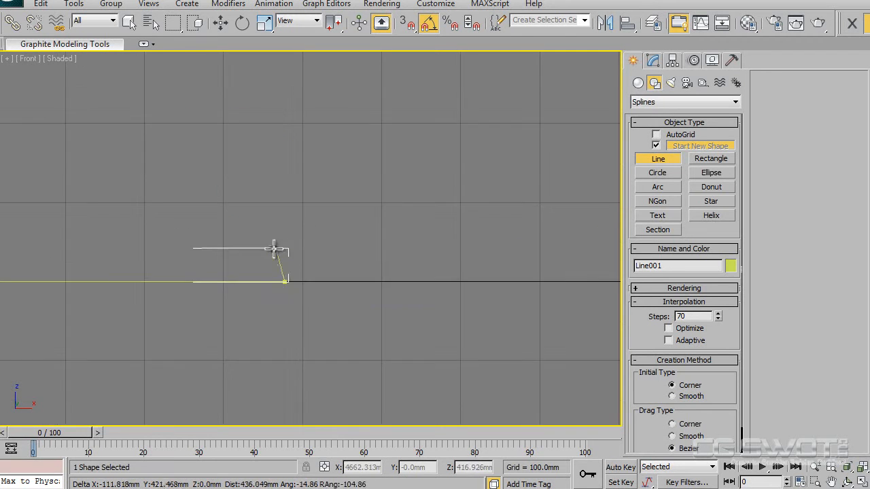
scroll(414, 158, down, 3)
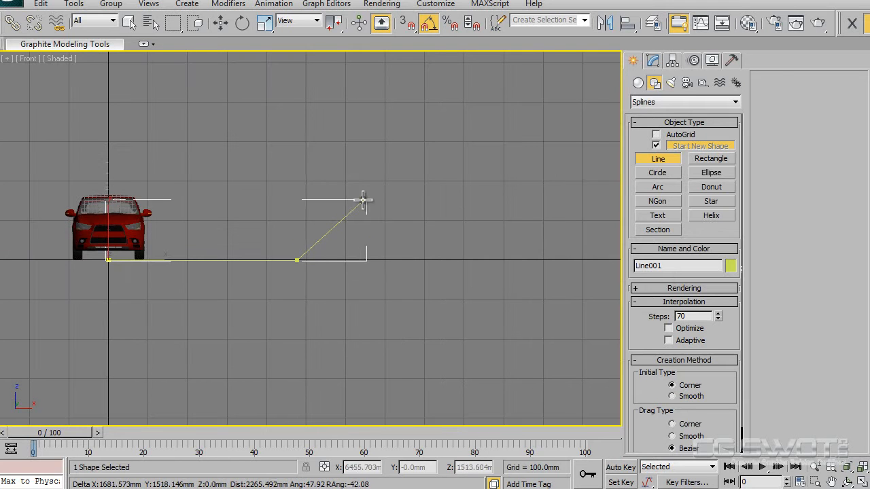
click(340, 222)
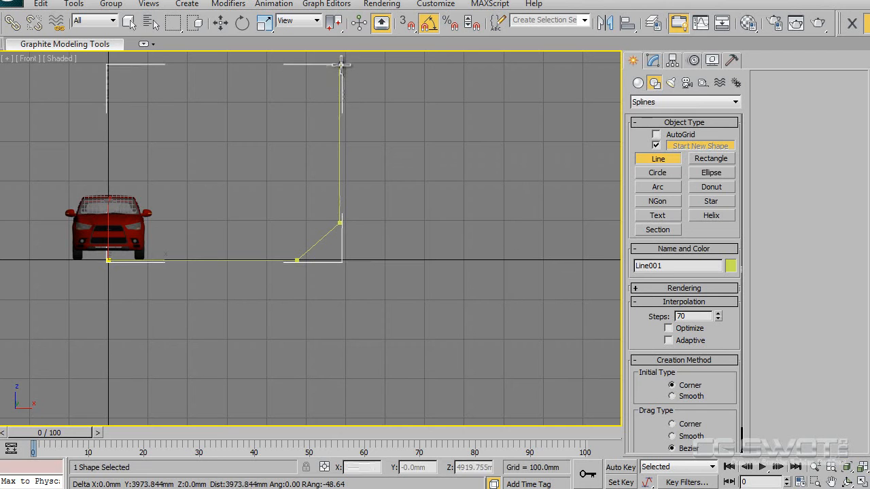
click(339, 59)
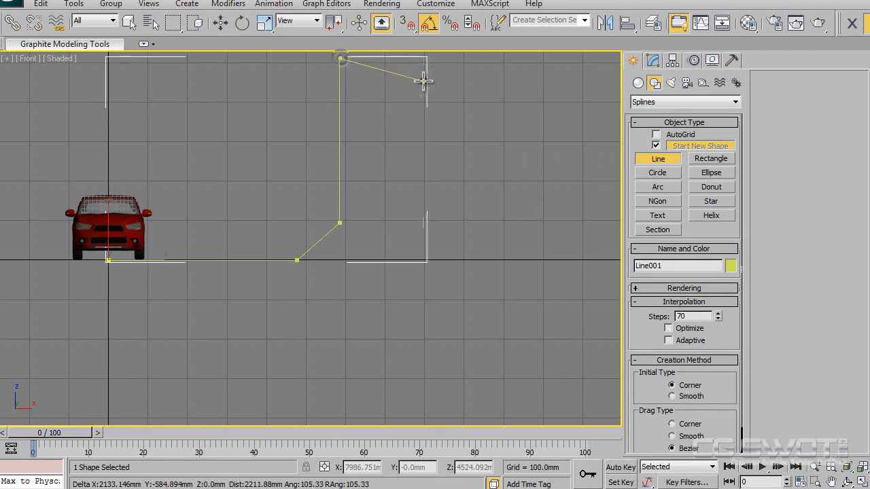
right_click(422, 86)
middle_drag(391, 184, 504, 226)
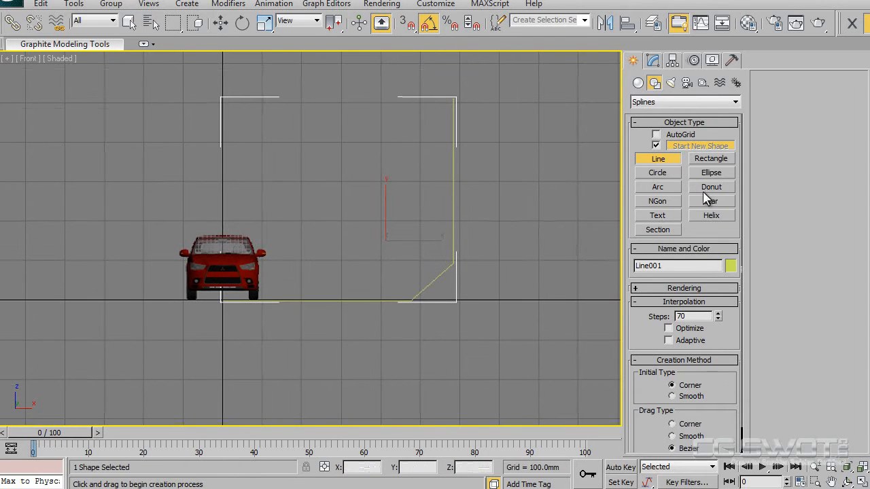
- Change the new line's object colour to golden yellow and finish the Line command
click(730, 266)
click(359, 203)
click(503, 315)
middle_drag(471, 326, 475, 311)
right_click(484, 348)
- Select the line's first vertex beneath the car and set its X, Y and Z positions to 0
click(651, 61)
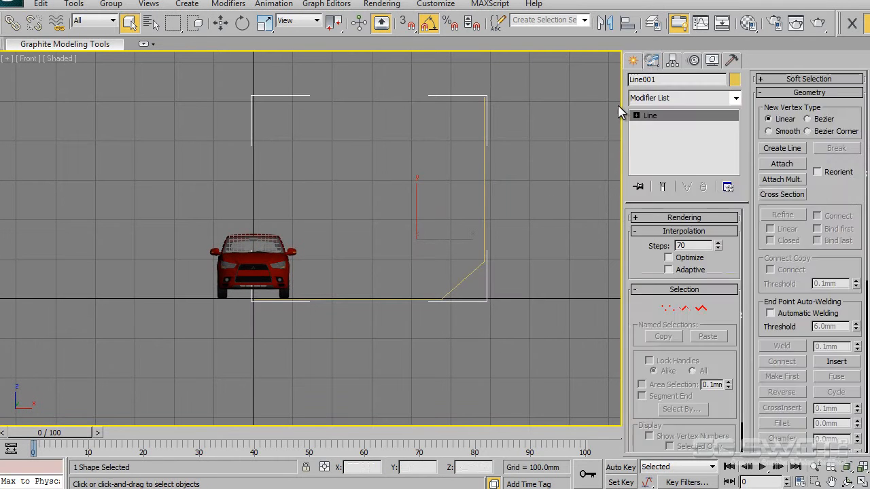
click(668, 308)
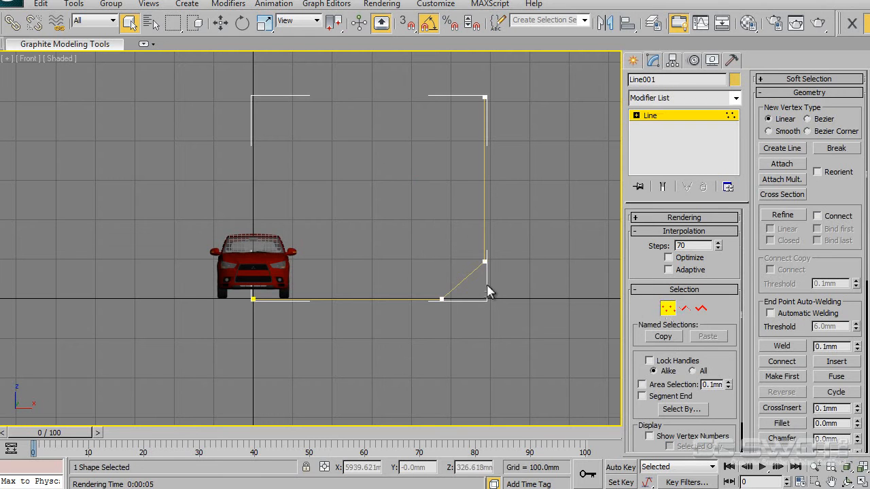
middle_drag(457, 321, 425, 269)
scroll(502, 298, up, 1)
scroll(425, 269, up, 1)
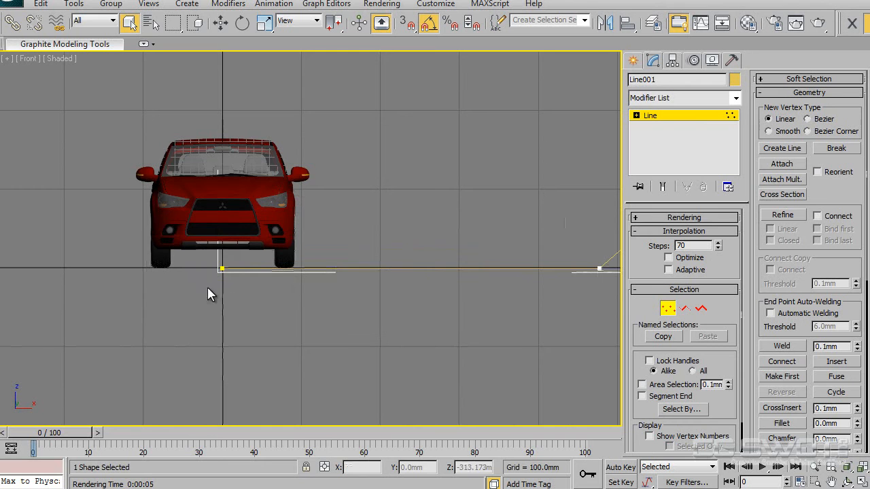
click(249, 267)
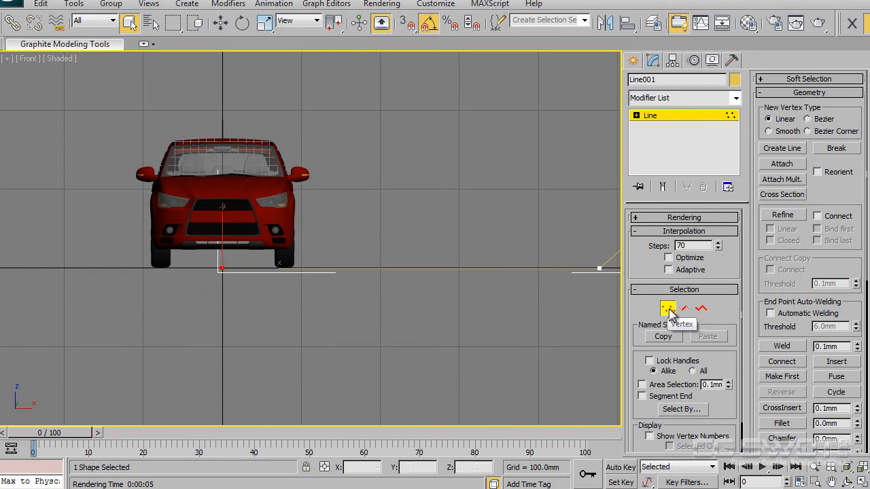
drag(210, 306, 257, 233)
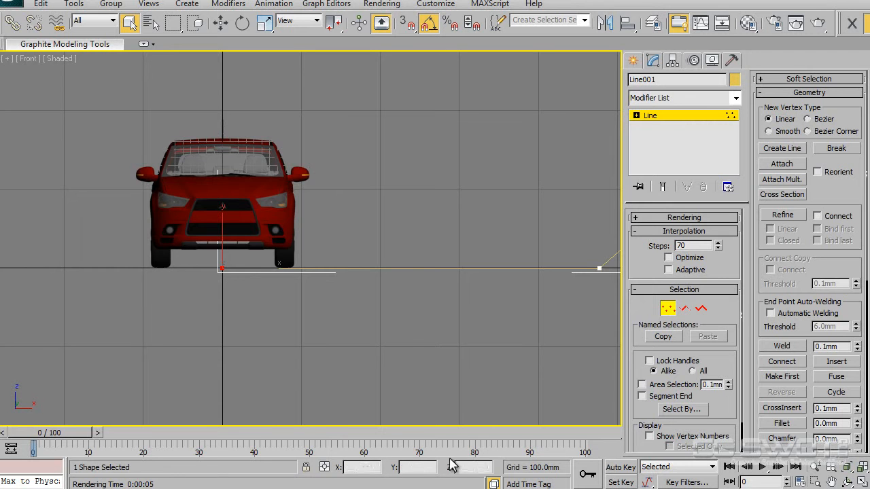
right_click(279, 310)
click(305, 307)
middle_drag(299, 325, 375, 267)
right_click(385, 467)
right_click(442, 468)
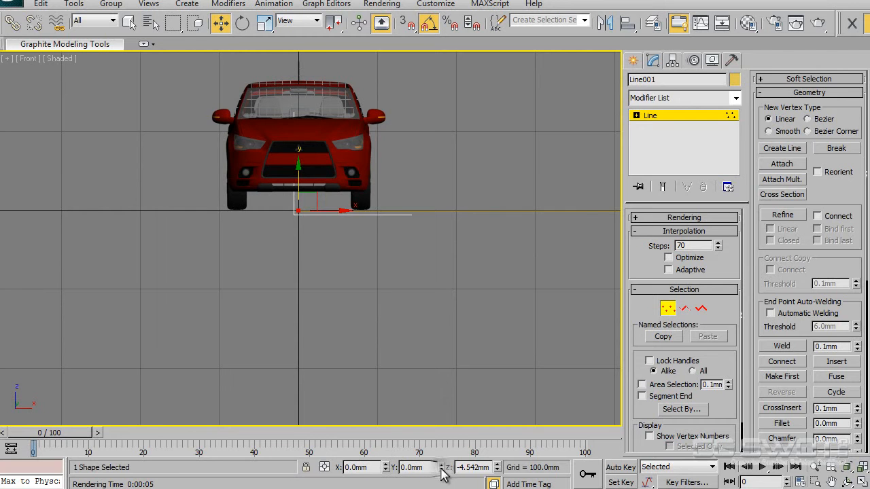
right_click(497, 468)
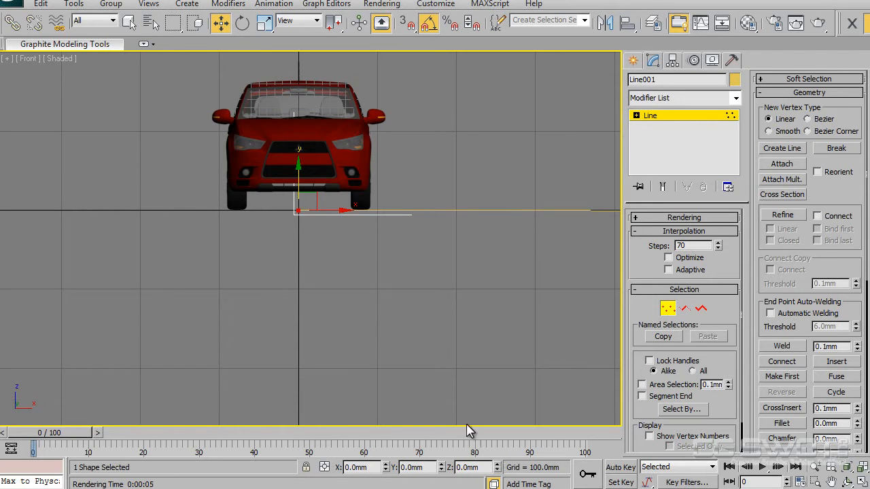
scroll(314, 239, up, 5)
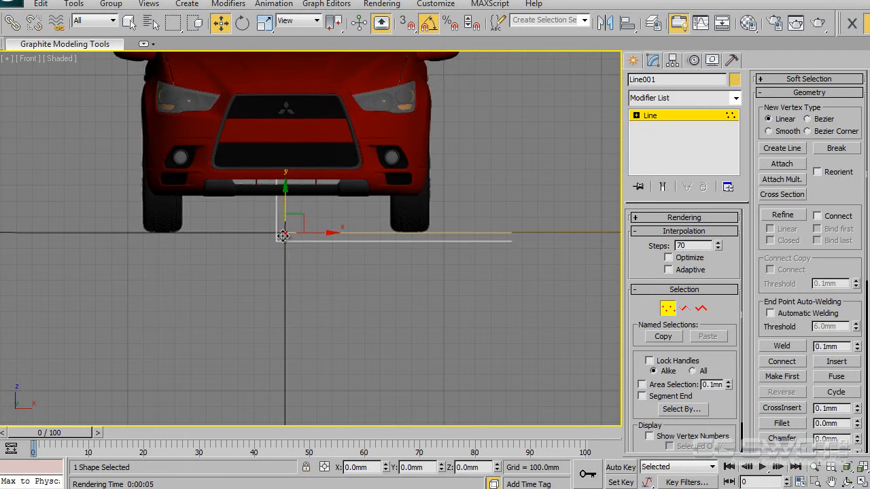
- Select the line's second vertex, at the outer end of the ground segment, and set its Z position to 0
scroll(389, 281, down, 5)
middle_drag(491, 304, 411, 304)
click(402, 295)
drag(382, 338, 472, 248)
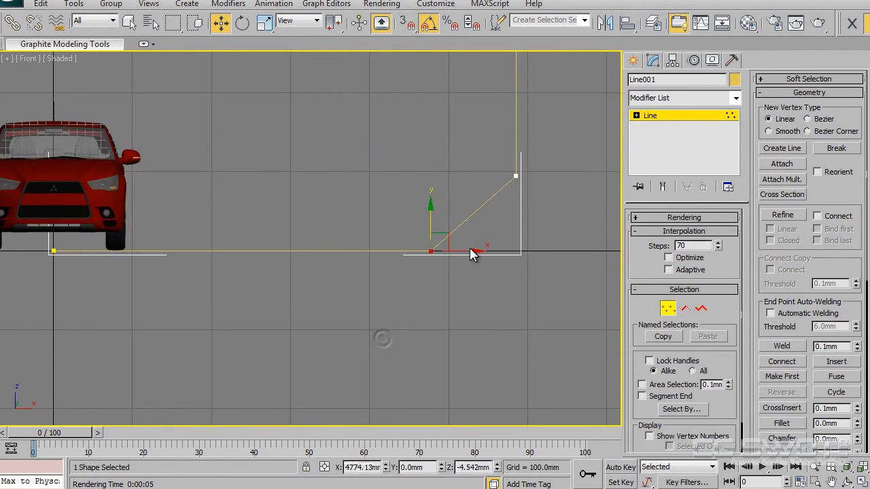
right_click(498, 467)
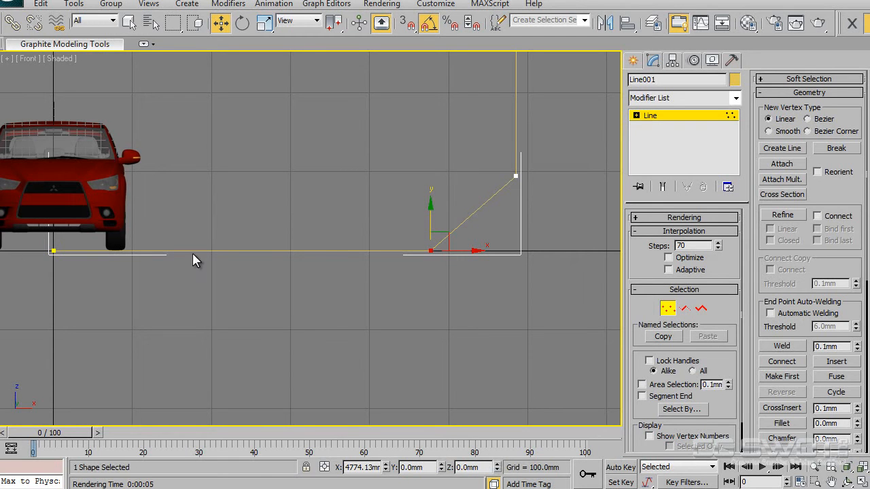
- Select the two vertices at the ends of the line's diagonal segment and convert them to Bezier Corner
middle_drag(498, 231, 433, 288)
middle_drag(485, 178, 485, 266)
scroll(486, 260, down, 3)
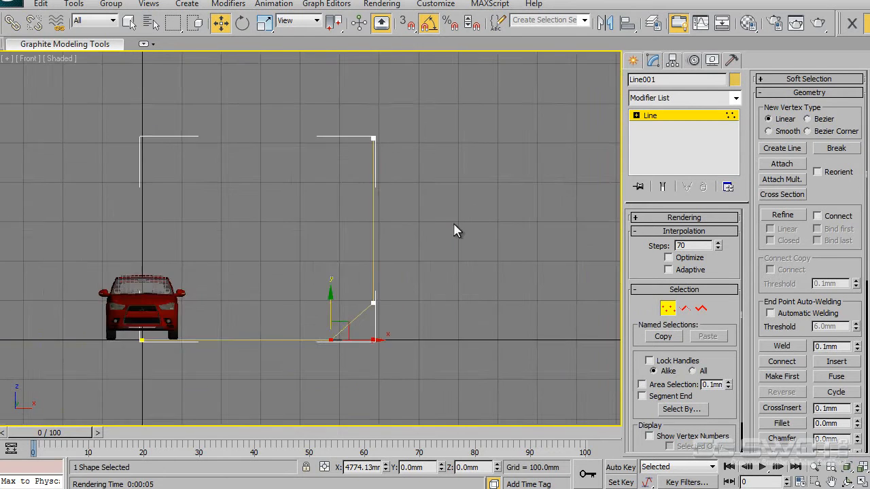
middle_drag(446, 196, 492, 193)
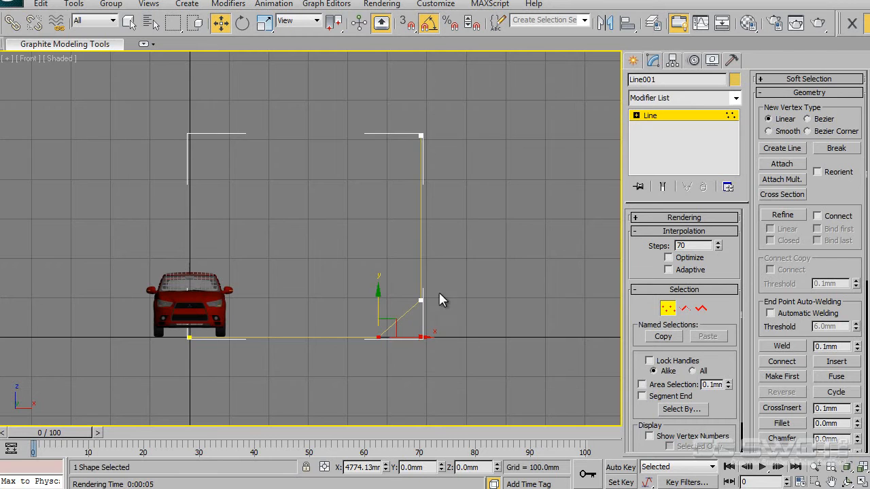
scroll(439, 295, up, 3)
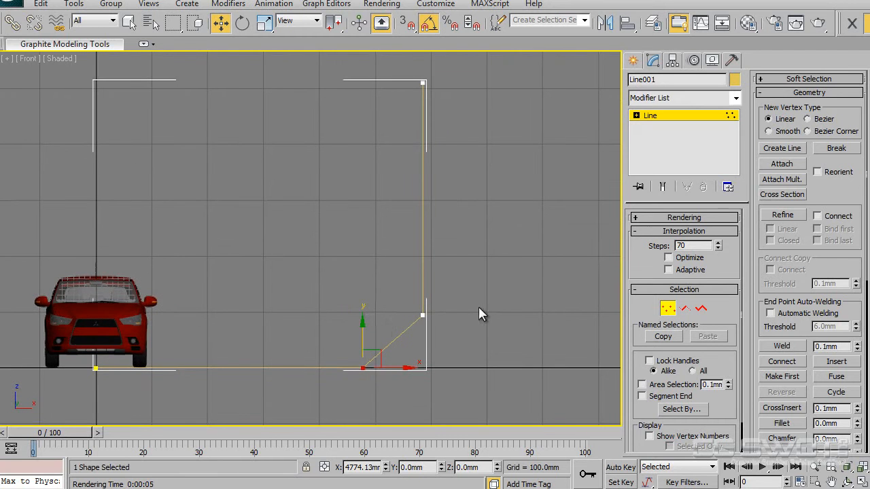
middle_drag(499, 306, 496, 269)
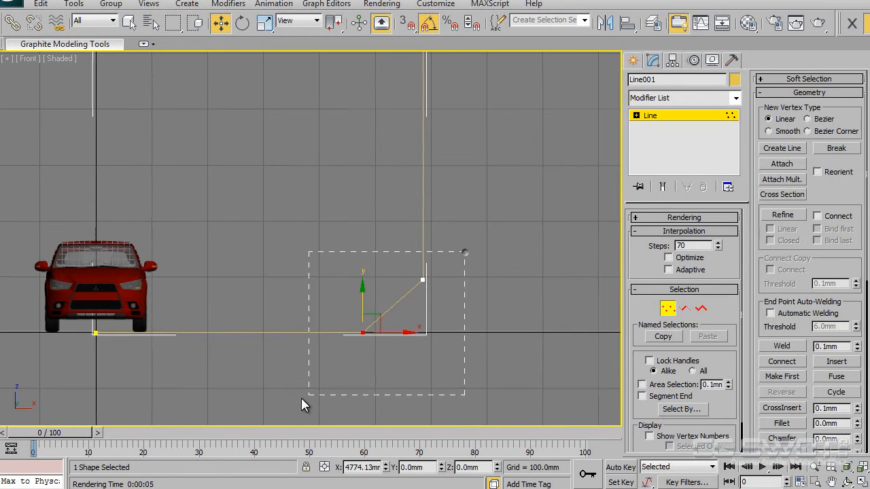
click(423, 279)
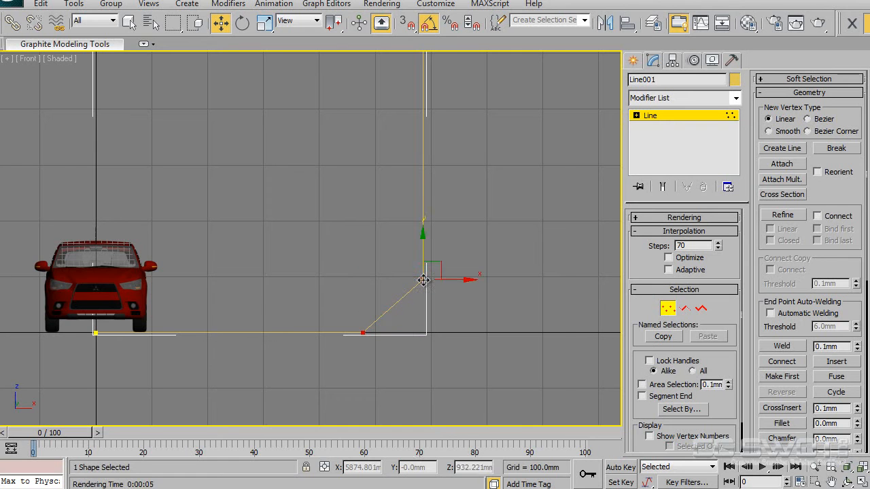
right_click(422, 279)
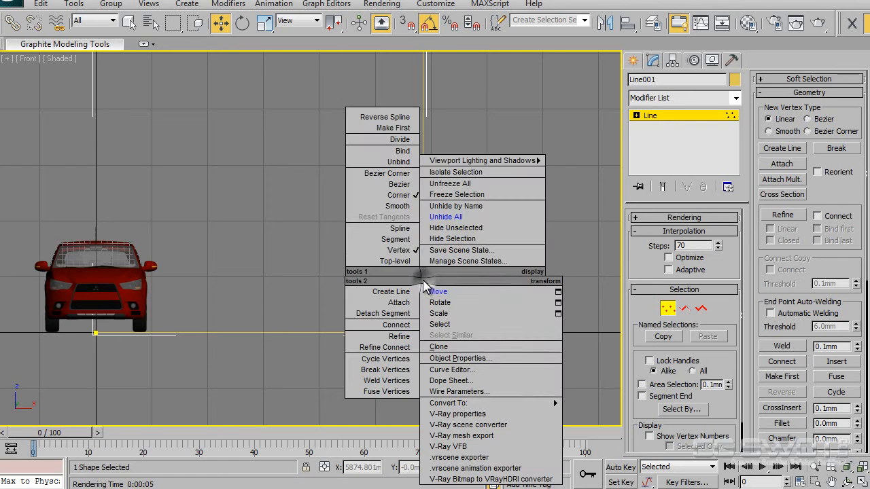
click(387, 174)
scroll(385, 334, up, 4)
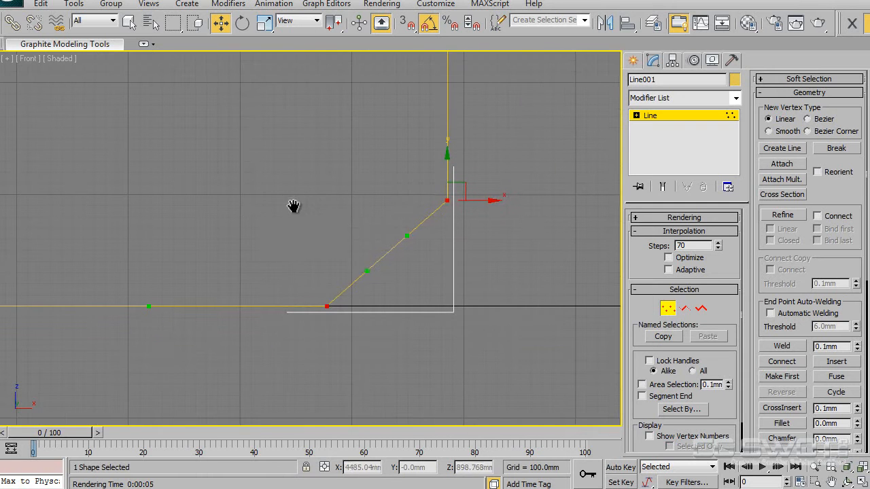
- Lower the ground vertex's inner Bezier handle to ground level and try to move the upper vertex's inner handle outward
drag(368, 272, 385, 308)
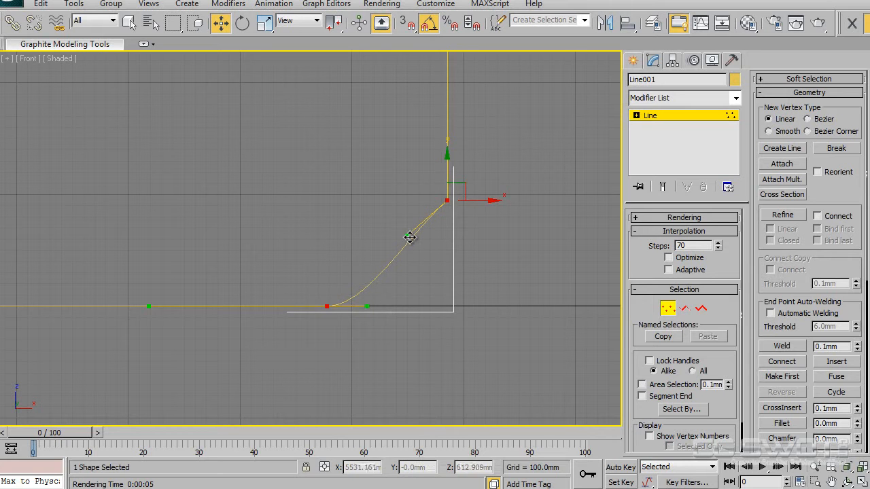
mouse_move(411, 236)
mouse_down()
mouse_move(436, 252)
mouse_move(408, 238)
mouse_up()
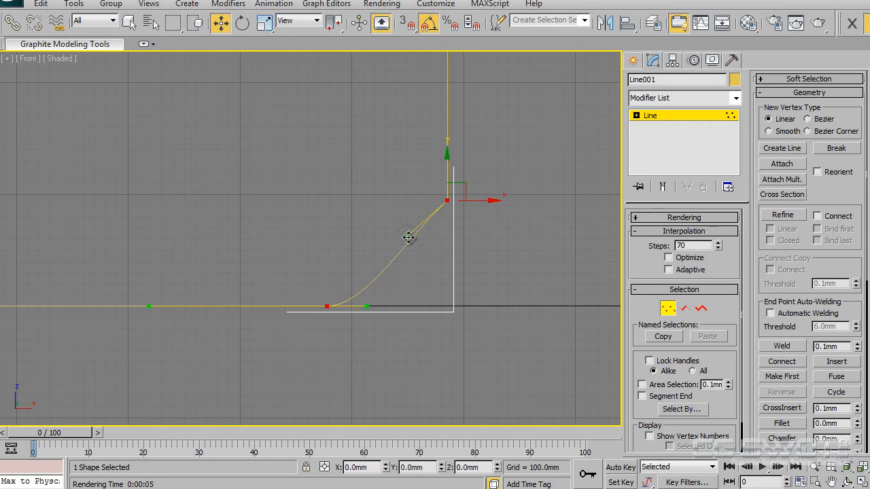
drag(409, 237, 435, 237)
- Float the Axis Constraints toolbar over the viewport, toggle it off and on again, and constrain movement to XY
drag(808, 60, 108, 87)
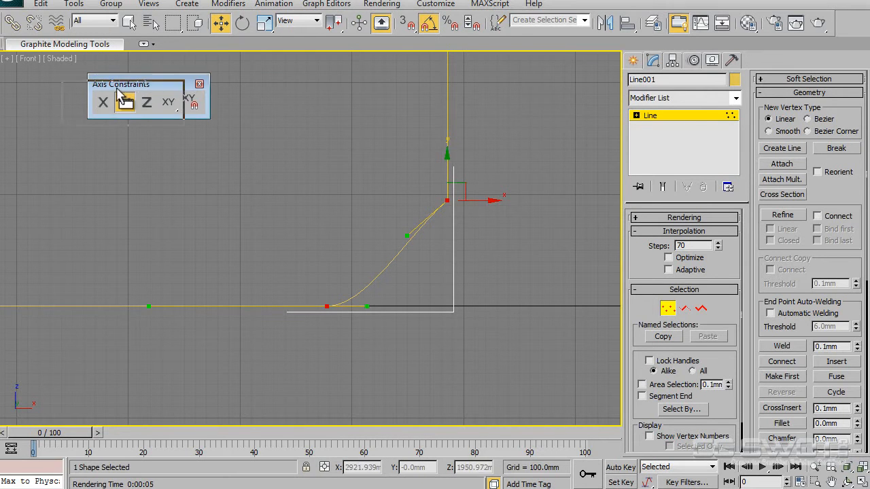
right_click(287, 32)
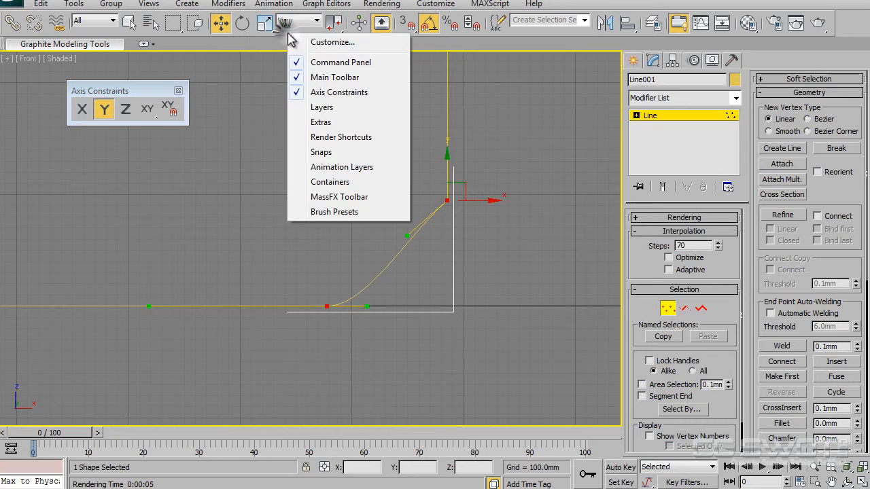
click(338, 92)
right_click(288, 24)
click(347, 88)
drag(164, 94, 123, 119)
- Move both inner Bezier handles toward the outer corner to round the diagonal into a smooth curve, and leave vertex editing
drag(408, 236, 446, 269)
drag(368, 308, 416, 308)
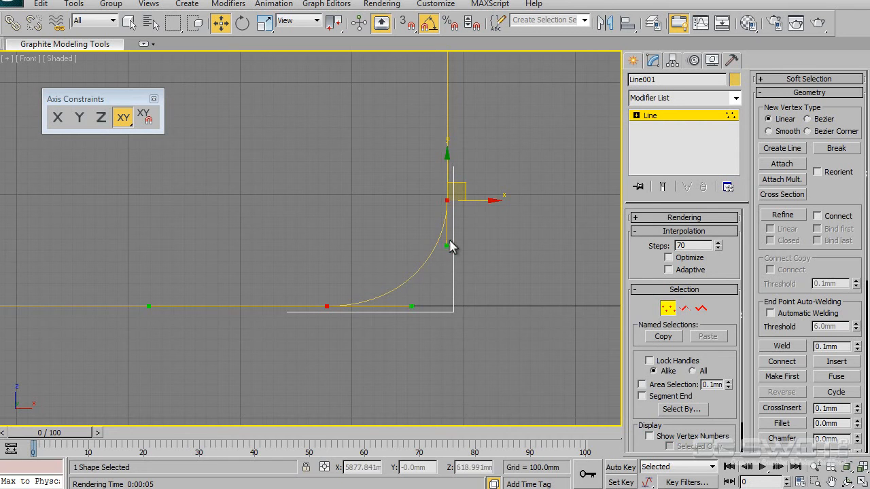
drag(448, 246, 447, 248)
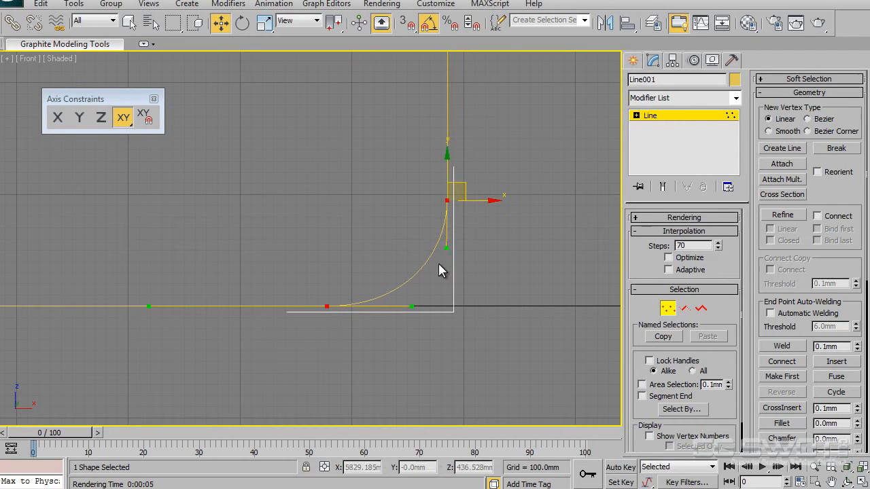
mouse_move(412, 310)
mouse_down()
mouse_move(411, 319)
mouse_move(413, 306)
mouse_up()
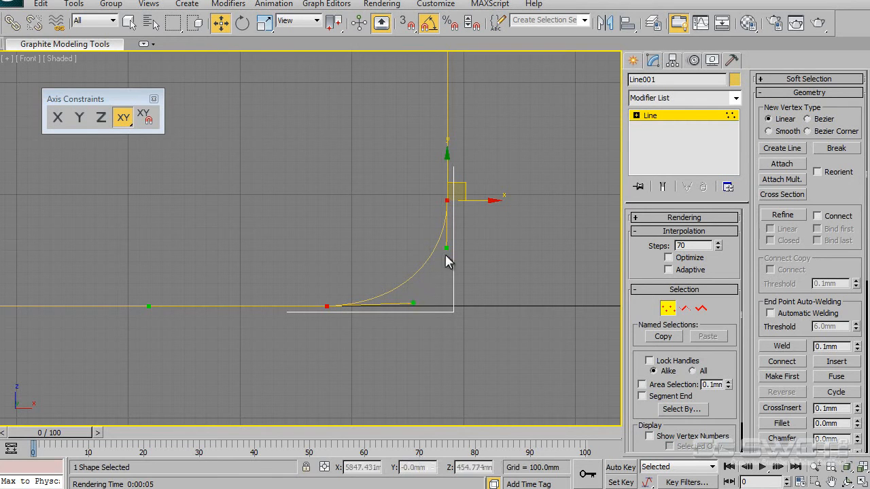
scroll(456, 282, up, 2)
middle_drag(529, 326, 500, 237)
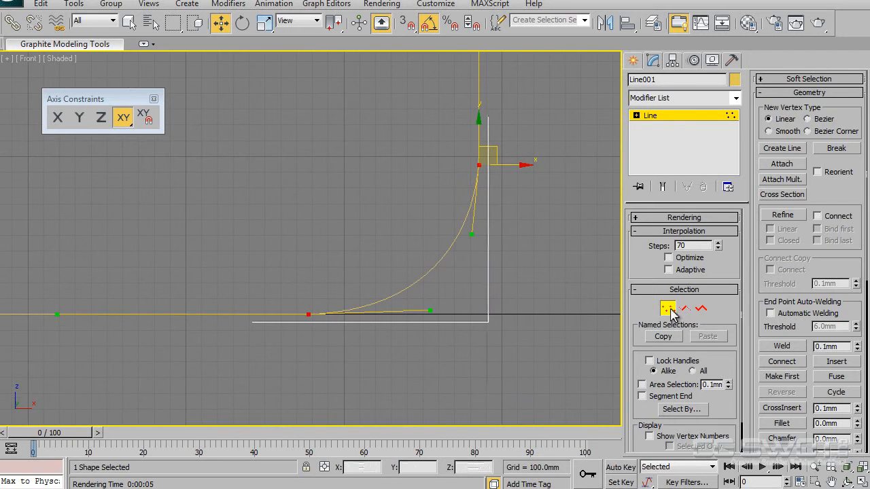
click(671, 310)
scroll(426, 258, down, 3)
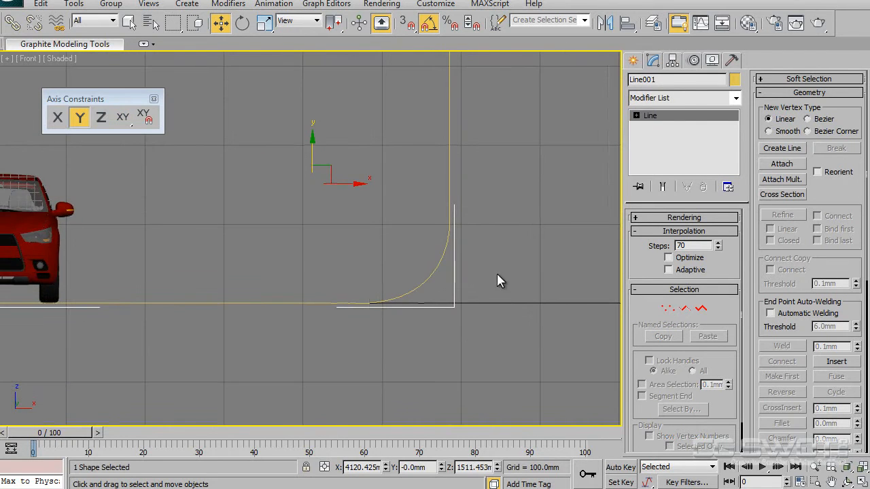
- Set the line's interpolation steps to 6, hide the viewport grid and examine the curve's segments between its two Bezier vertices
scroll(492, 279, up, 5)
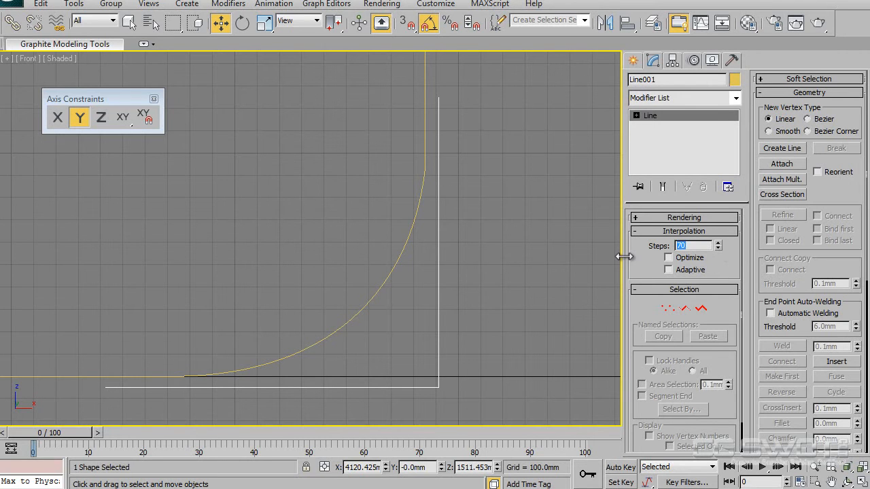
key(Return)
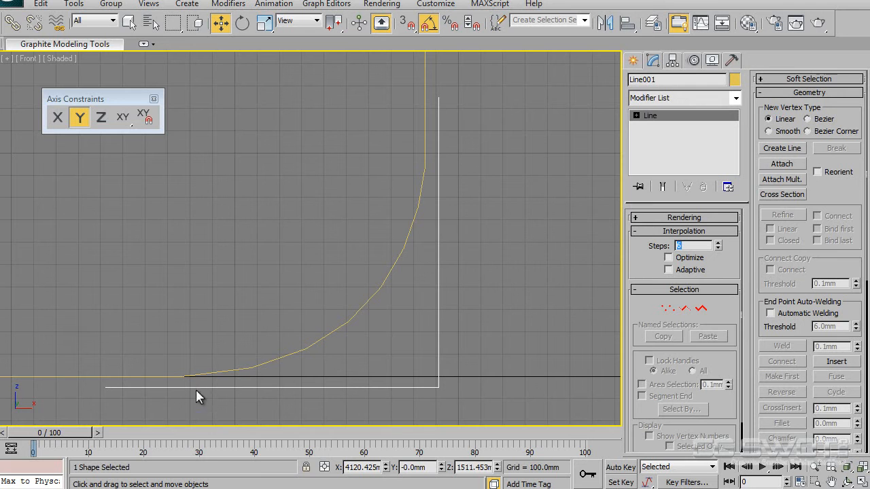
scroll(305, 347, up, 2)
key(g)
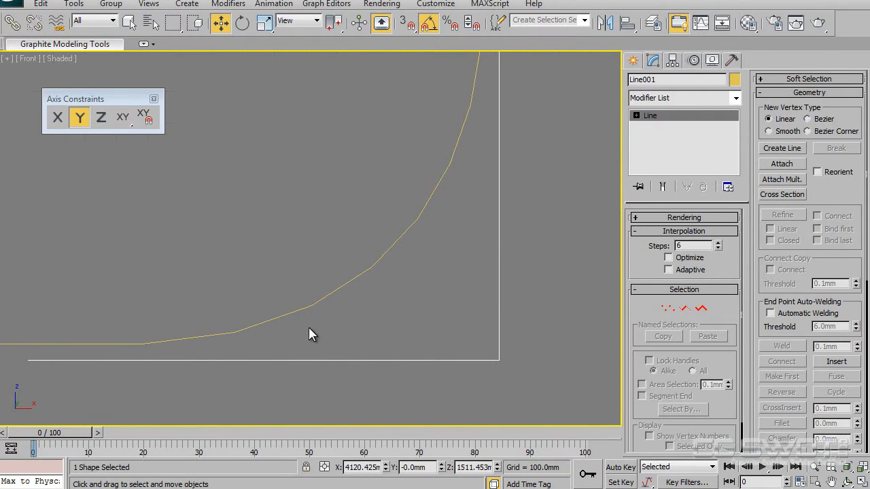
scroll(466, 272, down, 3)
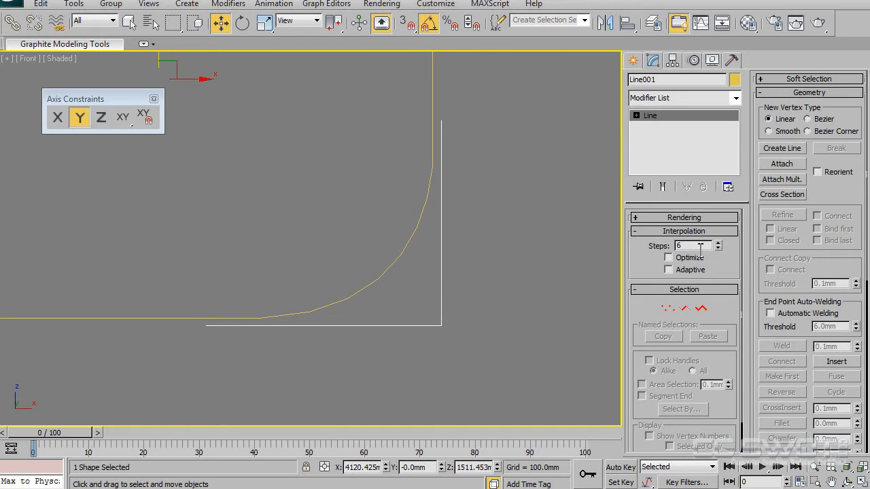
click(669, 309)
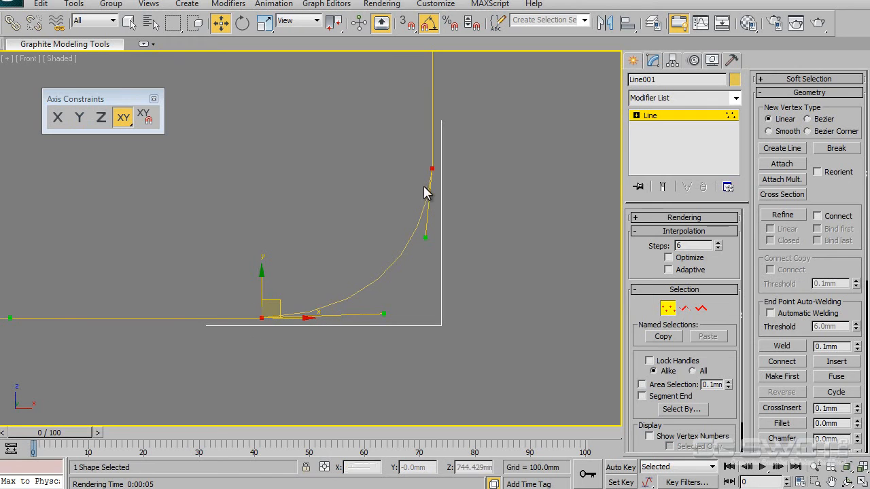
click(669, 308)
- Set the line's interpolation steps to 70 and close the Axis Constraints toolbar
drag(718, 246, 695, 223)
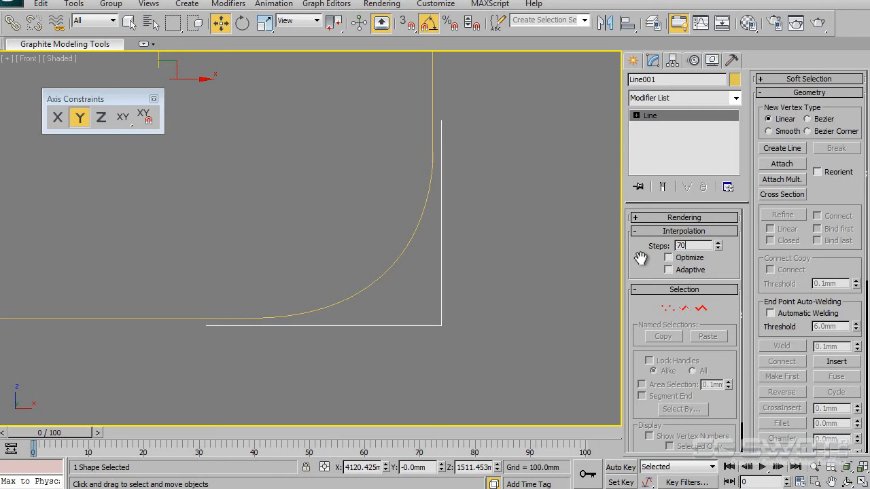
scroll(513, 274, down, 8)
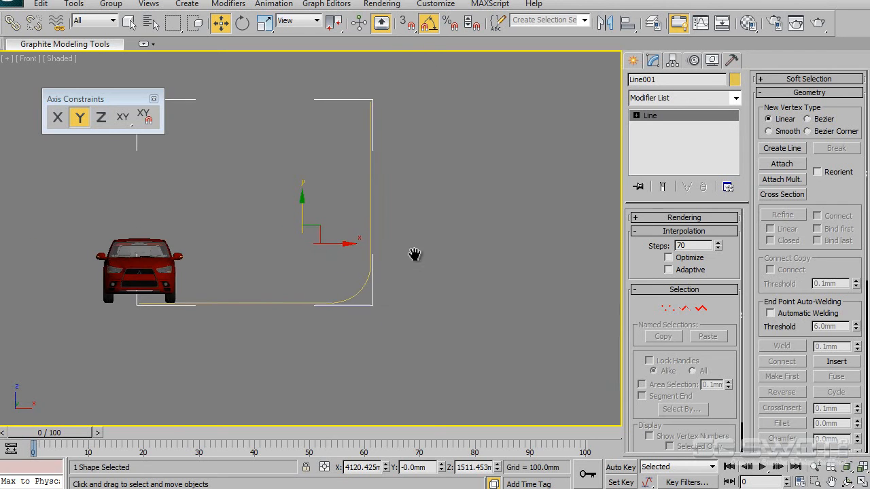
scroll(414, 253, up, 4)
scroll(466, 269, up, 1)
scroll(522, 286, down, 1)
middle_drag(403, 277, 481, 286)
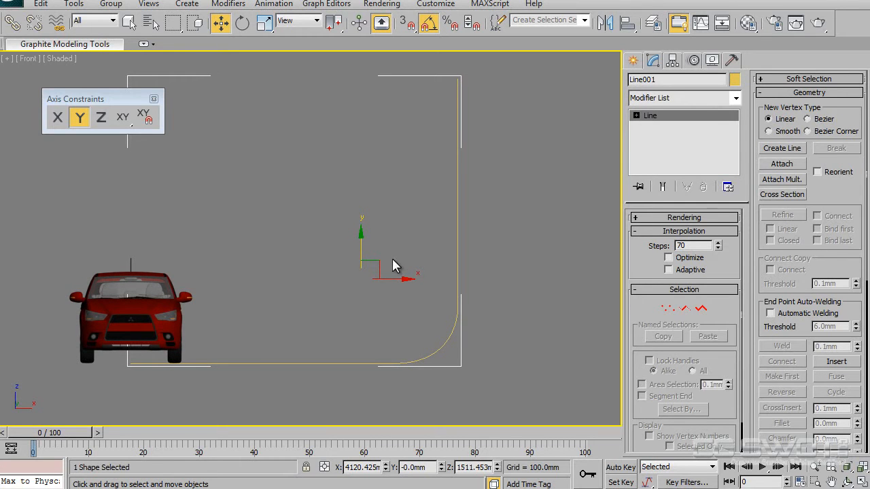
alt+middle_drag(393, 266, 370, 263)
click(154, 99)
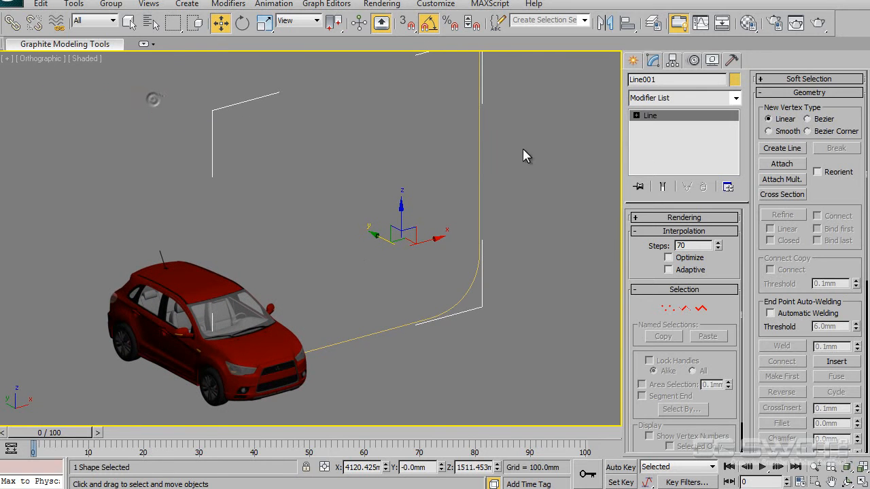
- Apply a Lathe modifier to the backdrop line and view the revolved surface beside the car
click(735, 99)
drag(736, 136, 742, 274)
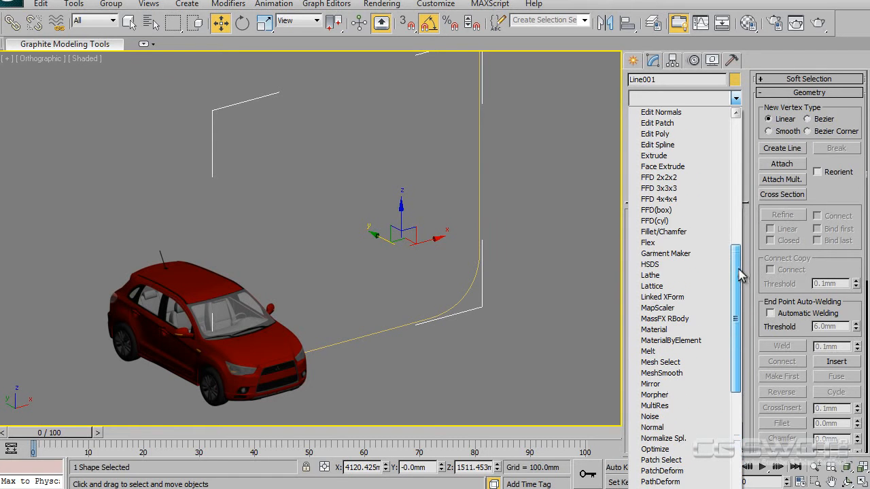
click(669, 275)
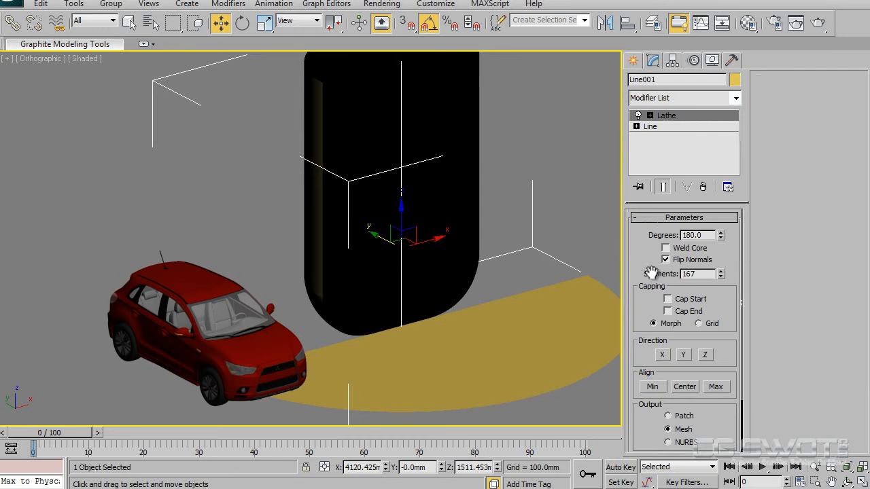
key(z)
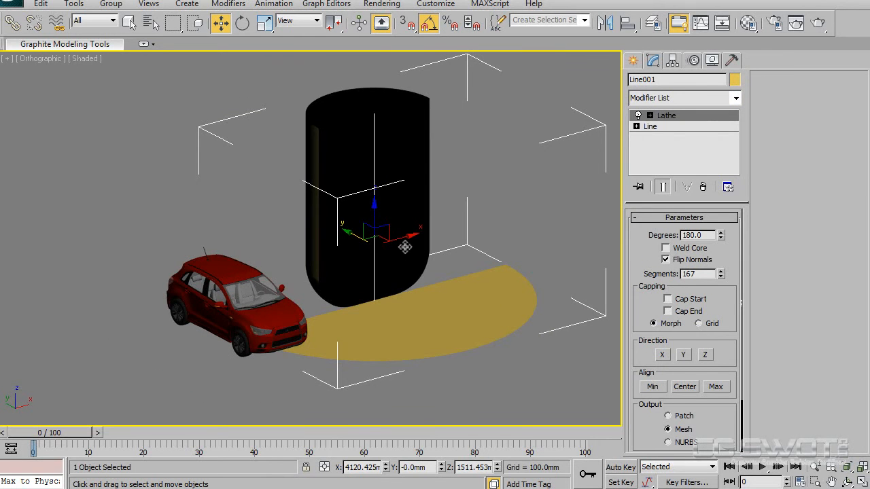
alt+middle_drag(395, 253, 375, 243)
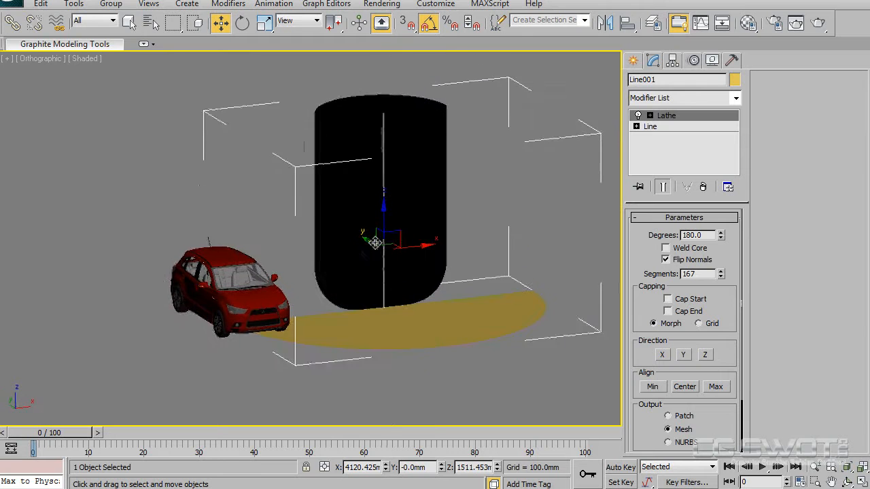
key(shift+z)
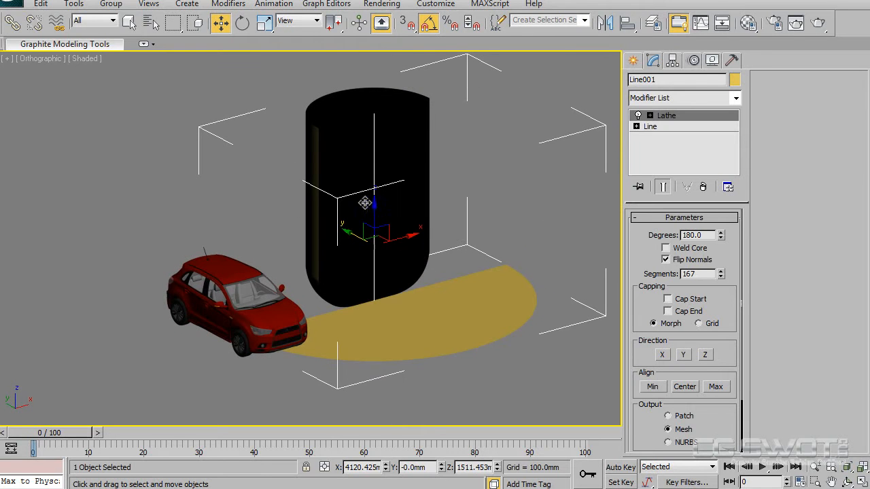
- Move the Lathe modifier's axis horizontally in the Front view to the car's centre, at about X -3 mm
click(649, 116)
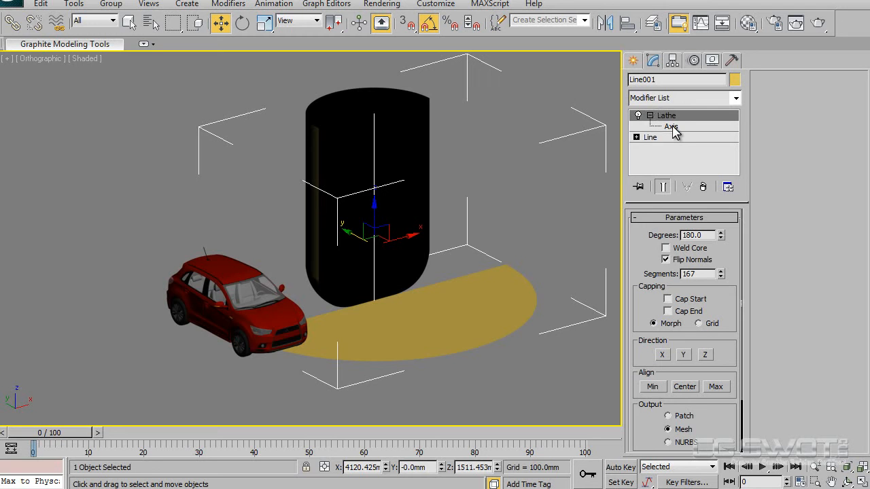
click(672, 127)
middle_drag(394, 281, 373, 263)
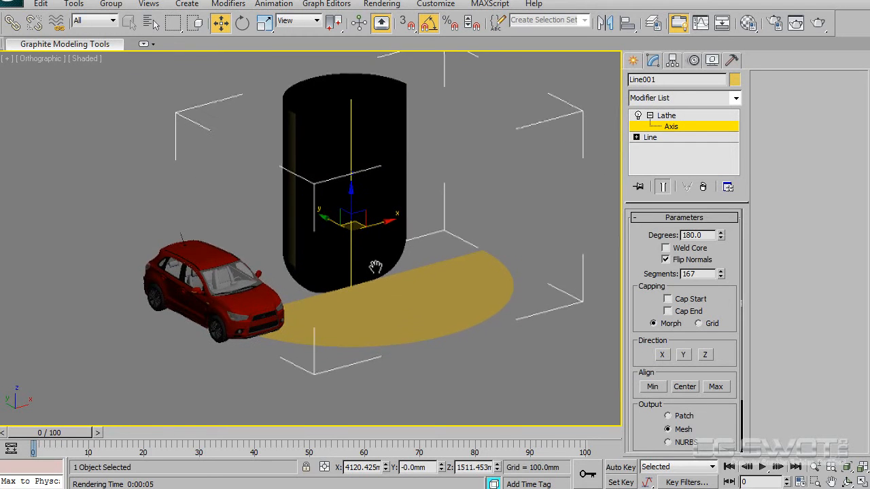
key(f)
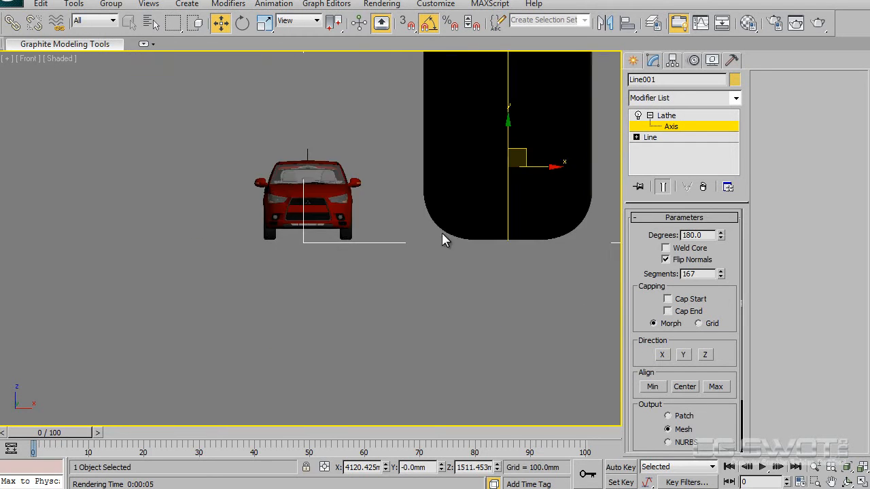
mouse_move(487, 251)
mouse_down()
mouse_move(292, 230)
mouse_move(286, 252)
mouse_up()
- Set the Lathe modifier's sweep to 360 degrees around the car
alt+middle_drag(320, 252, 458, 289)
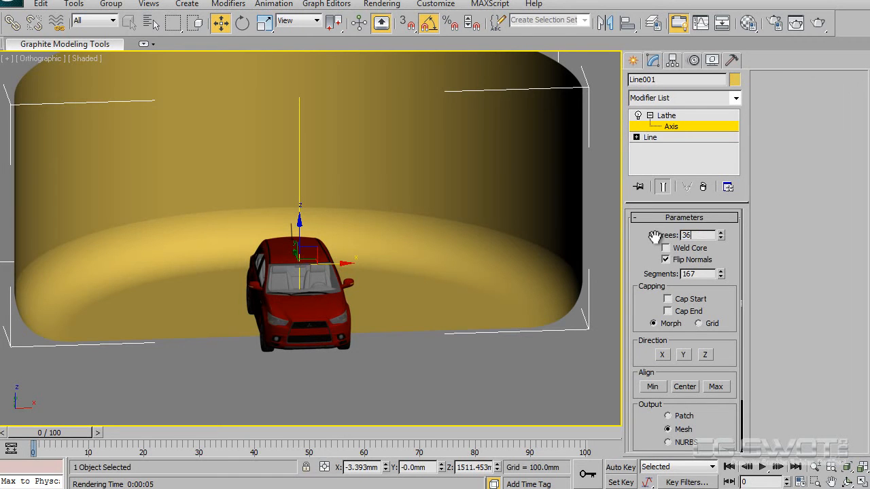
key(Return)
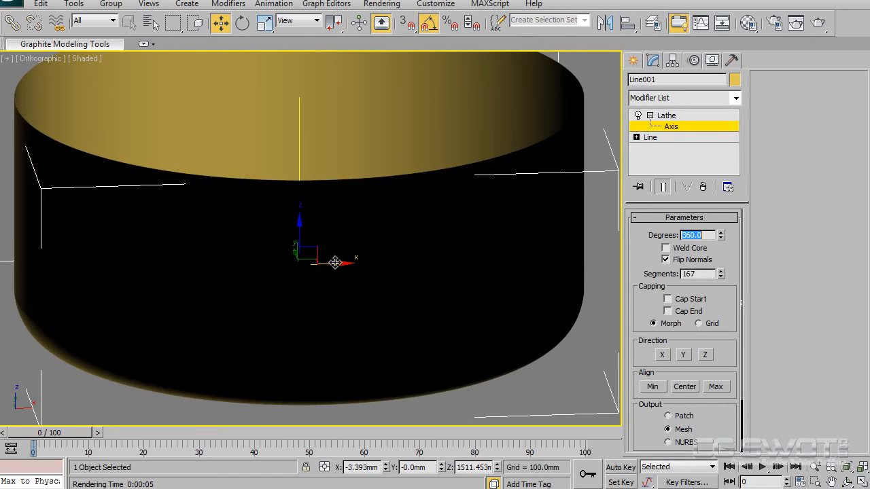
- Reset the Lathe axis's X and Y positions to 0 mm
scroll(418, 254, down, 6)
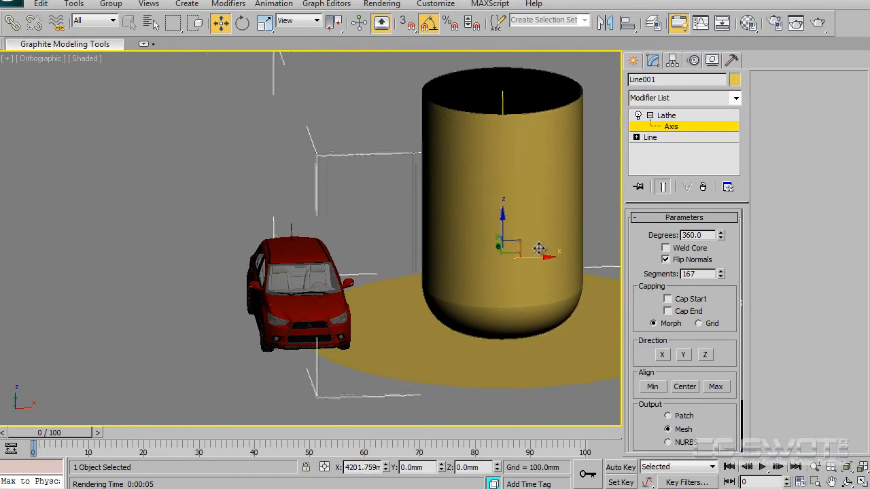
middle_drag(507, 309, 448, 268)
scroll(354, 249, up, 3)
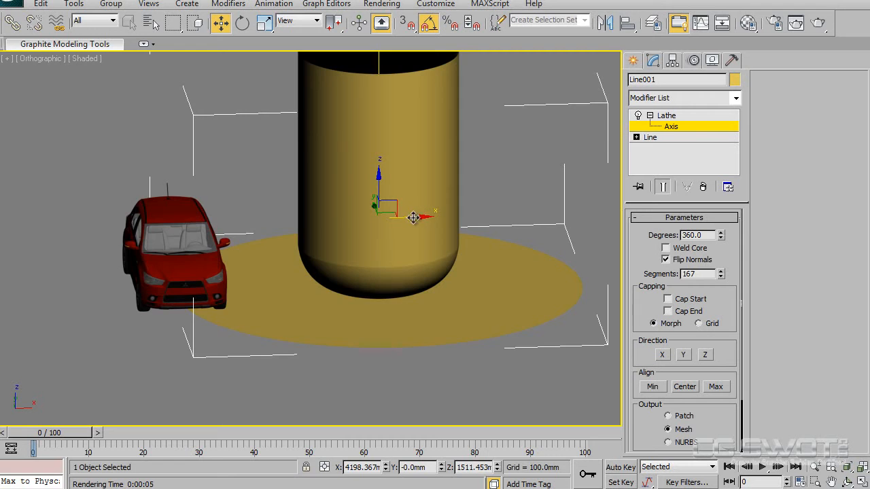
scroll(414, 217, up, 5)
middle_drag(374, 313, 450, 254)
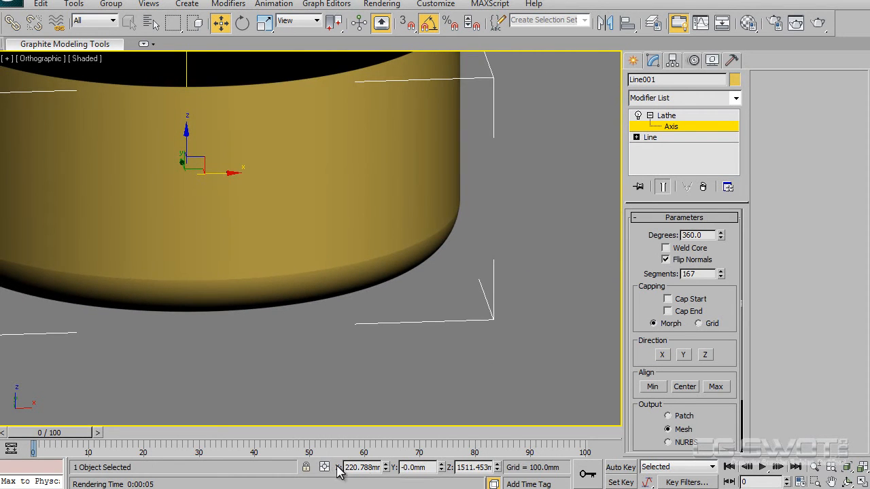
right_click(386, 469)
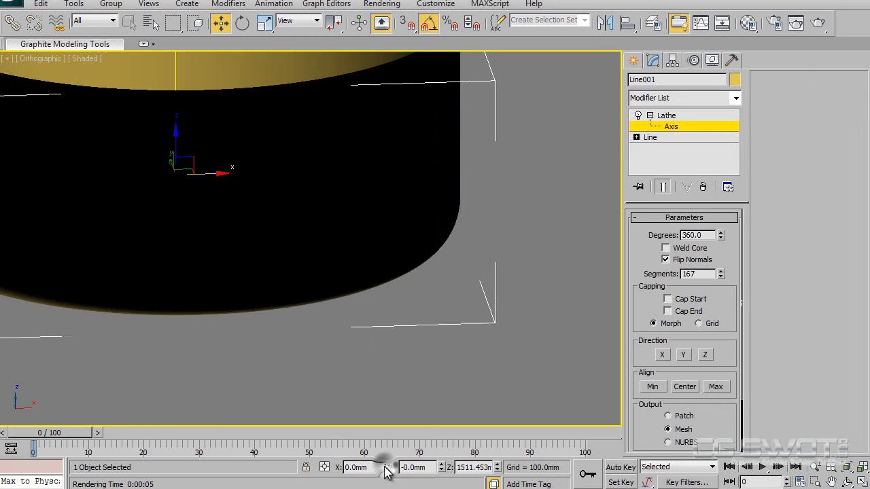
right_click(441, 469)
- Examine how the revolved backdrop is centred on the car in the Front wireframe view and from an angle
middle_drag(383, 331, 441, 344)
key(f)
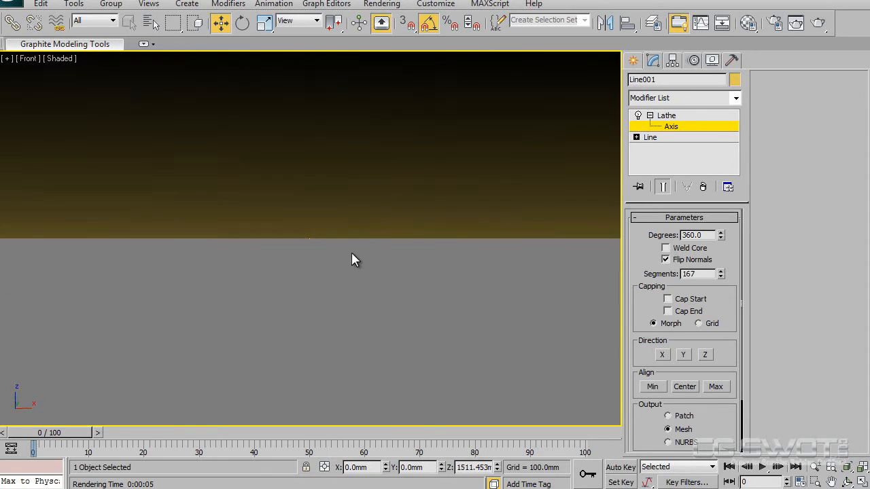
key(F3)
scroll(381, 340, down, 8)
scroll(386, 359, up, 4)
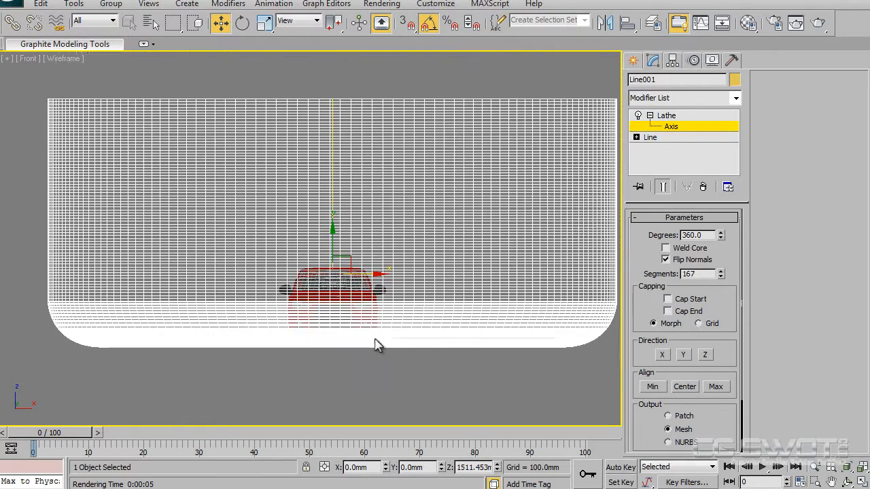
drag(321, 258, 346, 258)
right_click(347, 258)
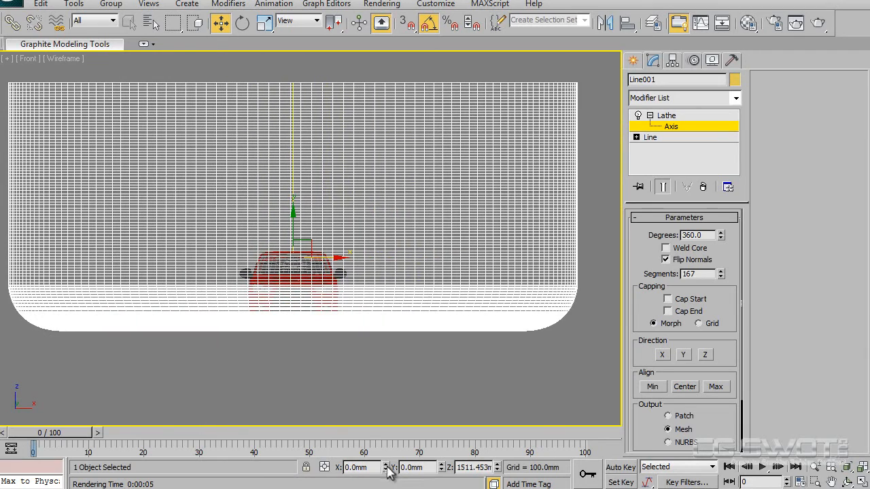
alt+middle_drag(361, 236, 393, 249)
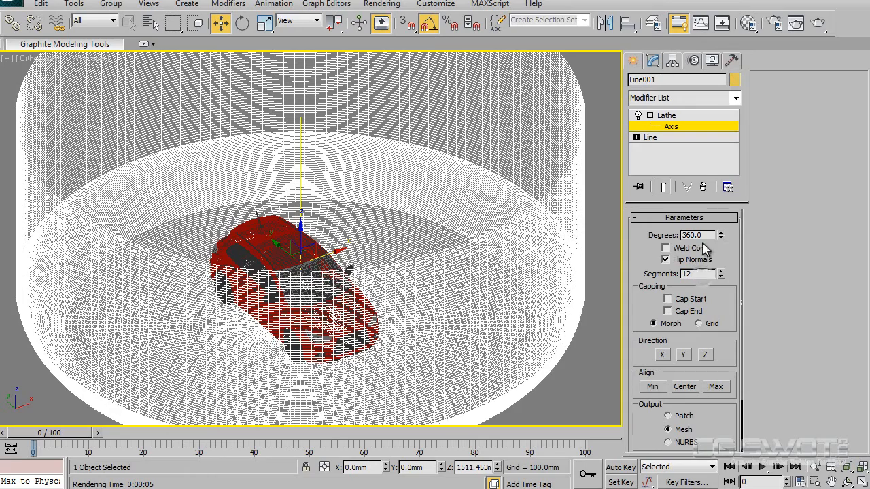
- Set the Lathe modifier's segments to 200
right_click(535, 211)
click(575, 220)
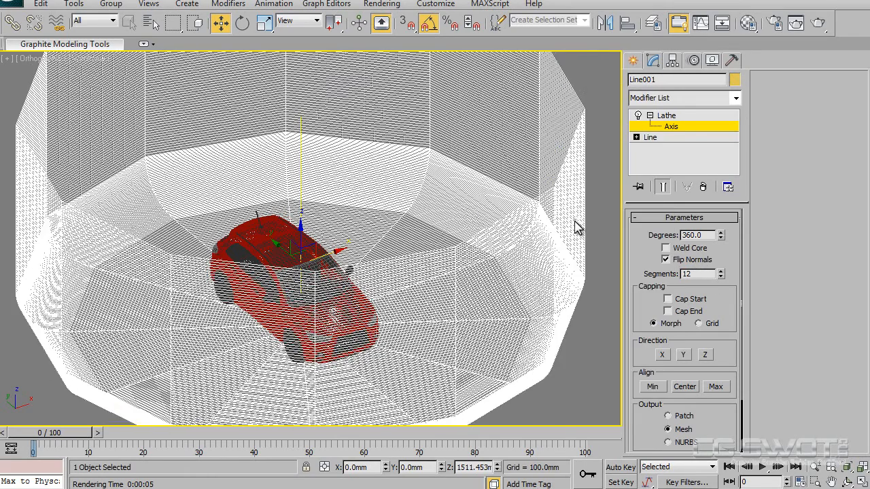
middle_drag(458, 256, 476, 276)
scroll(477, 276, down, 2)
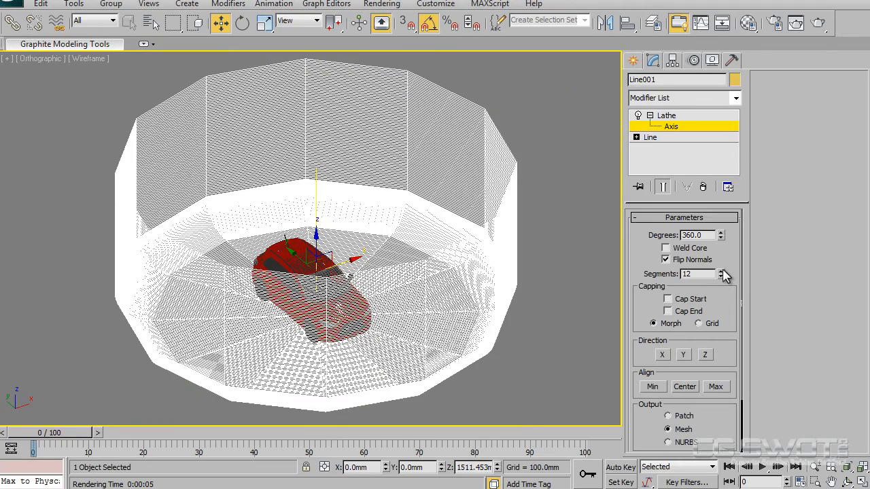
drag(722, 274, 722, 6)
middle_drag(433, 297, 422, 281)
- Set the Lathe sweep to 180 degrees, leaving half of the backdrop behind the car
key(t)
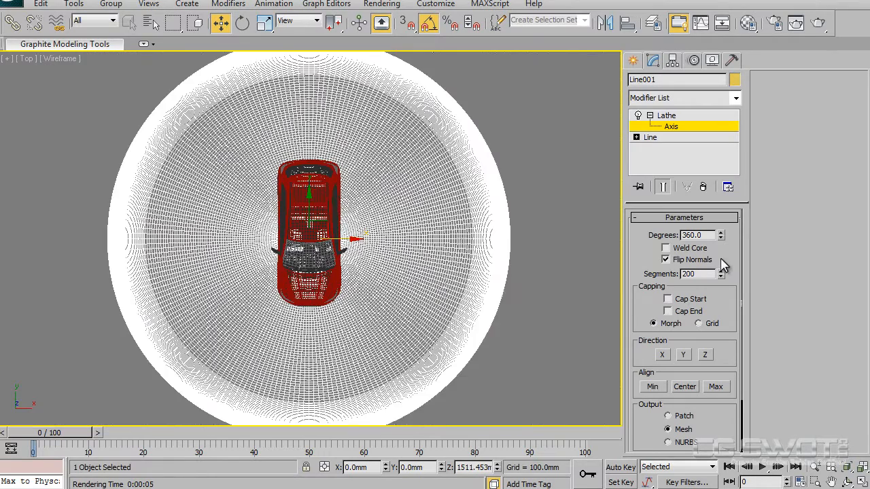
double_click(709, 235)
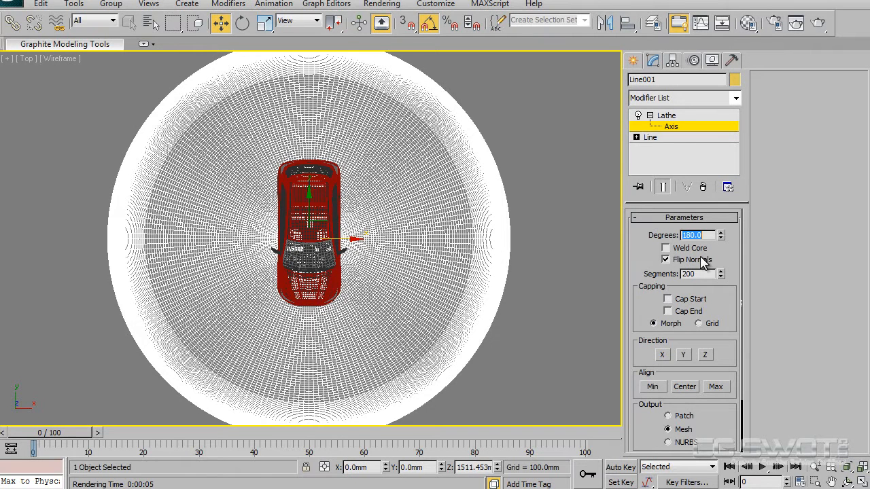
text(180)
key(Return)
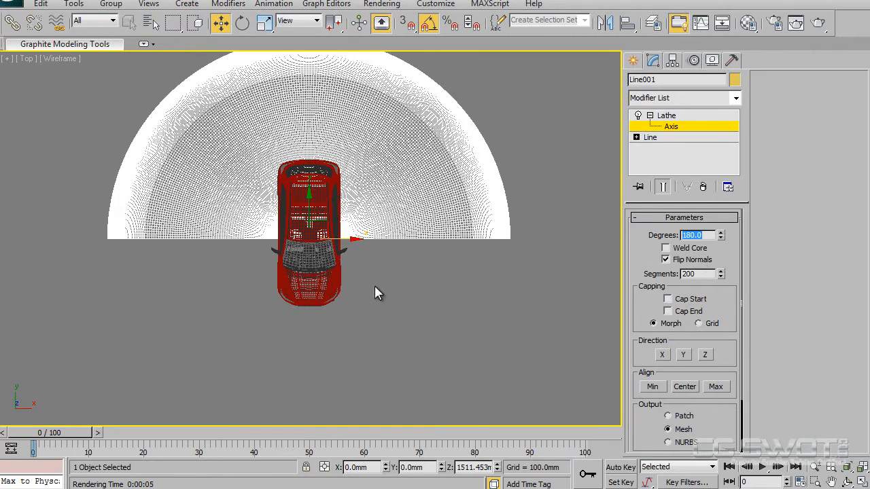
middle_drag(366, 221, 371, 251)
scroll(371, 251, up, 3)
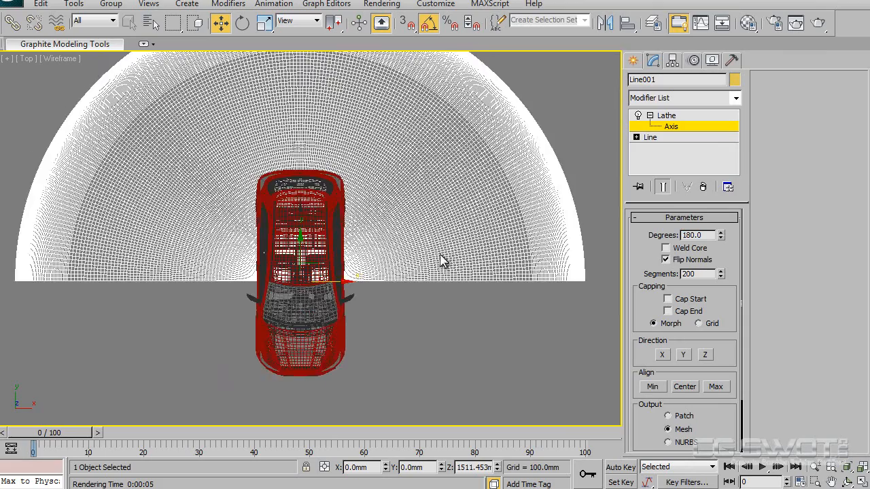
alt+middle_drag(384, 306, 428, 268)
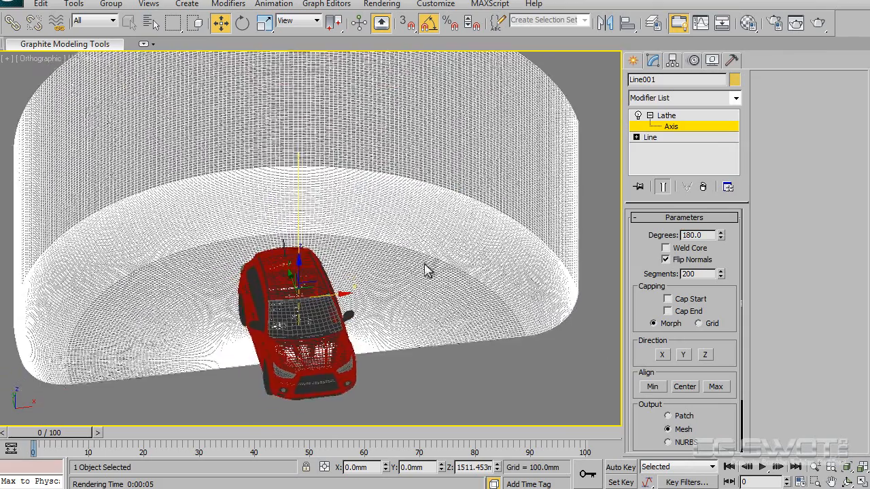
- Leave the Lathe axis level, shade the viewport and test-render the backdrop floor beside the car
click(668, 139)
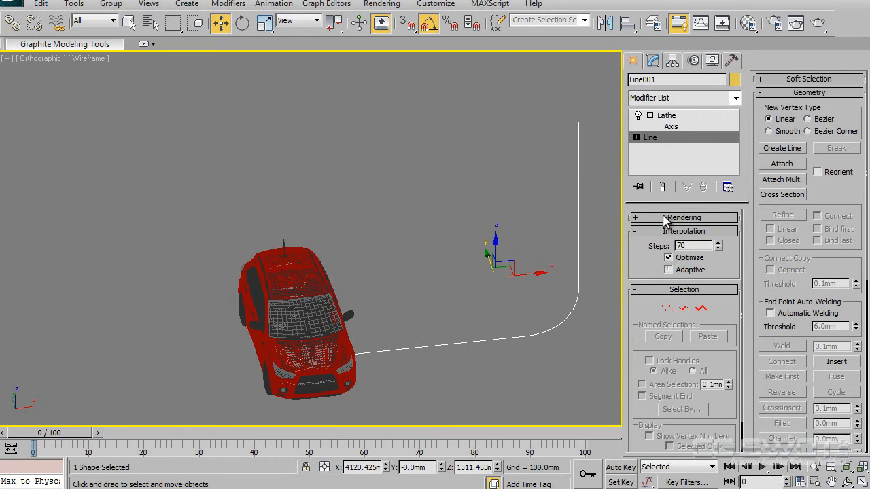
click(669, 117)
middle_drag(415, 304, 422, 303)
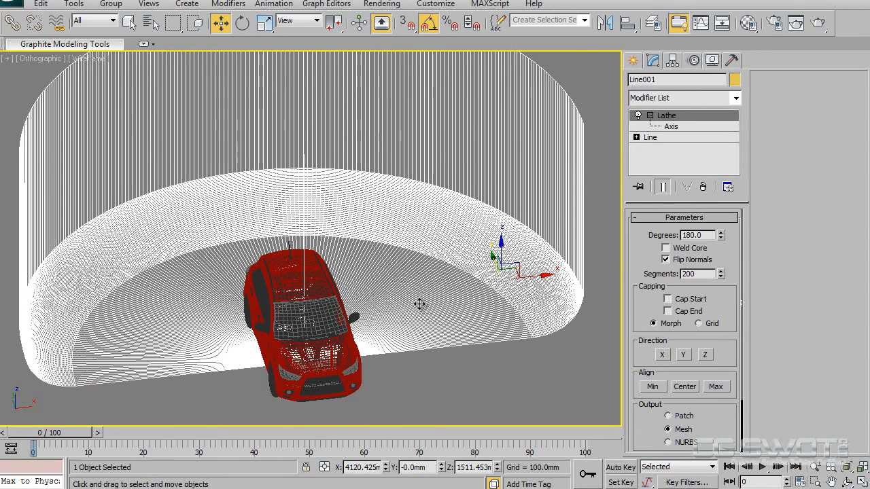
key(F3)
middle_drag(174, 361, 229, 354)
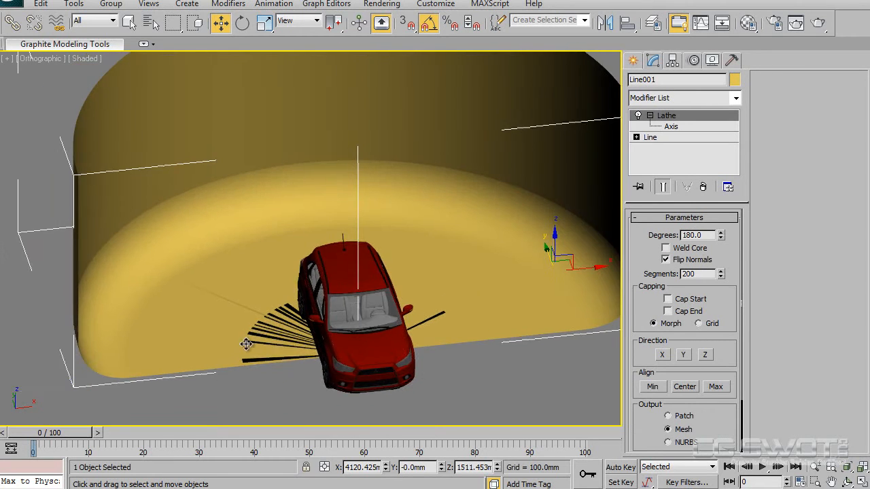
scroll(269, 333, up, 4)
scroll(318, 92, down, 1)
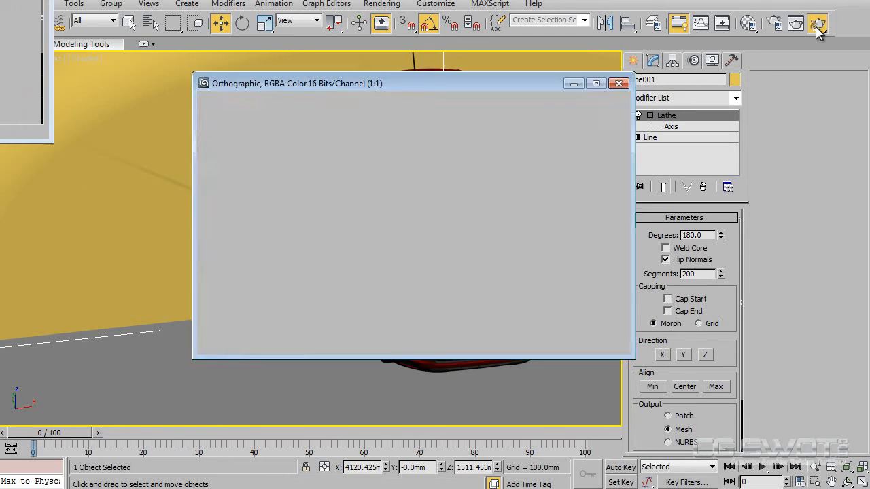
click(818, 25)
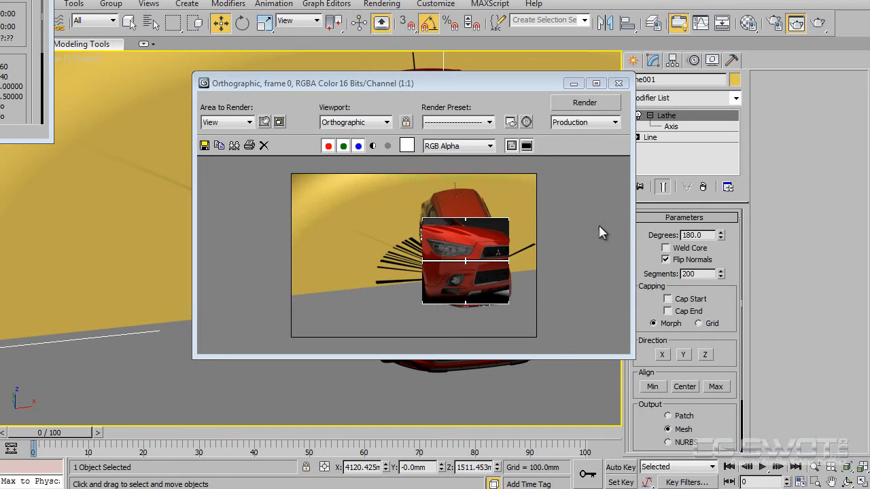
click(619, 83)
- Show edged faces in the viewport and turn off Optimize in the backdrop line's interpolation settings
middle_drag(309, 304, 252, 357)
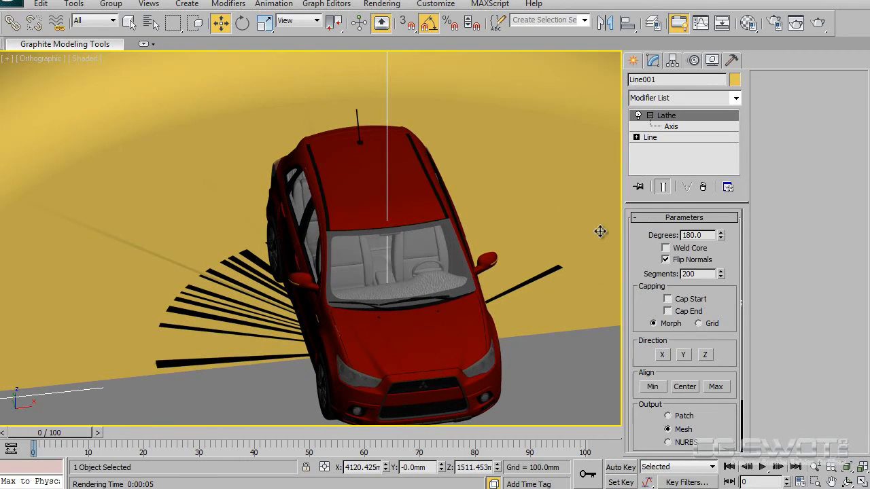
key(F4)
middle_drag(394, 278, 494, 247)
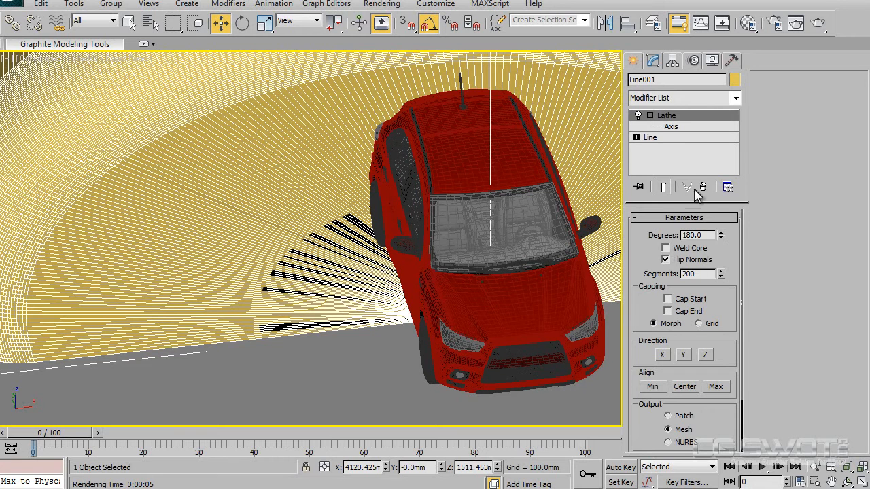
click(686, 139)
click(668, 257)
click(683, 117)
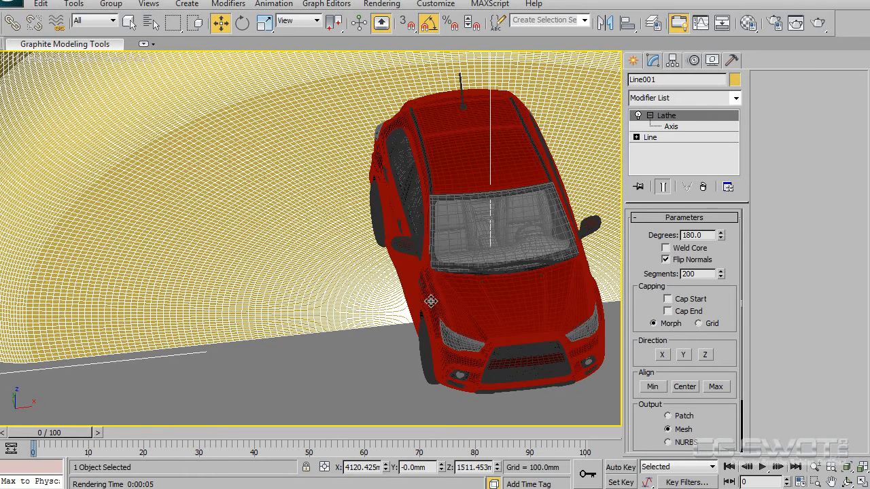
scroll(322, 259, down, 4)
middle_drag(322, 260, 335, 328)
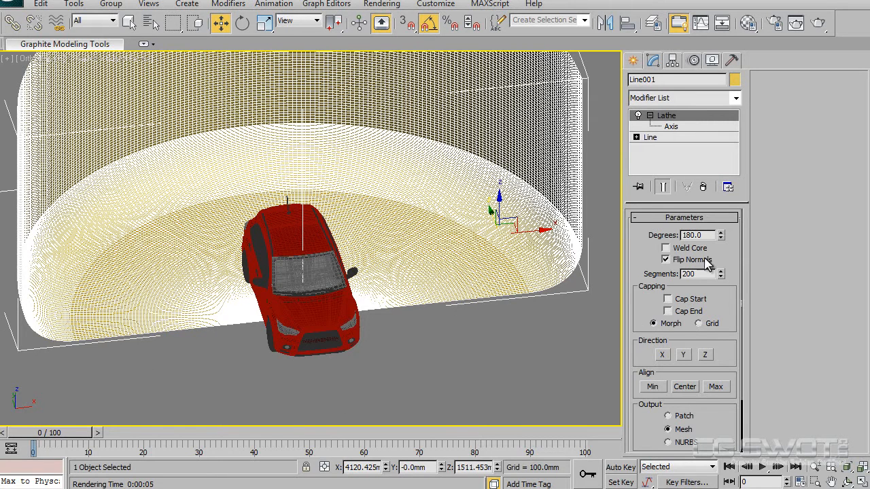
- Add an Edit Poly modifier above the Lathe and switch to edge selection
click(735, 98)
drag(736, 133, 736, 168)
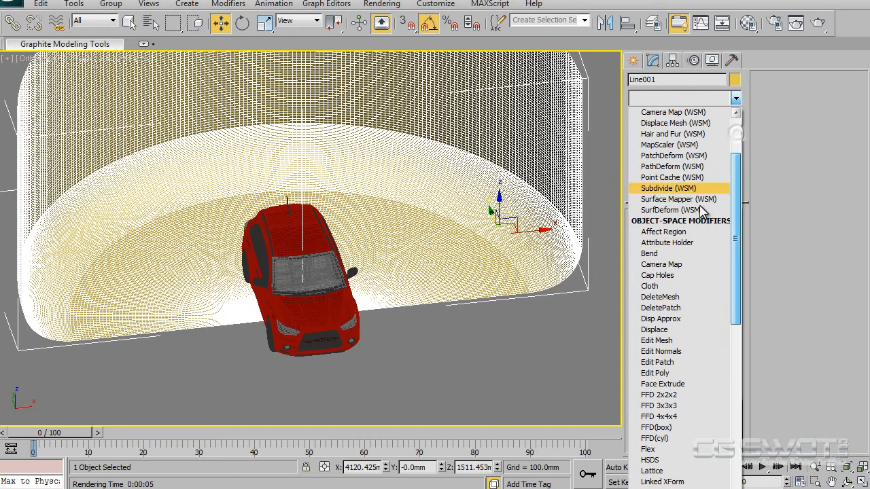
click(685, 375)
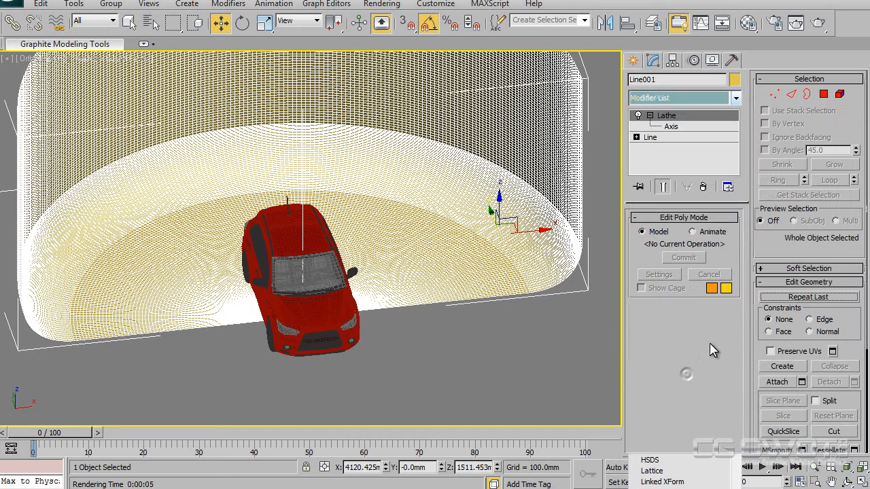
click(792, 95)
- Select the whole loop of open front edges on the backdrop side beside the car's windshield-right mirror
click(421, 308)
scroll(449, 321, up, 8)
middle_drag(460, 259, 282, 261)
click(360, 215)
click(370, 215)
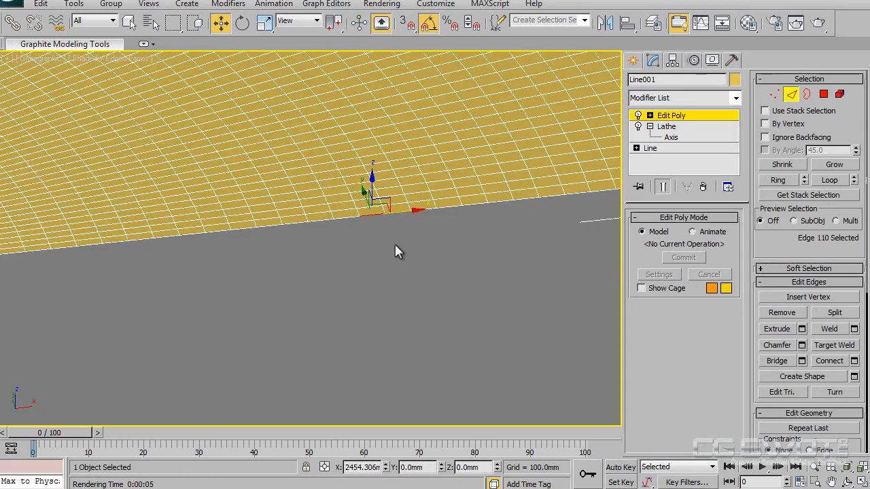
scroll(395, 246, down, 2)
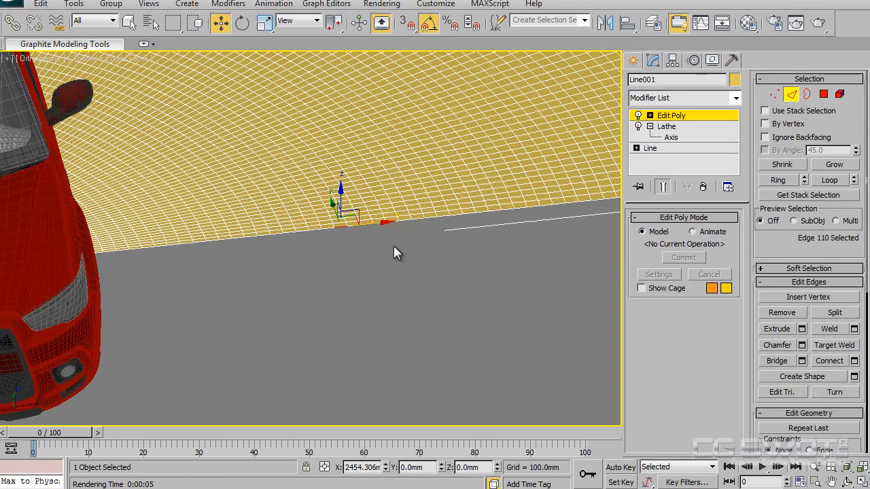
click(832, 180)
- Add the matching loop of open edges on the other side of the car to the edge selection
scroll(469, 279, down, 3)
middle_drag(469, 278, 462, 289)
scroll(535, 224, down, 3)
middle_drag(535, 227, 554, 344)
middle_drag(299, 320, 461, 192)
scroll(310, 291, up, 6)
middle_drag(283, 291, 321, 252)
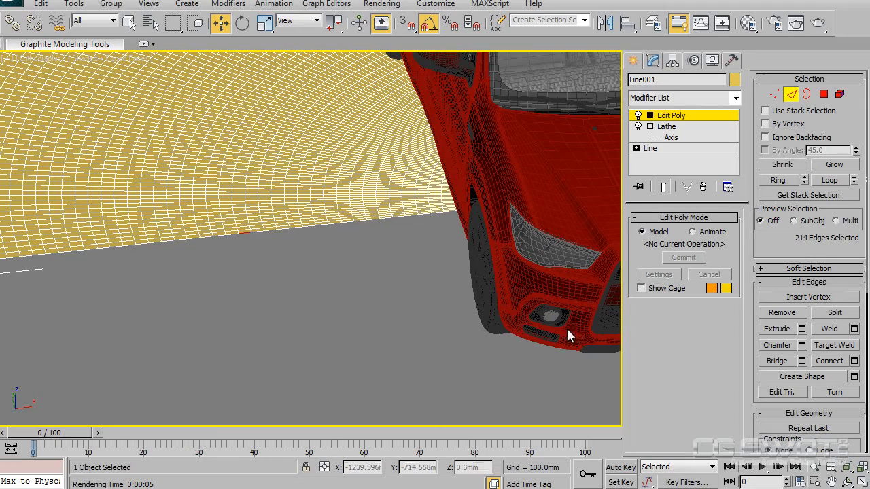
click(829, 179)
- Extend the selected open edges forward beyond the car in the Top view as new polygons, then leave edge selection
scroll(384, 274, down, 5)
middle_drag(385, 274, 402, 283)
scroll(340, 301, down, 1)
key(t)
scroll(360, 300, down, 8)
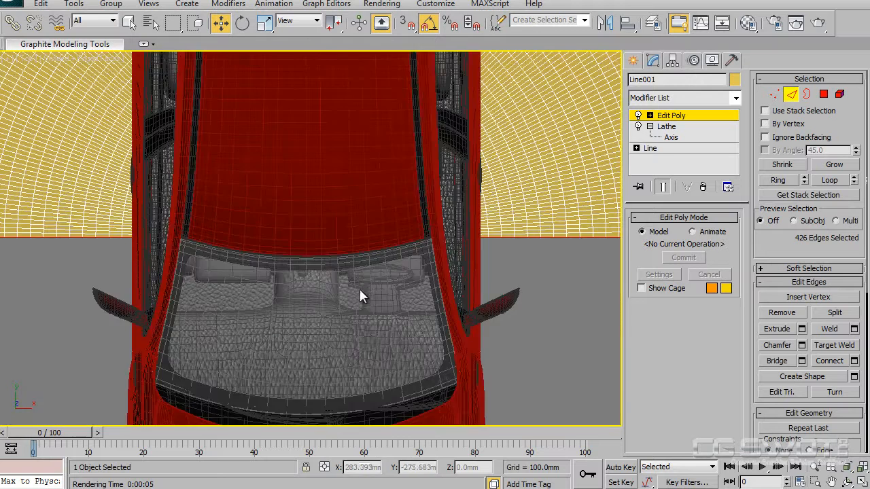
click(422, 218)
shift+drag(421, 218, 418, 325)
click(791, 94)
- Inspect the extended backdrop around the car in wireframe and in shaded display without edged faces
mouse_move(222, 307)
alt+middle_down()
mouse_move(286, 295)
mouse_move(278, 214)
alt+middle_up()
key(F3)
key(F3)
key(F3)
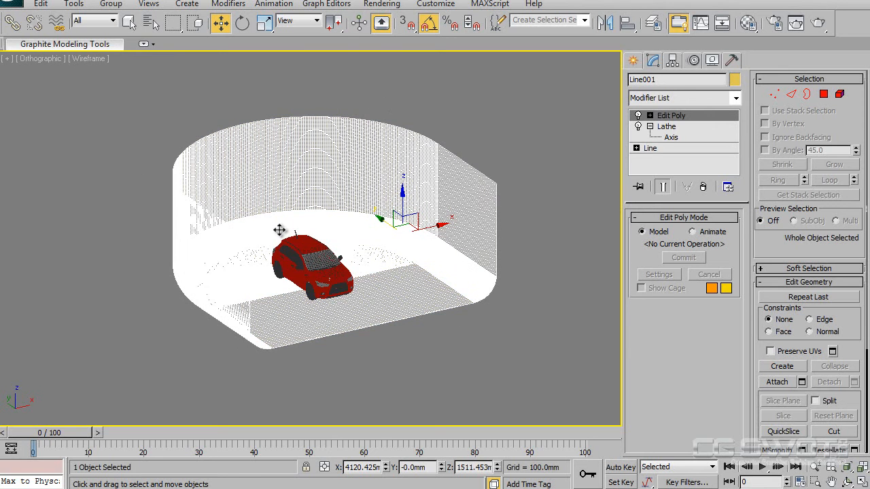
key(F3)
key(F4)
scroll(311, 254, up, 10)
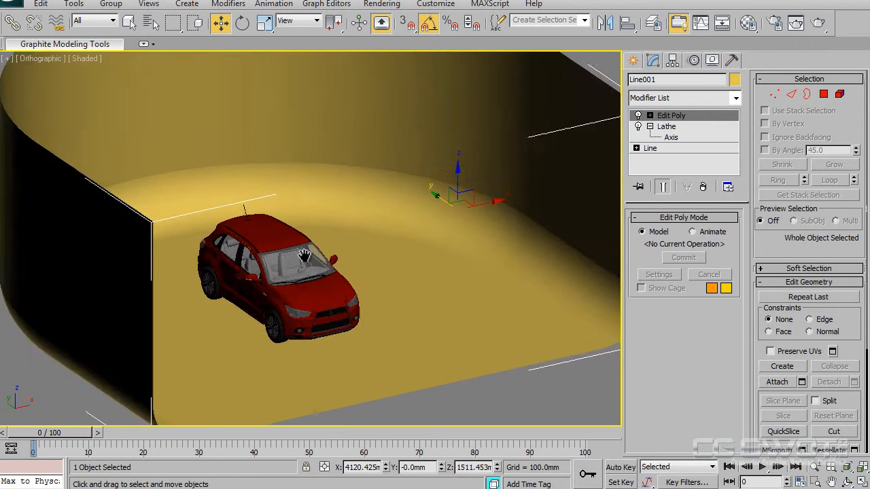
scroll(311, 259, down, 8)
scroll(313, 272, up, 7)
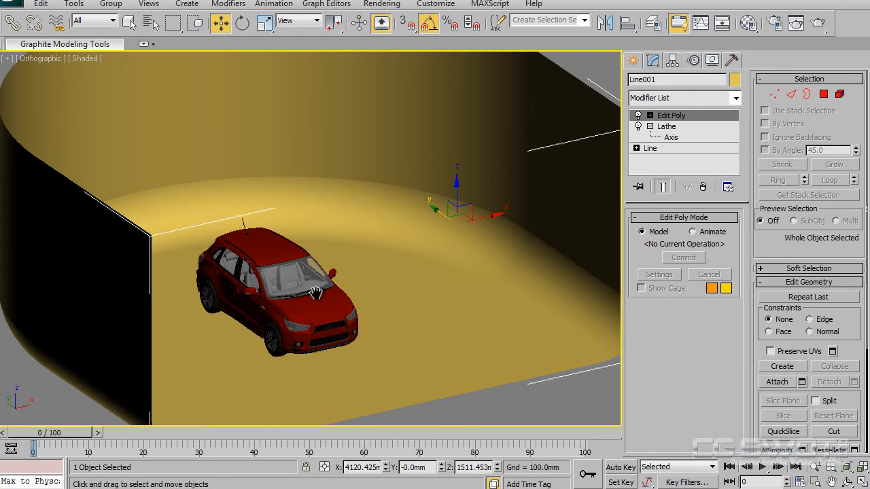
middle_drag(403, 286, 414, 262)
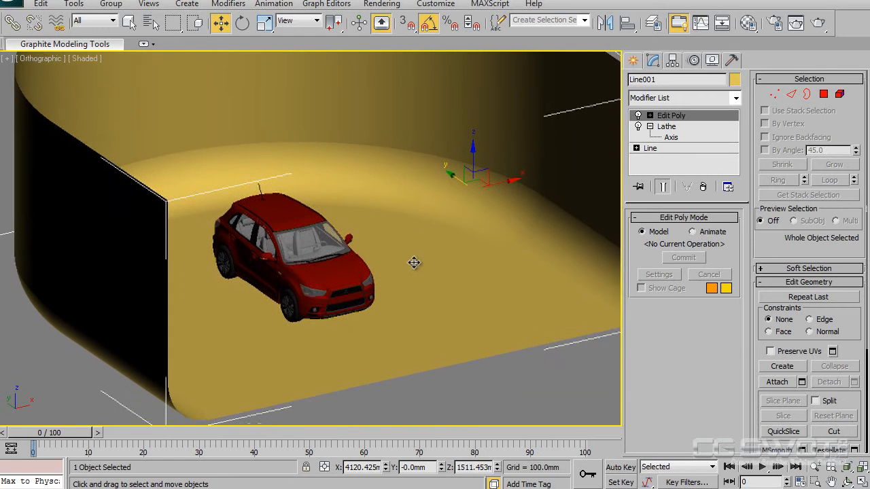
- Render the Orthographic view of the backdrop and car from a low outside angle
alt+middle_drag(346, 285, 375, 254)
middle_drag(414, 175, 476, 251)
middle_drag(500, 277, 441, 256)
click(796, 24)
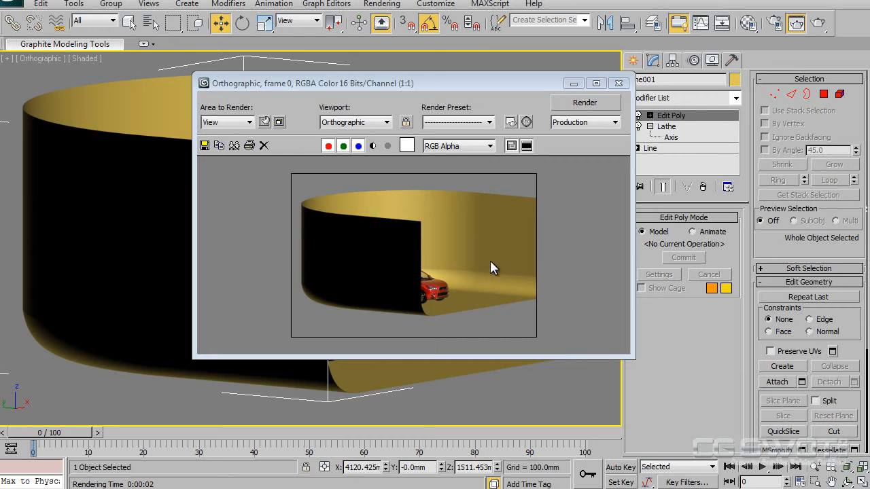
- Turn off Flip Normals in the backdrop's Lathe modifier and render the Orthographic view as a test
click(618, 83)
middle_drag(484, 238, 432, 256)
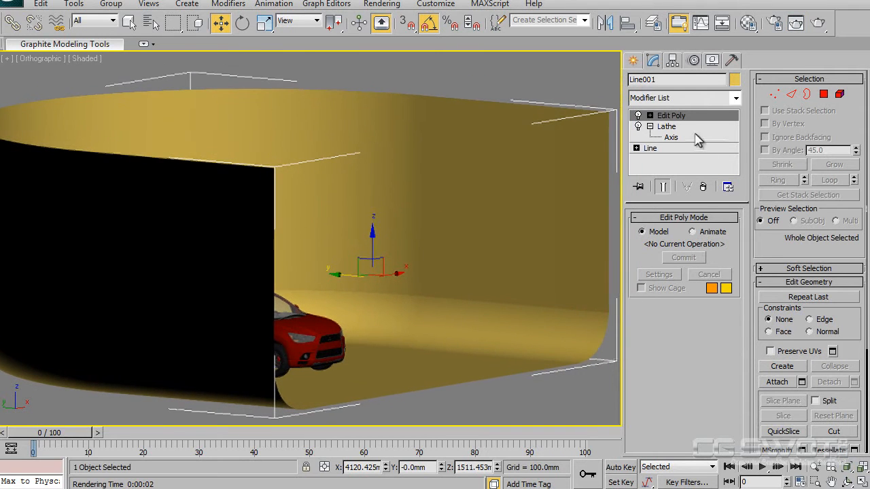
scroll(443, 254, down, 2)
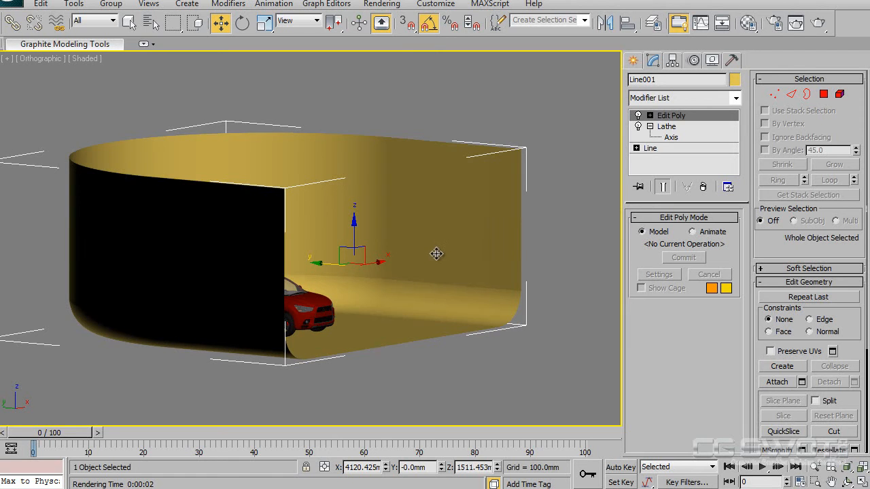
click(670, 126)
click(487, 277)
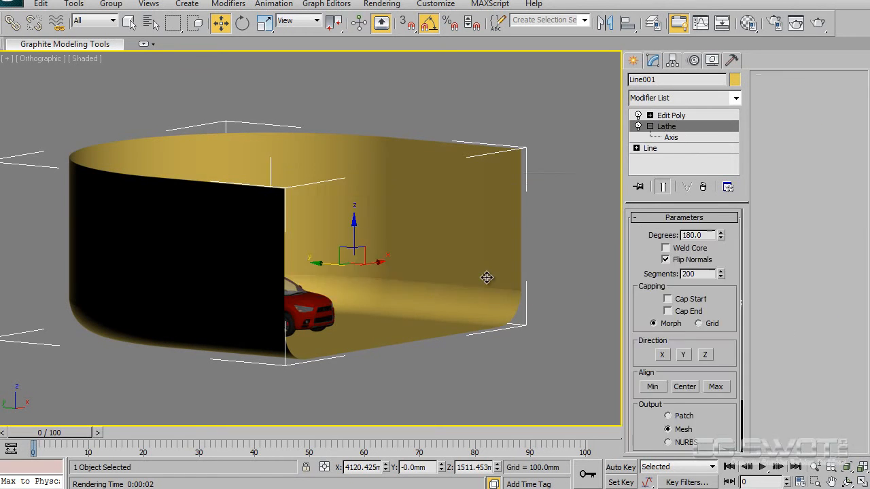
click(665, 260)
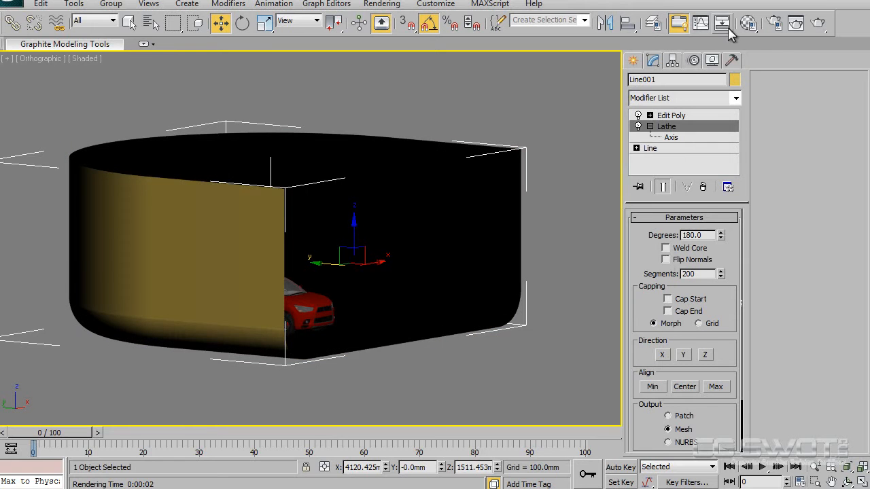
click(800, 28)
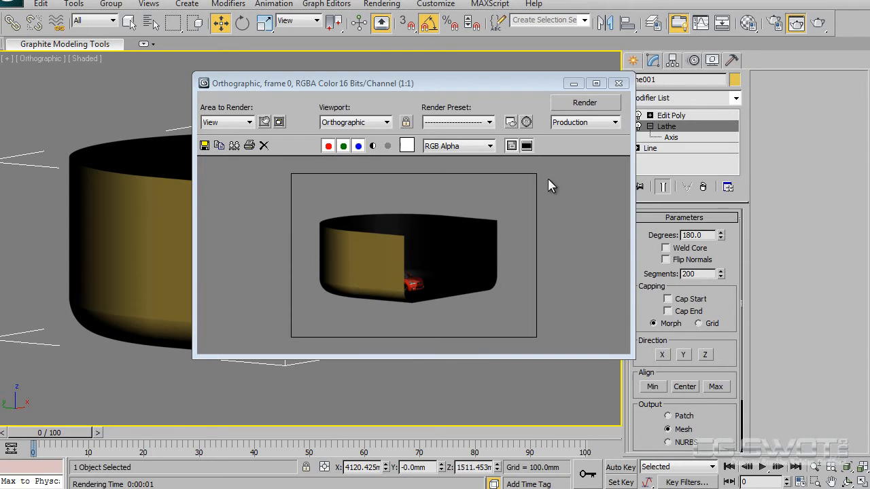
click(618, 84)
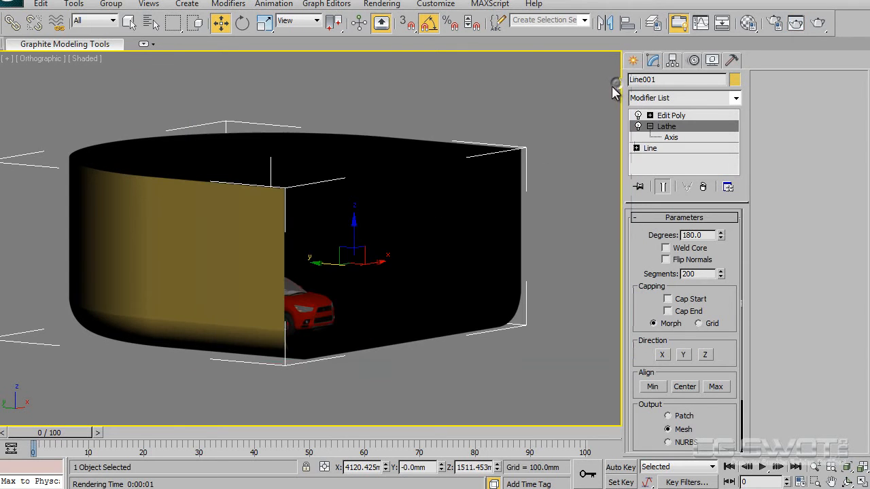
- Turn Flip Normals back on for the Lathe, render the view again, and view the backdrop from the front
click(667, 261)
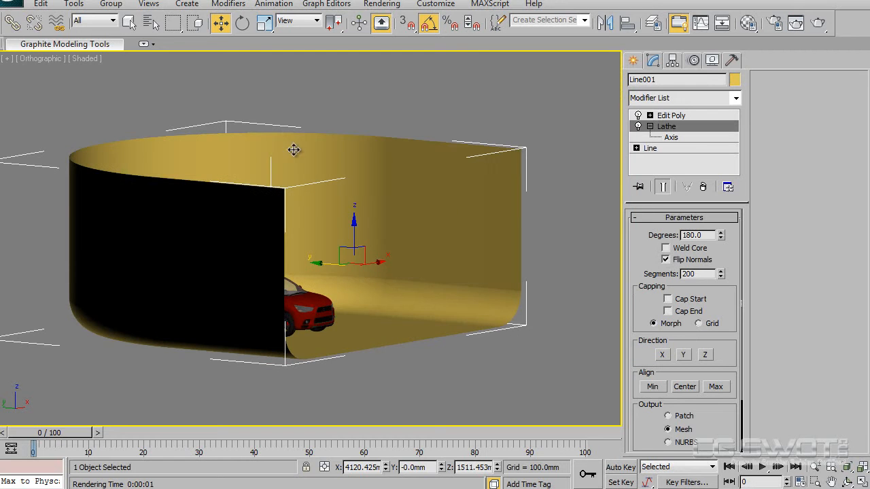
click(818, 24)
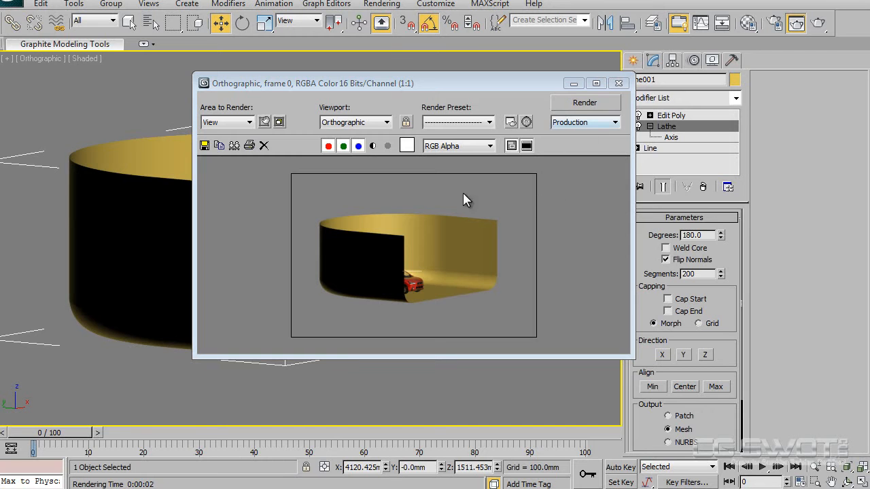
click(619, 83)
alt+middle_drag(415, 273, 509, 244)
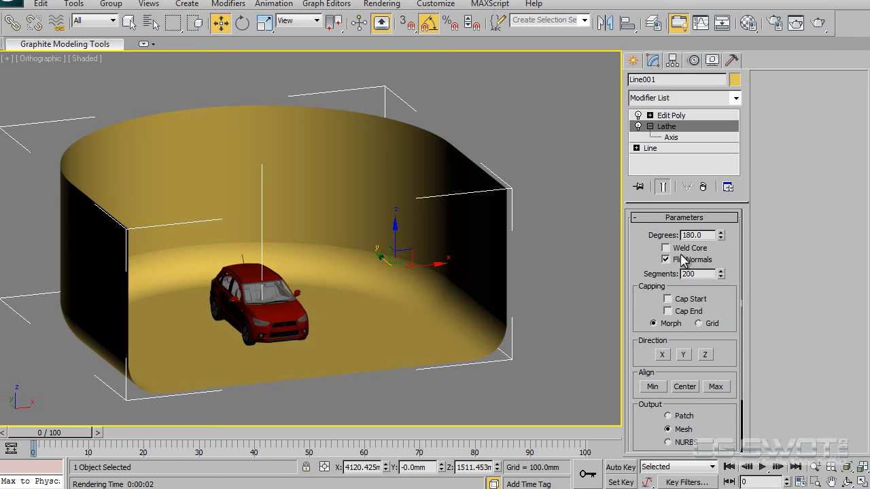
alt+middle_drag(361, 287, 370, 273)
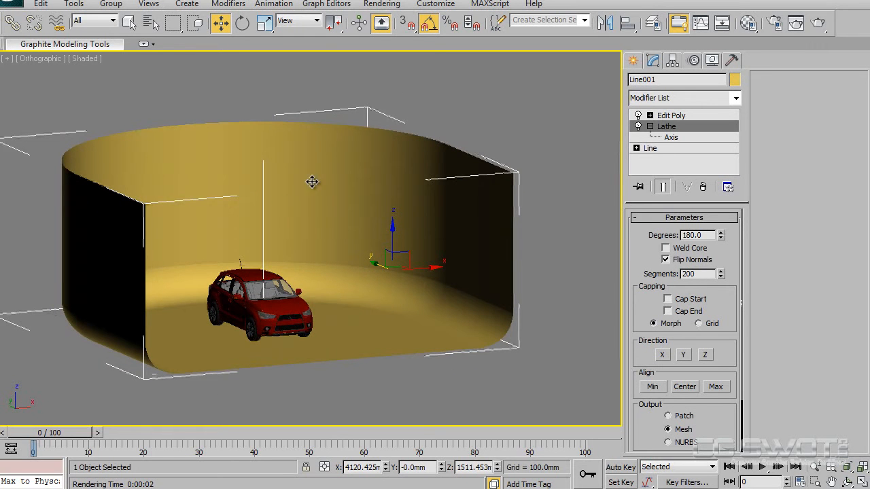
- Return to the Edit Poly level of the modifier stack and rename the backdrop object SetMain
click(667, 115)
click(666, 80)
text(SetMain)
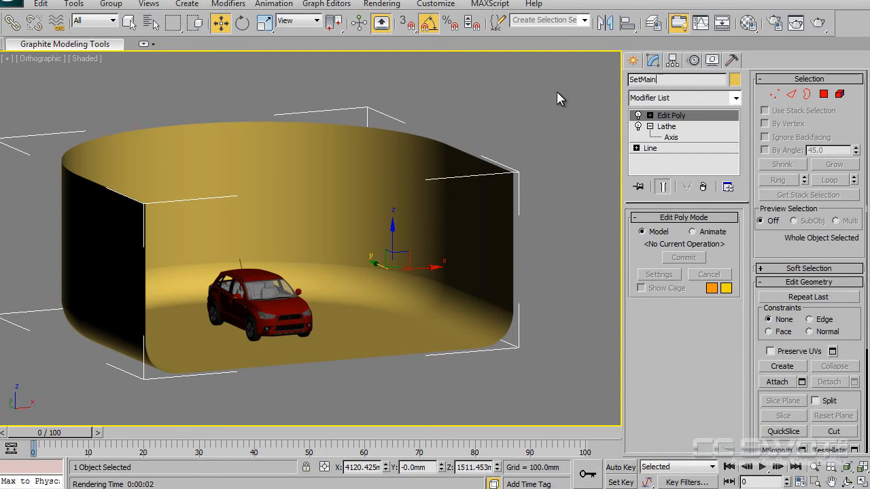
- Change the first sample material to VRayMtl and give it a very light grey diffuse colour
mouse_move(399, 252)
middle_down()
mouse_move(420, 257)
mouse_move(413, 242)
middle_up()
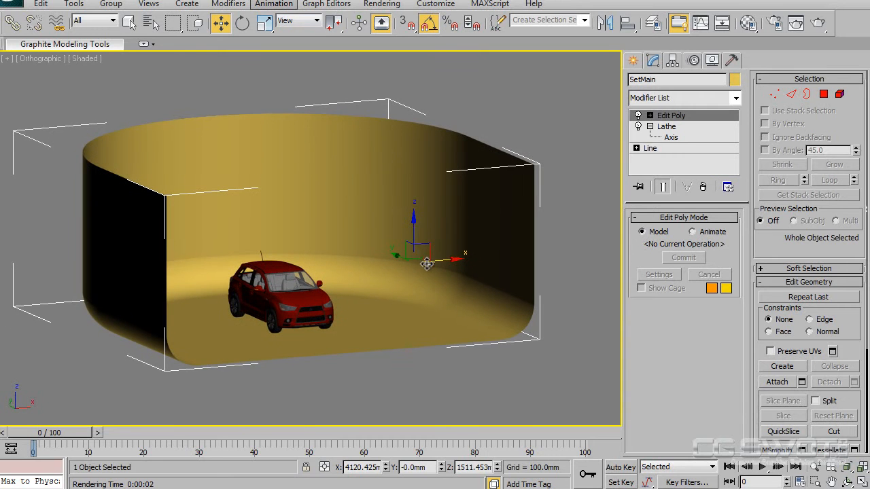
key(m)
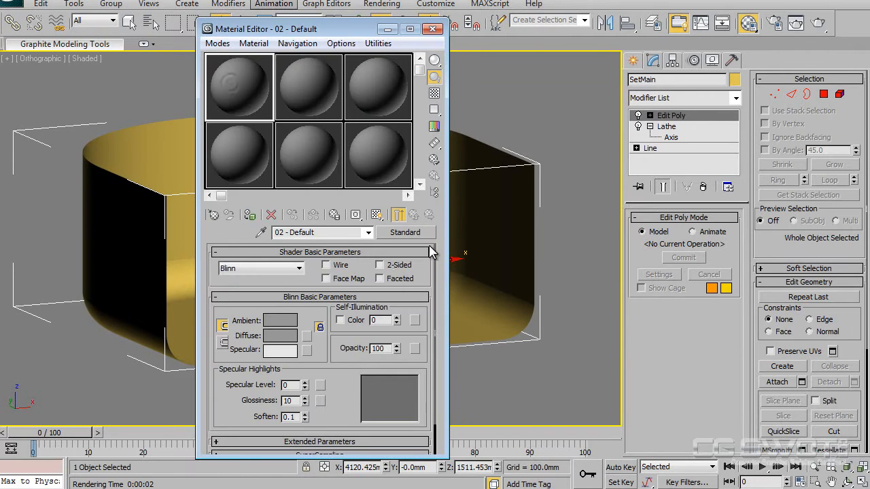
click(406, 232)
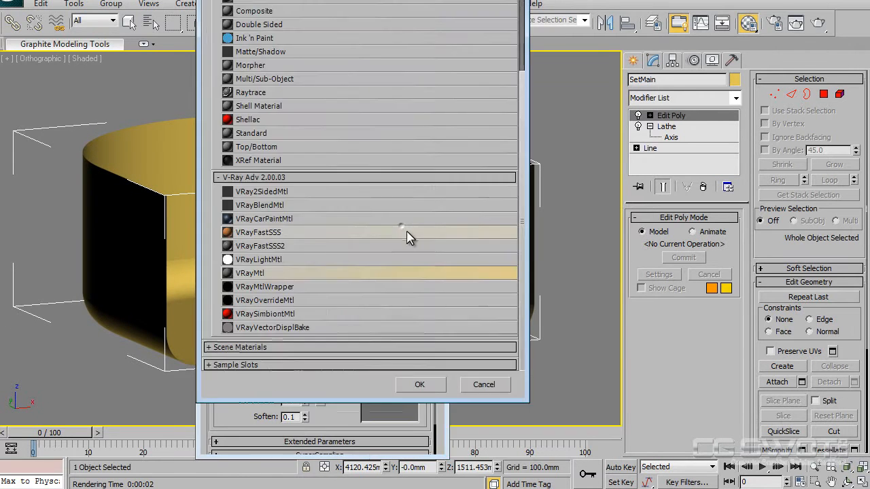
double_click(273, 274)
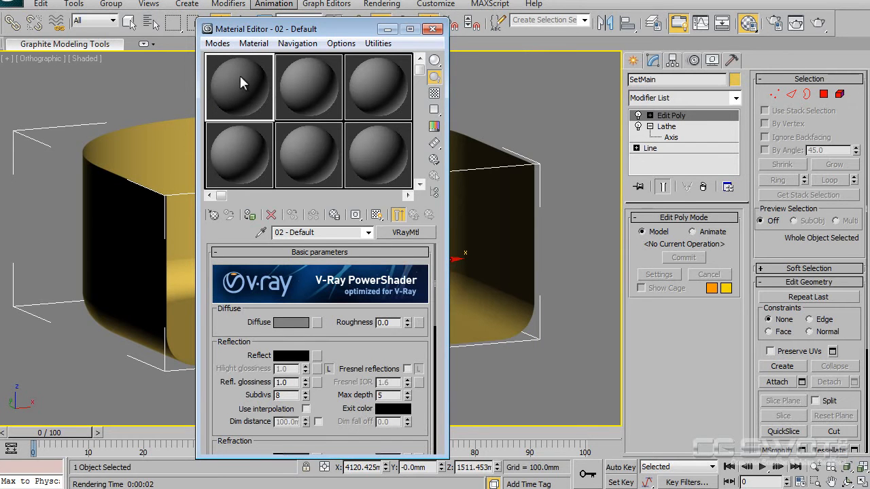
click(291, 322)
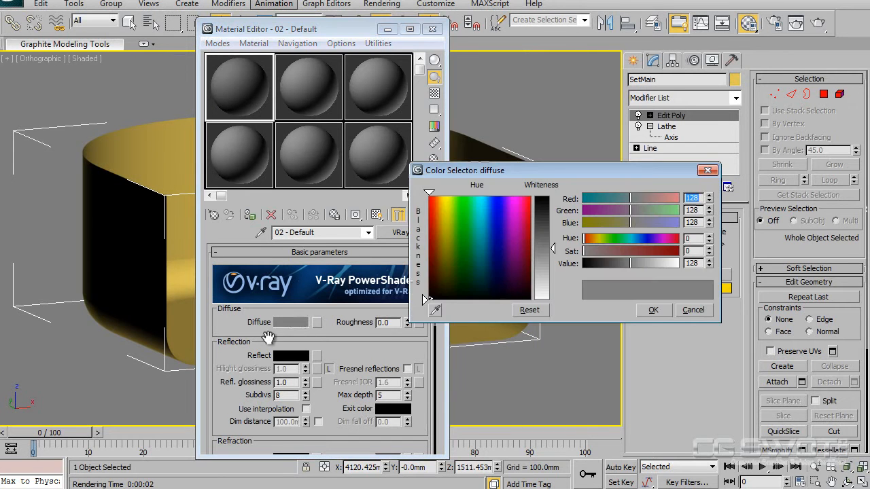
drag(552, 251, 560, 286)
click(653, 310)
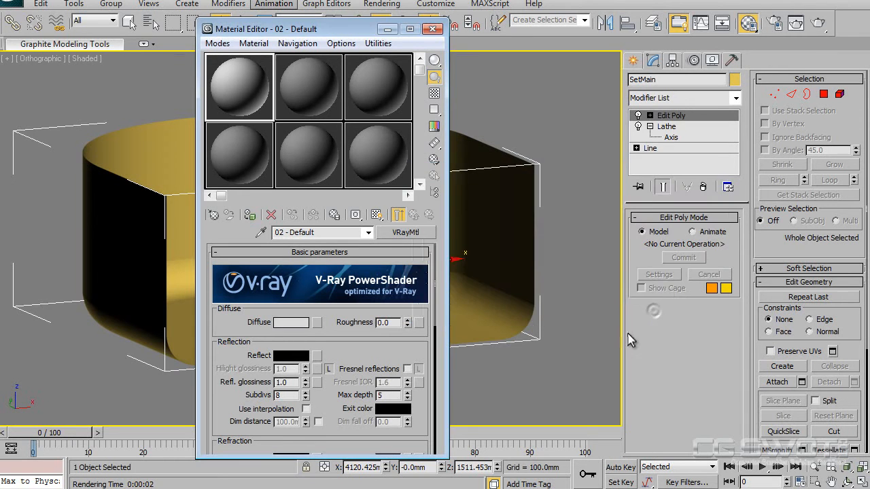
- Set the material's reflection colour to a near-black grey of value 10, with a checkered background behind its sample
click(291, 356)
drag(555, 197, 554, 202)
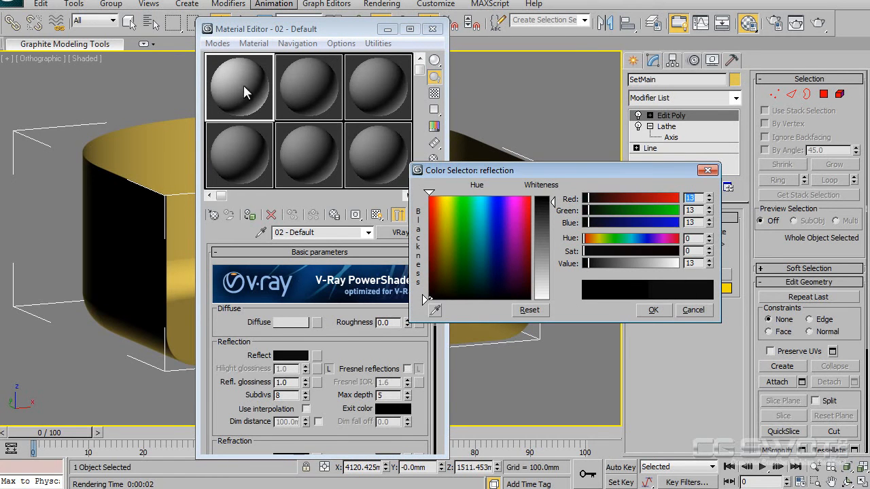
click(434, 93)
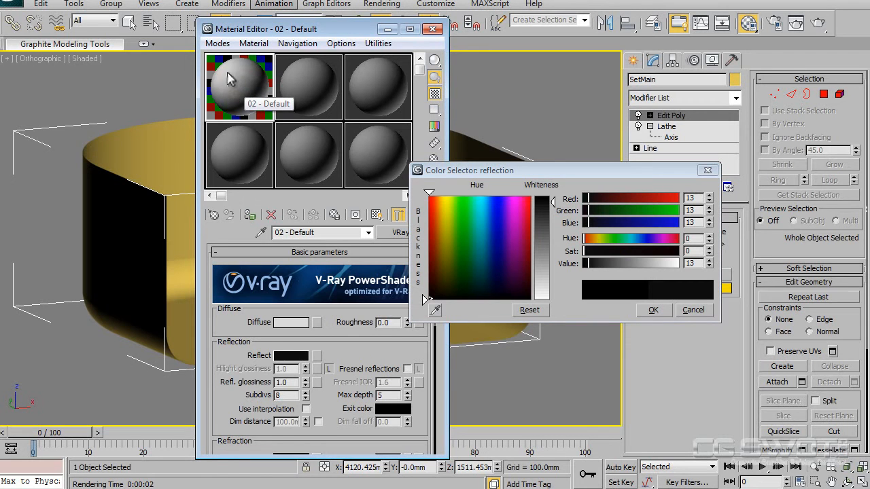
click(554, 207)
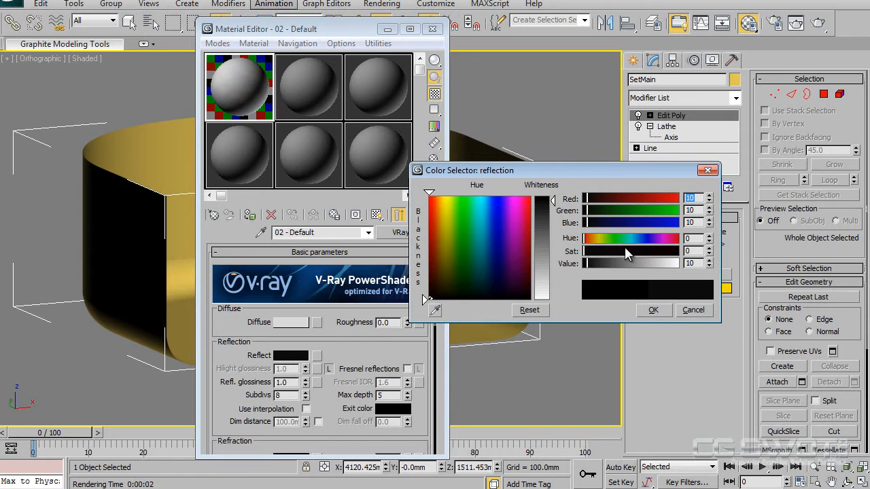
click(653, 310)
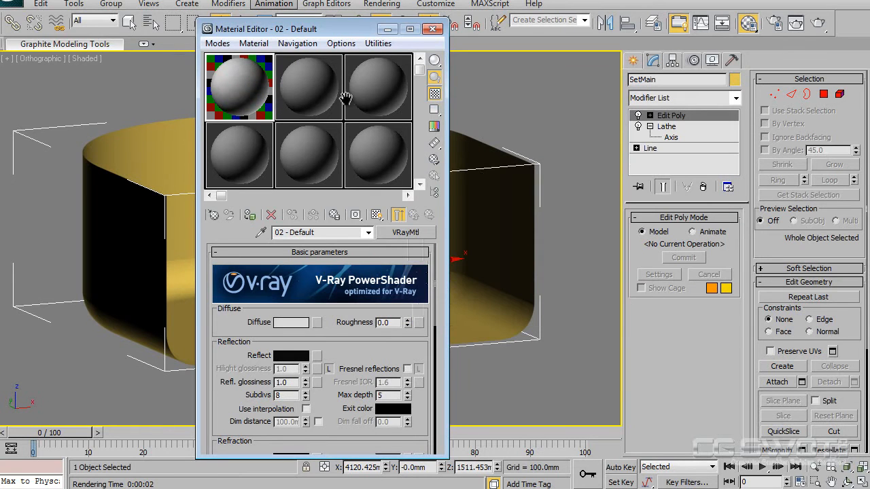
- Assign the material to the backdrop, name it SetMat, and close the Material Editor
drag(266, 116, 490, 224)
double_click(327, 232)
text(SetMat)
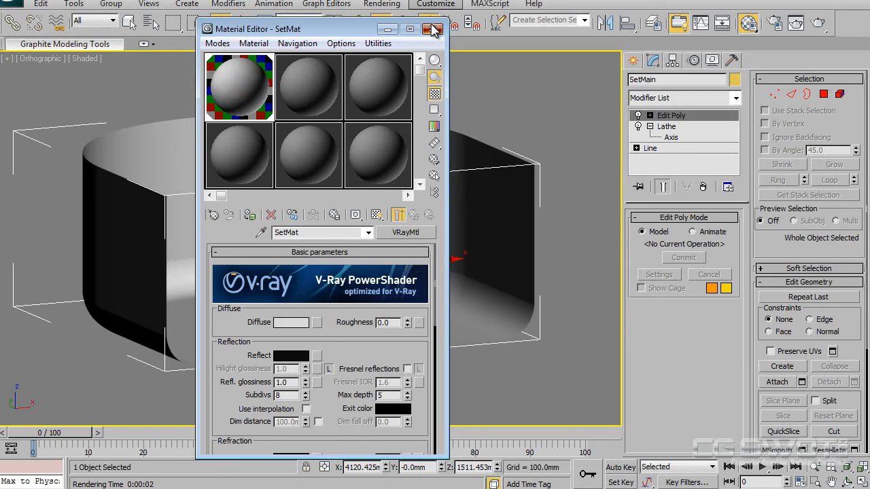
click(433, 30)
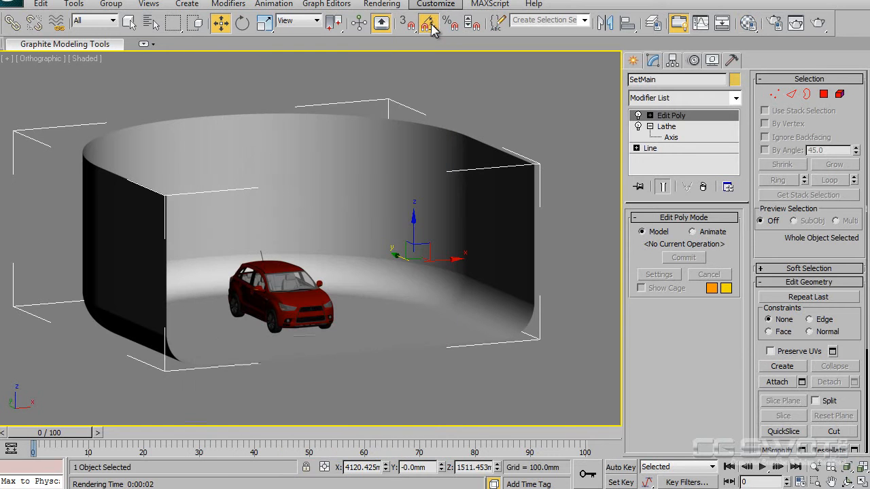
- Render a closer Orthographic view of the car in front of the newly shaded backdrop
middle_drag(439, 222, 428, 239)
scroll(462, 223, up, 2)
click(818, 23)
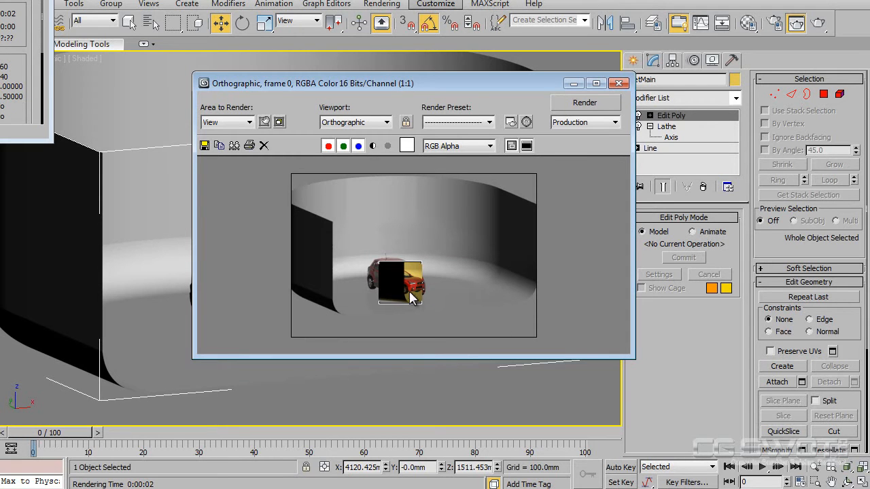
click(618, 83)
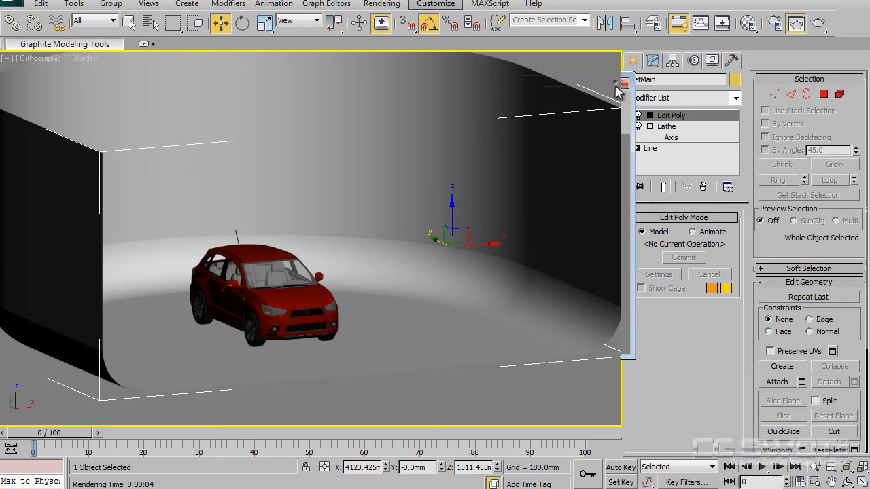
- Choose the Scale tool for the backdrop and, in the Top view, center its pivot to the object
middle_drag(422, 328, 407, 325)
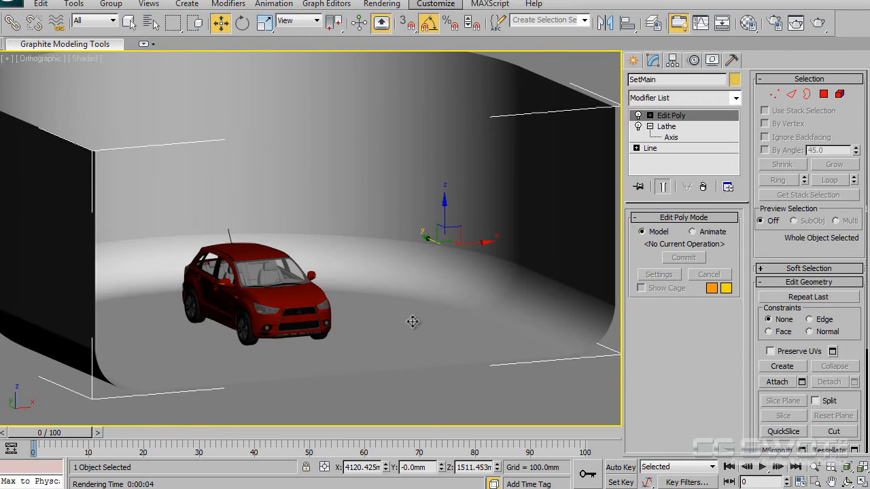
scroll(412, 325, down, 3)
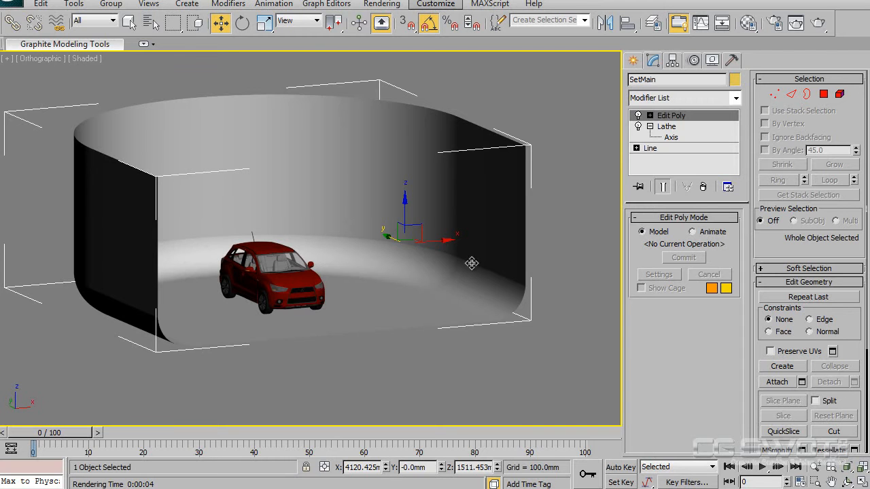
middle_drag(443, 283, 436, 283)
right_click(363, 272)
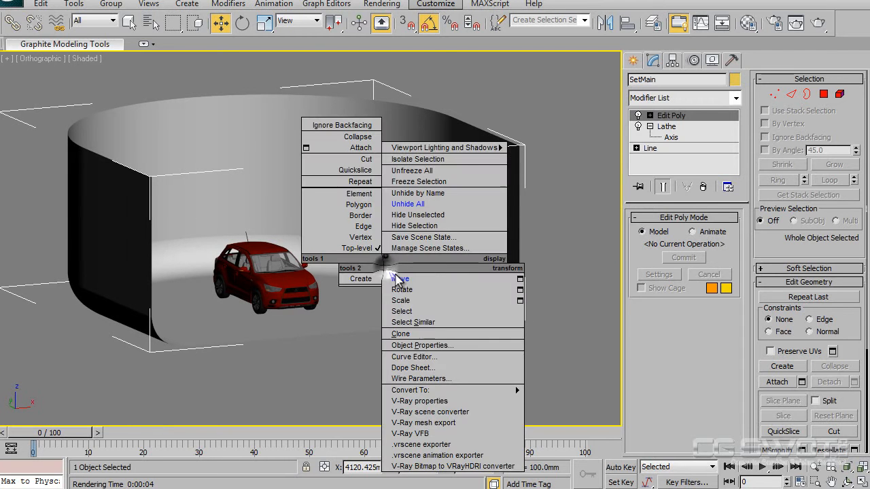
click(421, 303)
mouse_move(412, 281)
middle_down()
mouse_move(397, 284)
mouse_move(410, 279)
middle_up()
key(t)
scroll(367, 285, down, 8)
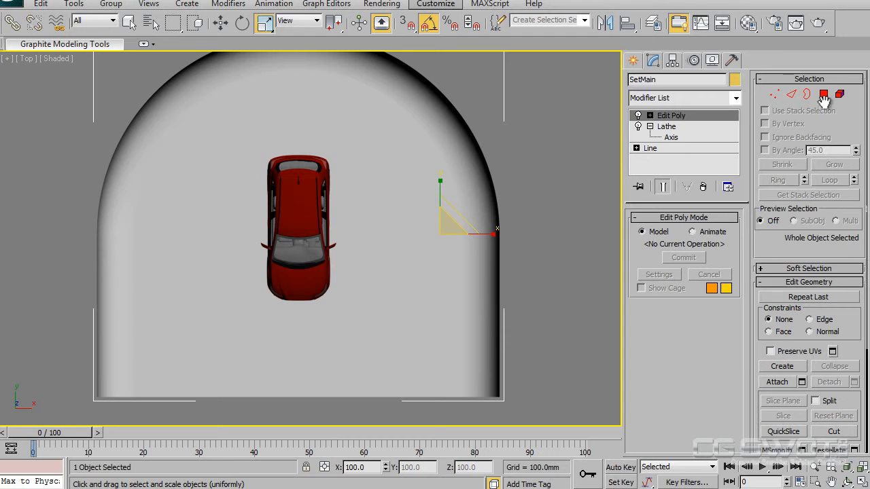
click(673, 60)
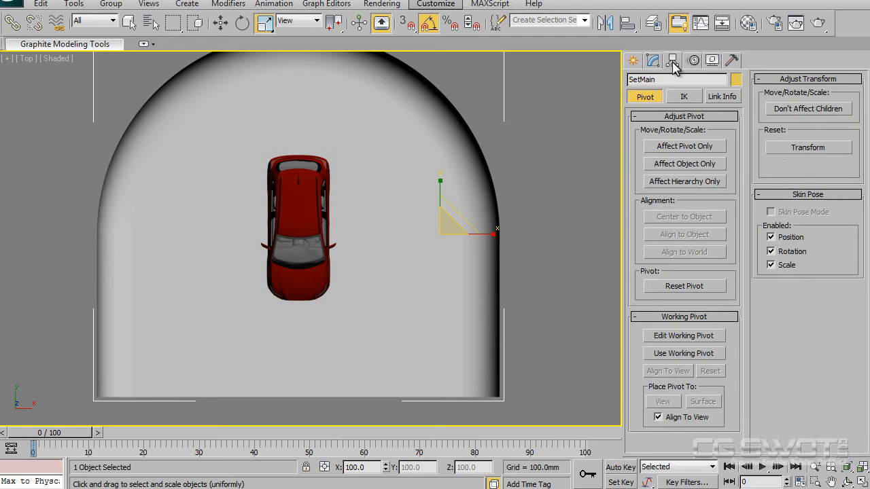
click(692, 149)
click(698, 217)
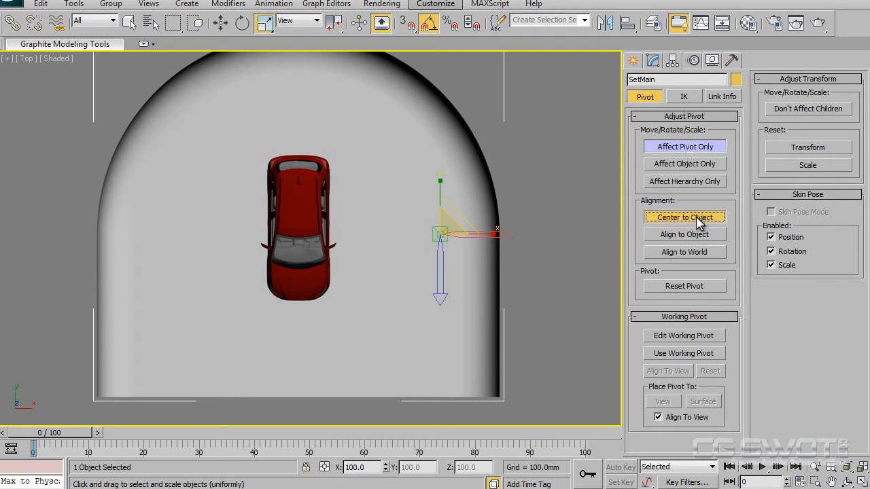
click(686, 147)
- Widen the backdrop by scaling it along X only to about 142% in the Top view
drag(342, 218, 365, 213)
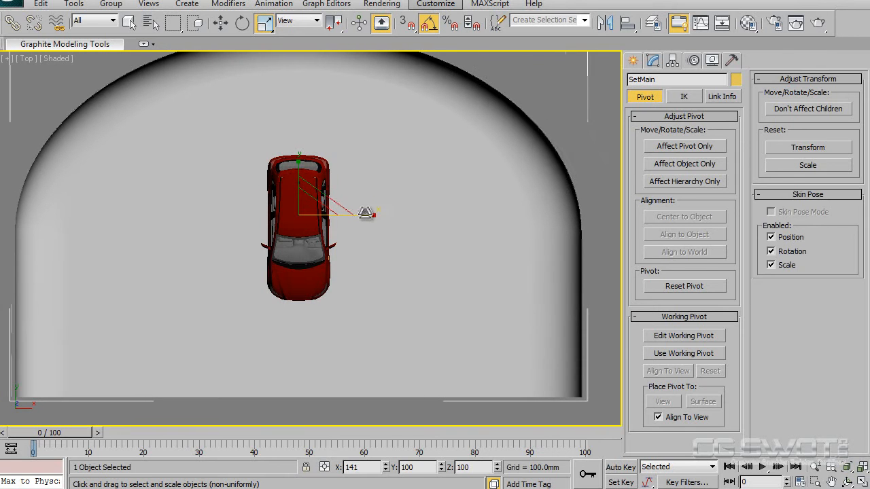
key(r)
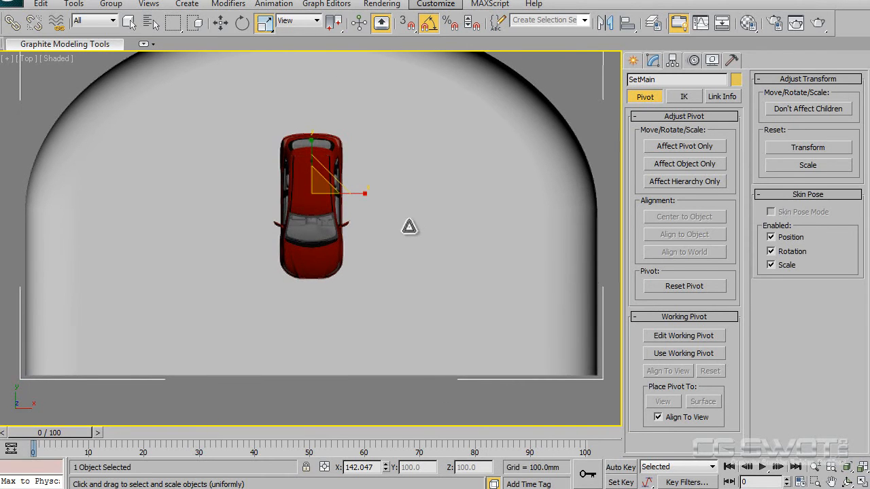
- Examine the widened backdrop around the car from a low front angle and in the Front view
alt+middle_drag(376, 221, 393, 121)
scroll(356, 231, up, 6)
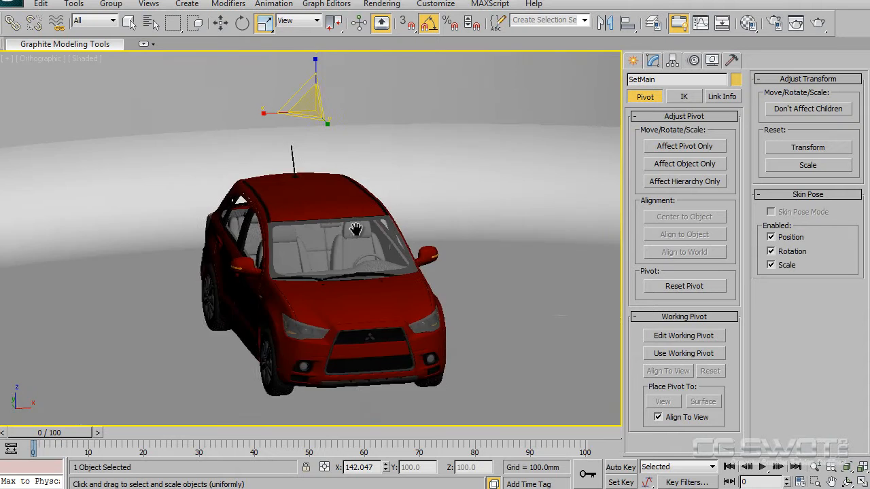
middle_drag(363, 225, 404, 209)
scroll(437, 193, up, 3)
key(f)
key(z)
scroll(371, 260, up, 4)
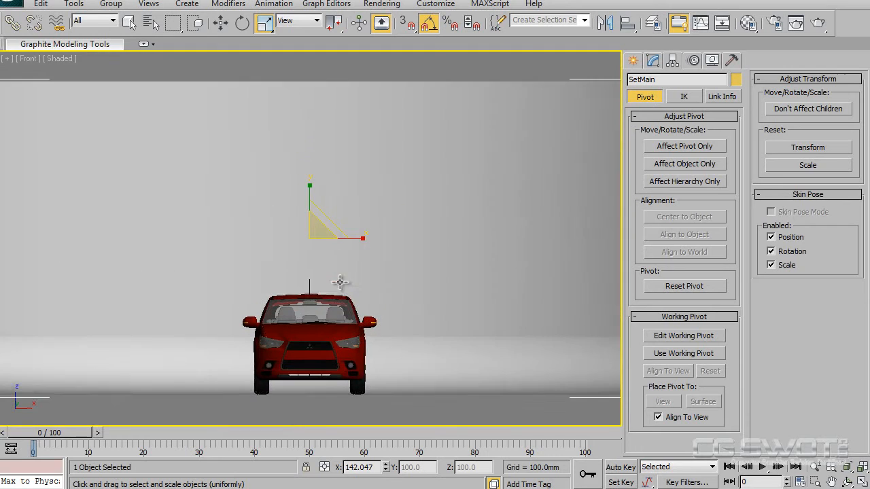
- Examine in wireframe how the car's tires meet the backdrop floor in the Front view and from an angled view
middle_drag(342, 286, 346, 180)
scroll(380, 215, up, 5)
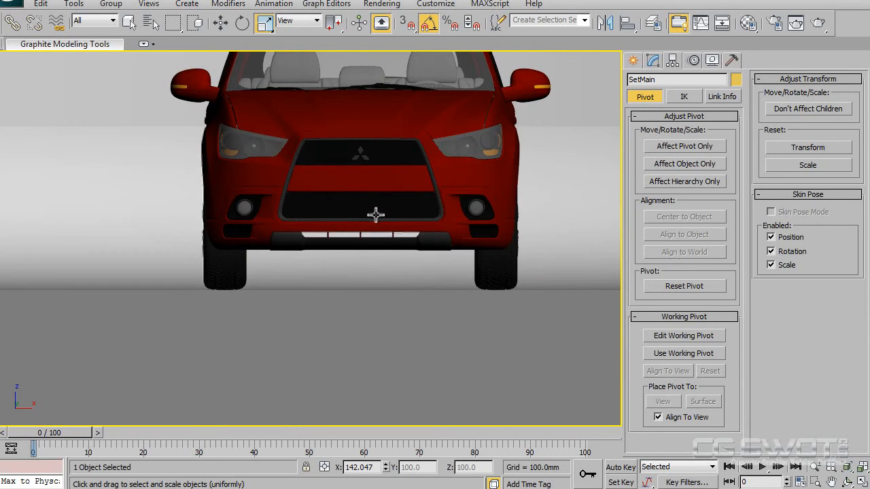
key(F3)
scroll(381, 278, up, 3)
mouse_move(381, 278)
middle_down()
mouse_move(408, 233)
mouse_move(547, 213)
middle_up()
scroll(439, 246, up, 2)
scroll(469, 248, up, 2)
middle_drag(442, 272, 552, 226)
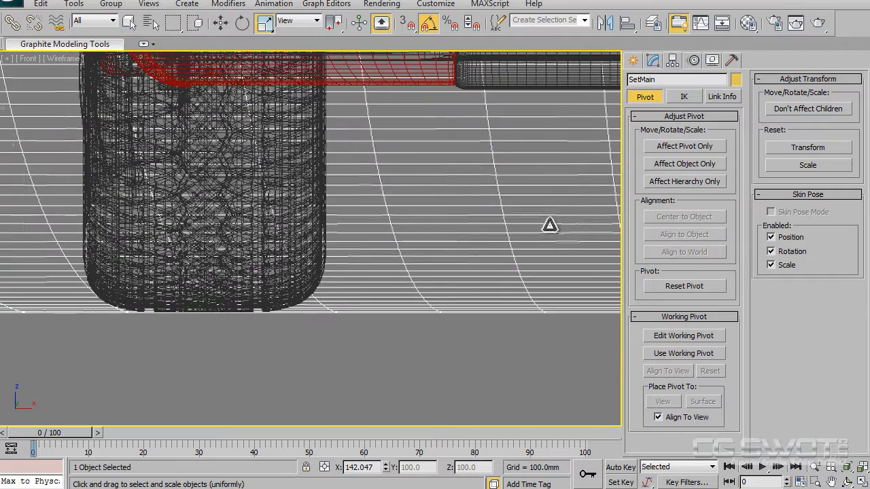
scroll(523, 218, down, 11)
middle_drag(465, 223, 413, 316)
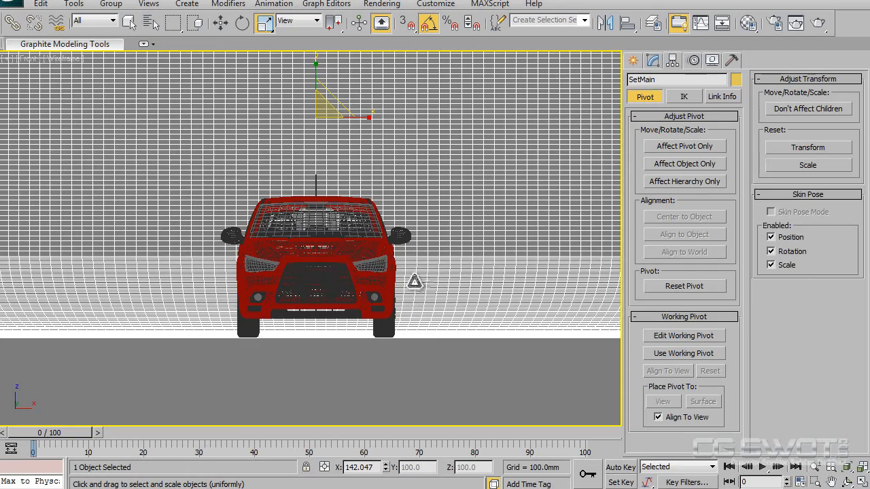
scroll(385, 284, down, 2)
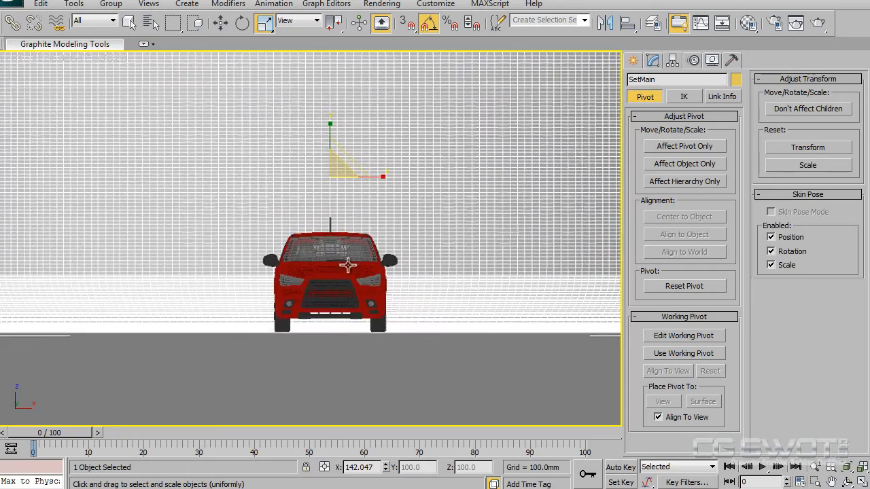
alt+middle_drag(348, 265, 401, 267)
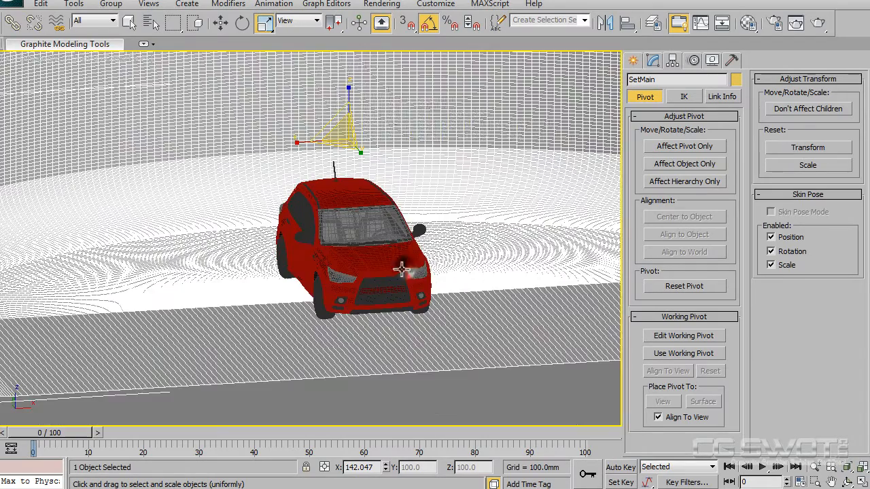
- Show the backdrop and car from the Top view in wireframe, and bring up the V-Ray light types for creation
key(t)
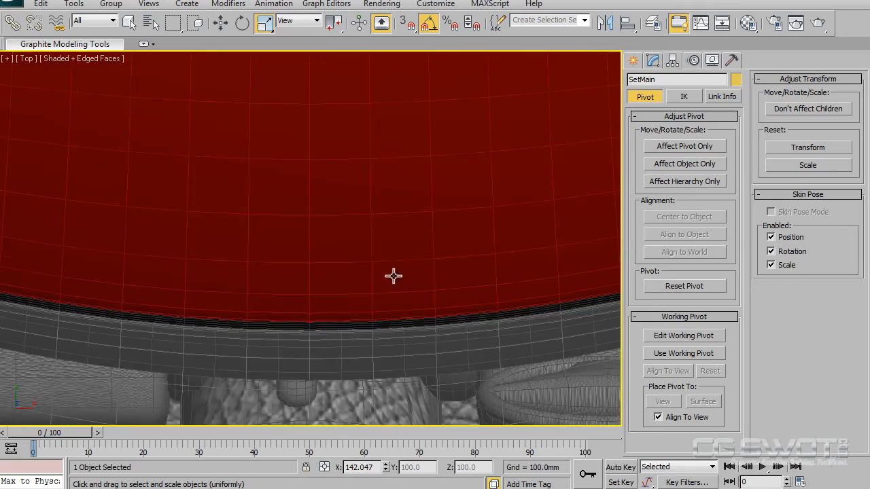
key(z)
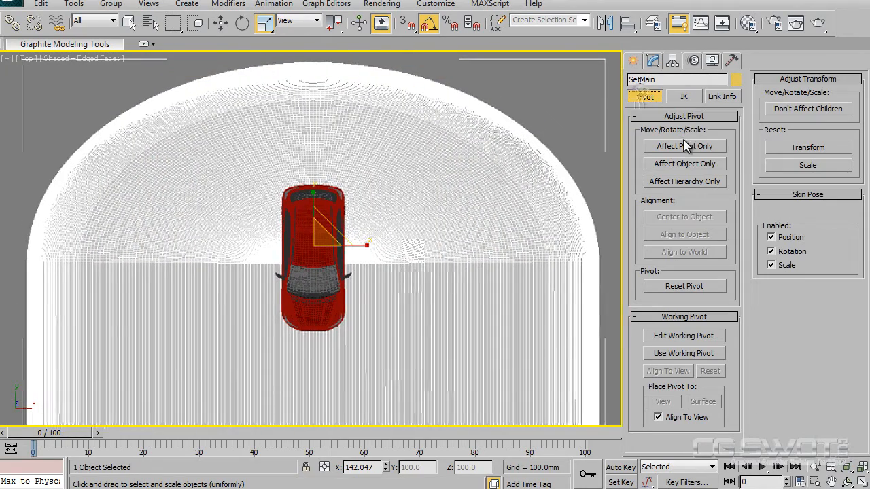
click(636, 61)
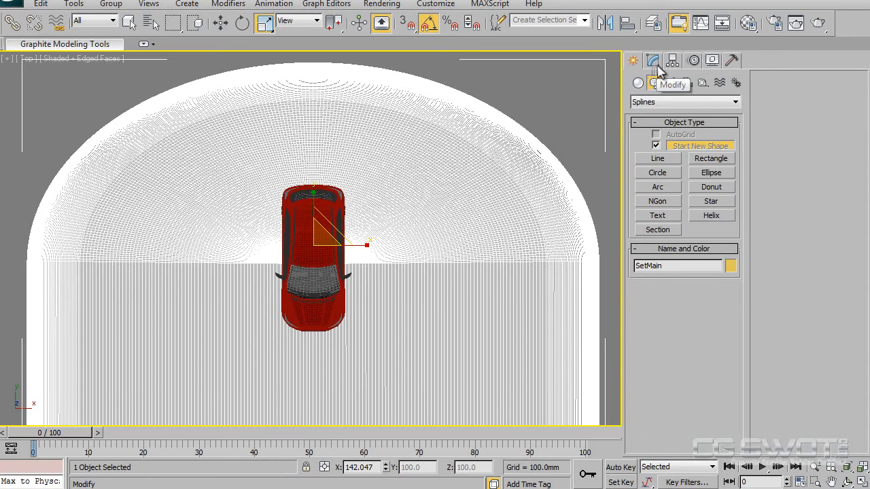
click(671, 83)
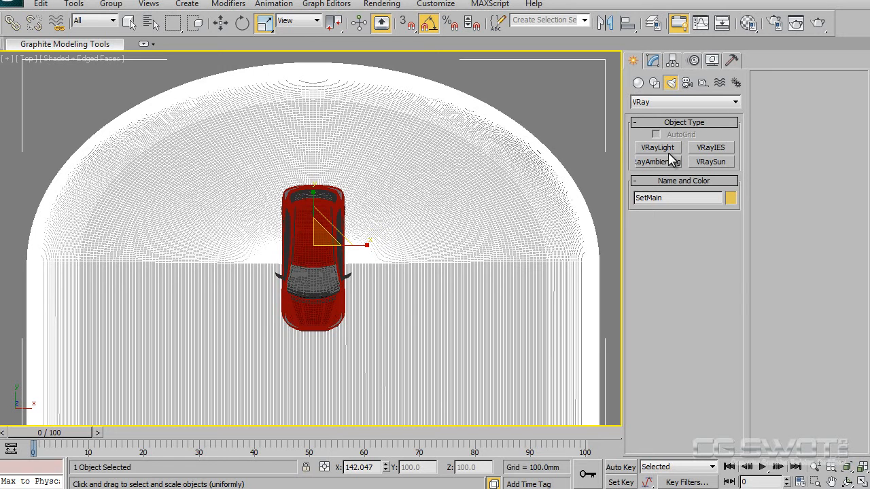
right_click(371, 281)
click(388, 292)
middle_drag(346, 233, 360, 210)
scroll(365, 208, up, 4)
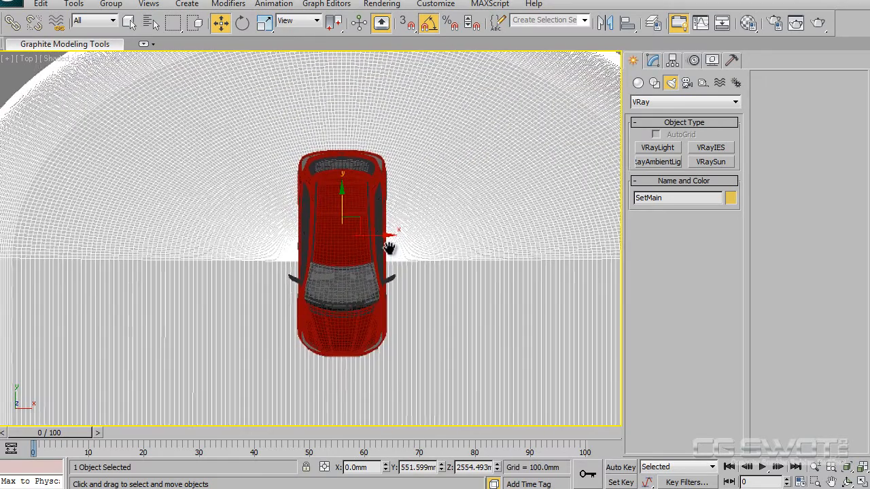
scroll(437, 247, down, 3)
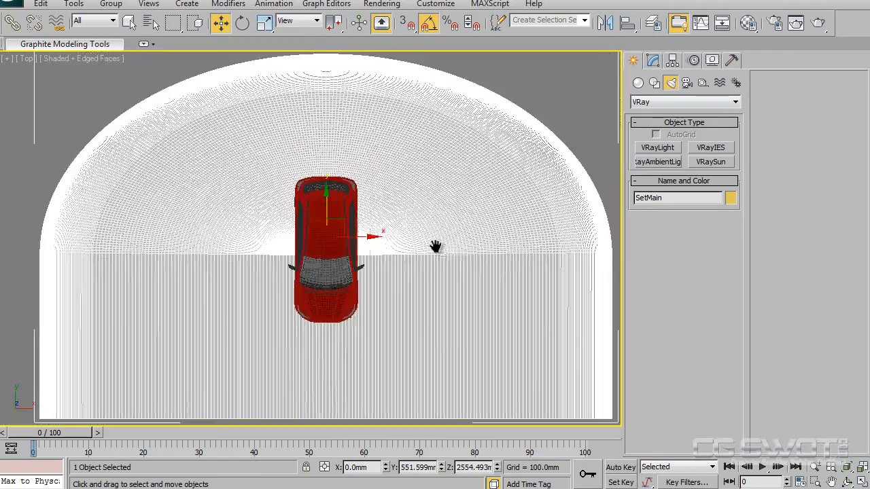
middle_drag(436, 248, 430, 249)
key(F3)
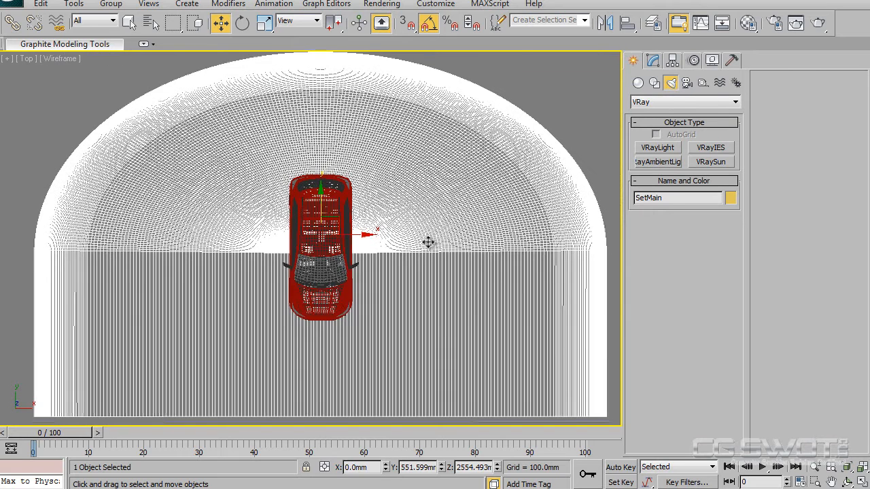
scroll(415, 241, up, 2)
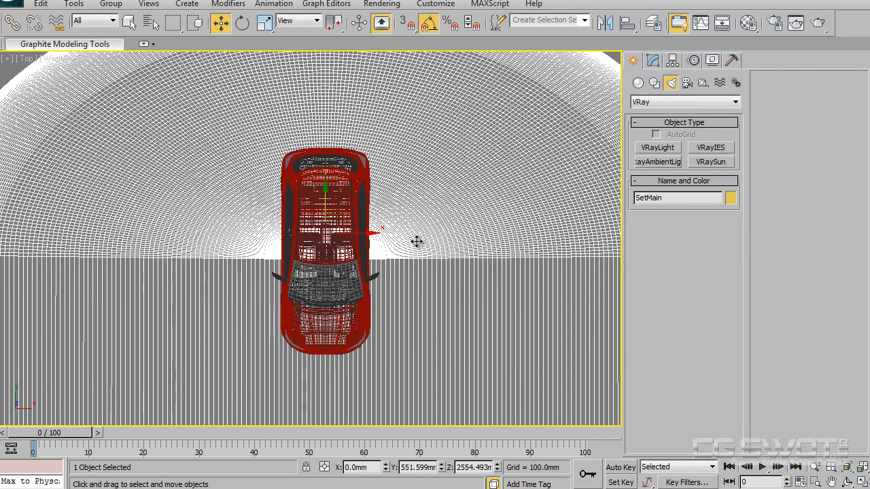
- Set up a new V-Ray plane light with a multiplier of 10 and Cast shadows enabled, widening the view beside its parameters
click(658, 147)
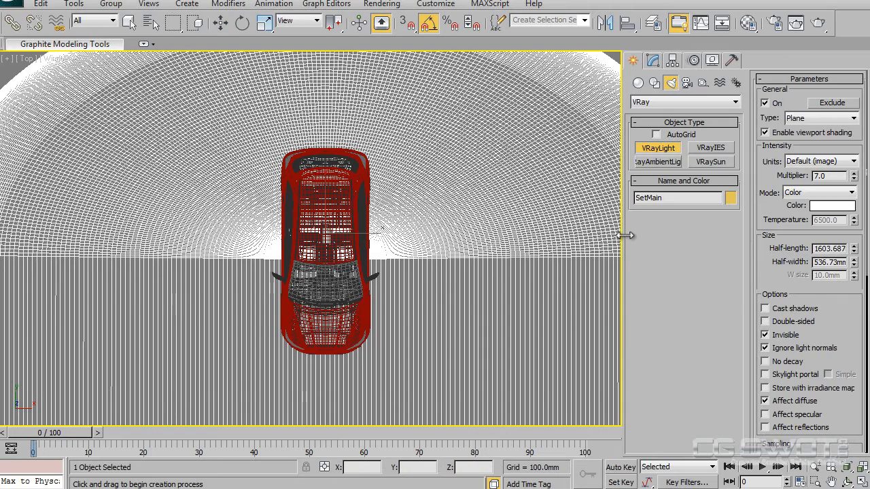
mouse_move(626, 235)
mouse_down()
mouse_move(604, 233)
mouse_move(627, 235)
mouse_up()
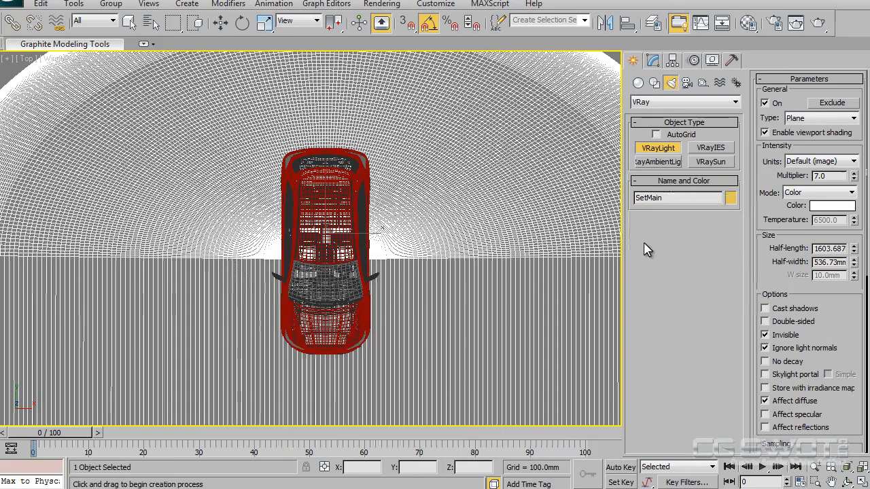
scroll(803, 280, down, 2)
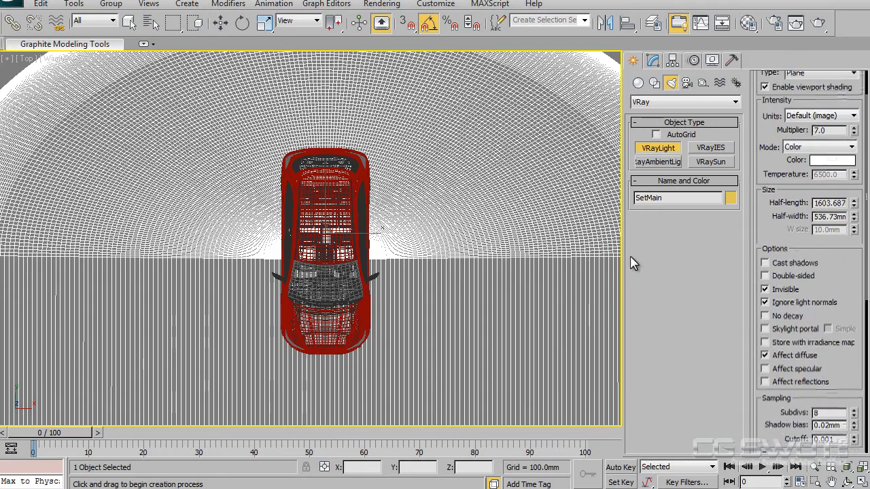
drag(674, 262, 686, 262)
drag(770, 394, 780, 379)
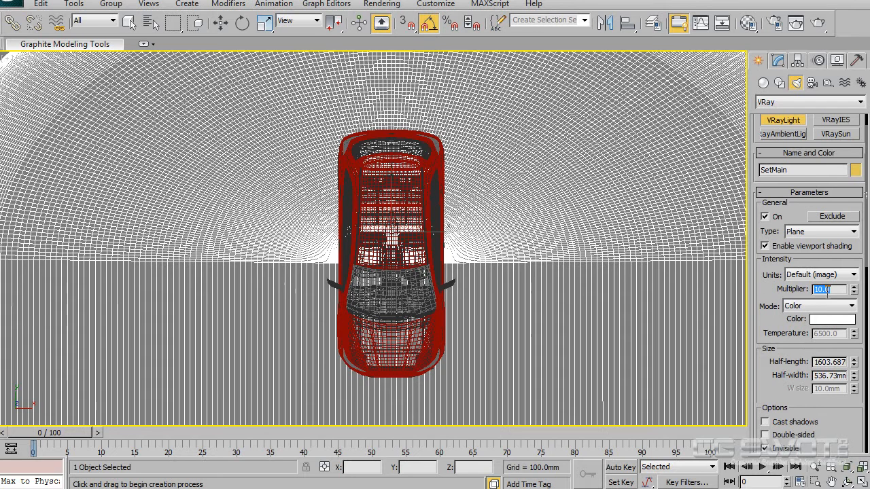
drag(764, 291, 764, 272)
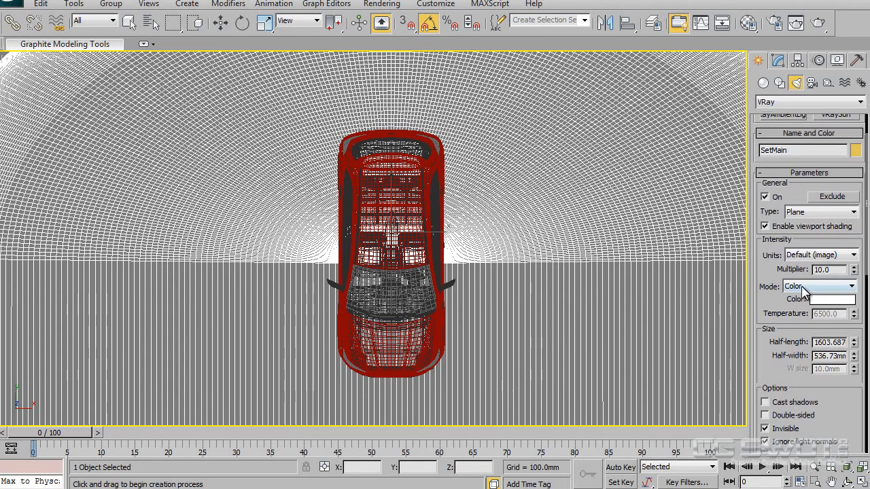
drag(841, 416, 843, 279)
click(765, 290)
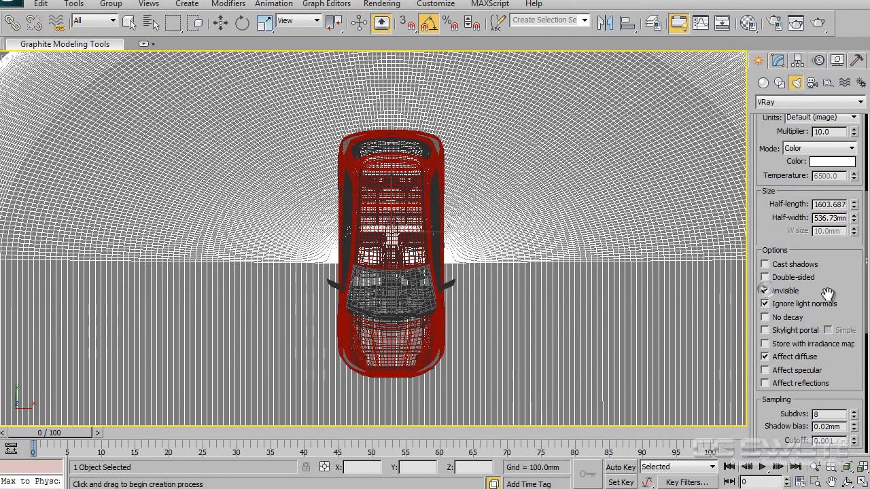
drag(849, 317, 855, 262)
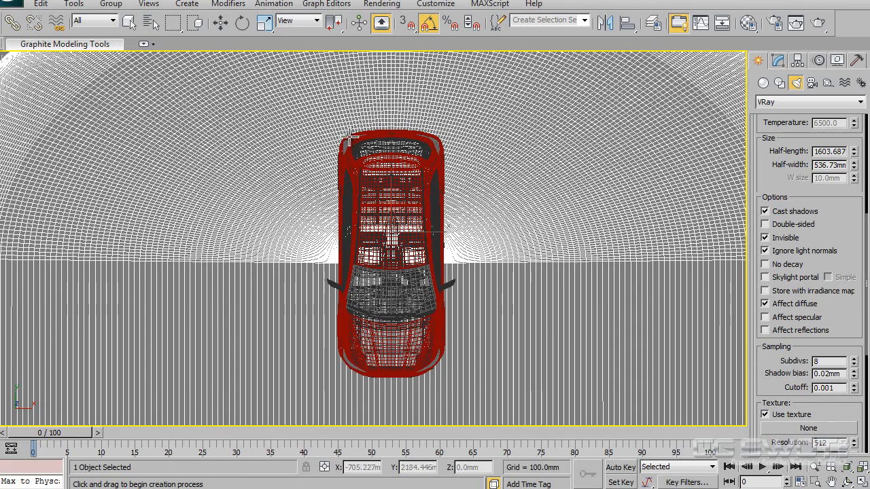
- Draw the plane light over the car, about 745 mm half-length by 1967 mm half-width, and raise it to Z about 3132 mm
drag(348, 141, 436, 369)
key(w)
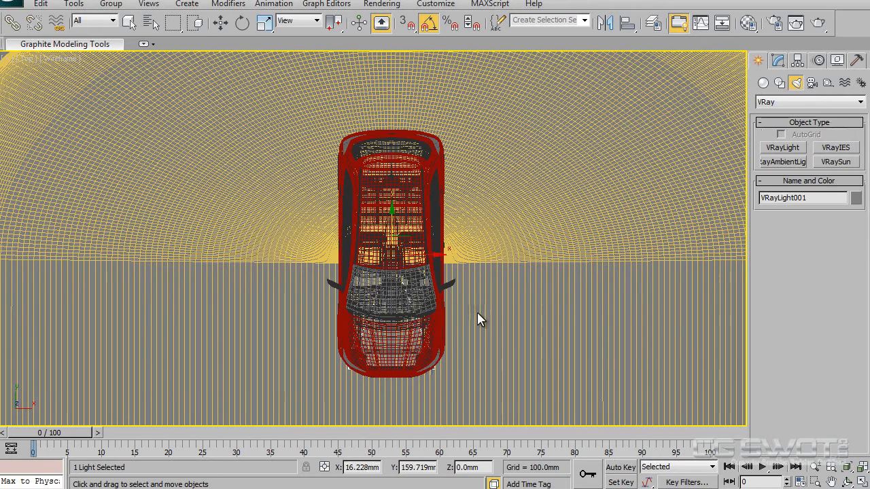
key(f)
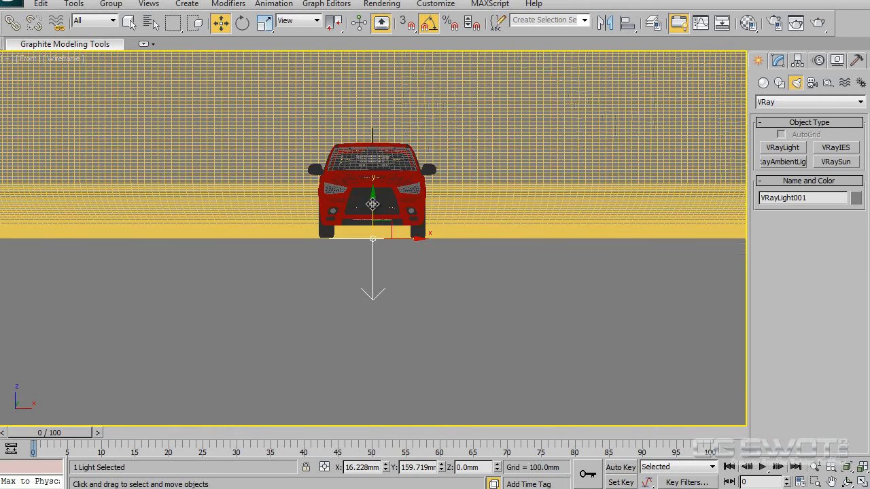
middle_drag(406, 239, 404, 330)
drag(377, 310, 375, 121)
middle_drag(467, 307, 439, 304)
- Render a close Perspective view of the car lit by the overhead plane light
key(p)
scroll(439, 304, up, 4)
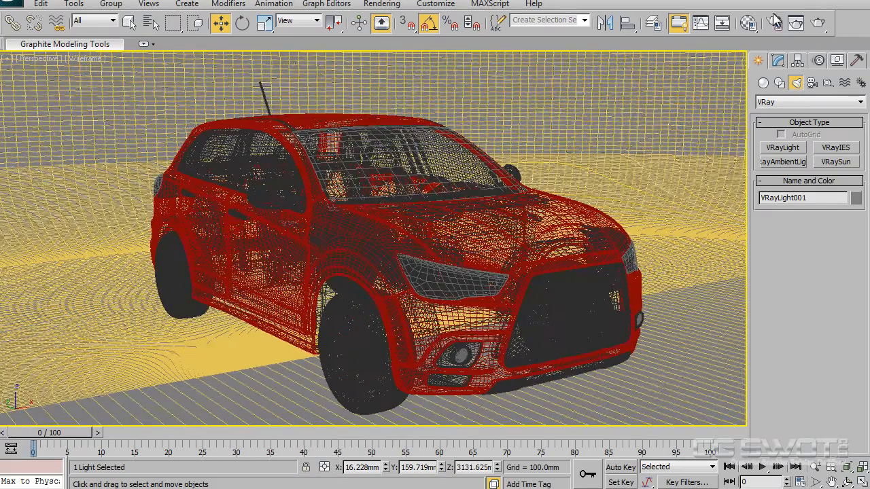
click(820, 24)
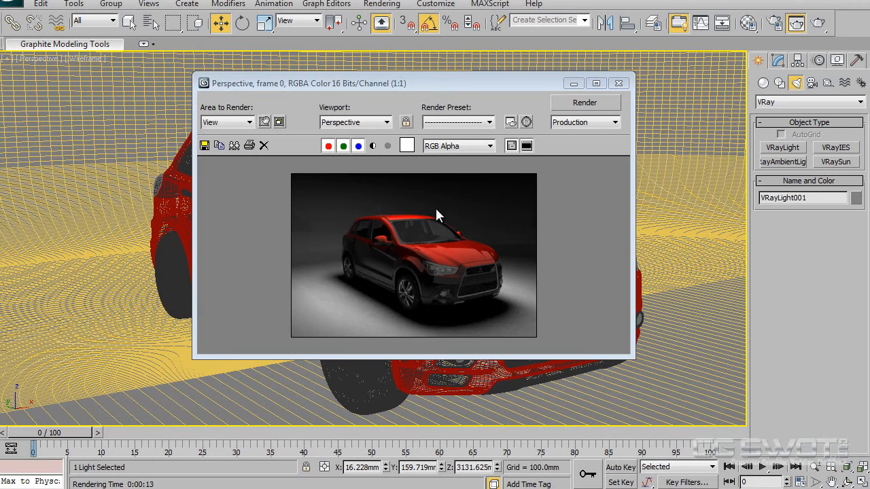
click(619, 84)
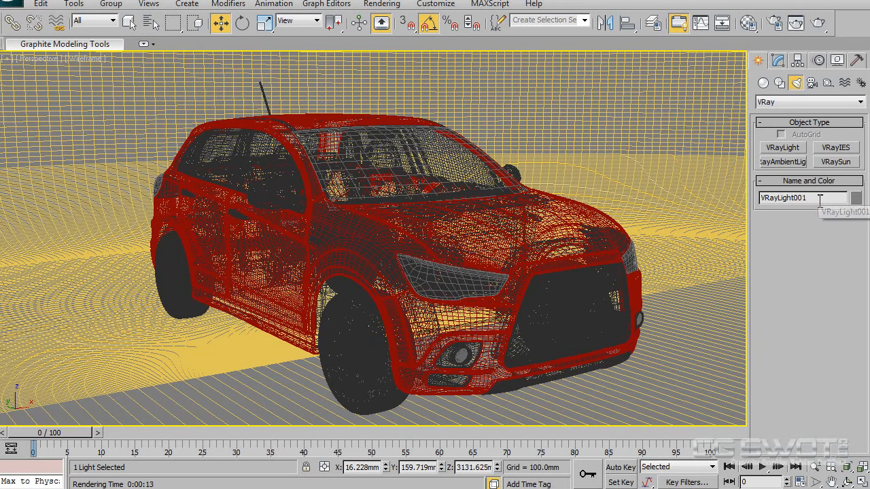
- Rename the overhead V-Ray light as TopLight
double_click(823, 197)
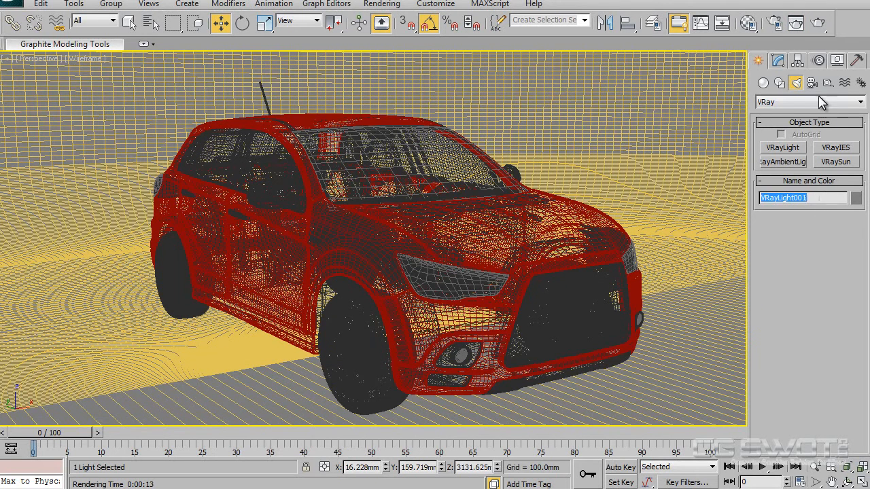
click(778, 61)
text(TopLight)
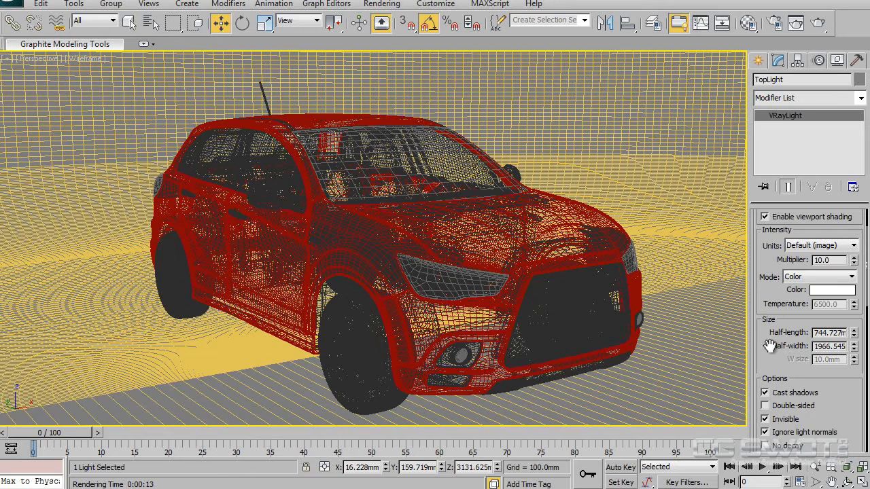
- Review the overhead light's option and sampling settings alongside the last render, and save the scene
drag(770, 350, 779, 162)
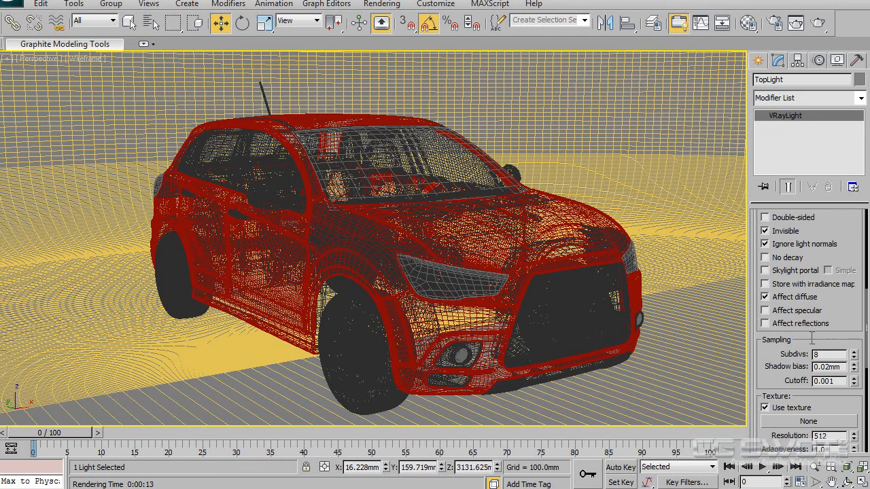
click(796, 23)
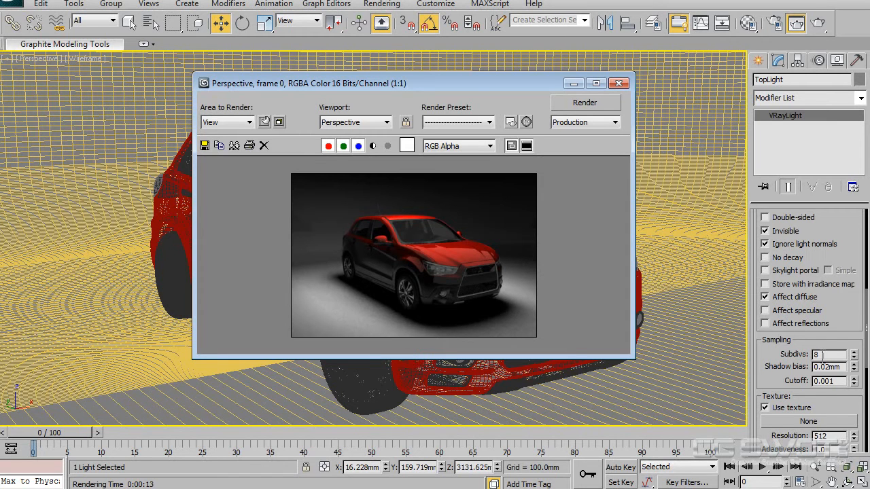
drag(849, 308, 848, 301)
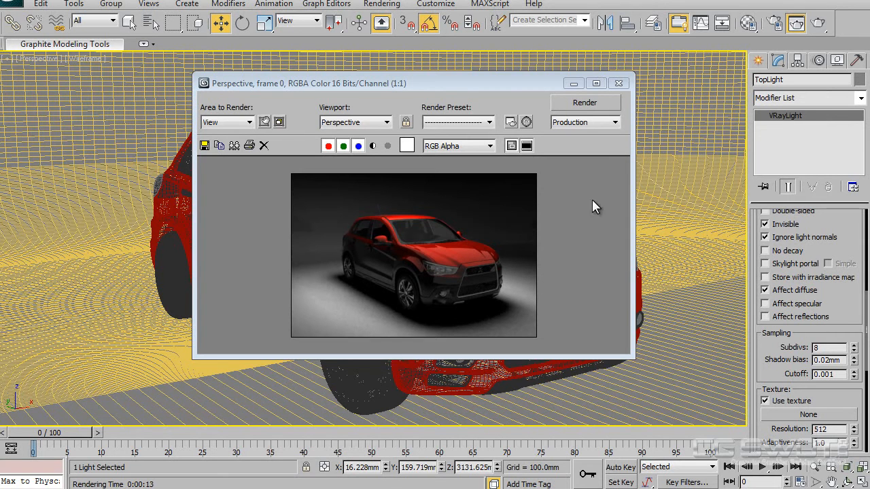
key(ctrl+s)
click(619, 83)
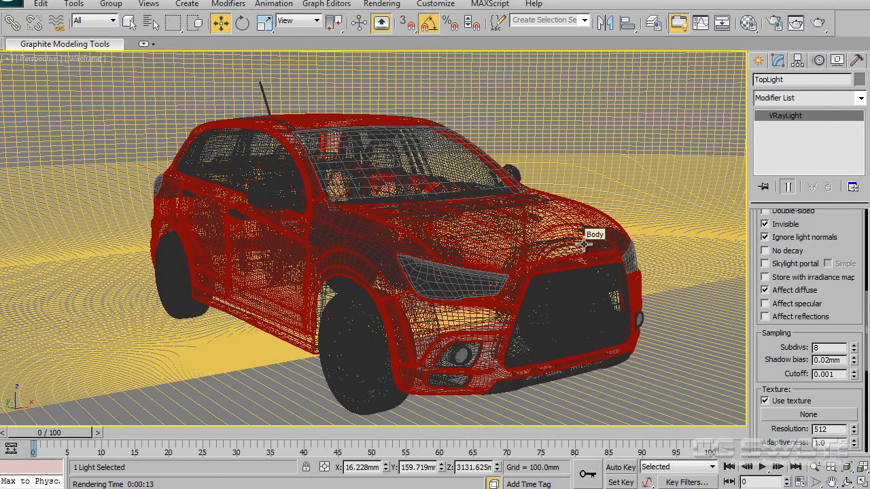
click(796, 22)
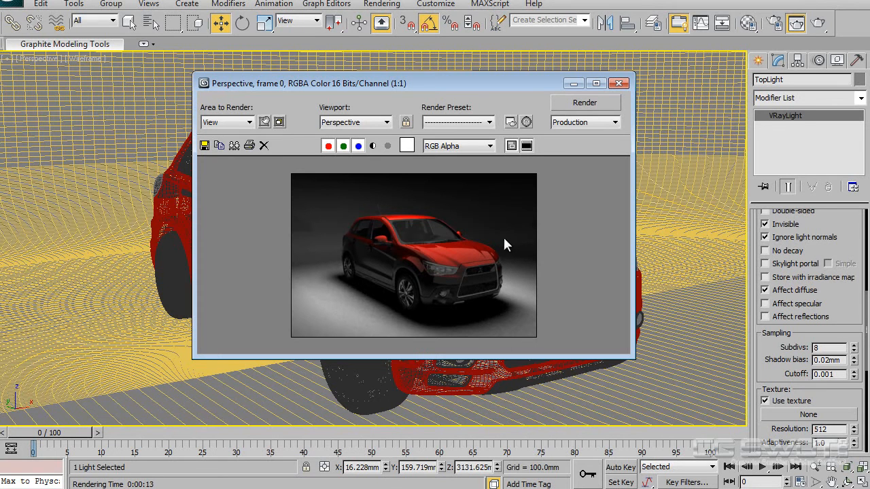
click(618, 83)
- Draw a V-Ray plane light across the car's front in the Front view, about 687 mm half-length by 486 mm half-width
scroll(494, 309, up, 5)
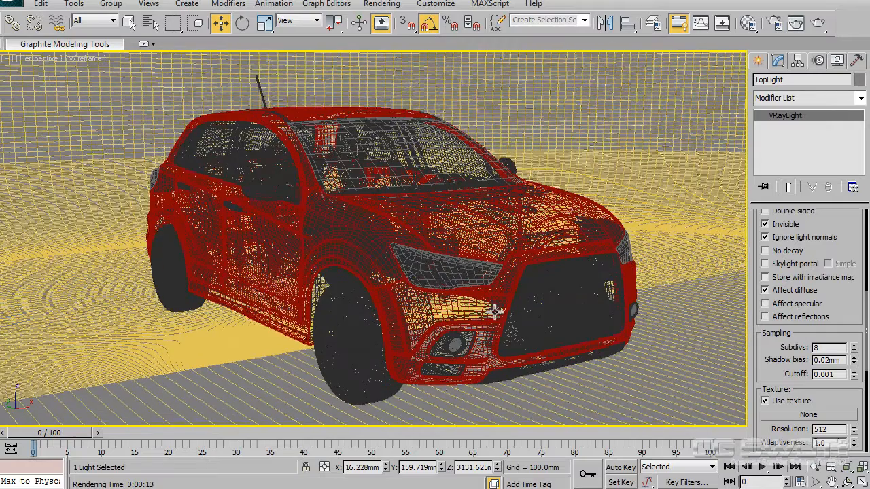
key(f)
scroll(466, 324, down, 8)
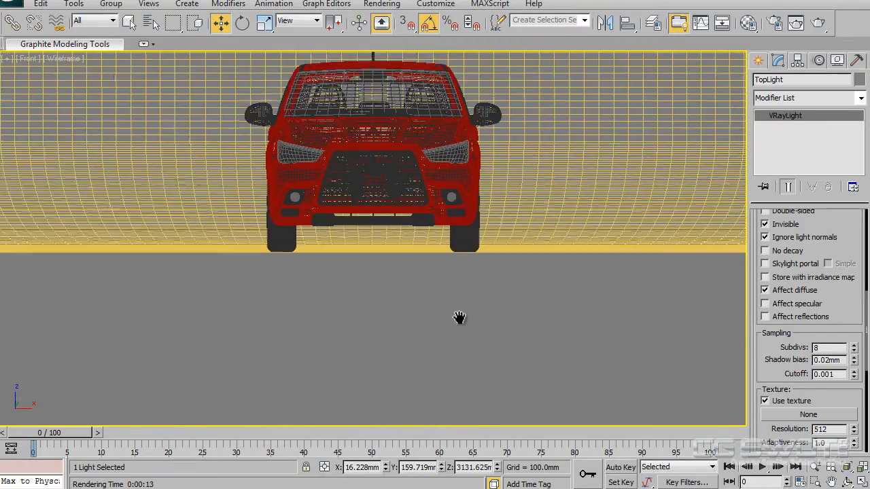
scroll(463, 346, up, 1)
middle_drag(465, 343, 470, 350)
scroll(471, 348, down, 1)
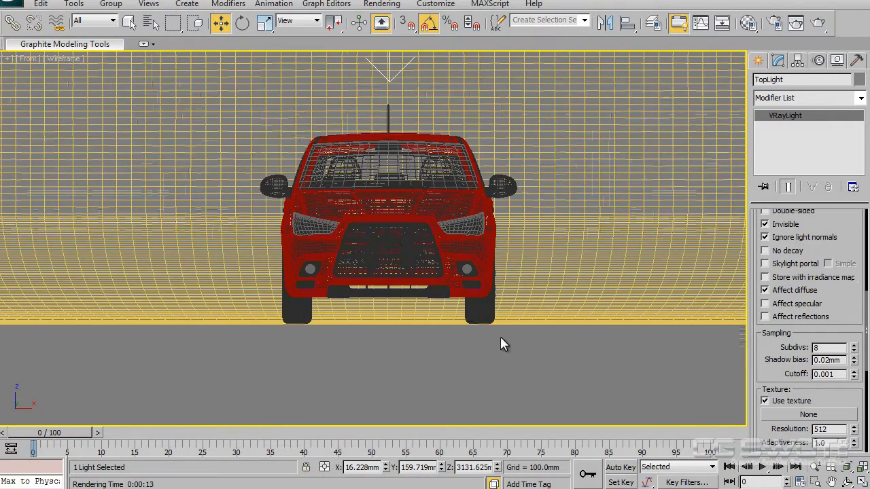
click(760, 60)
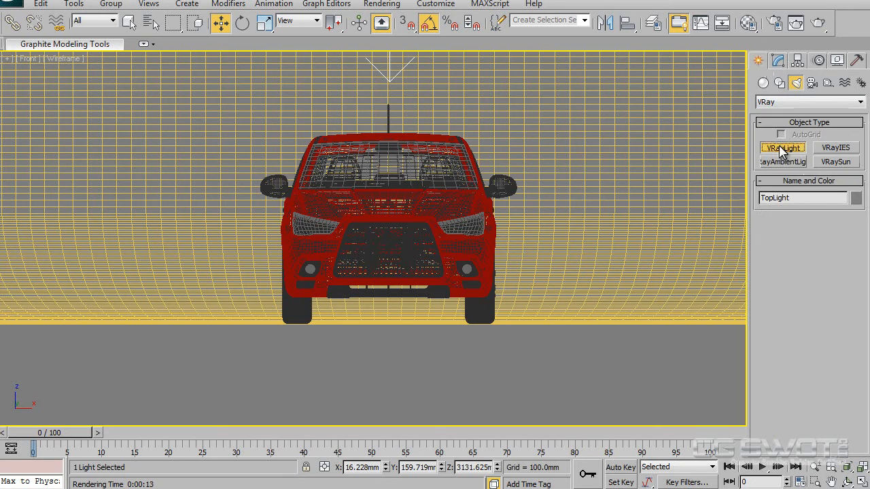
click(783, 150)
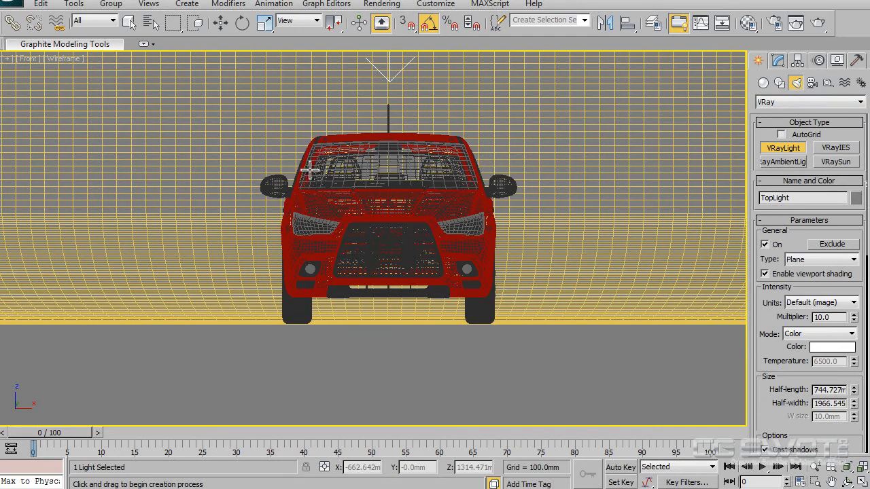
drag(308, 163, 472, 278)
key(w)
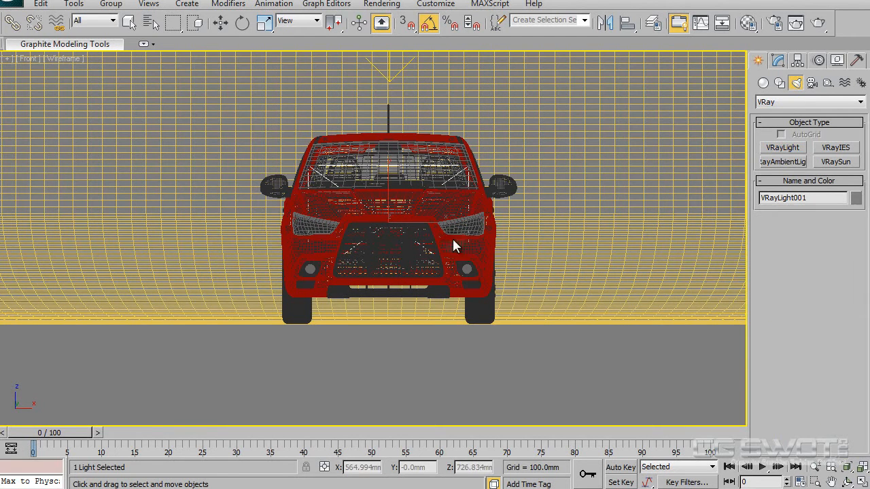
- Move the new light ahead of the car to Y about -4017 mm and Z about 1131 mm, and tilt it 10° downward
key(l)
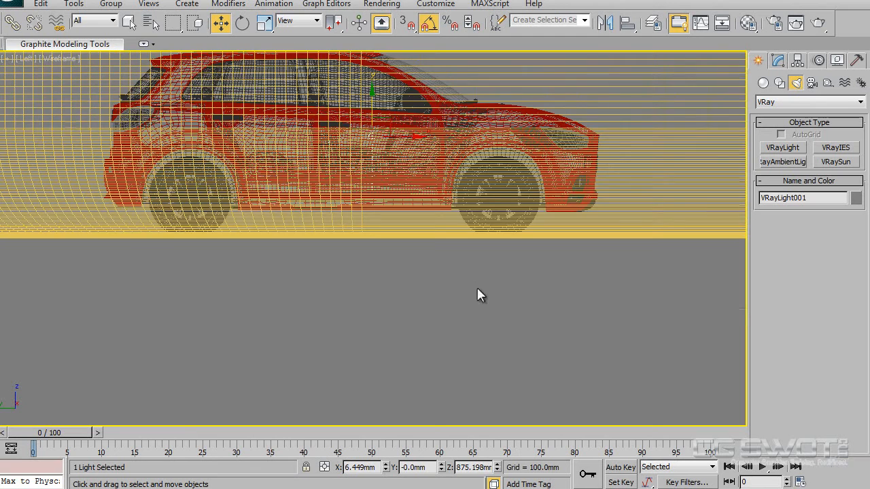
scroll(462, 268, down, 2)
middle_drag(462, 269, 355, 335)
drag(316, 244, 603, 243)
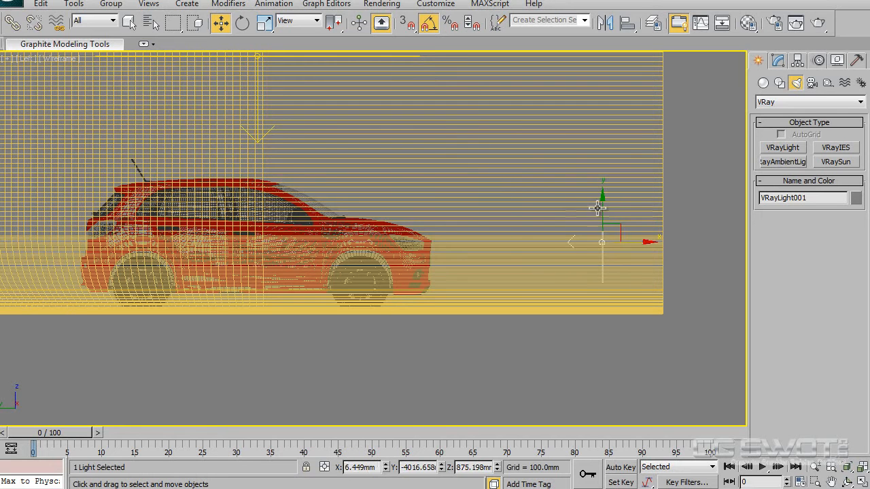
right_click(617, 230)
click(646, 253)
drag(645, 199, 642, 193)
- Turn off shadow casting for the new light in front of the car
click(780, 61)
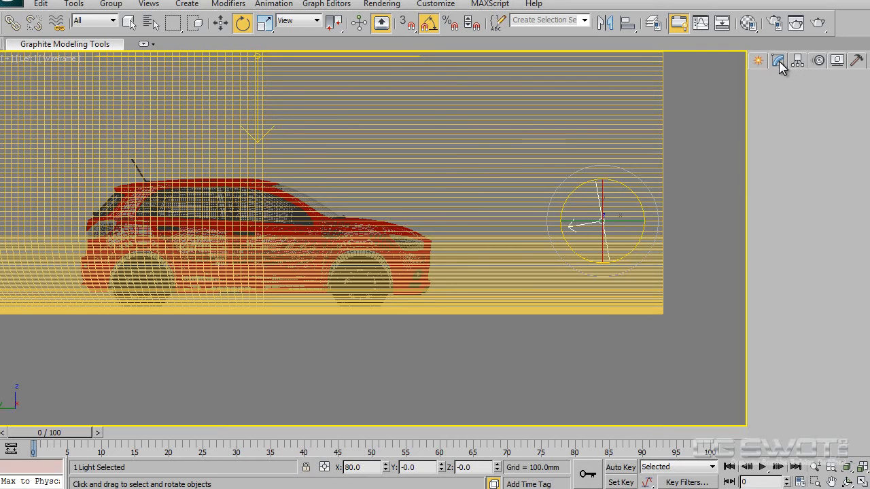
drag(835, 229, 783, 282)
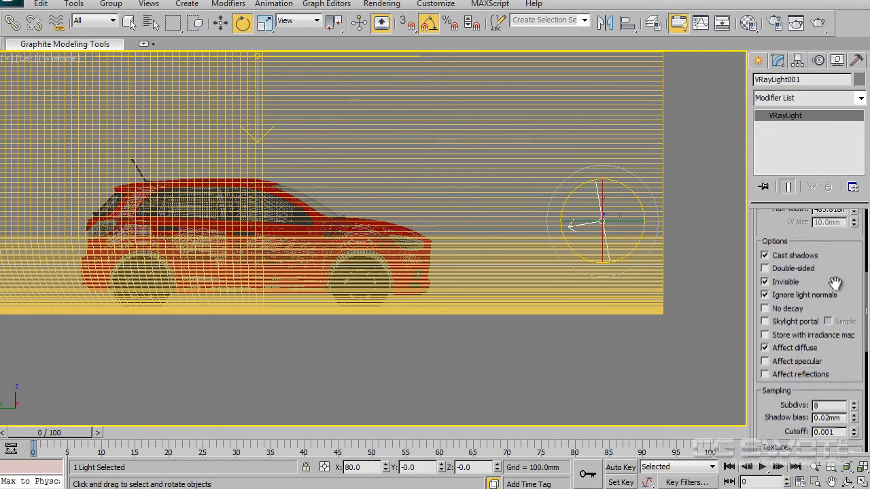
click(765, 256)
drag(844, 290, 845, 275)
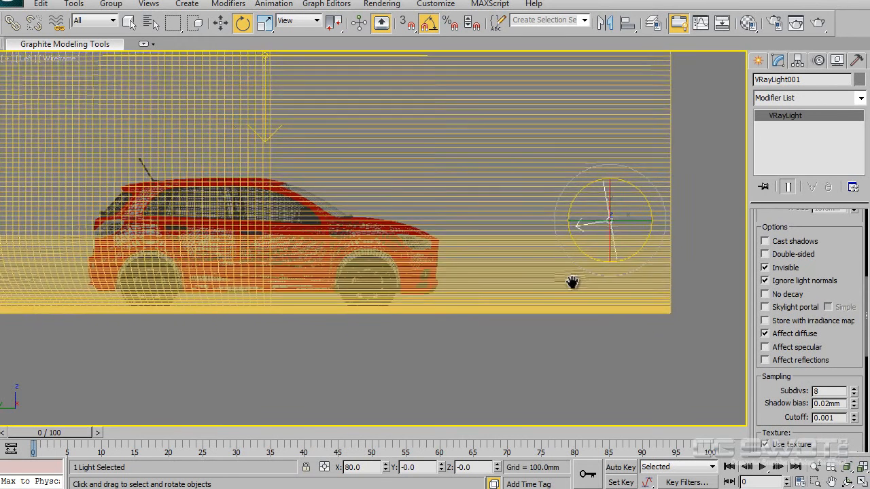
- Render a close three-quarter Perspective view of the car with the shadowless front light added
key(p)
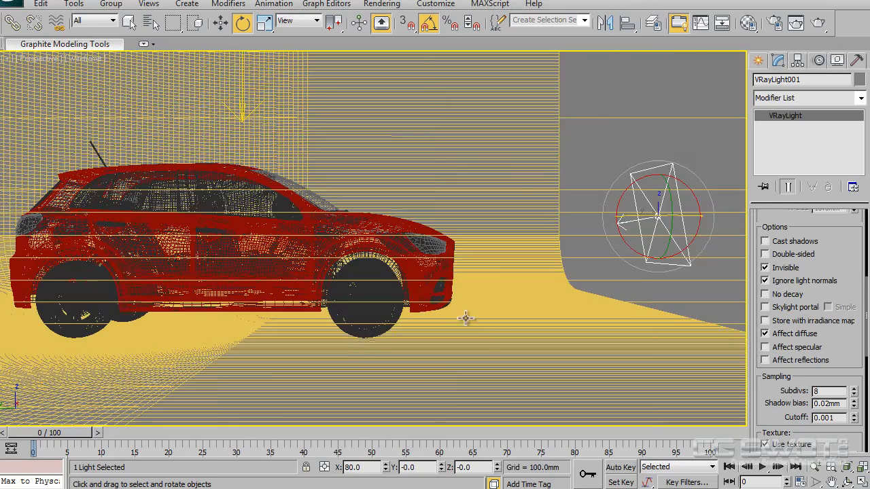
alt+middle_drag(492, 326, 468, 253)
scroll(469, 249, up, 6)
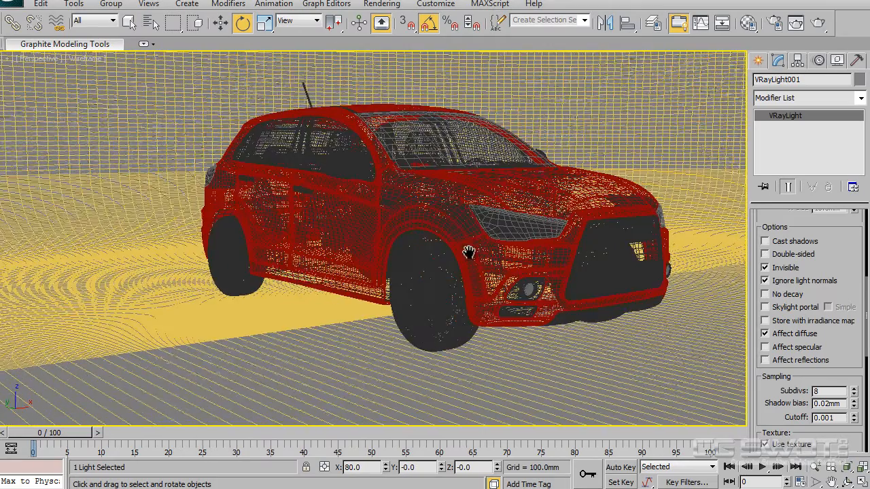
click(819, 25)
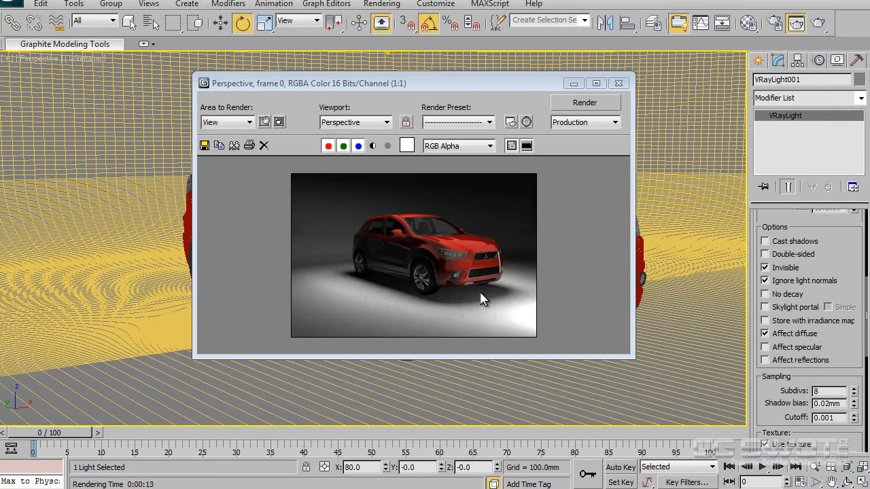
click(619, 83)
- Exclude SetMain from the front light's illumination and shadow casting, and render the Perspective view again
drag(842, 246, 854, 449)
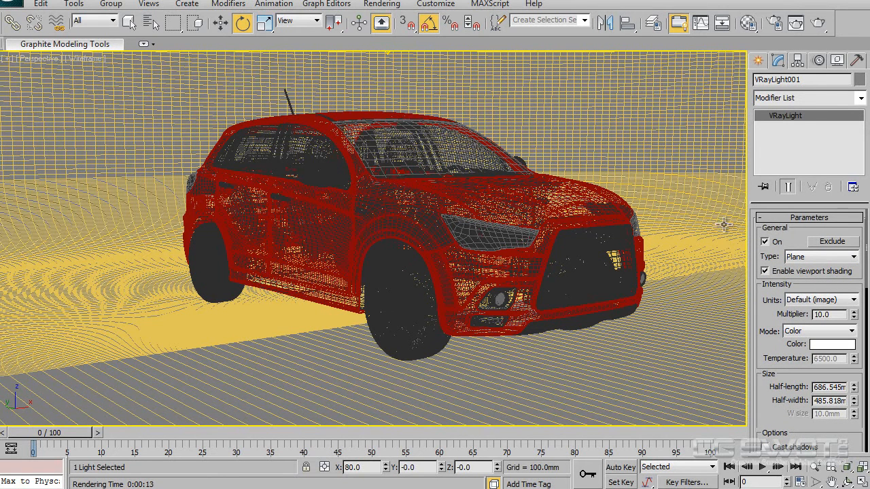
mouse_move(791, 235)
mouse_down()
mouse_move(798, 250)
mouse_move(789, 230)
mouse_up()
click(832, 238)
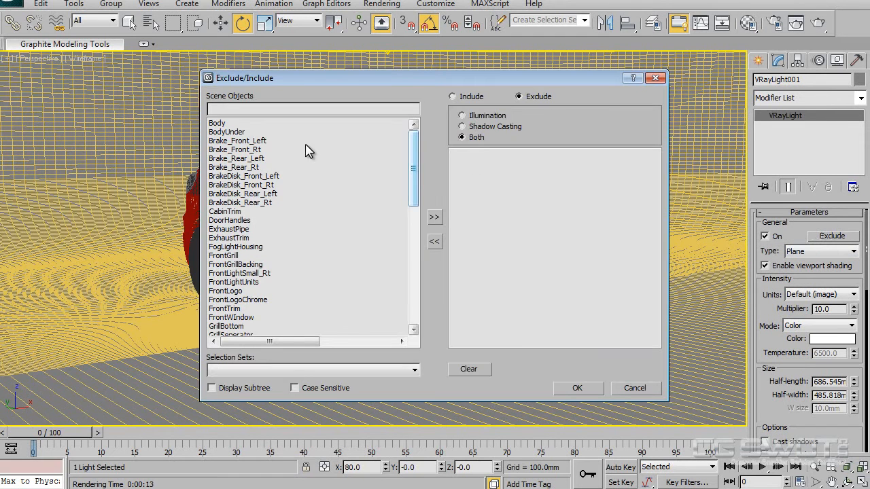
drag(414, 184, 416, 294)
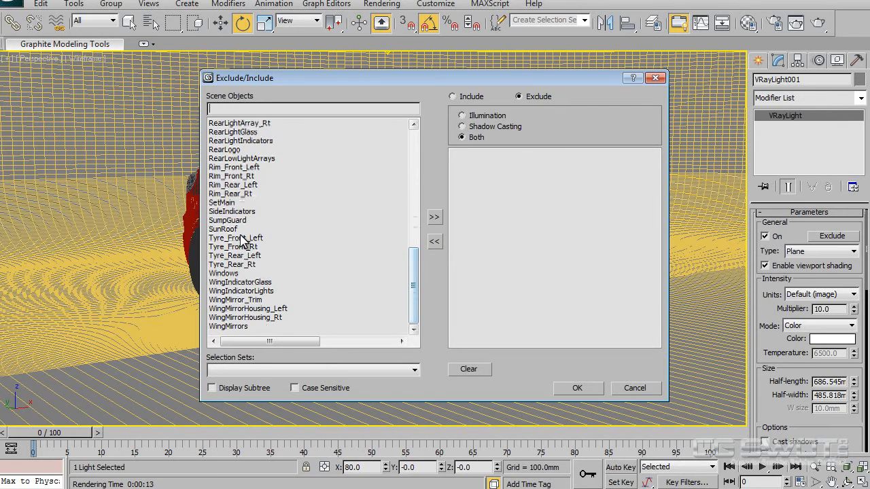
click(231, 202)
click(434, 217)
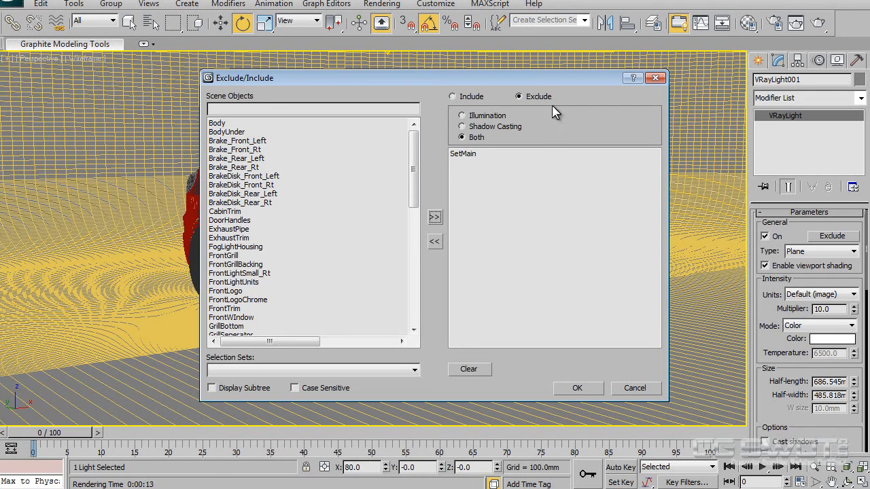
click(577, 389)
click(798, 22)
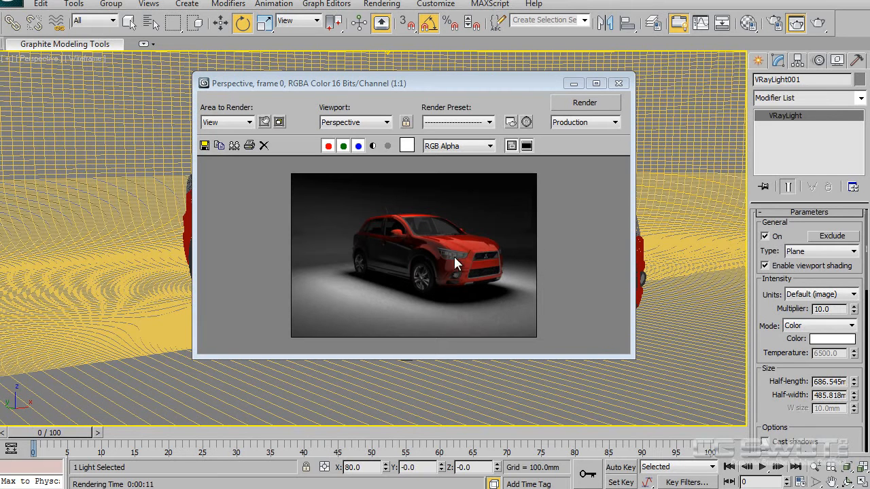
click(617, 83)
- Rename the light in front of the car as FrontLight and set its multiplier to 6.5
double_click(811, 81)
text(FrontLight)
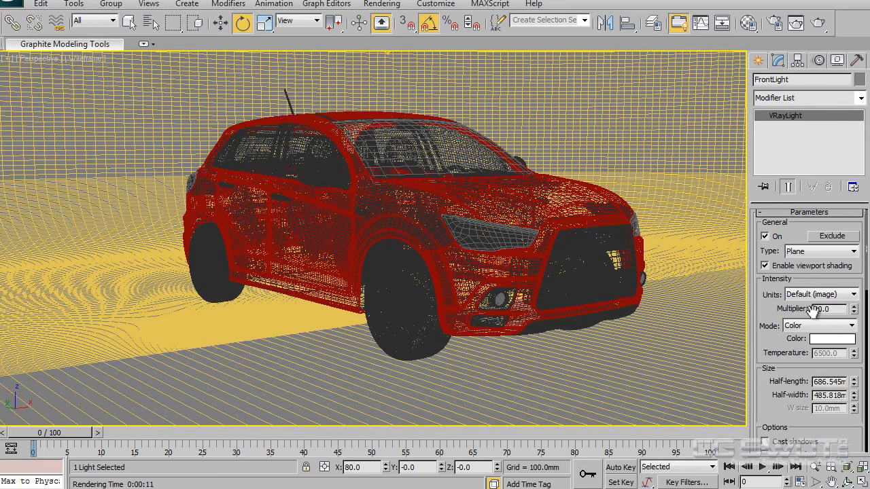
drag(828, 309, 809, 311)
middle_click(453, 227)
middle_drag(470, 207, 470, 211)
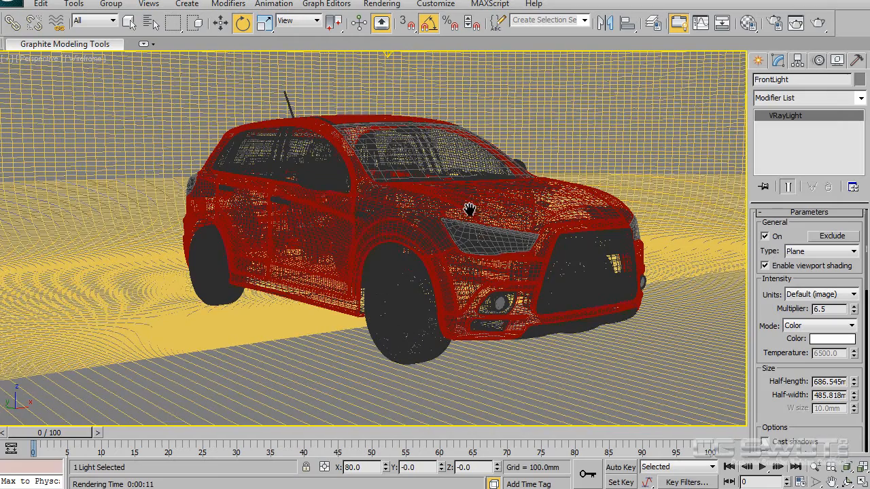
- Clone the front light as one independent copy rotated -90° about Z in the Top view
key(t)
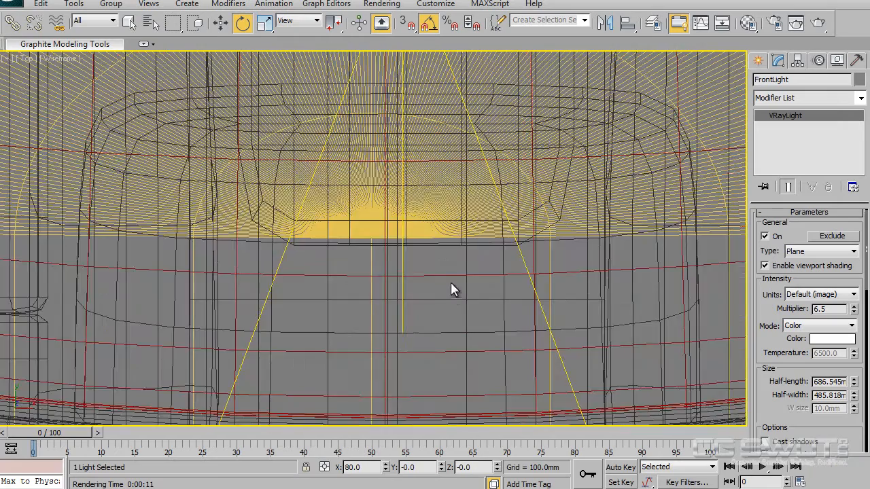
scroll(476, 258, up, 5)
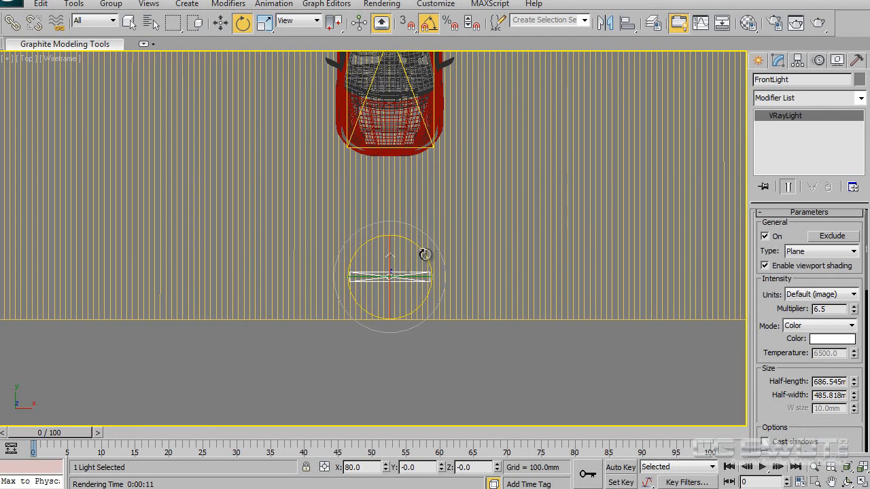
shift+drag(423, 254, 423, 255)
drag(445, 294, 445, 311)
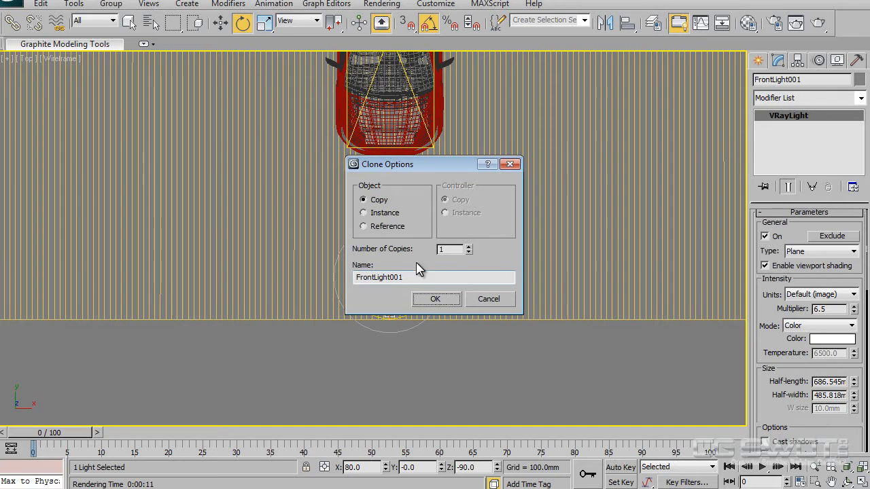
click(438, 300)
click(428, 25)
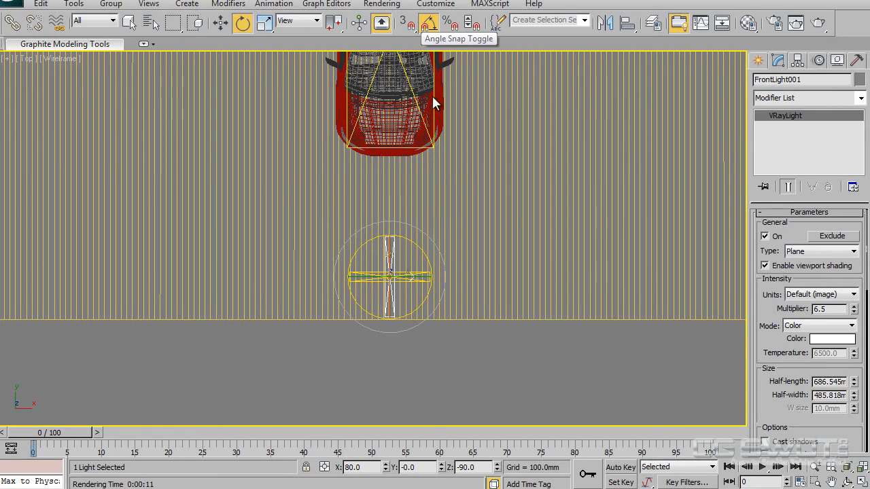
- Move the copied light beside the car to X about -3099 mm, Y about 245 mm and Z about 1420 mm
right_click(430, 271)
click(452, 229)
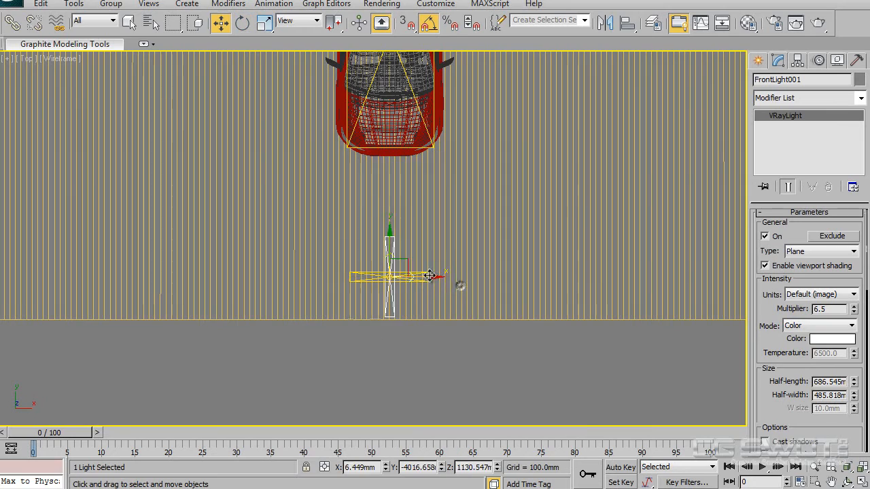
mouse_move(394, 248)
mouse_down()
mouse_move(324, 144)
mouse_move(286, 106)
mouse_up()
middle_drag(462, 220, 559, 355)
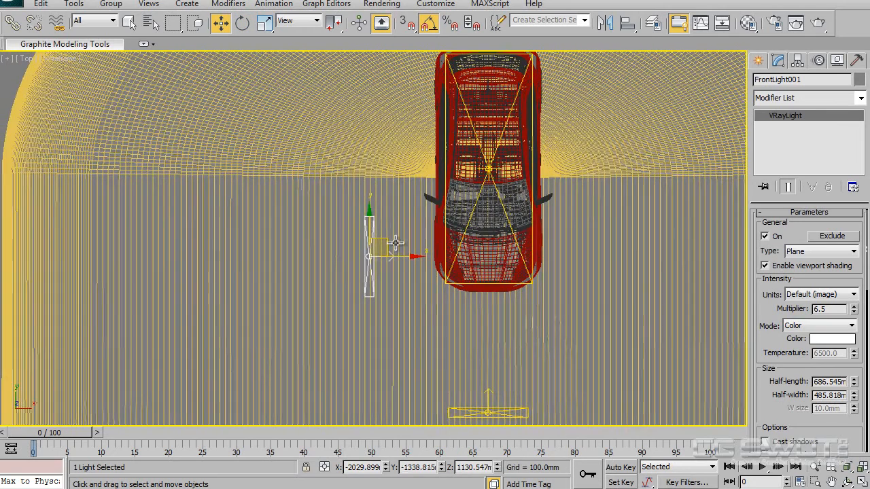
drag(385, 239, 346, 164)
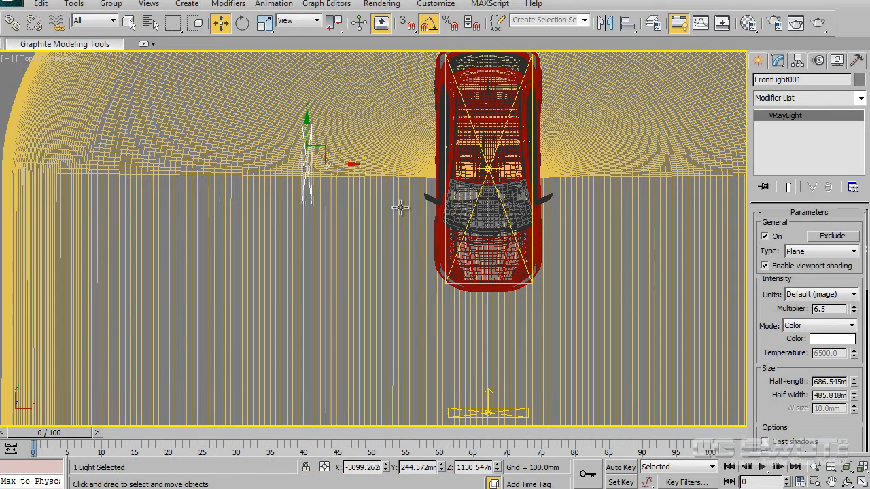
key(f)
middle_drag(320, 255, 389, 243)
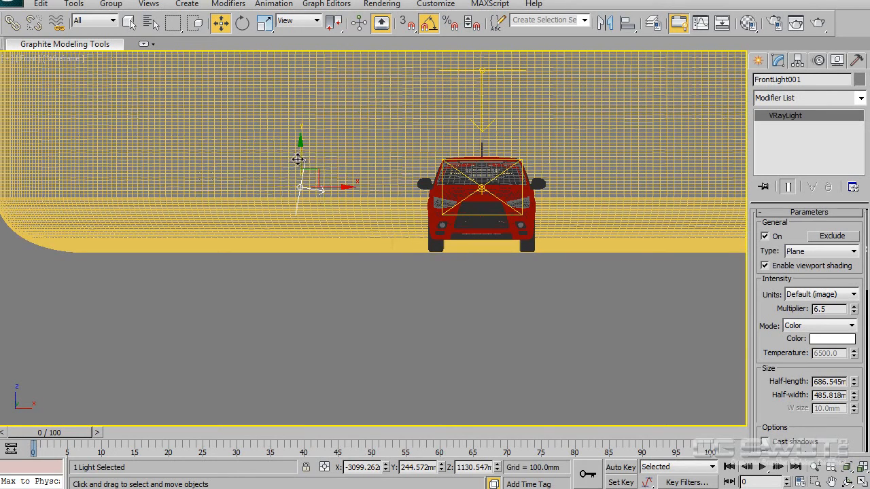
drag(300, 156, 301, 139)
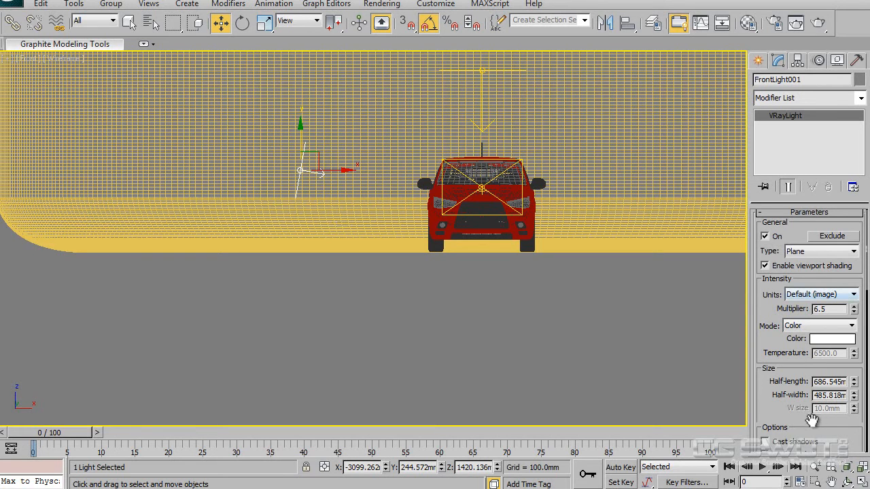
- Enlarge the side light to a half-width of about 578 mm and a half-length of about 1435 mm
drag(856, 398, 853, 381)
key(t)
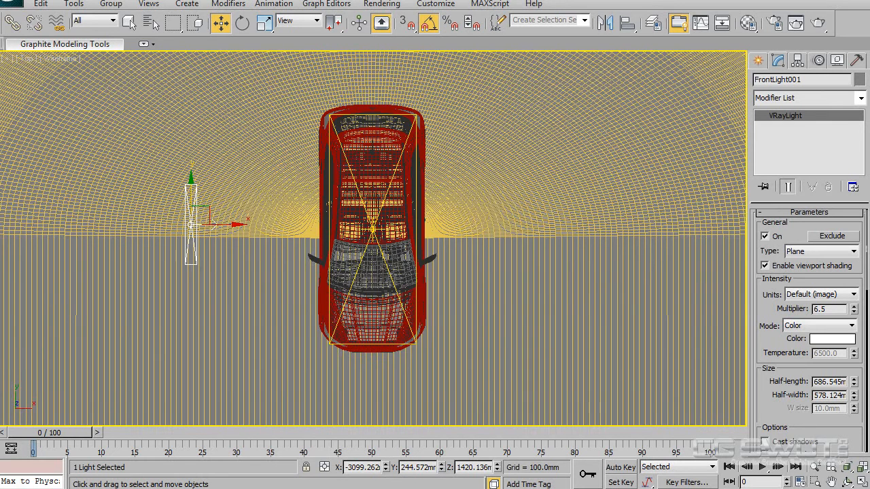
drag(855, 386, 850, 306)
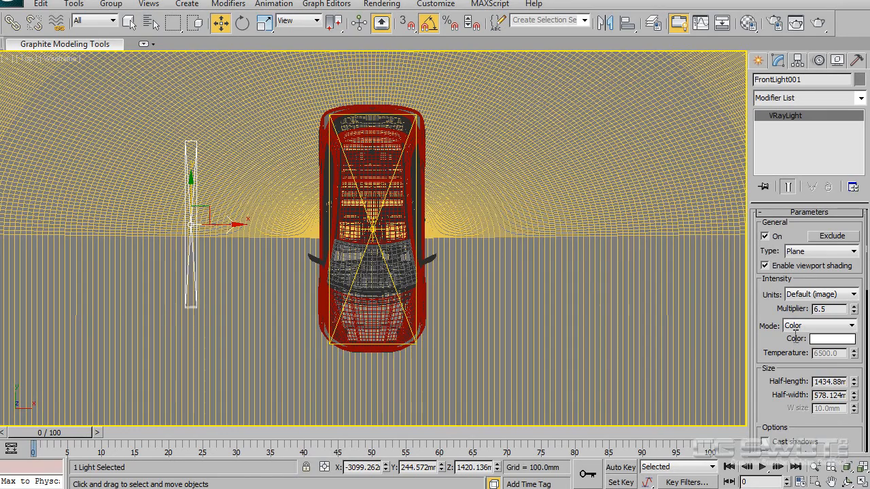
- Render a close Perspective view of the car with the enlarged side light included
middle_drag(361, 336, 340, 326)
alt+middle_drag(405, 323, 395, 219)
scroll(359, 256, up, 6)
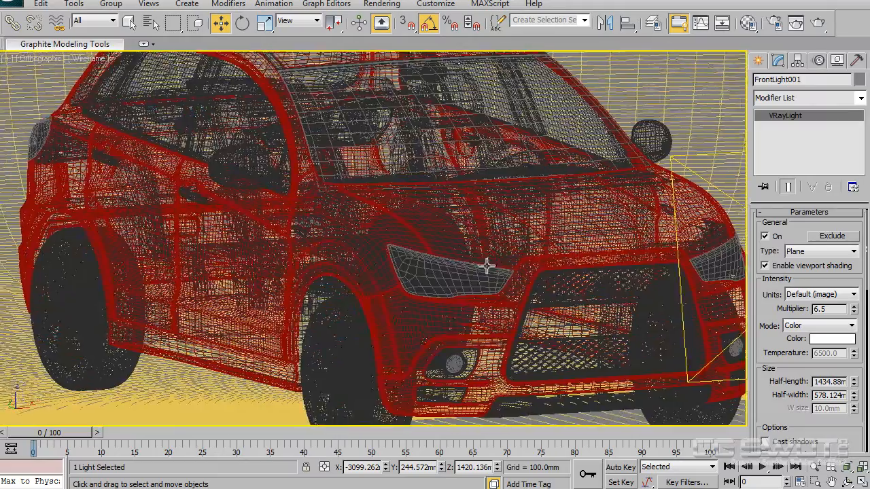
key(p)
scroll(438, 275, down, 8)
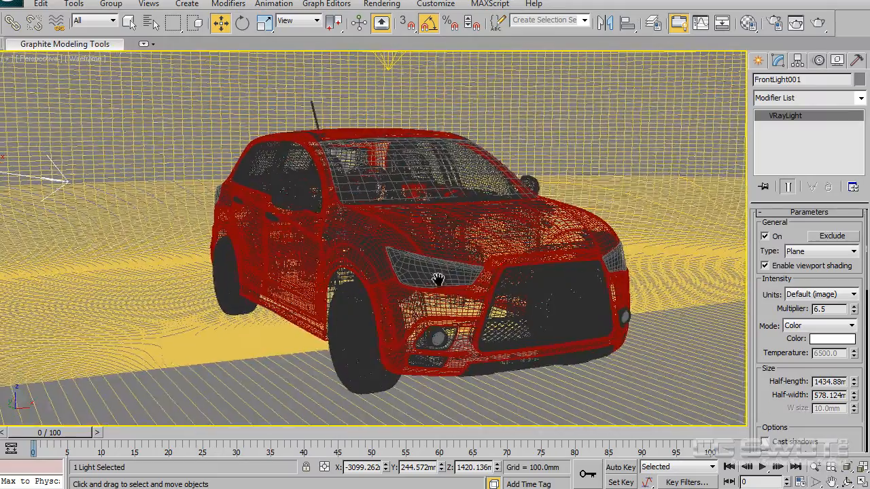
click(819, 22)
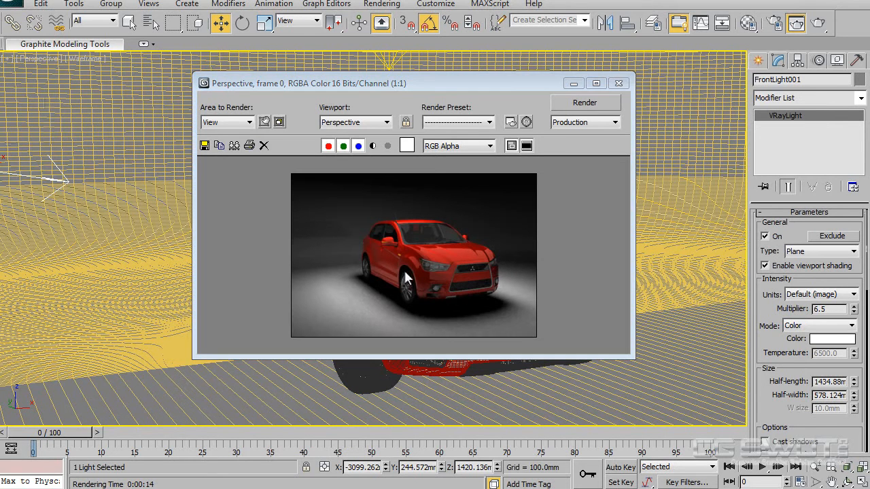
- Set the side light's multiplier to 4.5 and rename the light SideLight
click(619, 83)
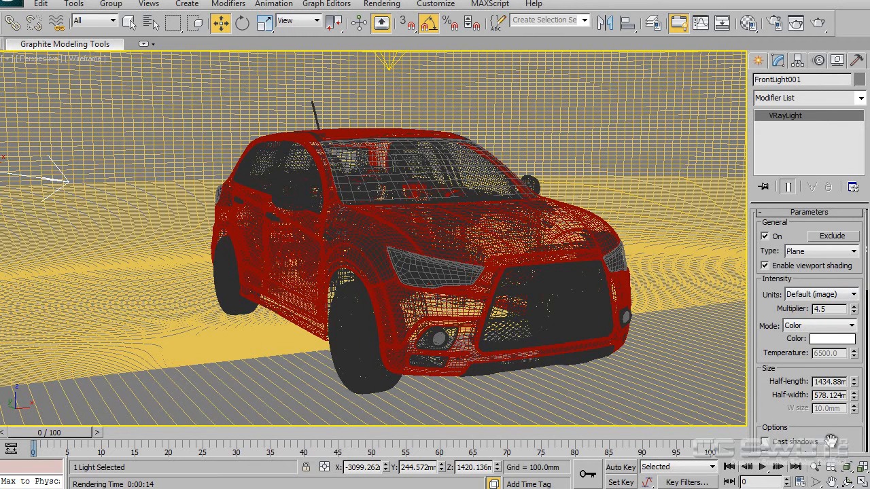
double_click(810, 80)
text(SideLight)
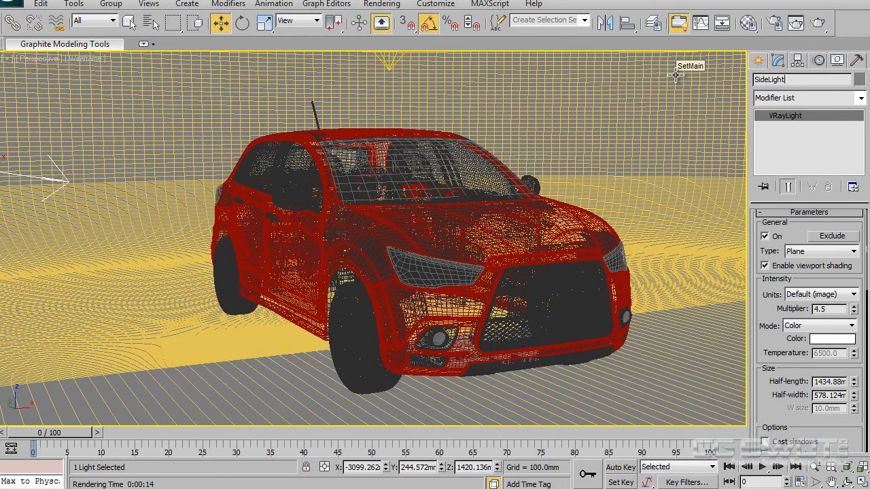
- Test-render the Perspective view of the car with the dimmed side light
click(819, 25)
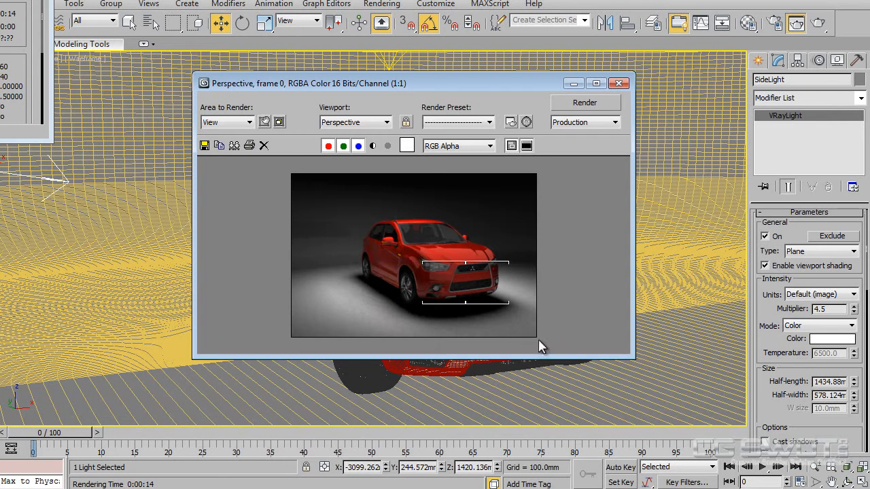
click(618, 83)
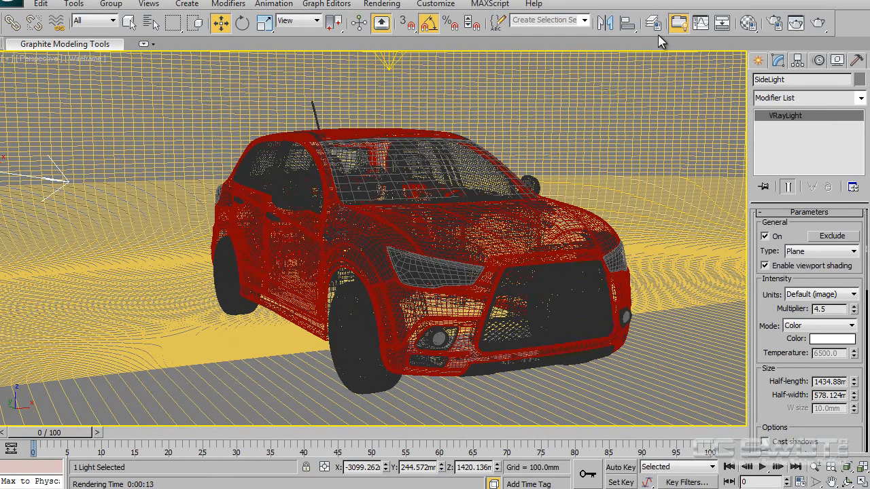
- Open the layer manager and expand the object list of layer 0 (default)
click(656, 25)
drag(219, 82, 343, 82)
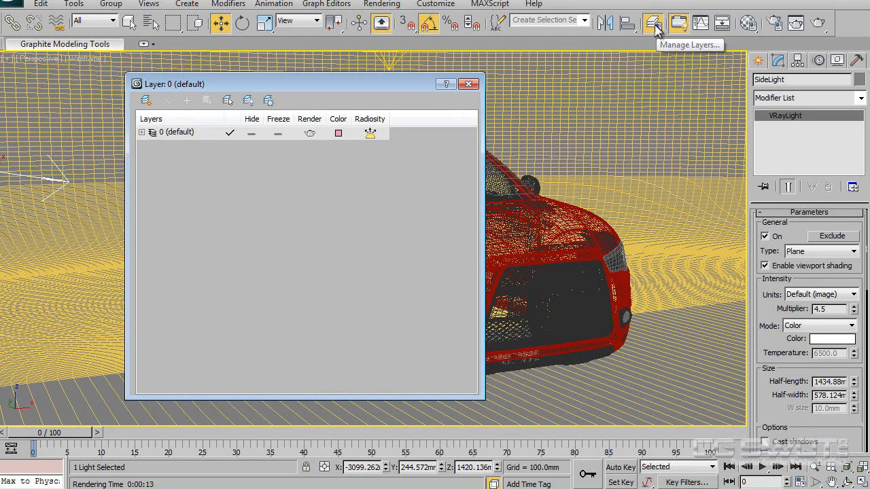
click(142, 132)
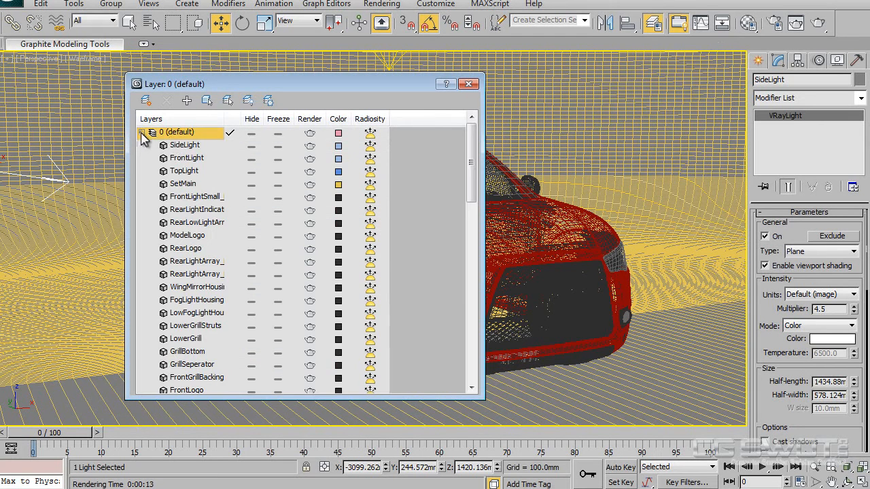
drag(471, 171, 477, 136)
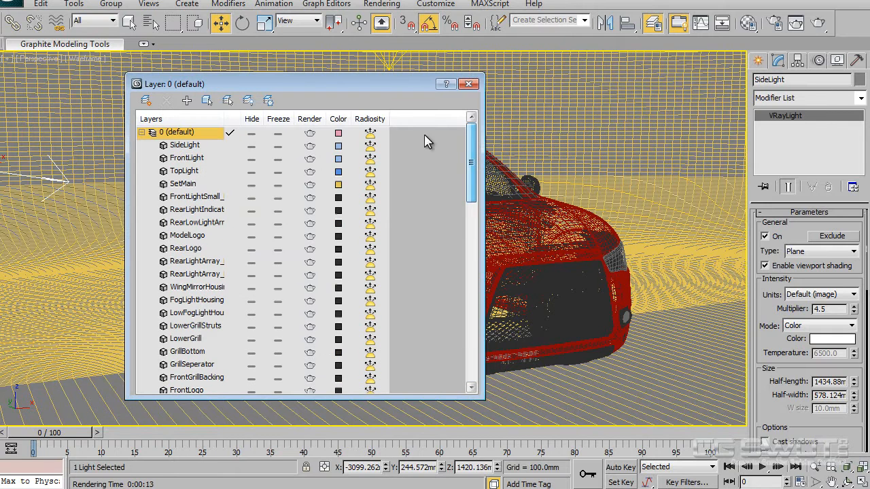
- Select SideLight, FrontLight and TopLight and put them on a new layer named Lights
click(181, 171)
ctrl+click(183, 158)
ctrl+click(183, 146)
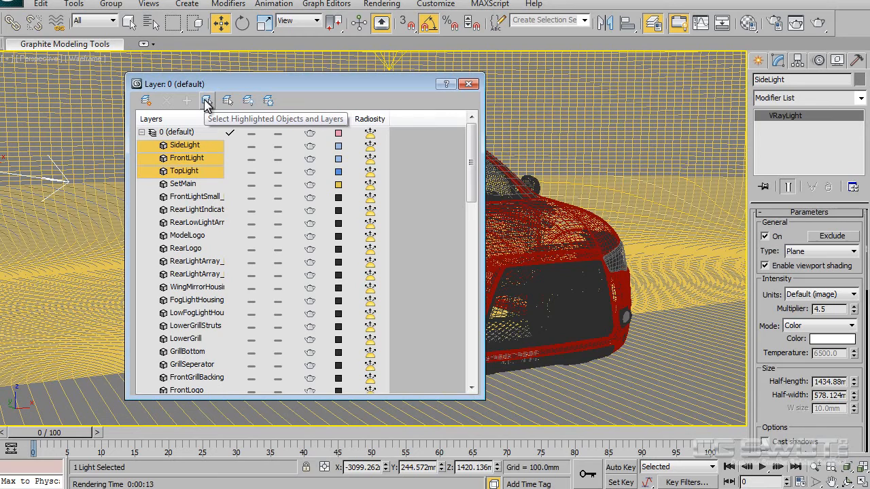
click(206, 102)
drag(241, 85, 512, 141)
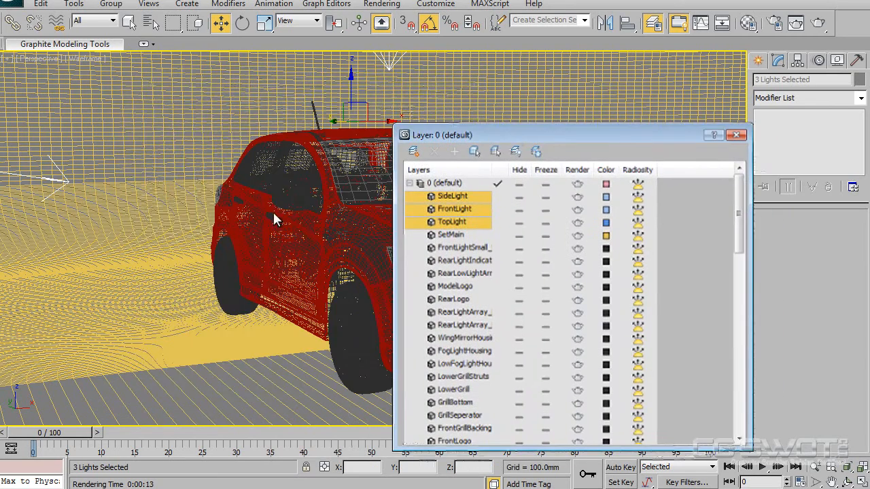
key(z)
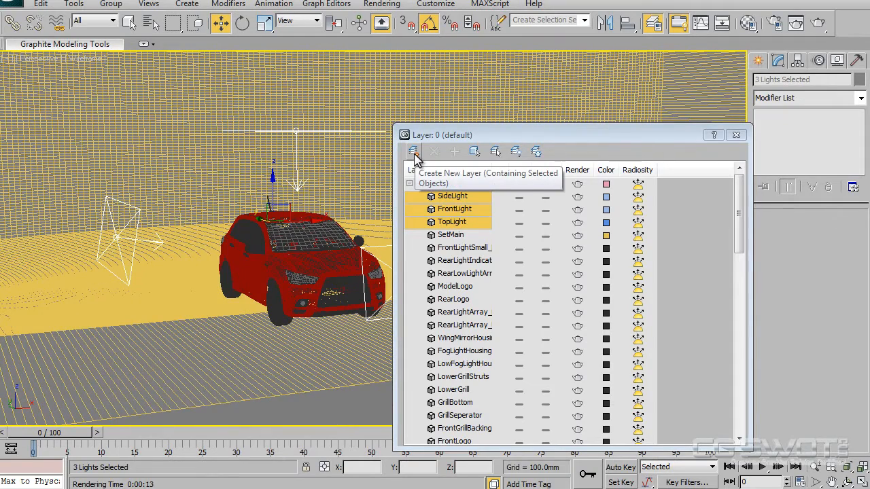
click(414, 153)
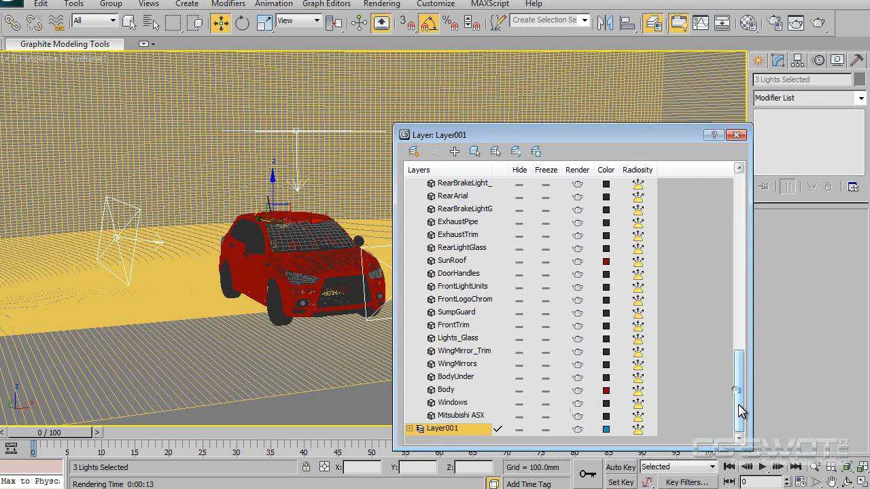
click(439, 430)
text(Lights)
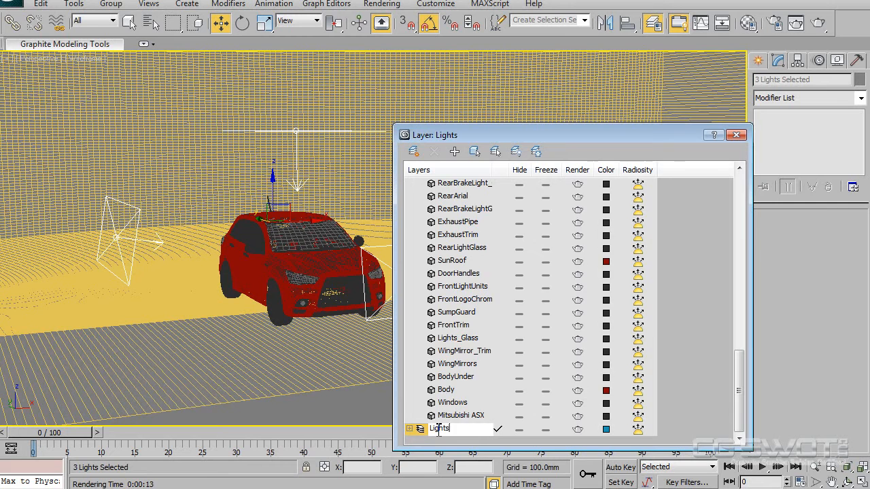
key(Return)
click(410, 197)
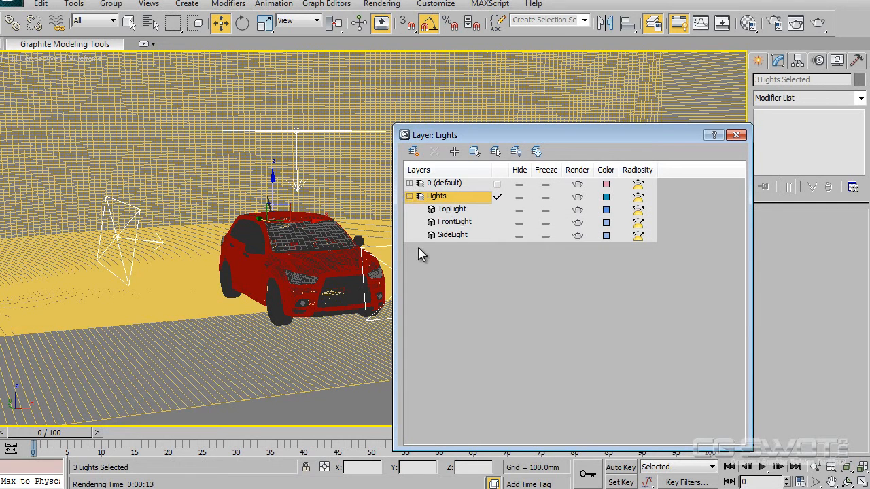
- Put the SetMain backdrop on a new layer named Set and move the layer manager out of the way
click(227, 381)
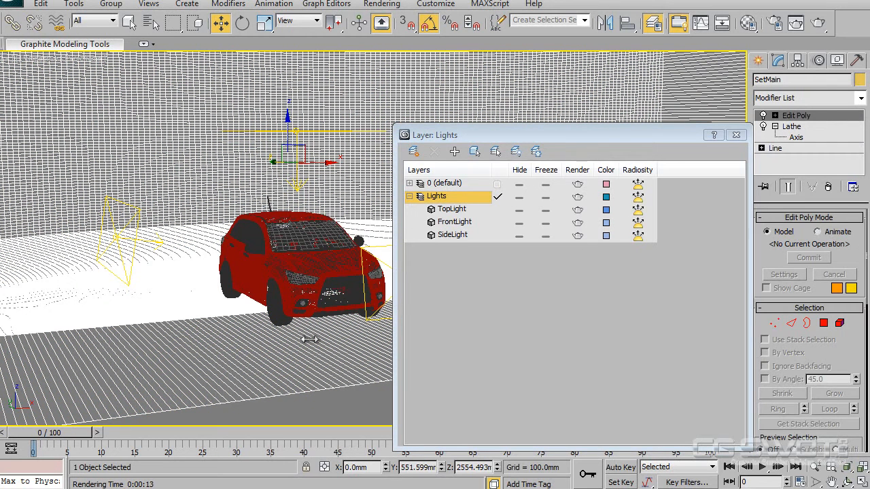
click(412, 151)
click(444, 197)
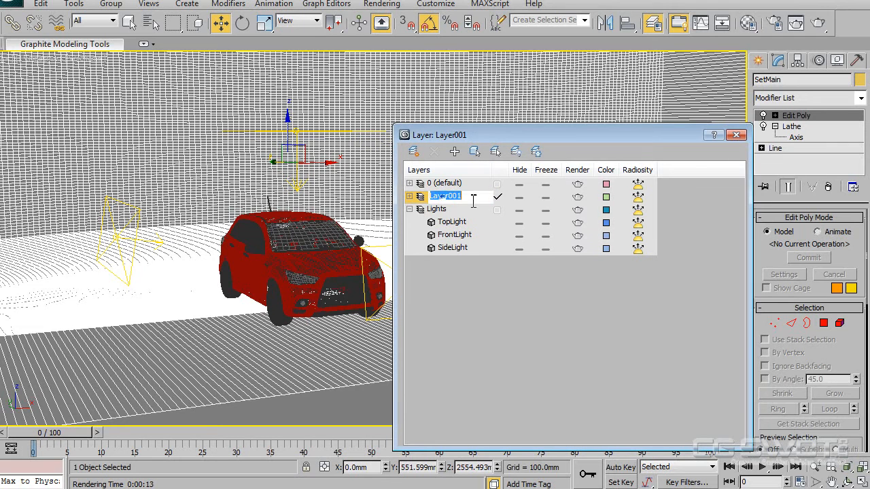
text(Se)
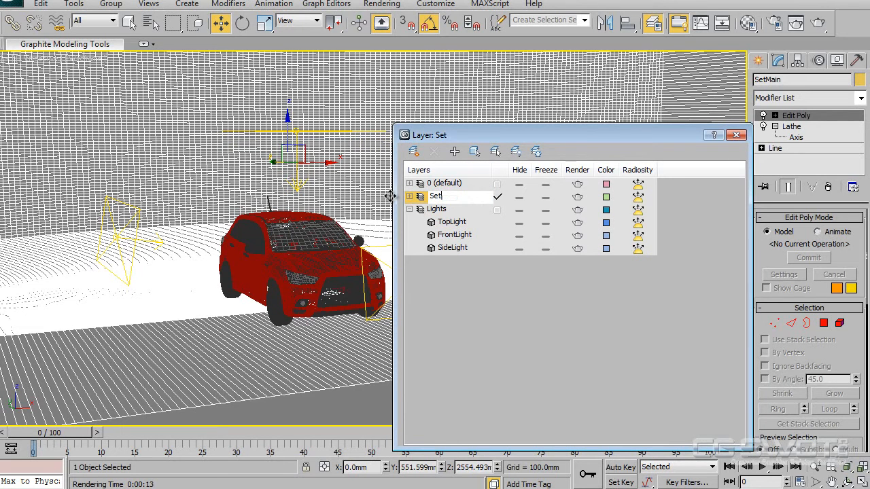
text(t)
key(Return)
click(410, 209)
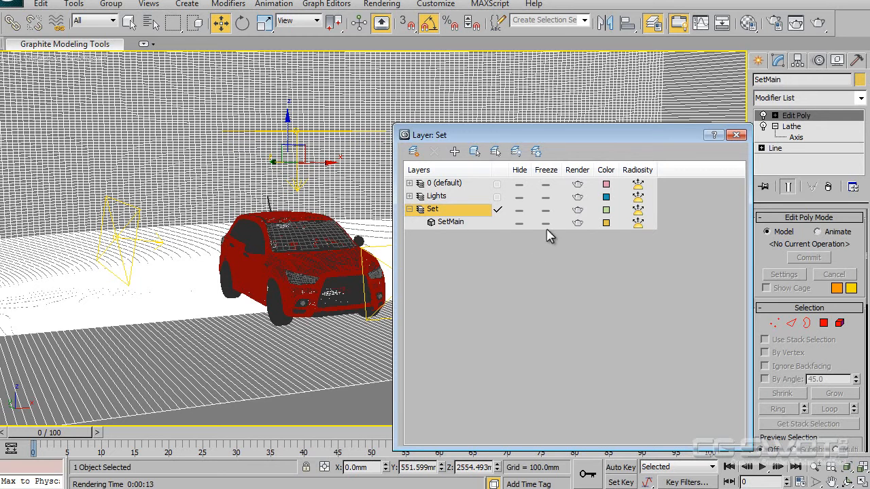
drag(658, 137, 869, 80)
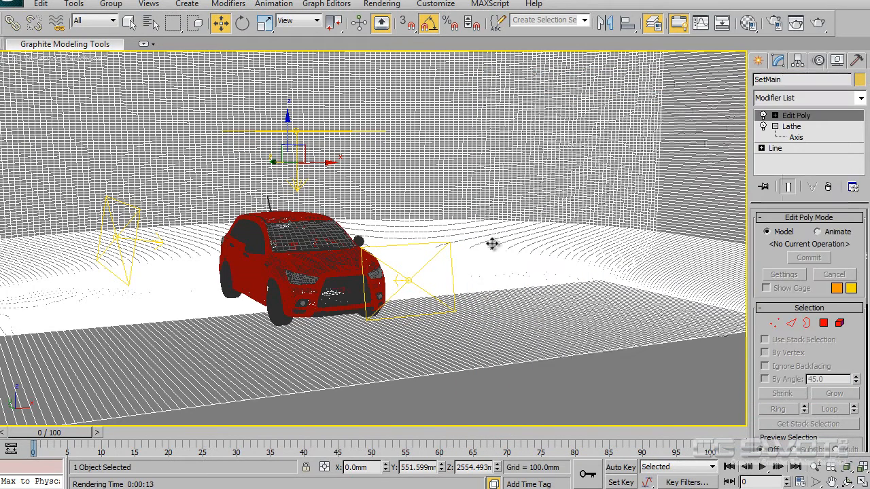
- Frame the car from a low front three-quarter angle in the shaded Perspective view and save the scene
middle_drag(489, 243, 534, 235)
scroll(515, 241, up, 5)
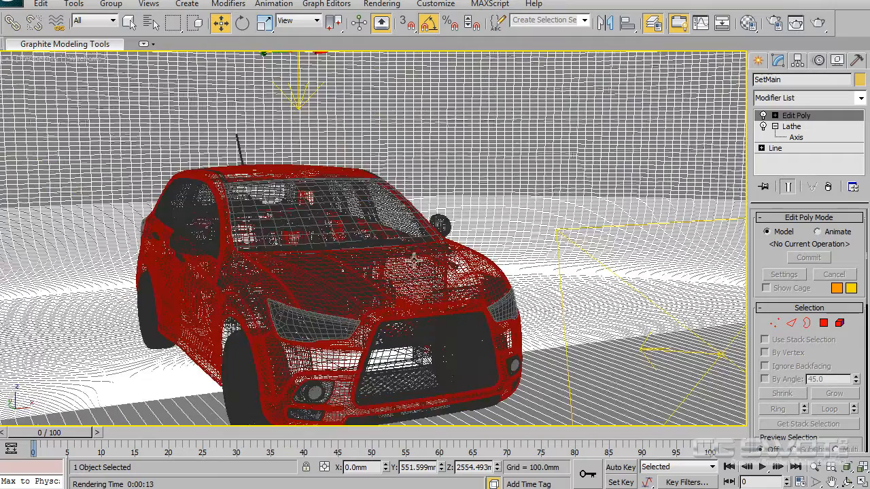
scroll(452, 212, down, 4)
scroll(451, 221, up, 2)
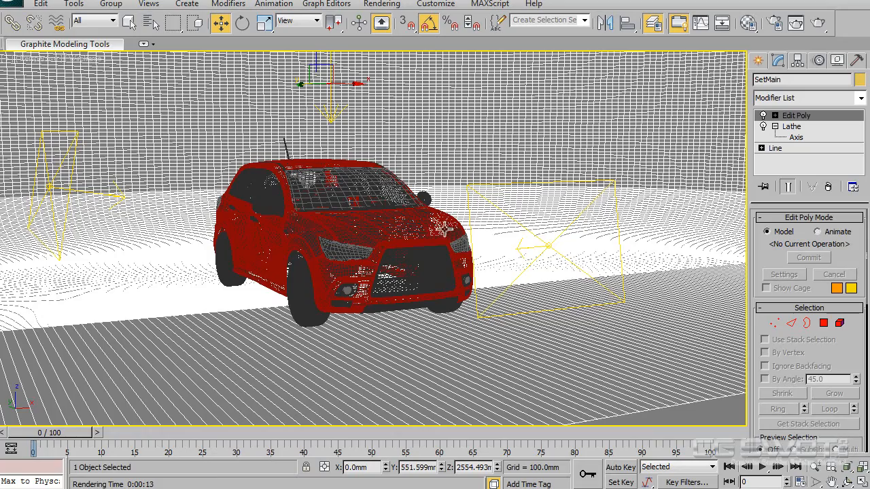
scroll(441, 229, up, 4)
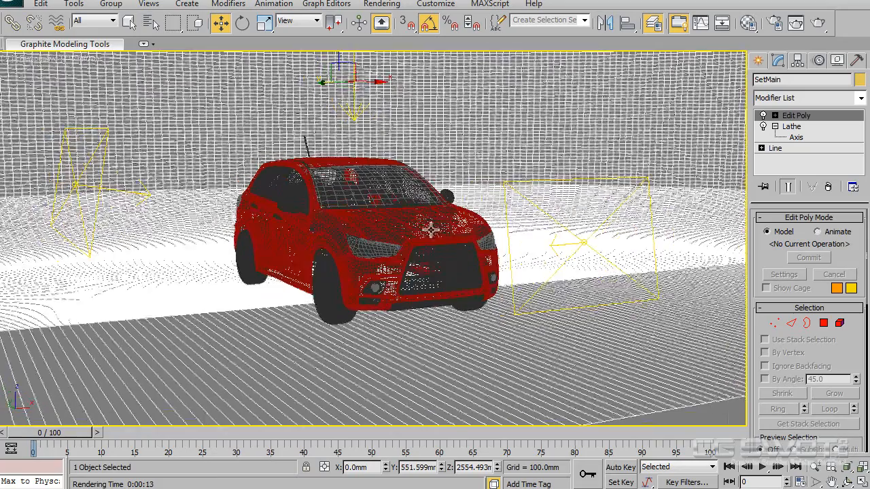
alt+middle_drag(397, 252, 397, 244)
scroll(398, 245, up, 5)
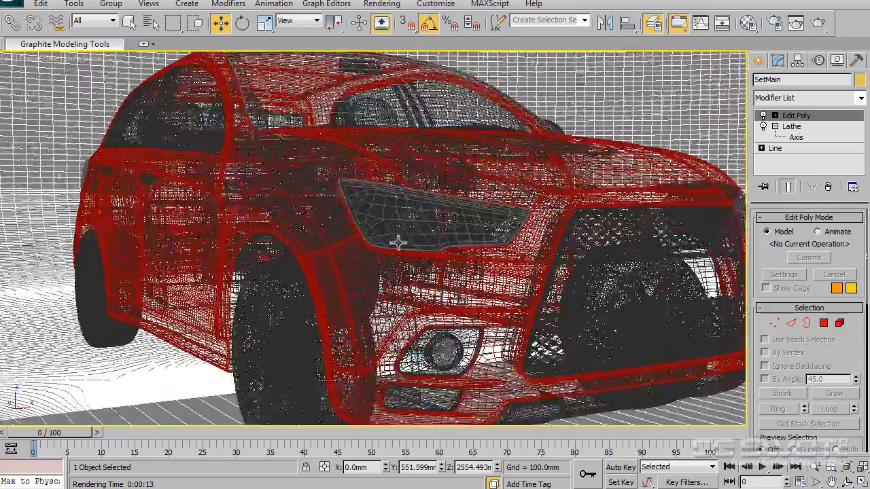
scroll(412, 238, down, 5)
alt+middle_drag(413, 238, 412, 243)
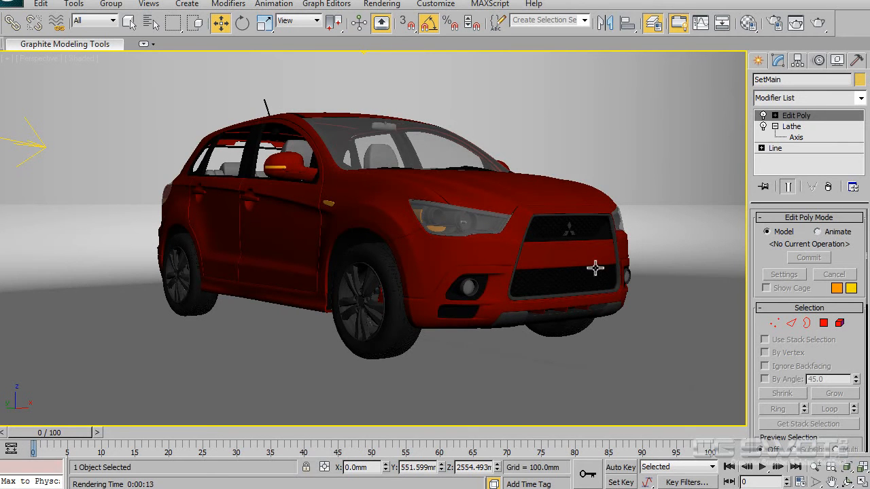
key(shift+z)
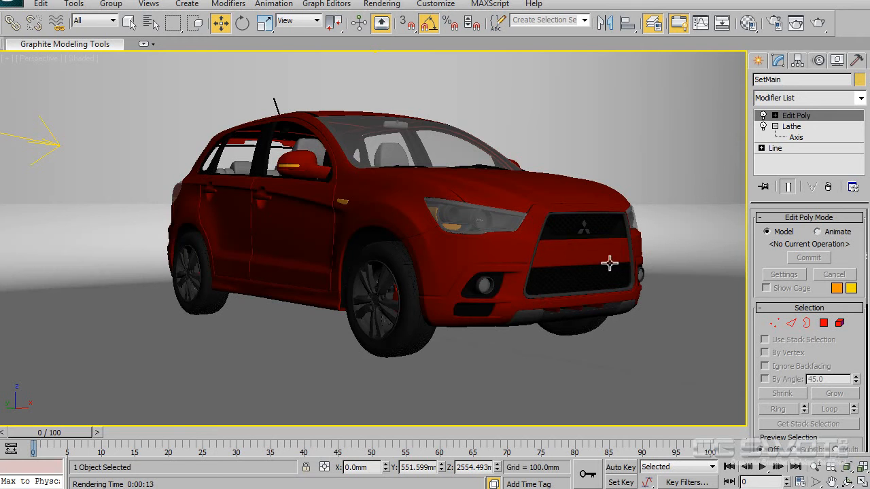
alt+middle_drag(462, 283, 464, 282)
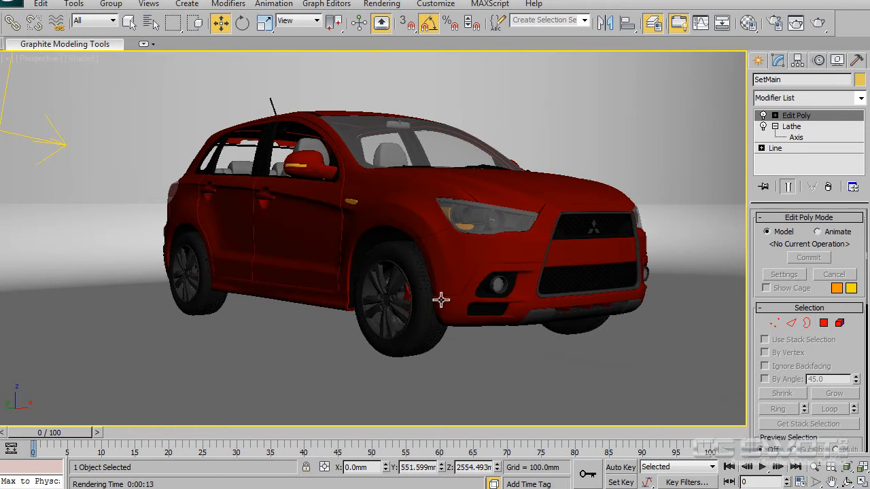
alt+middle_drag(358, 278, 369, 278)
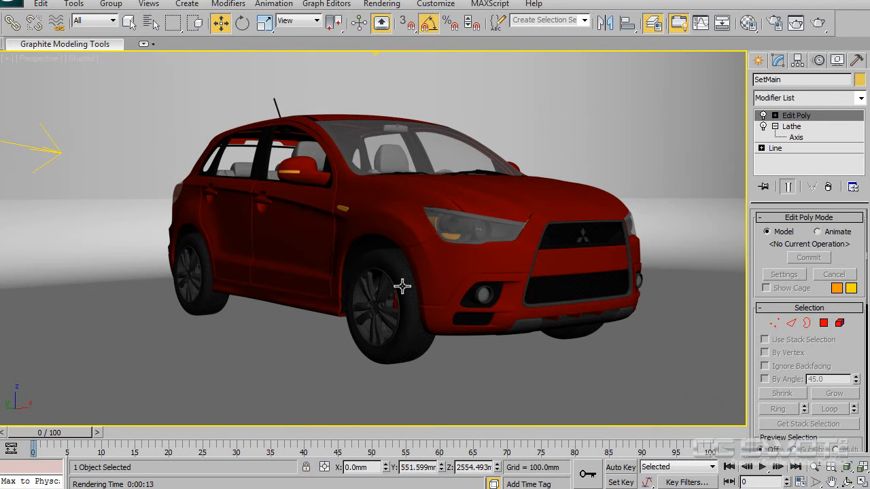
alt+middle_drag(459, 286, 459, 287)
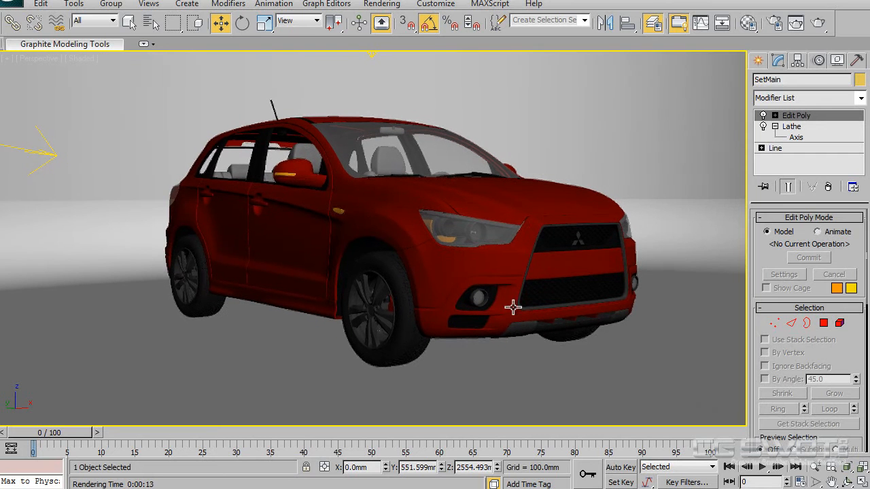
key(ctrl+s)
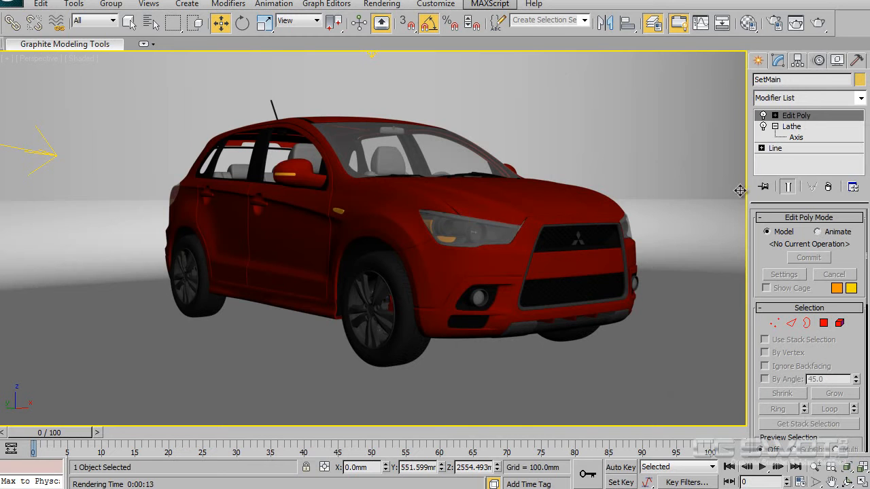
- Create a camera from the current Perspective view of the car
click(775, 127)
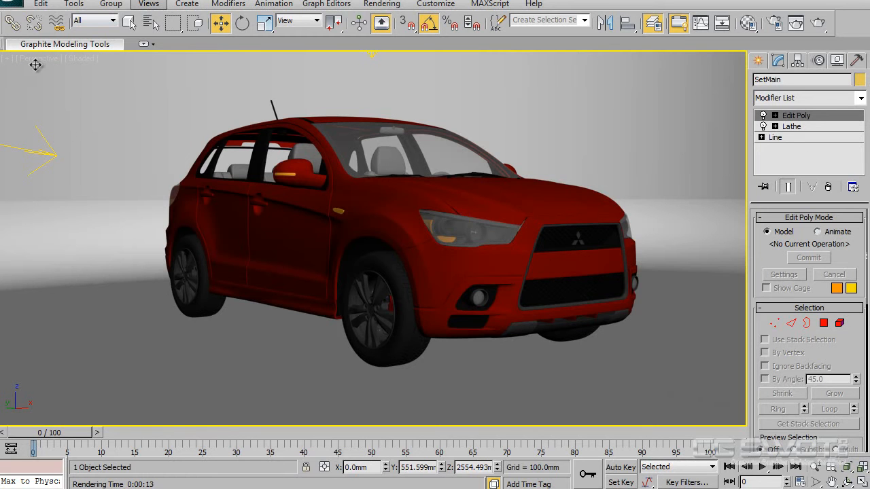
click(147, 5)
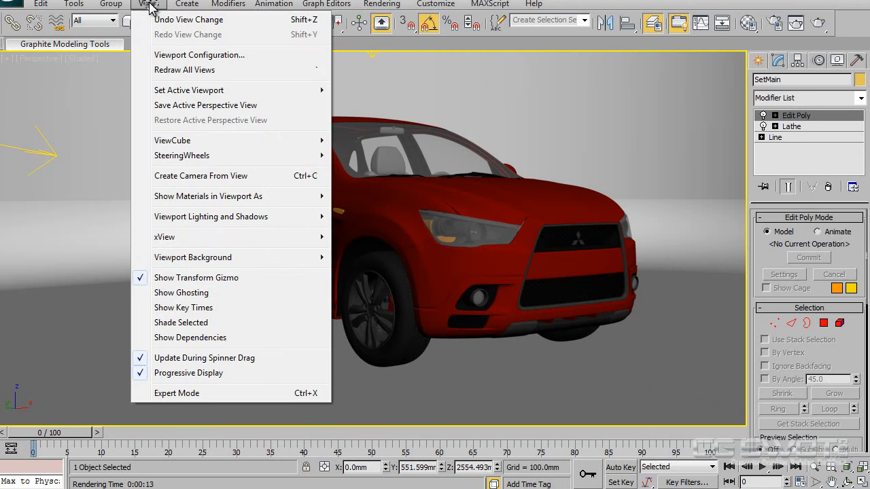
click(219, 177)
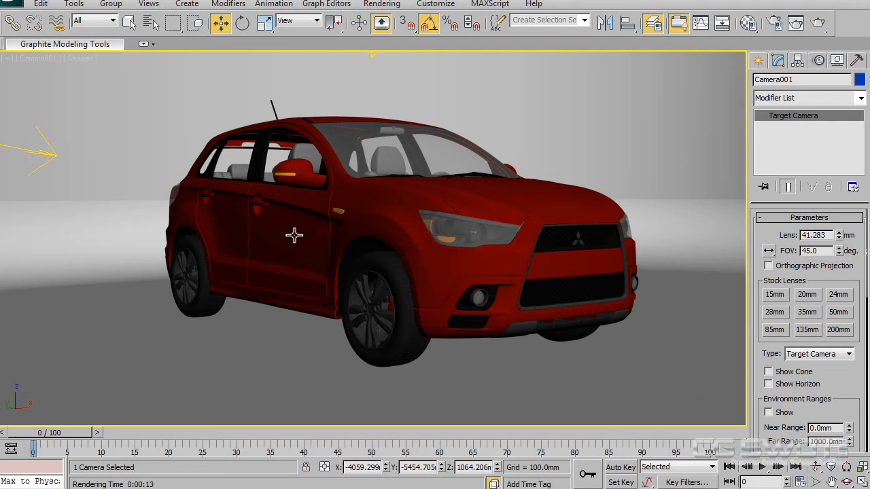
- Change the new camera from a target camera to a Free Camera while viewing the scene from the Top
key(t)
scroll(285, 274, down, 9)
scroll(307, 292, down, 1)
middle_drag(274, 382, 299, 249)
scroll(300, 249, up, 1)
scroll(299, 249, down, 2)
middle_drag(339, 203, 309, 240)
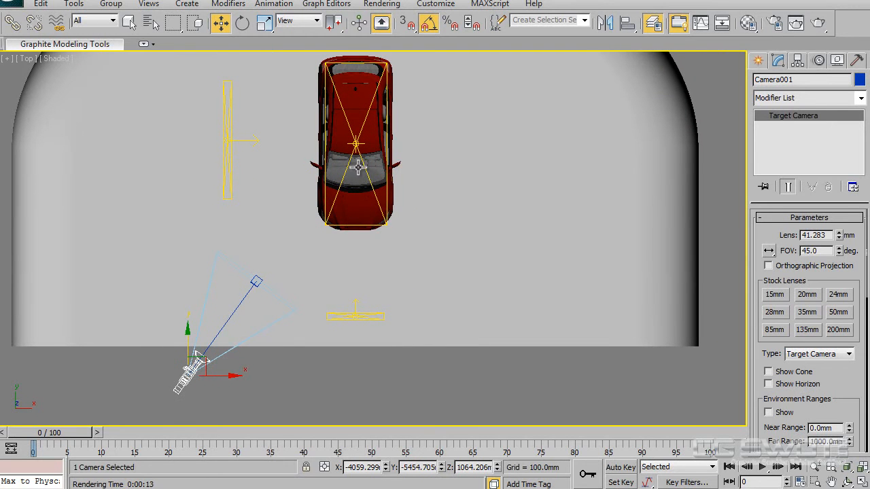
middle_drag(382, 207, 388, 204)
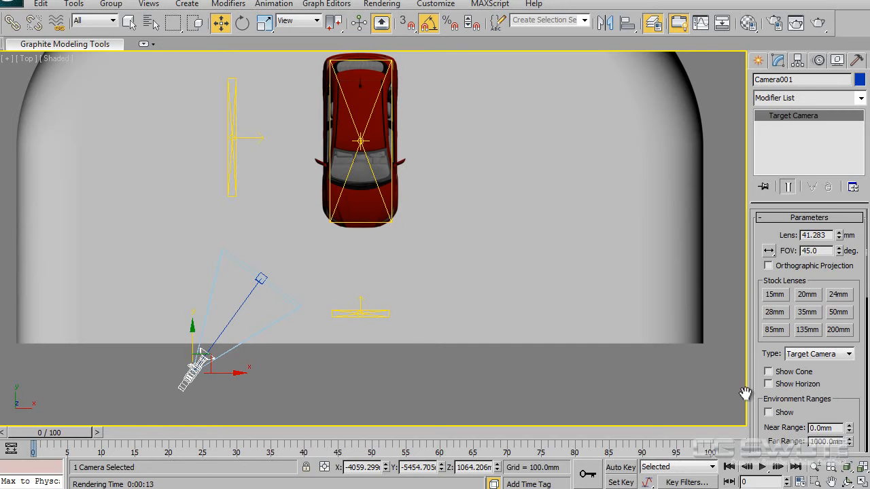
click(847, 357)
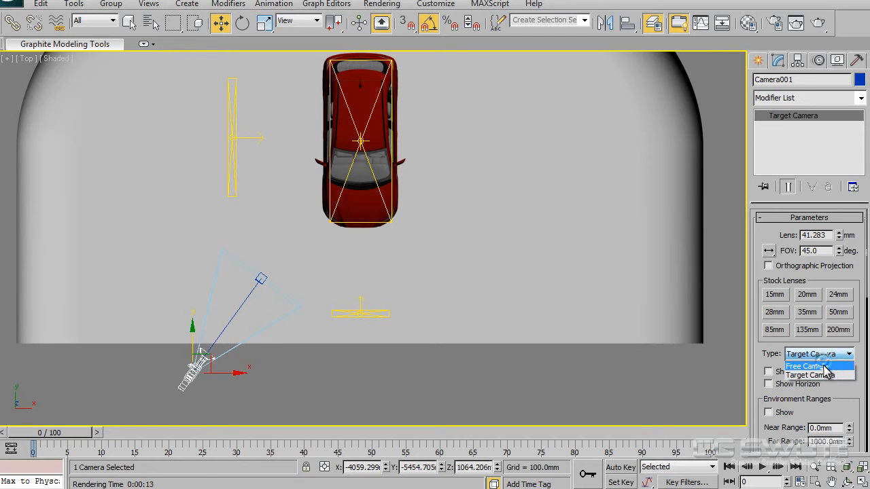
click(805, 366)
middle_drag(347, 279, 340, 274)
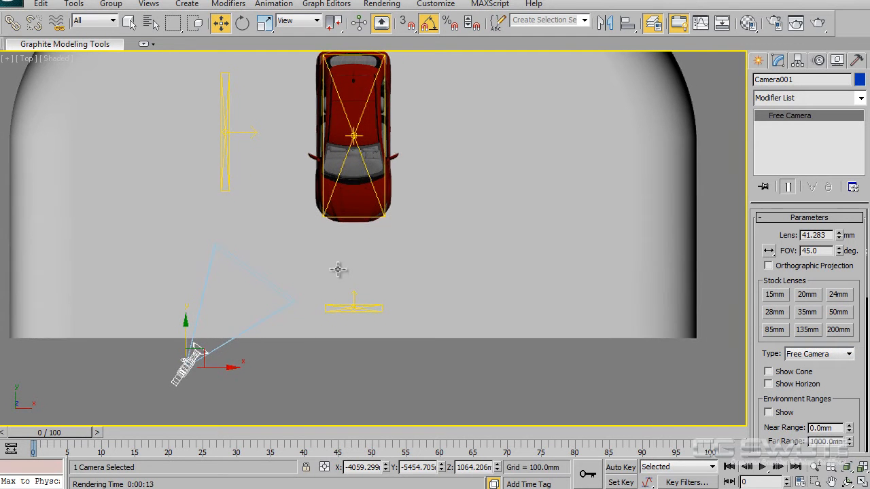
- Look through the new camera, then dolly in, truck and orbit it to frame the car larger from the front three-quarter angle
key(c)
click(816, 467)
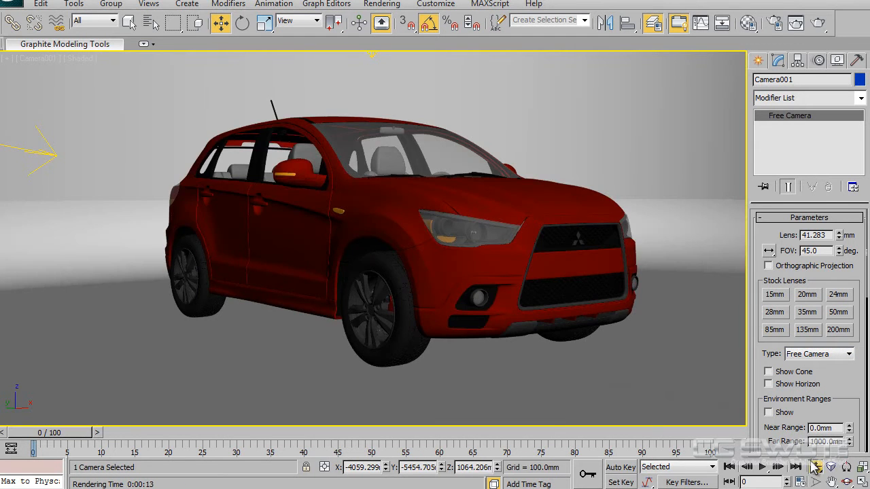
drag(388, 285, 394, 276)
click(832, 481)
drag(552, 335, 126, 323)
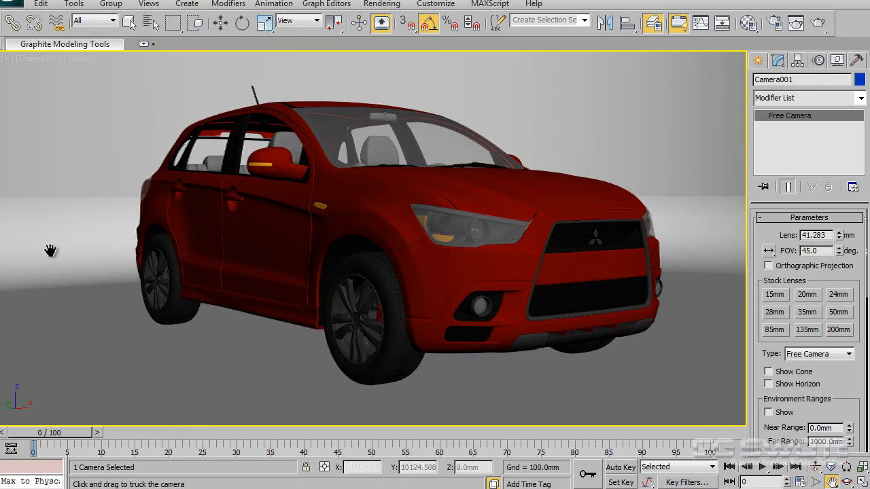
key(ctrl+r)
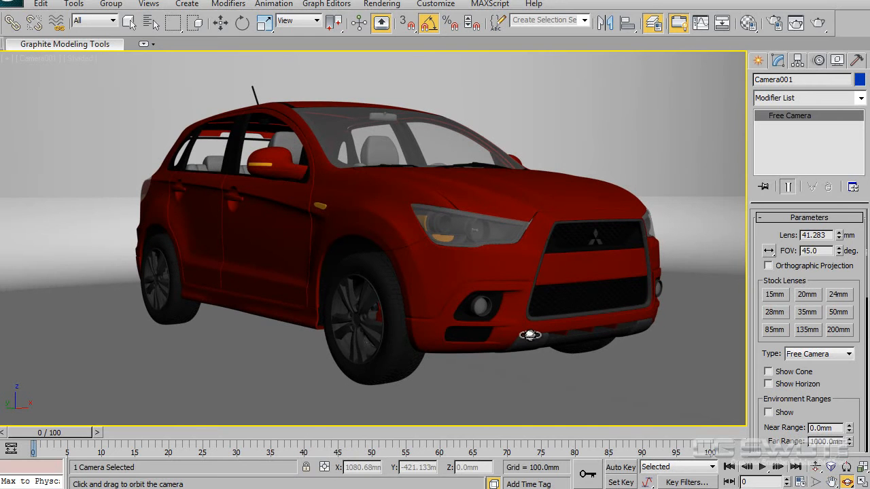
drag(528, 338, 534, 336)
- Fine-tune the camera's framing until the whole car fills the view, and run a test render of Camera001
click(832, 483)
drag(299, 280, 341, 268)
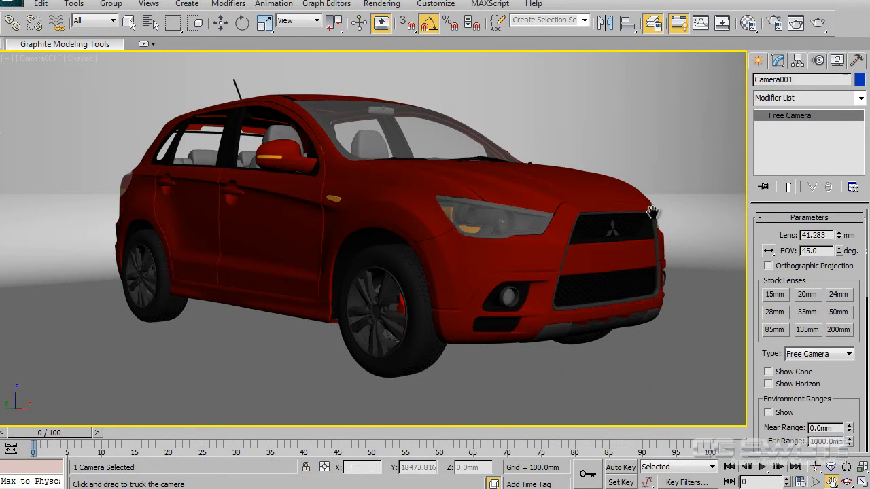
click(846, 483)
drag(506, 276, 488, 275)
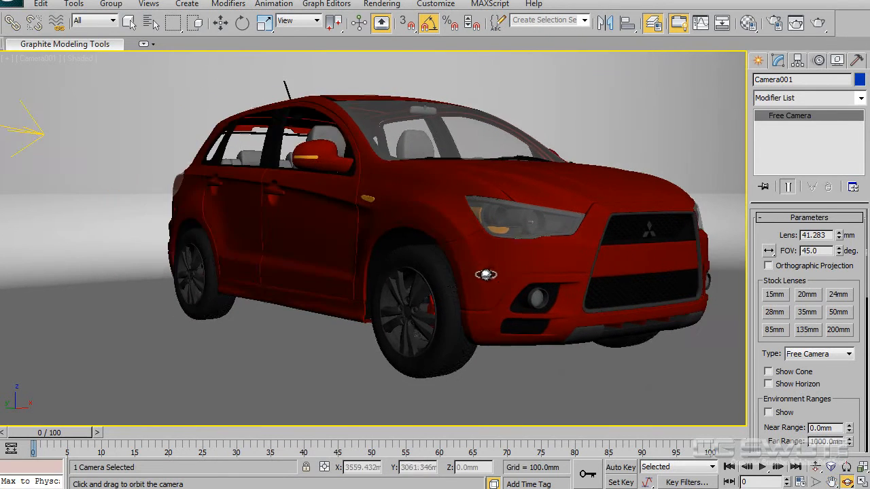
click(832, 482)
drag(581, 283, 514, 301)
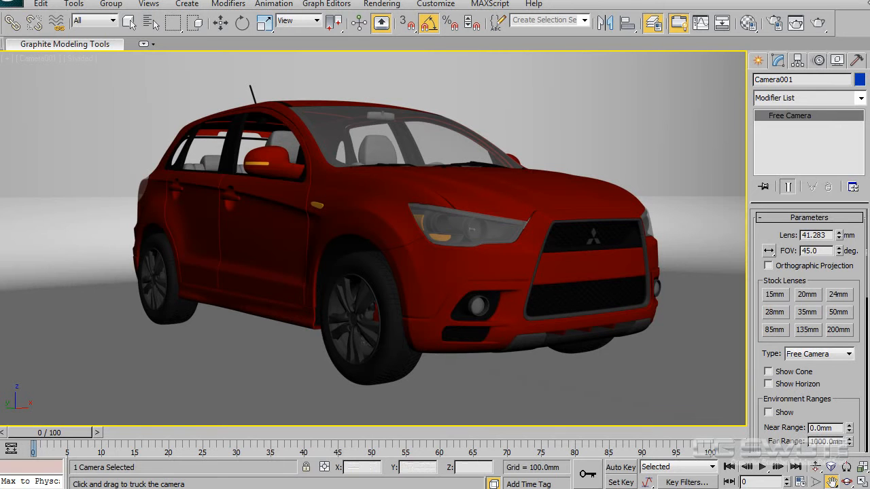
click(796, 24)
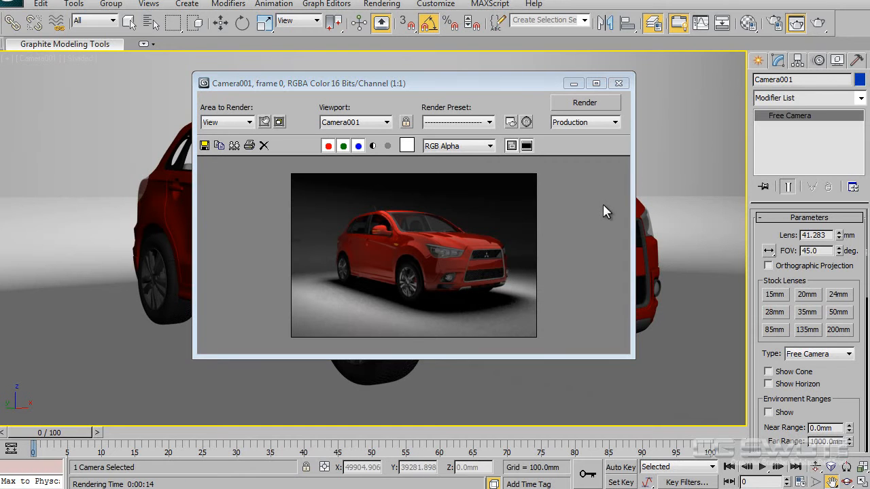
click(621, 84)
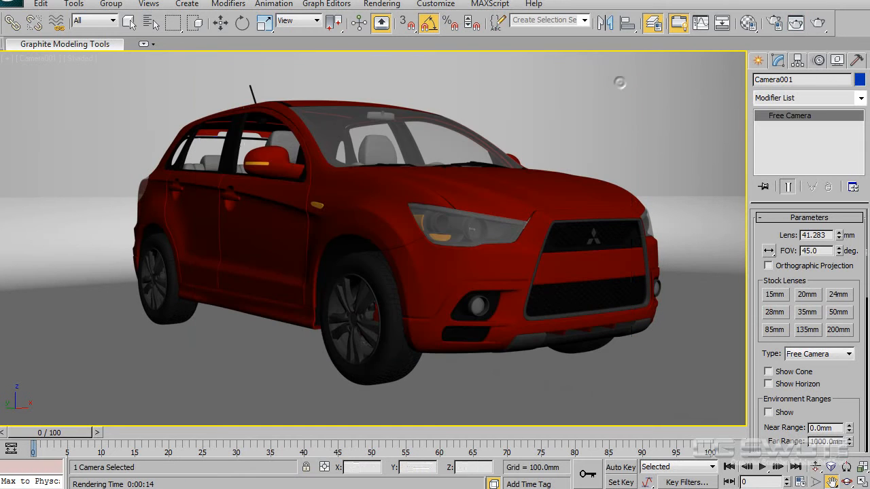
- Move Camera001 from the Set layer to a new layer named Cams
drag(869, 116, 475, 94)
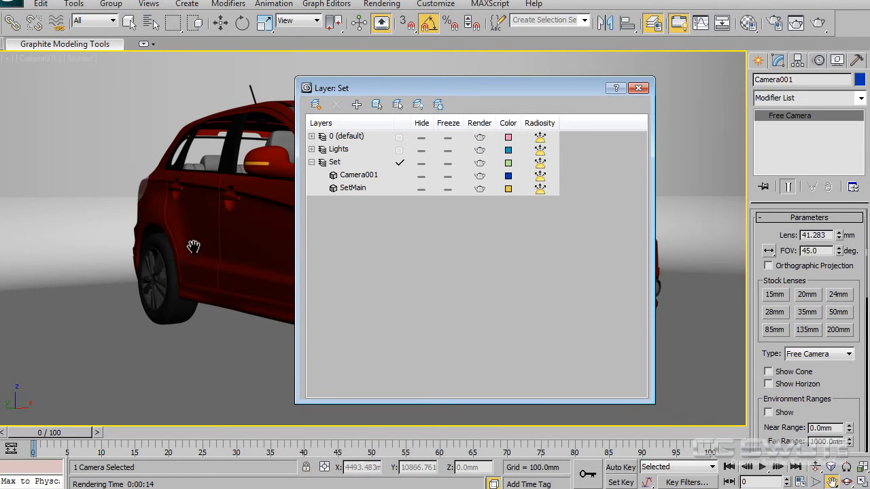
click(358, 177)
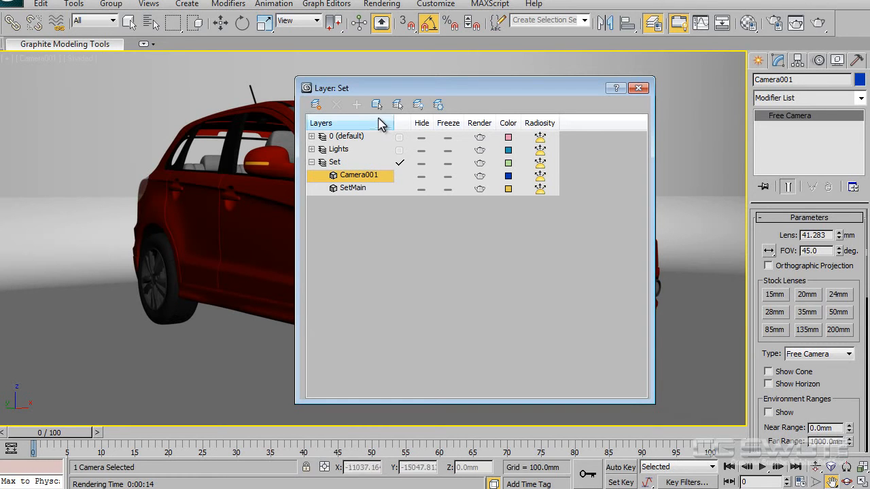
click(376, 105)
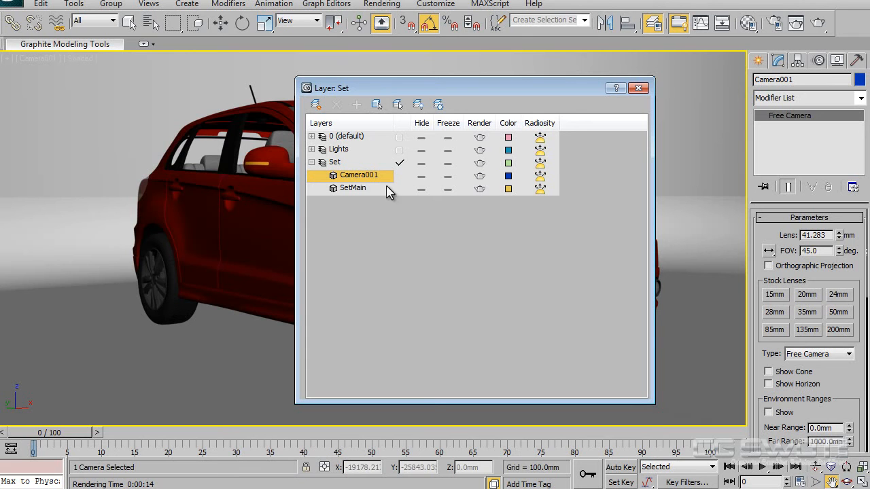
click(315, 104)
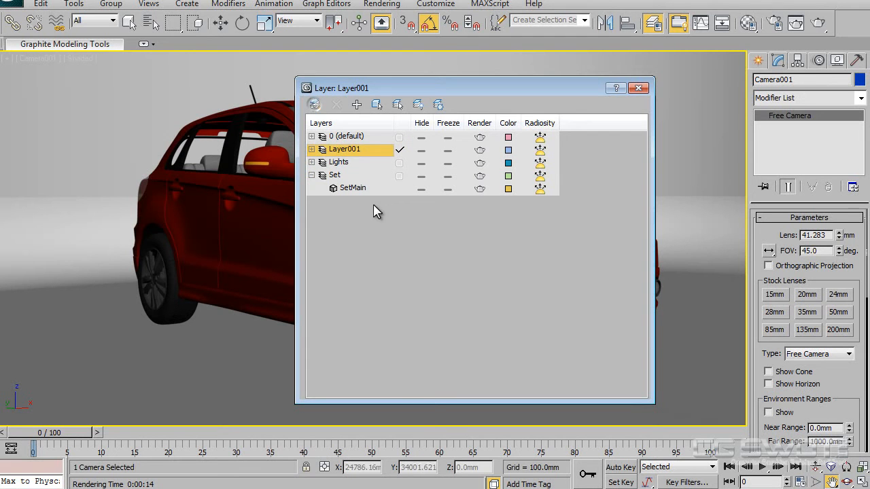
click(356, 151)
text(Ca)
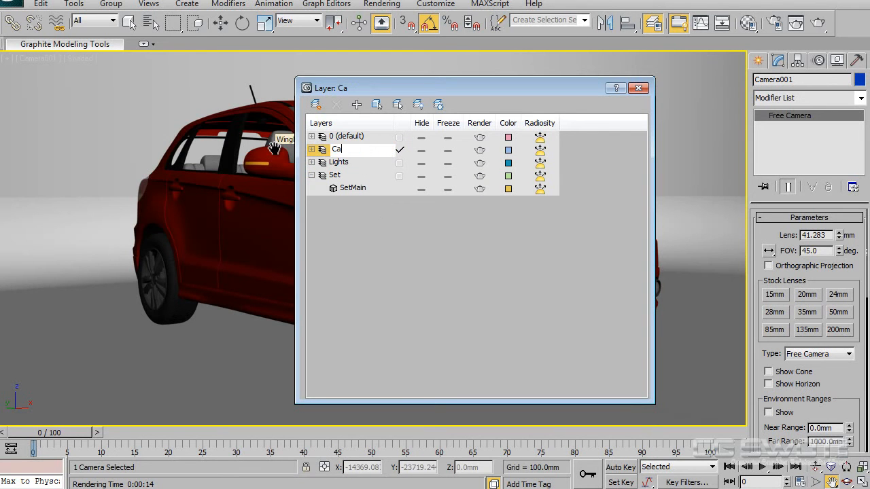
text(ms)
key(Return)
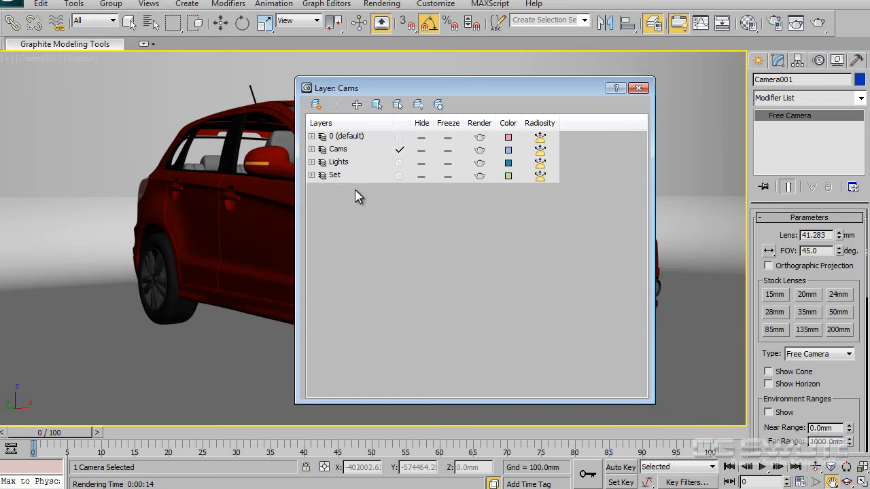
- Select all the car parts in the 0 (default) layer and put them on a new layer named Car Mesh
click(311, 149)
click(311, 175)
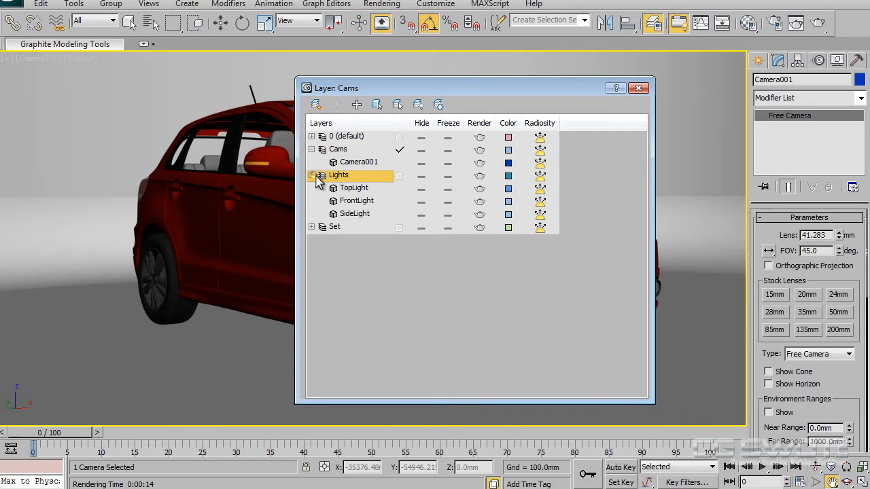
click(312, 226)
click(311, 136)
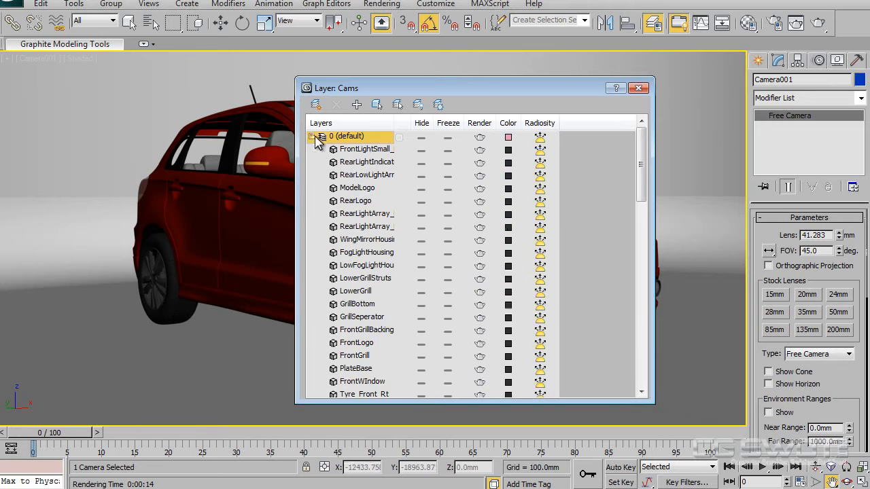
scroll(404, 224, down, 15)
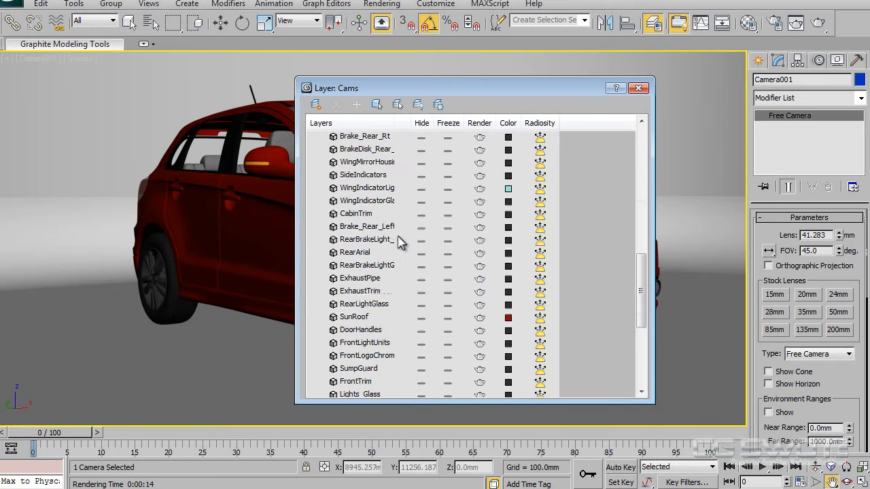
shift+click(370, 278)
scroll(401, 264, down, 12)
scroll(401, 264, up, 12)
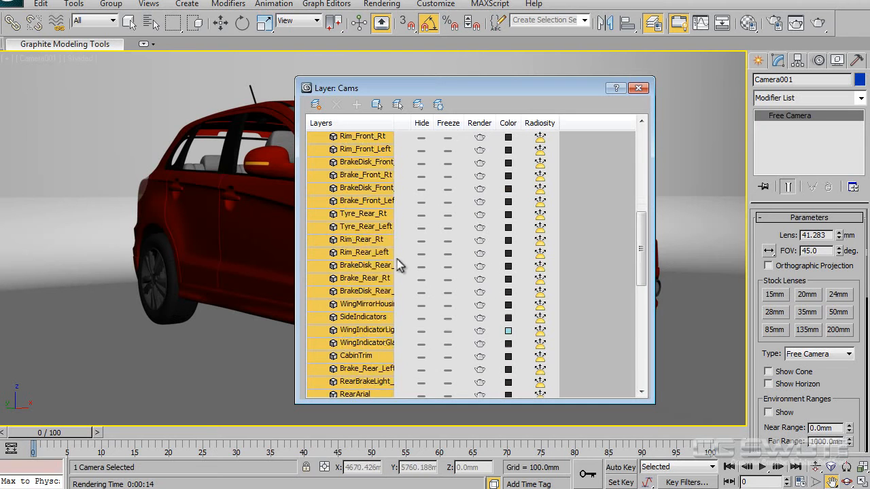
click(376, 105)
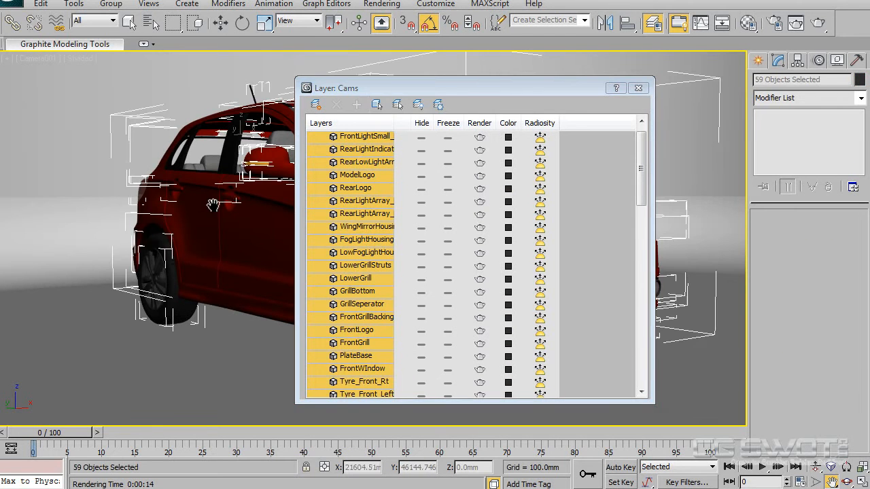
click(315, 105)
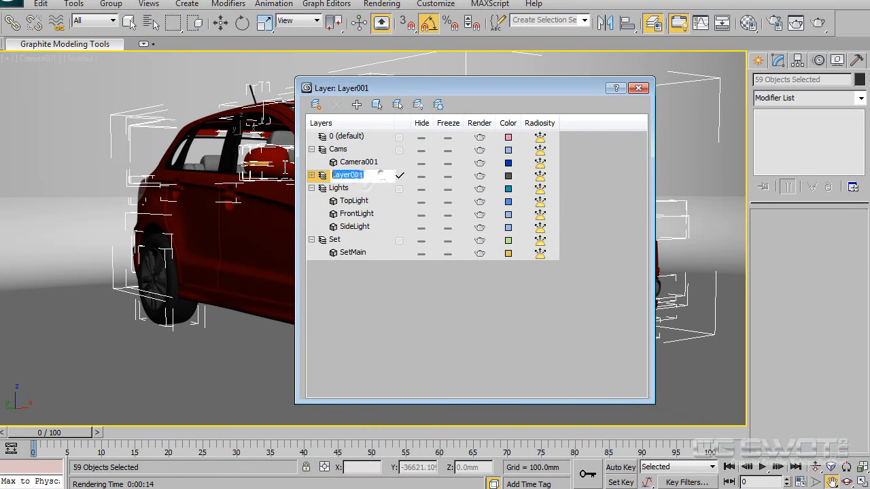
text(CarMesh)
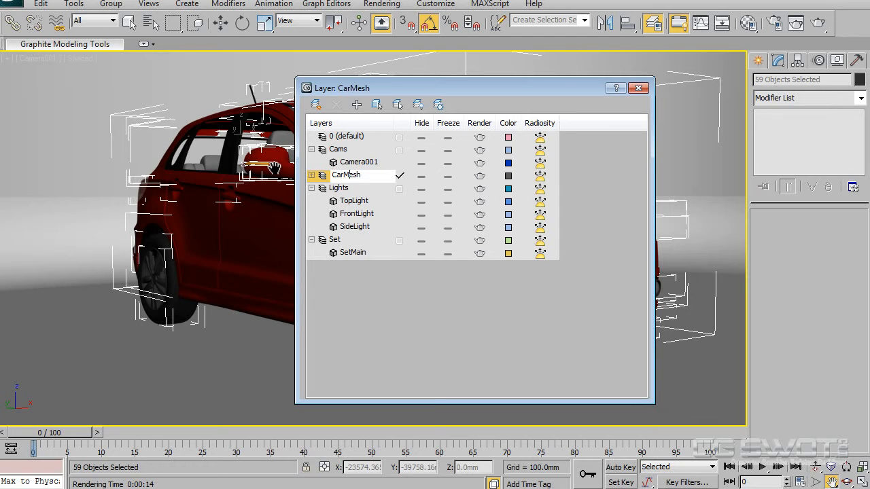
click(456, 308)
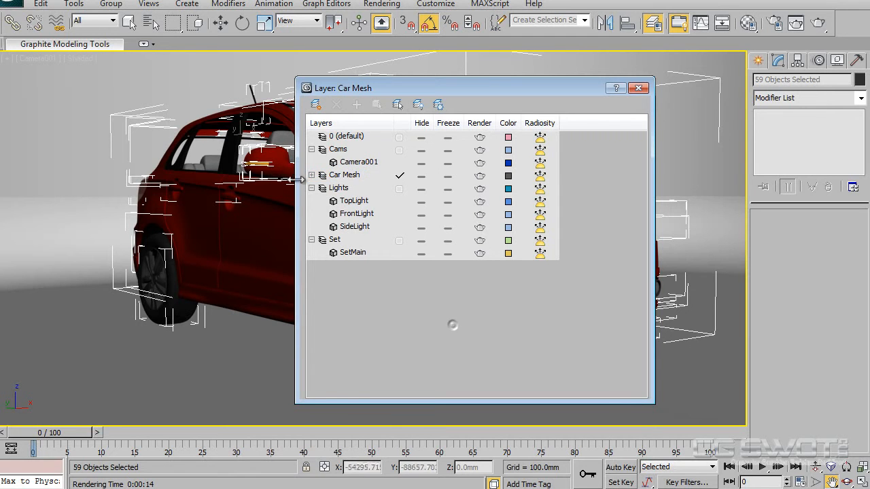
click(311, 176)
click(311, 175)
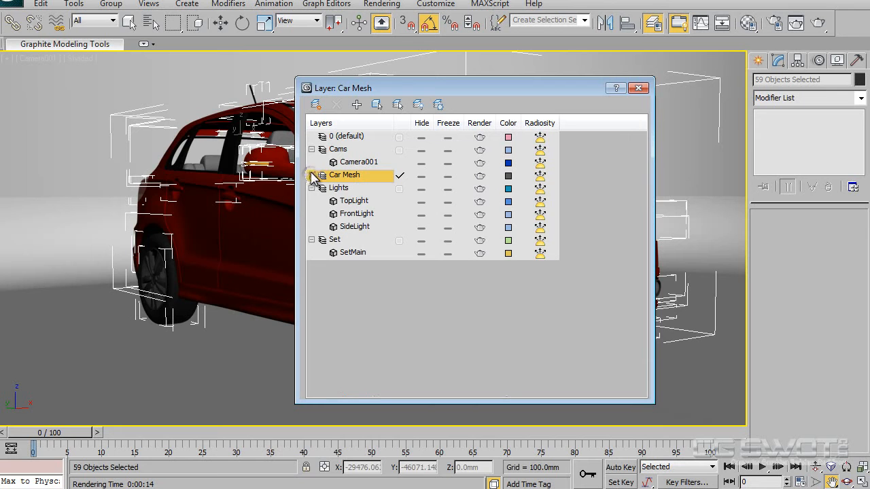
- Select all objects on the Car Mesh layer and turn off Show Frozen in Gray in their object properties
click(422, 332)
click(346, 176)
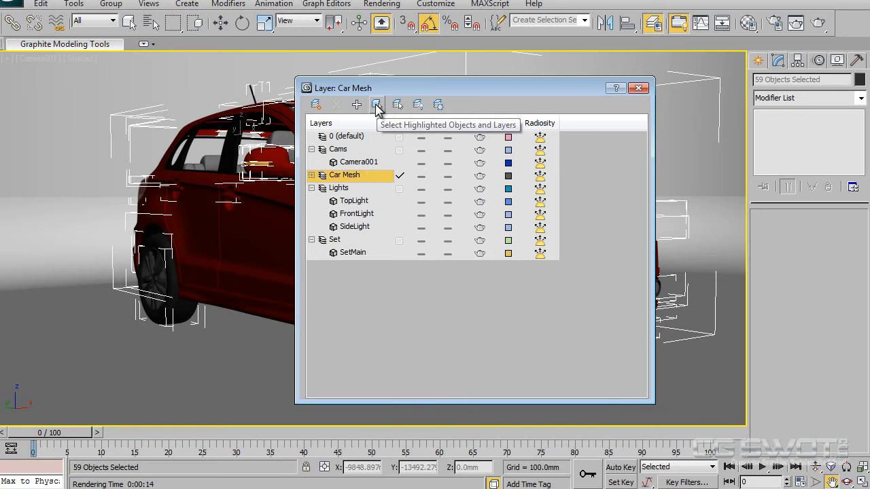
click(378, 107)
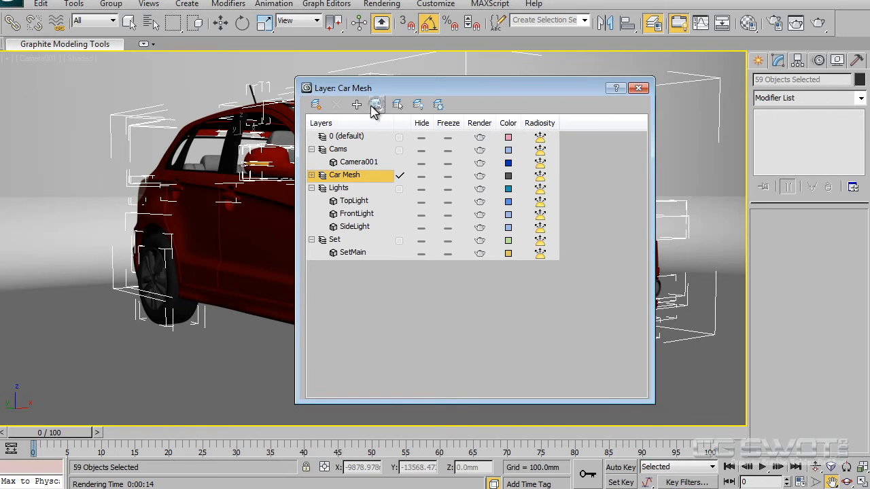
right_click(224, 208)
click(263, 285)
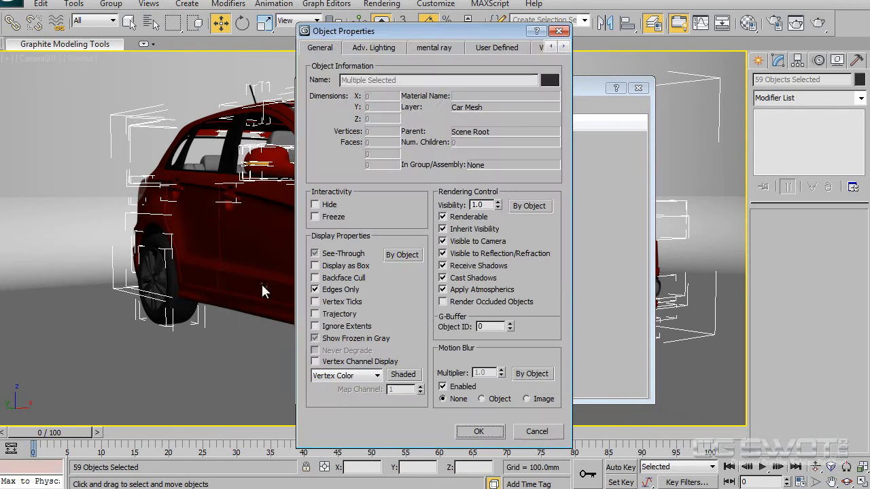
click(324, 338)
click(484, 432)
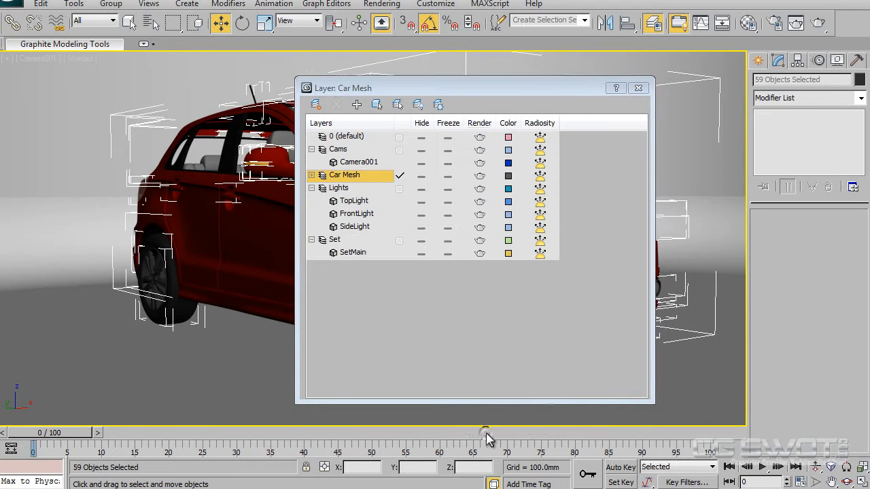
- Freeze the Car Mesh and Cams layers
click(448, 177)
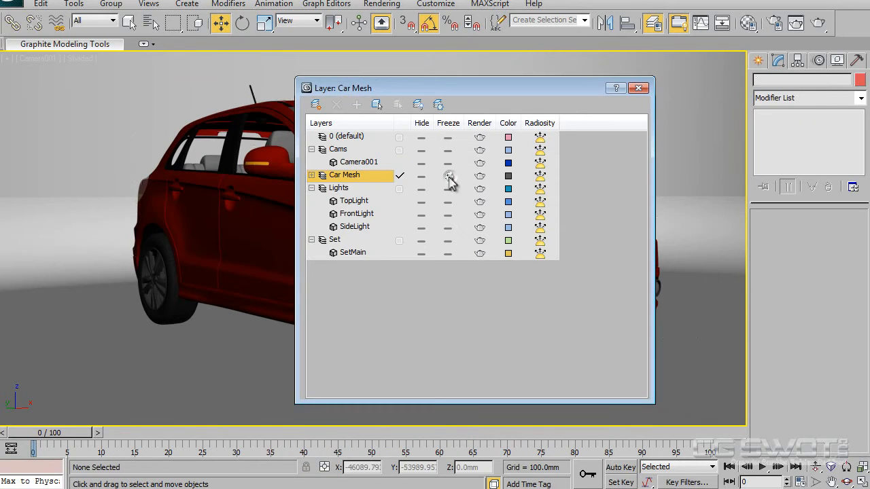
click(448, 178)
drag(463, 82, 424, 78)
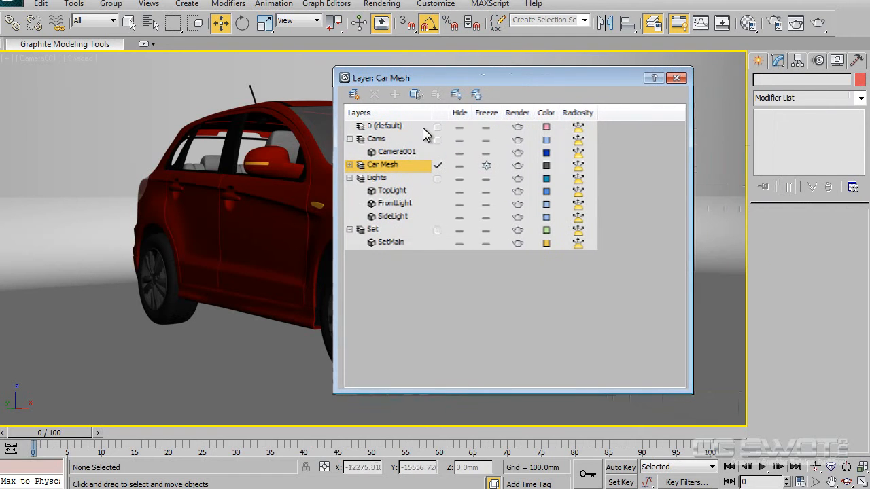
click(486, 139)
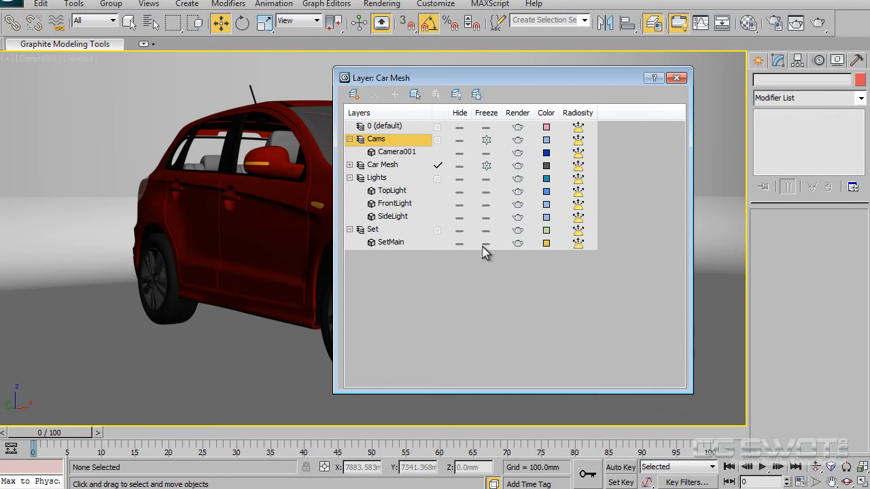
- Turn off Show Frozen in Gray for the SetMain backdrop and freeze the Set layer
click(81, 374)
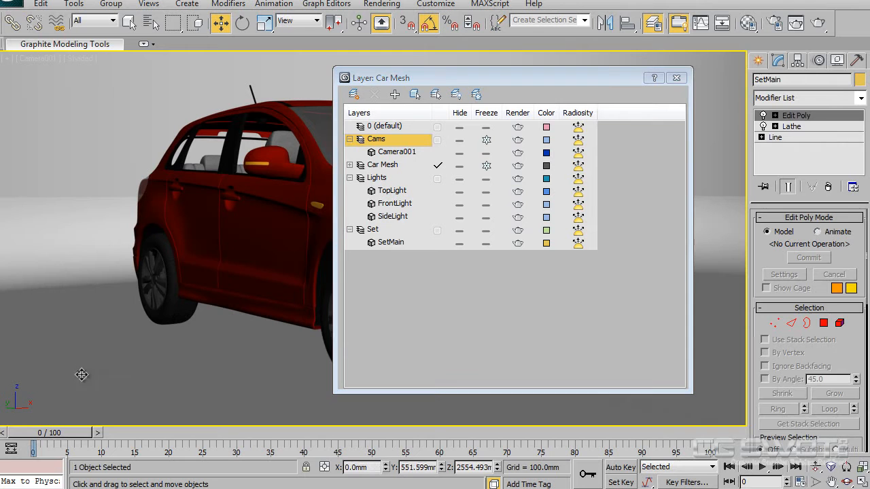
right_click(82, 375)
click(114, 444)
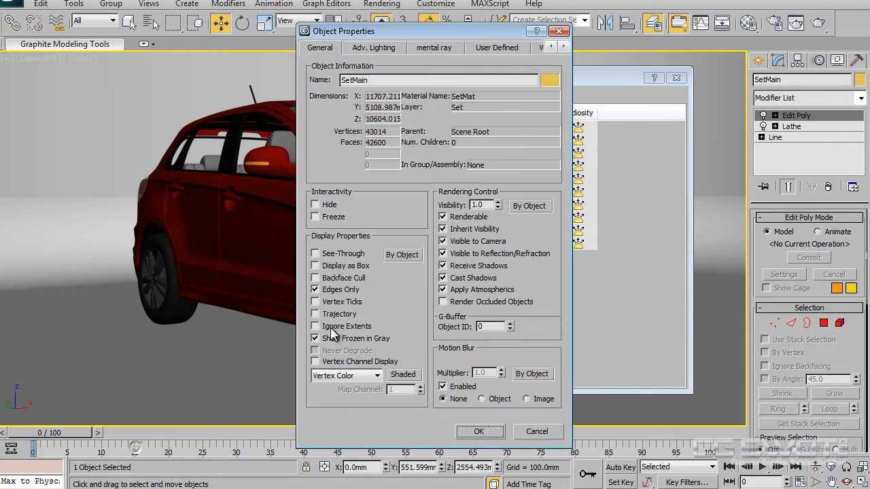
click(479, 432)
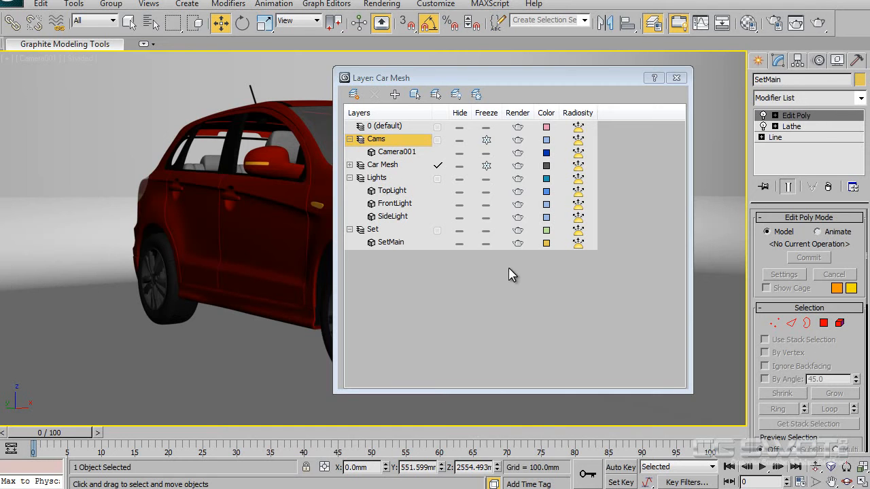
click(486, 230)
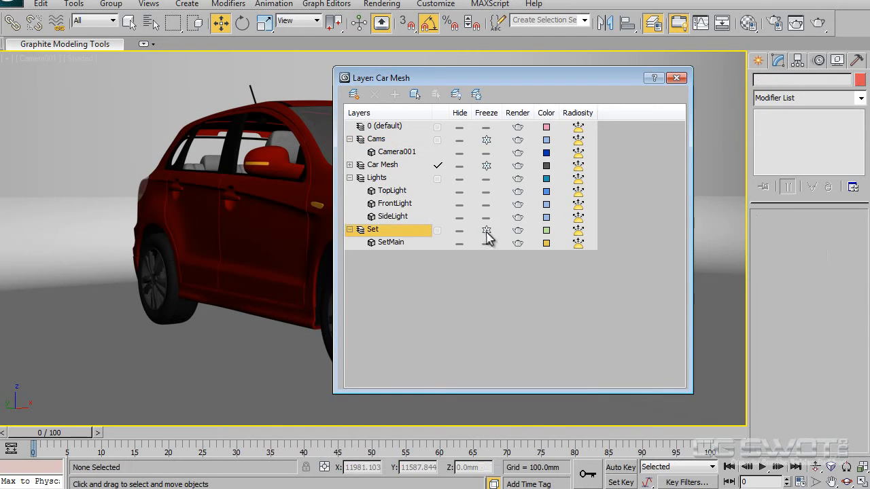
click(350, 230)
click(378, 178)
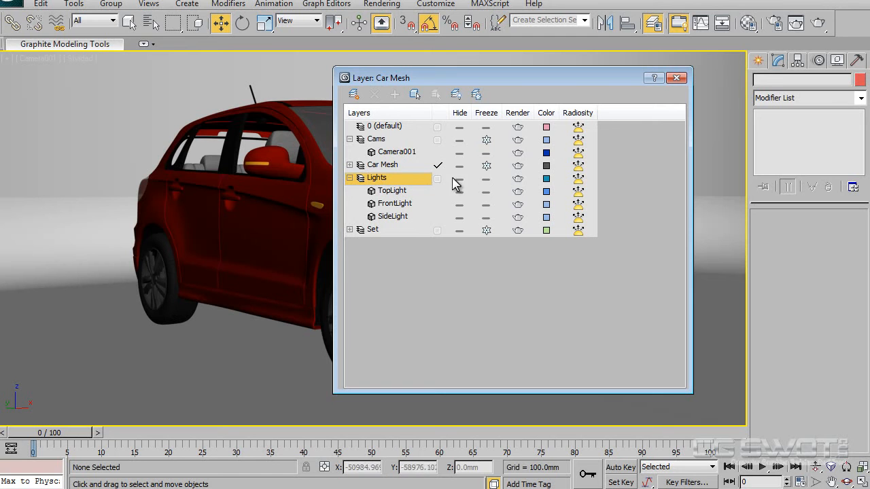
- Rename the Lights layer to Lights/Refelectors and make it the current layer
click(381, 178)
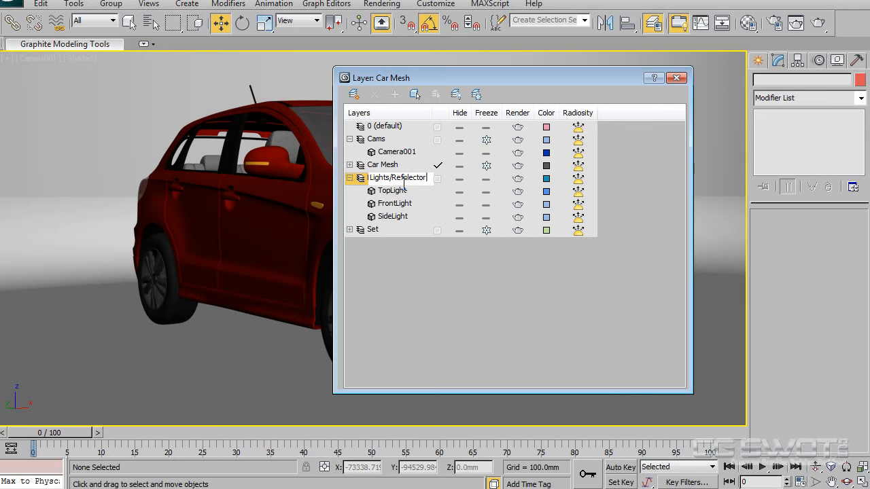
key(Return)
click(447, 202)
click(438, 166)
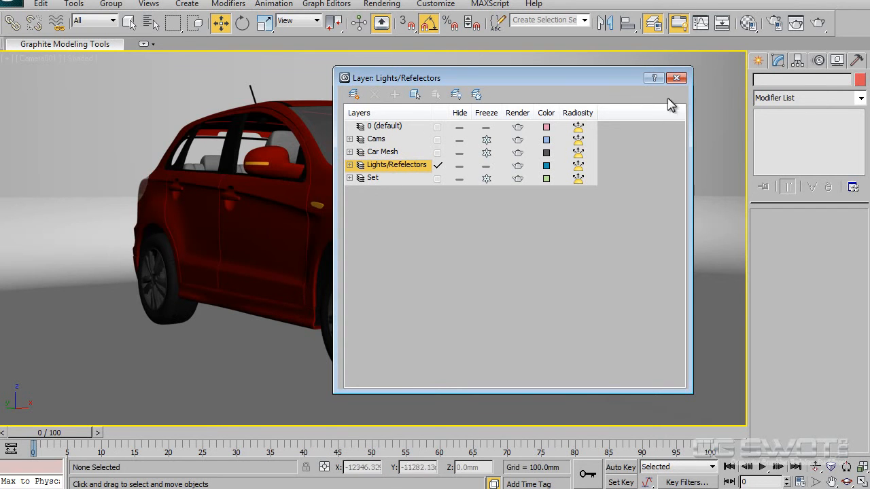
click(675, 77)
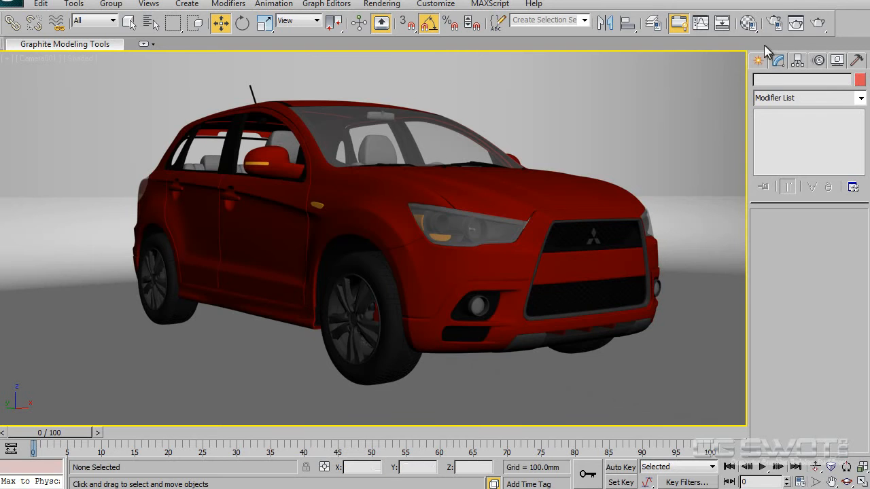
- Review the last Camera001 render in the rendered frame window and close it
click(797, 24)
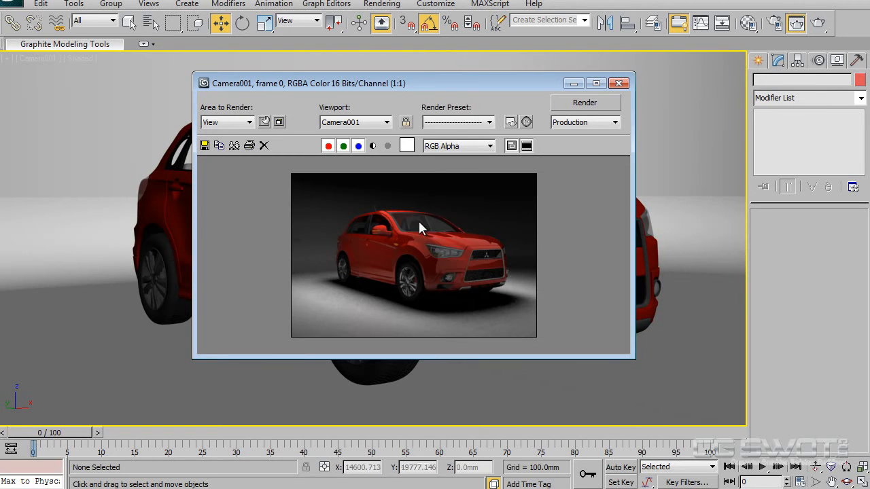
click(618, 83)
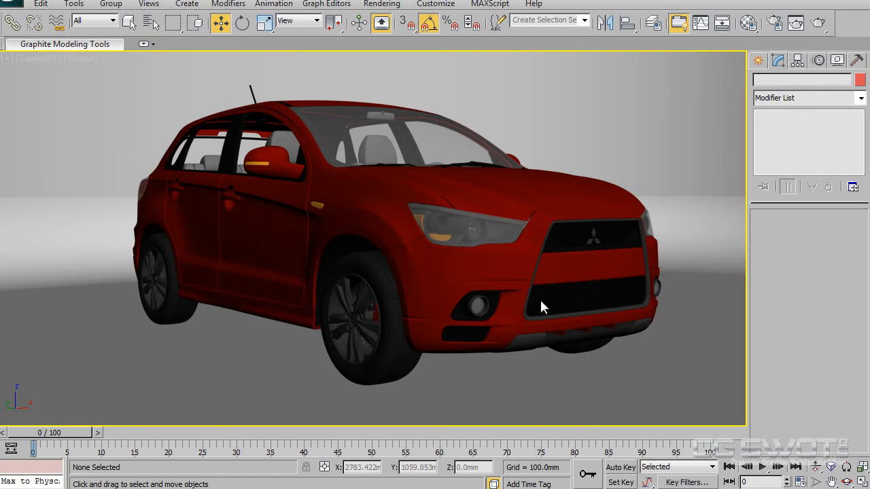
- Create a standard plane about 3020 mm long and 1909 mm wide across the car in the front view
key(t)
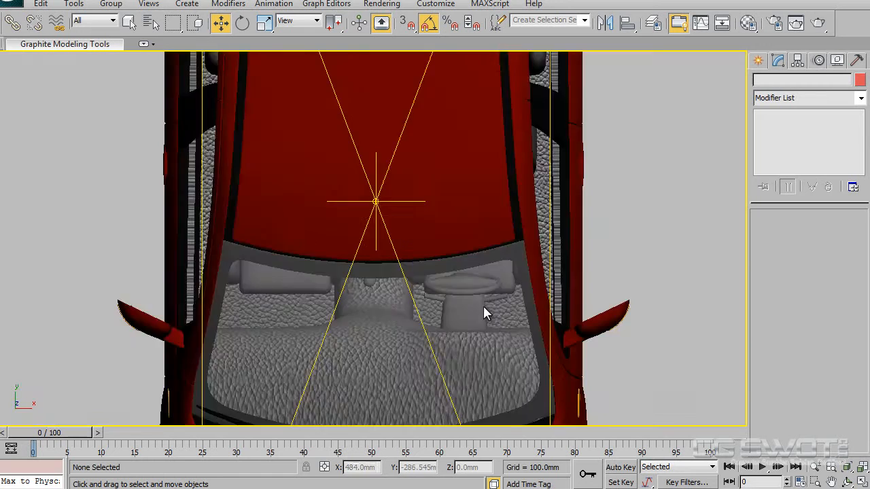
key(f)
scroll(384, 217, up, 5)
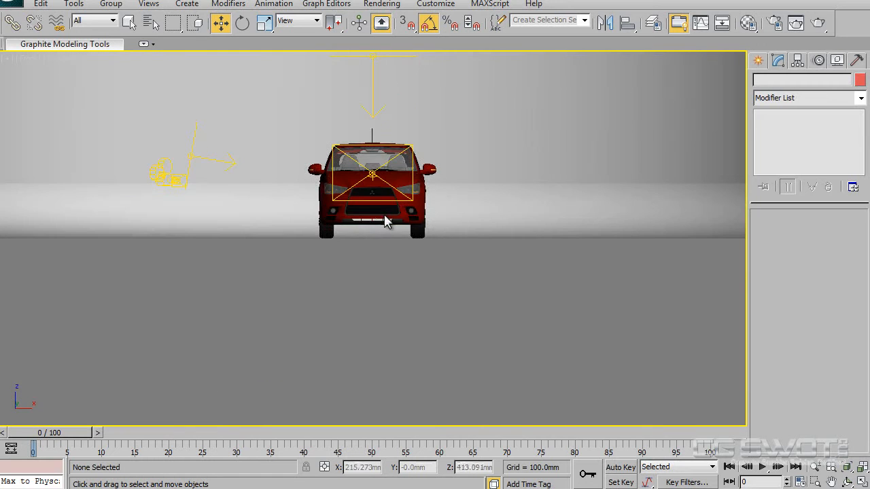
scroll(403, 296, up, 3)
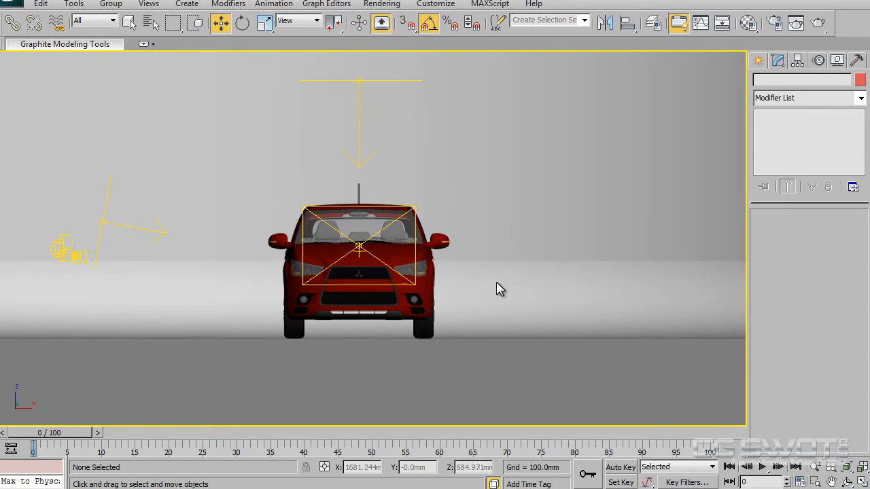
click(758, 60)
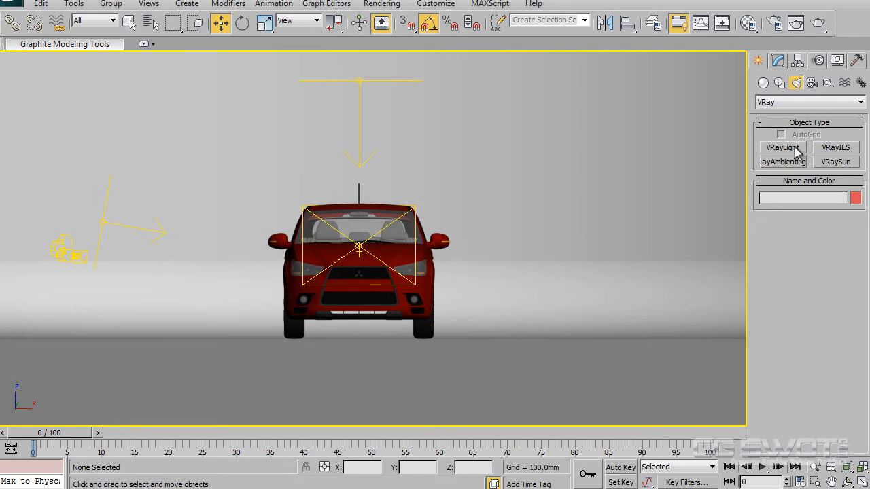
click(764, 82)
click(835, 205)
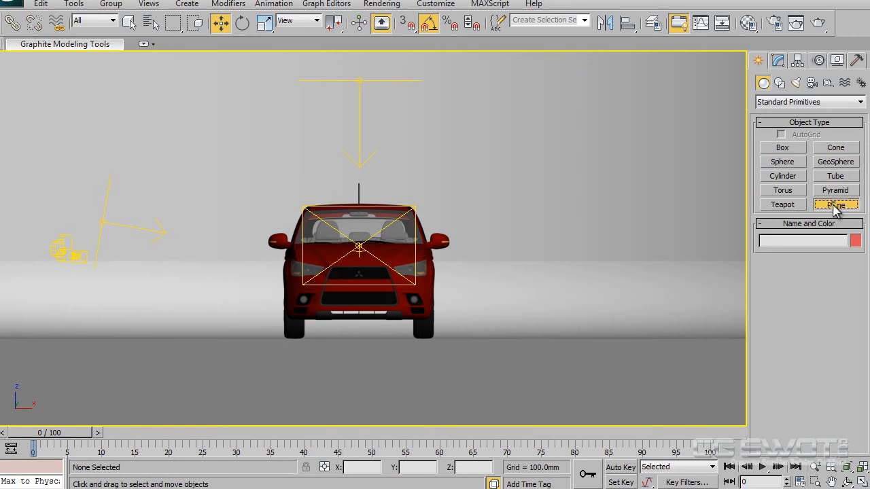
drag(112, 190, 338, 227)
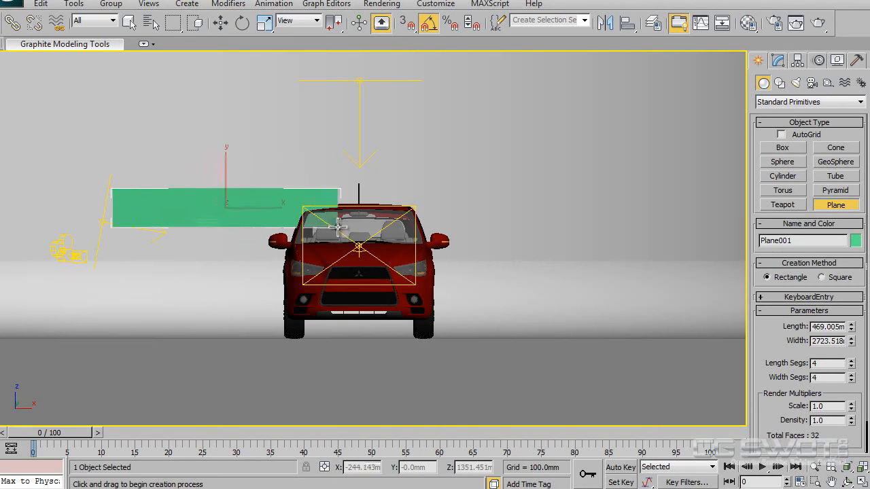
right_click(338, 227)
drag(335, 116, 497, 366)
- Centre the new plane on the car at X 0 and raise it to a Z of about 1302 mm
key(w)
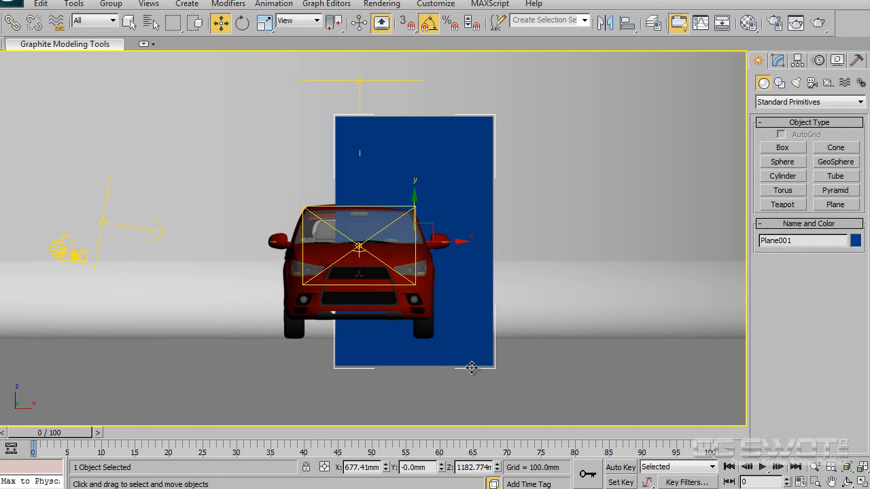
right_click(385, 468)
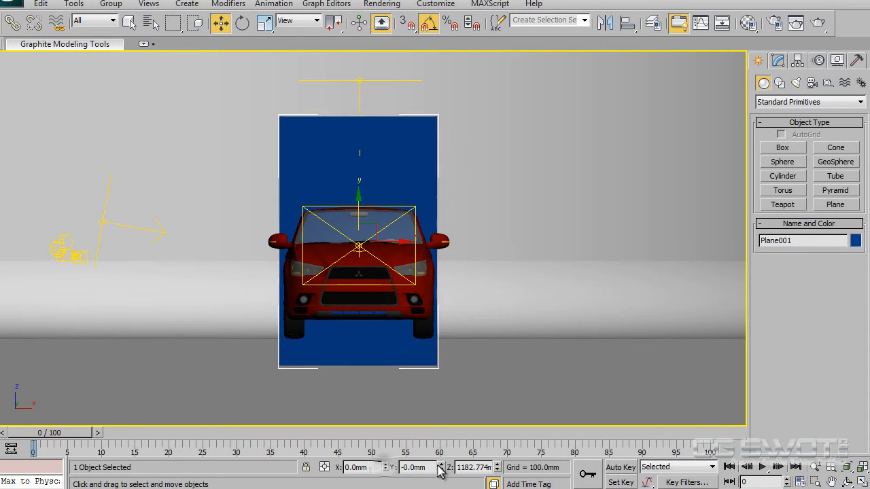
right_click(497, 468)
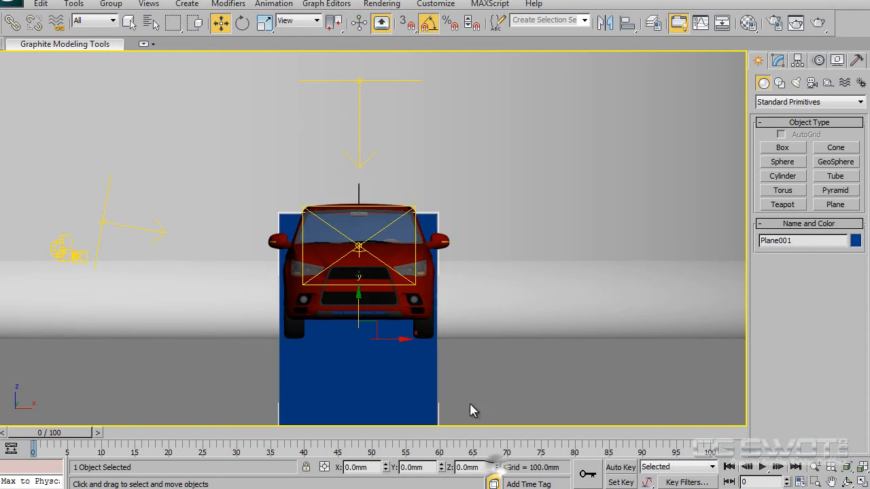
drag(359, 308, 406, 246)
middle_drag(515, 313, 453, 314)
- Move the plane out in front of the car, just behind the front light, to Y about -4241 mm and save the scene
key(t)
scroll(455, 313, down, 3)
drag(376, 212, 408, 369)
middle_drag(481, 359, 477, 245)
drag(373, 245, 378, 275)
alt+middle_drag(282, 333, 331, 332)
middle_drag(398, 311, 413, 247)
alt+middle_drag(452, 330, 535, 340)
key(ctrl+s)
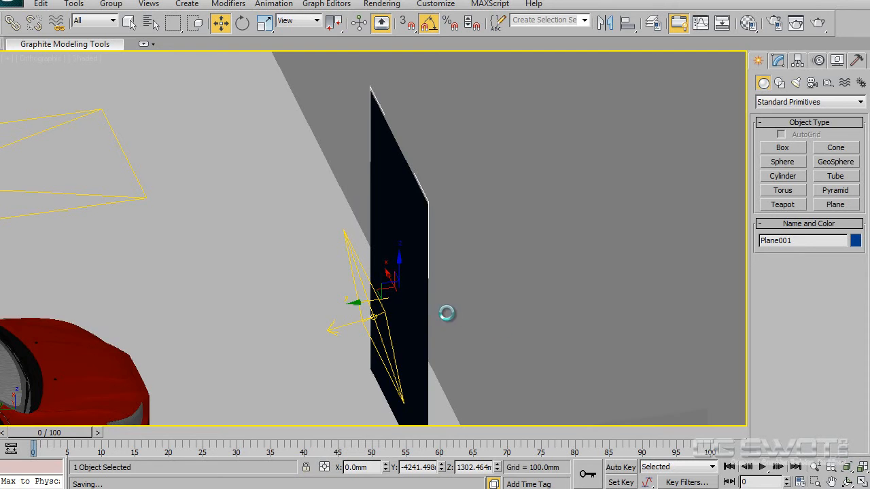
- Rotate the plane to -180 degrees about Z so its visible side faces the car, and deselect it
alt+middle_drag(480, 333, 394, 293)
right_click(394, 293)
click(416, 305)
drag(420, 312, 326, 342)
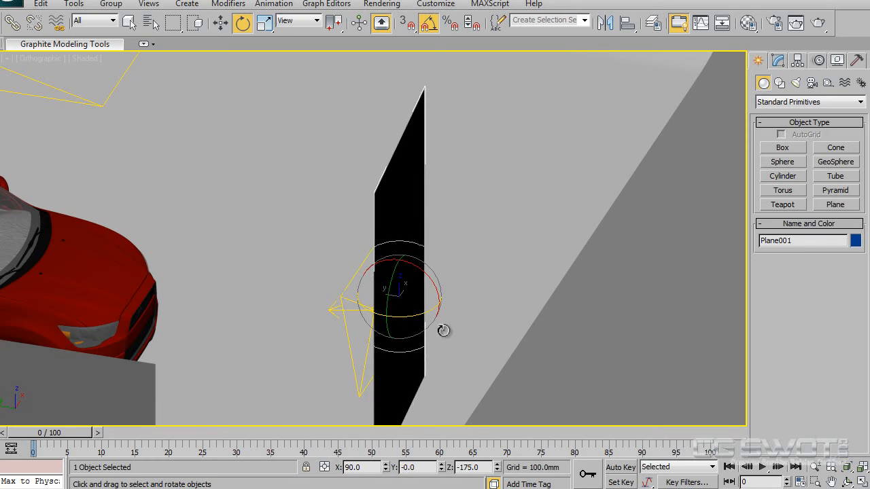
key(ctrl+z)
drag(423, 314, 291, 318)
middle_drag(474, 323, 500, 343)
scroll(482, 301, down, 3)
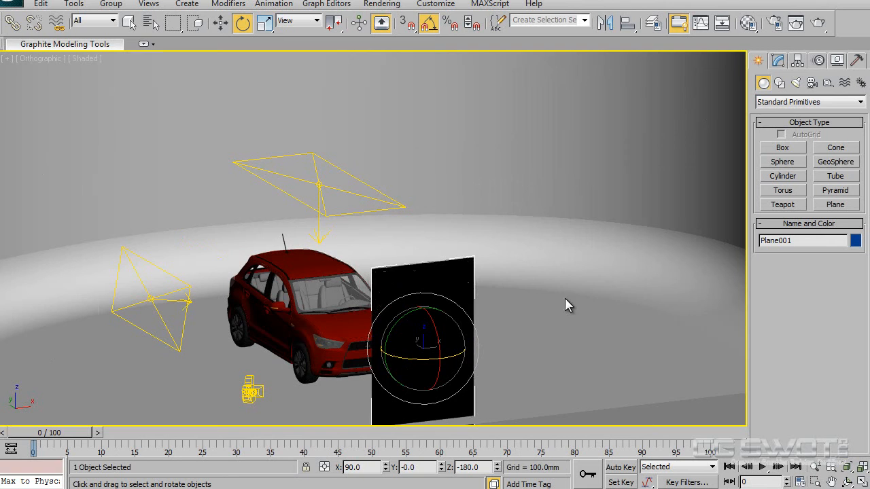
click(568, 302)
- Unfreeze the Set layer to turn on Display as Box for the SetMain backdrop, and freeze the layer again
click(653, 22)
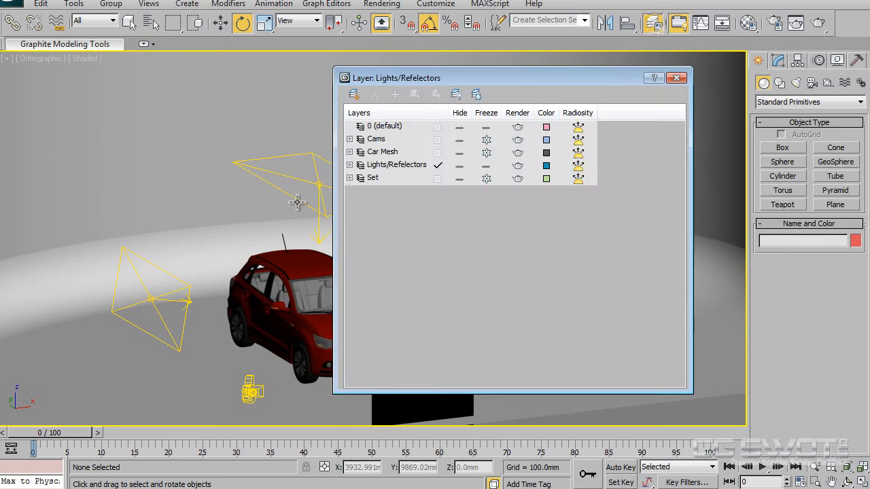
click(384, 178)
click(488, 180)
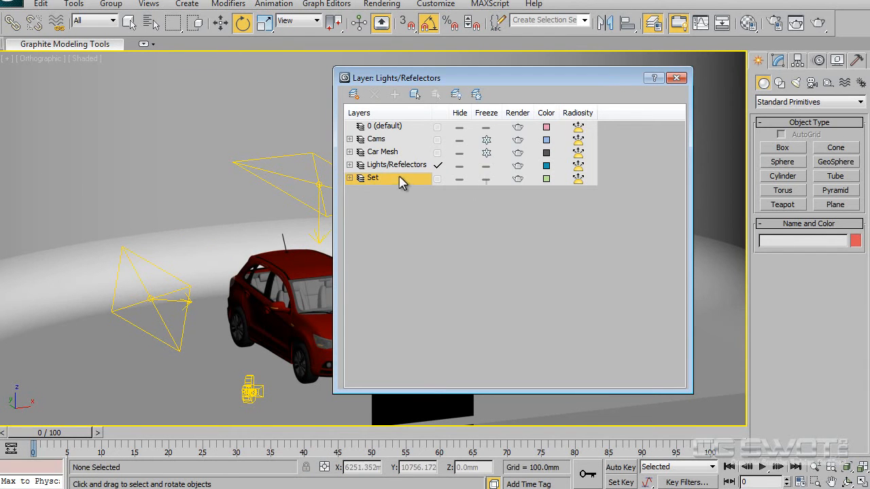
click(414, 94)
right_click(182, 144)
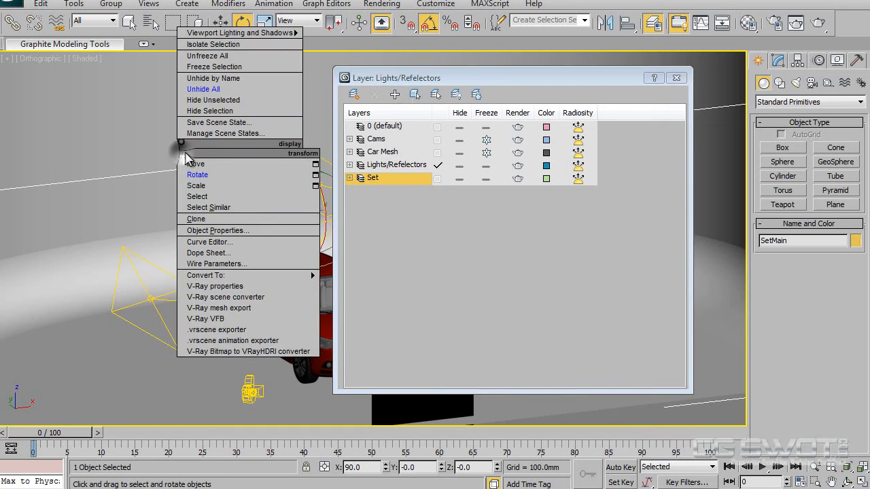
click(246, 231)
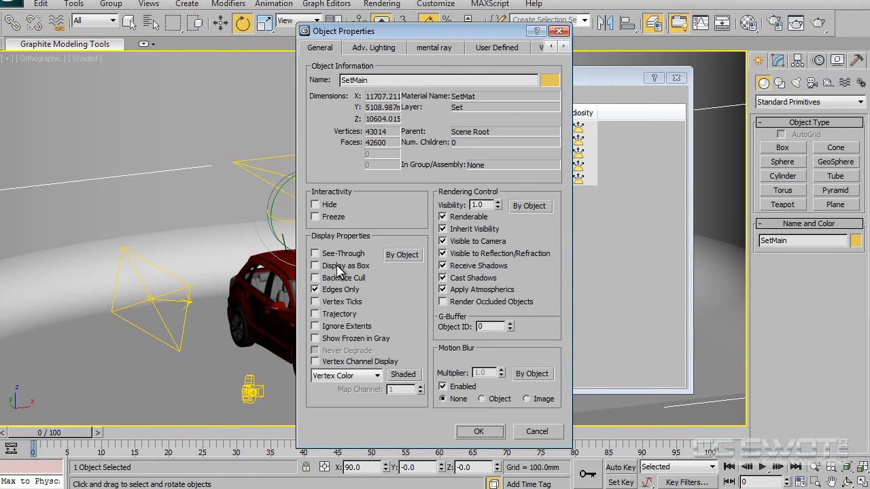
click(493, 431)
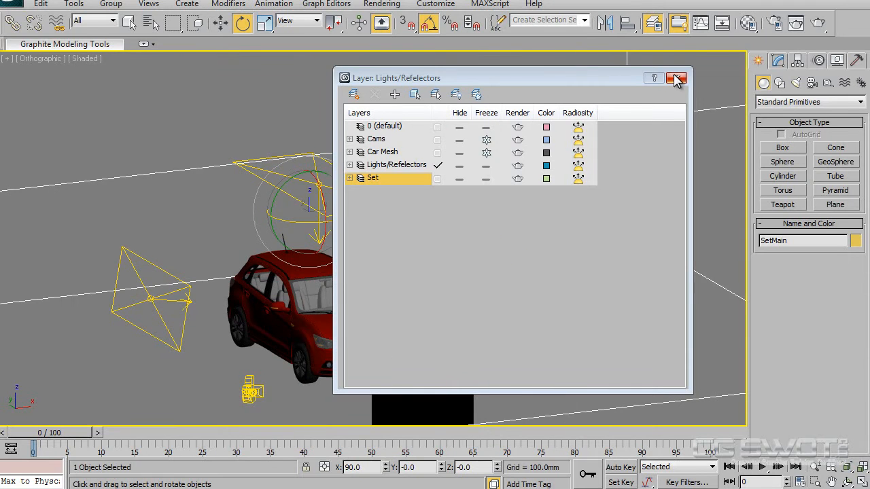
click(486, 179)
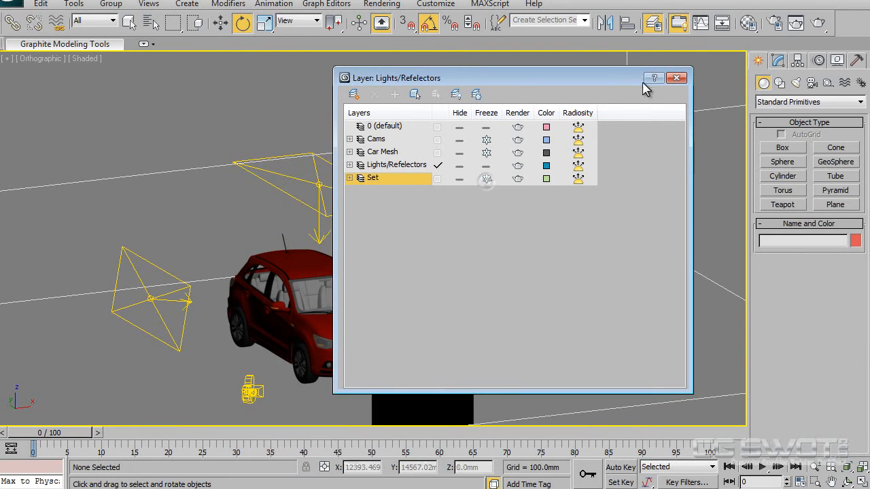
click(675, 78)
- Rename the plane Reflect_Front and set its length and width segments to 1
scroll(517, 237, down, 5)
scroll(433, 288, up, 2)
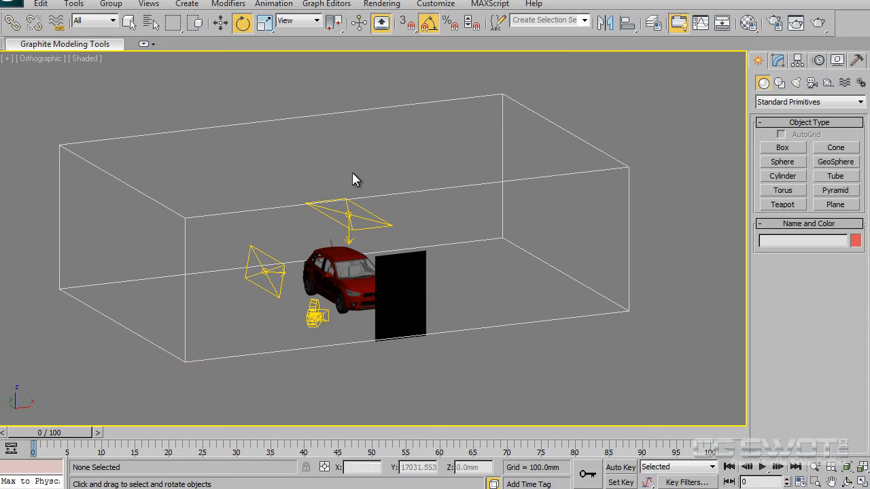
alt+middle_drag(223, 283, 496, 210)
scroll(503, 215, up, 3)
middle_drag(561, 235, 476, 231)
click(397, 258)
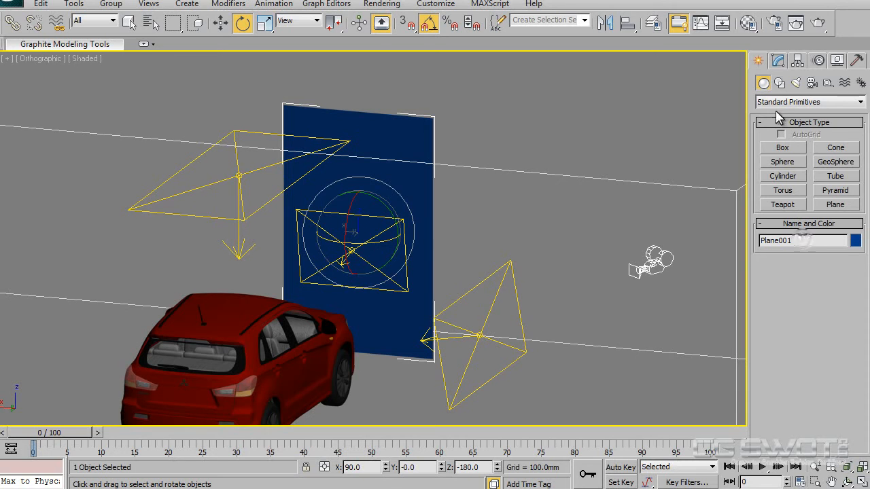
click(778, 61)
click(797, 80)
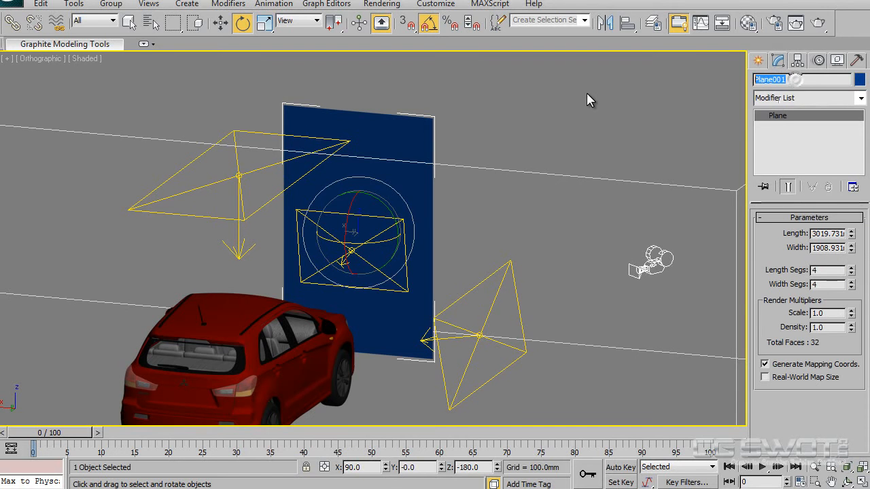
text(Reflect_Front)
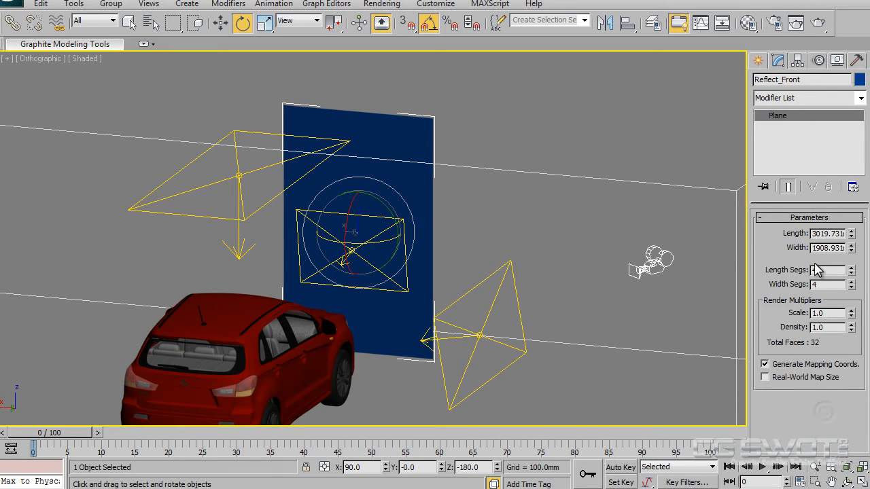
right_click(852, 272)
right_click(851, 285)
- Change the second material sample, 02 - Default, from VRayMtl to a Standard material
middle_drag(517, 224, 519, 210)
key(m)
drag(340, 38, 613, 37)
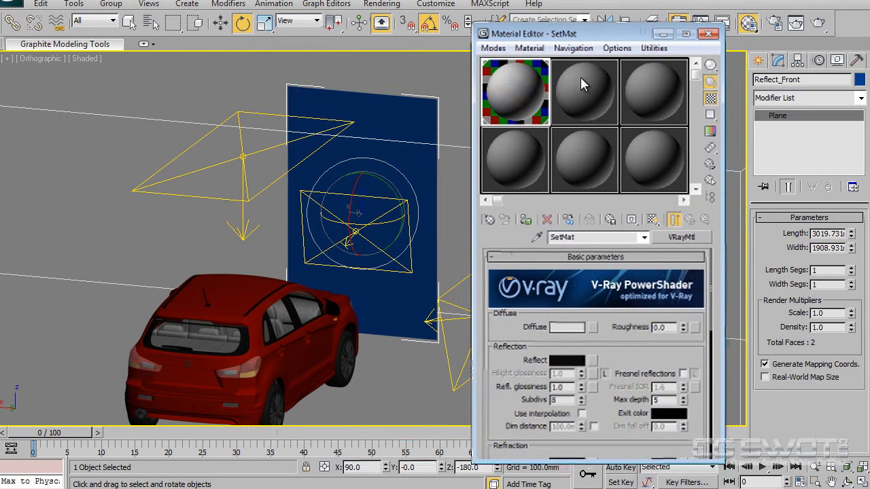
click(582, 77)
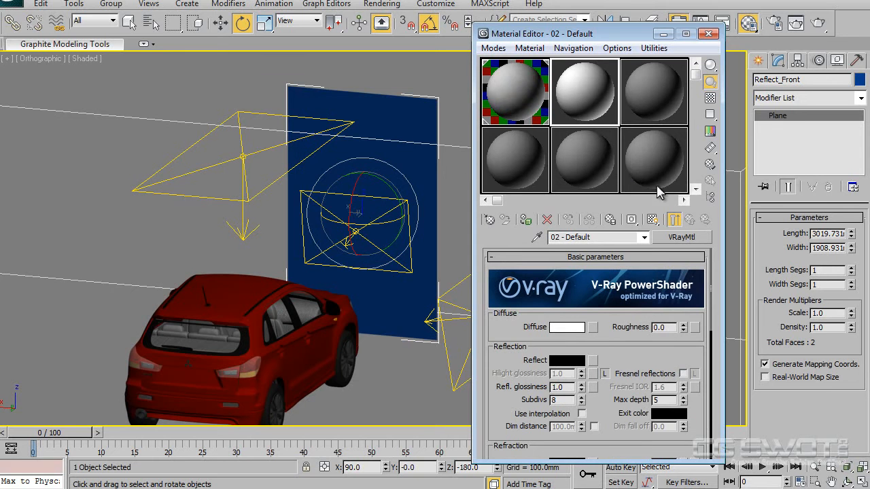
click(696, 238)
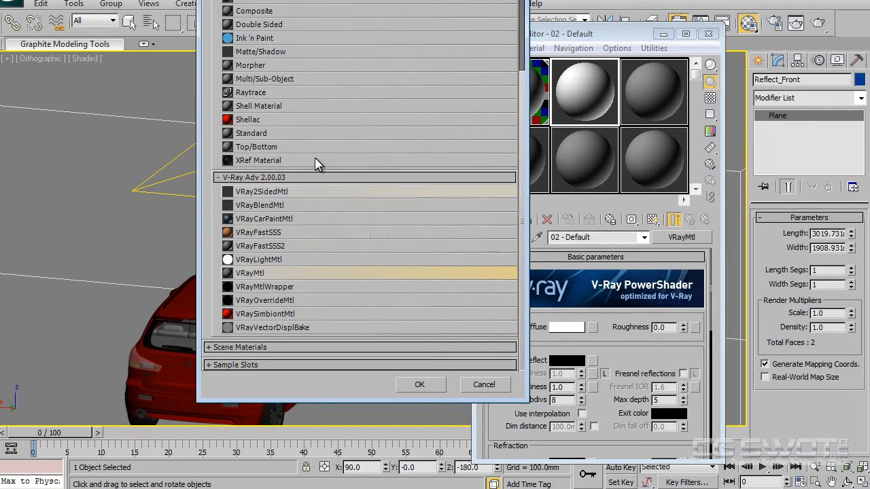
double_click(269, 132)
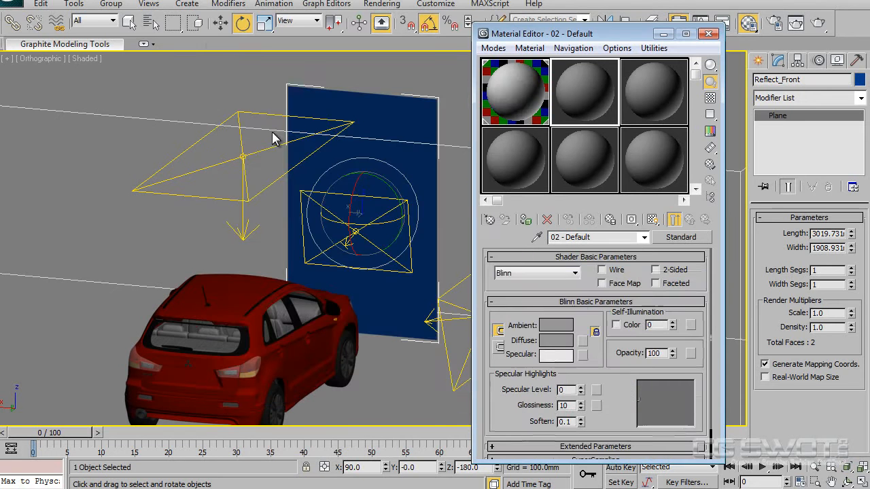
- Set the Standard material's diffuse colour to white and its self-illumination to 100
click(556, 340)
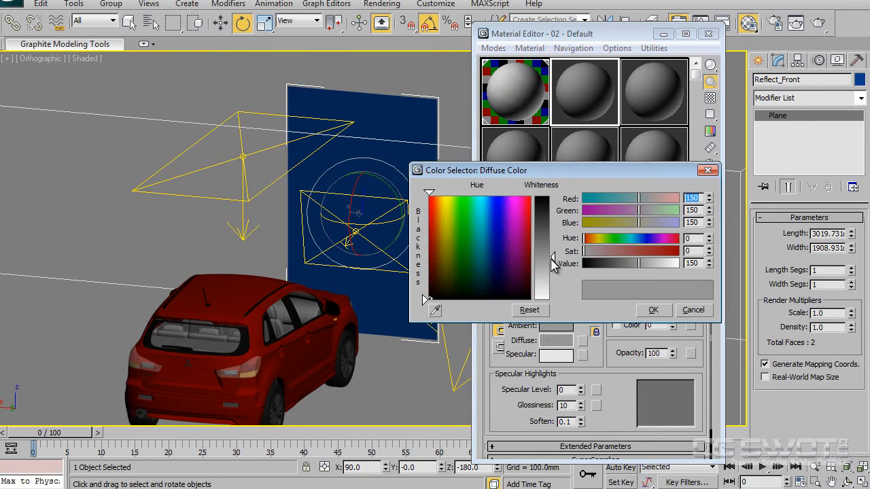
drag(558, 266, 553, 306)
click(653, 310)
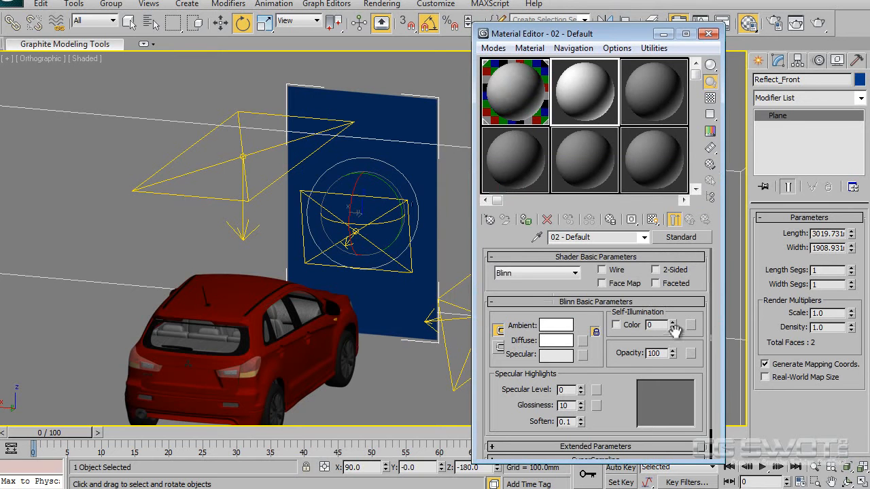
drag(674, 326, 677, 153)
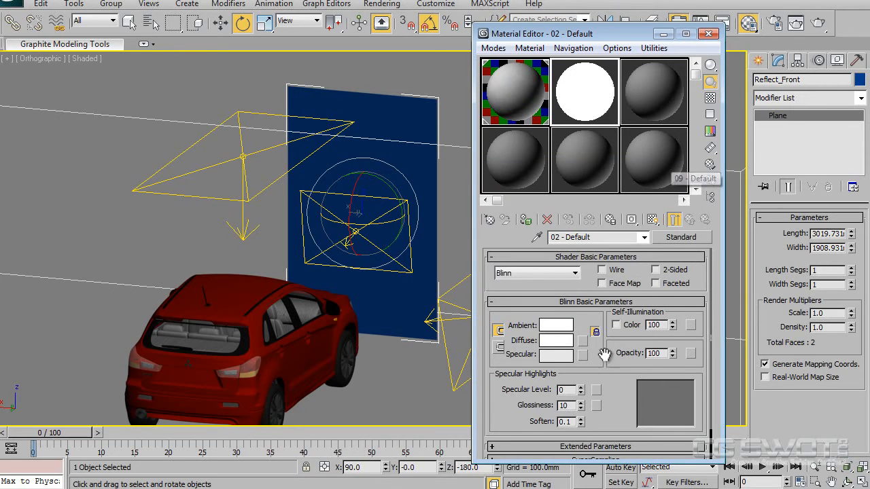
scroll(624, 390, down, 1)
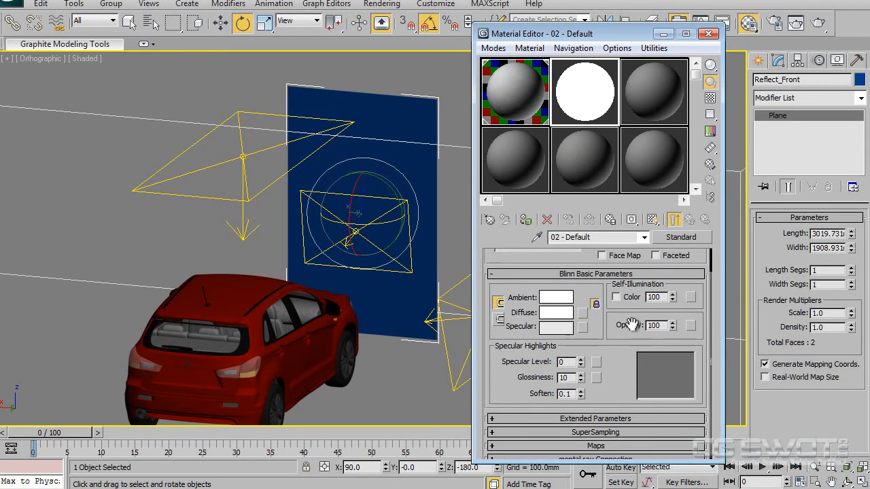
- Assign a Gradient Ramp map to the self-illuminated material's opacity and switch its sample preview to a box
click(692, 325)
drag(416, 1, 473, 13)
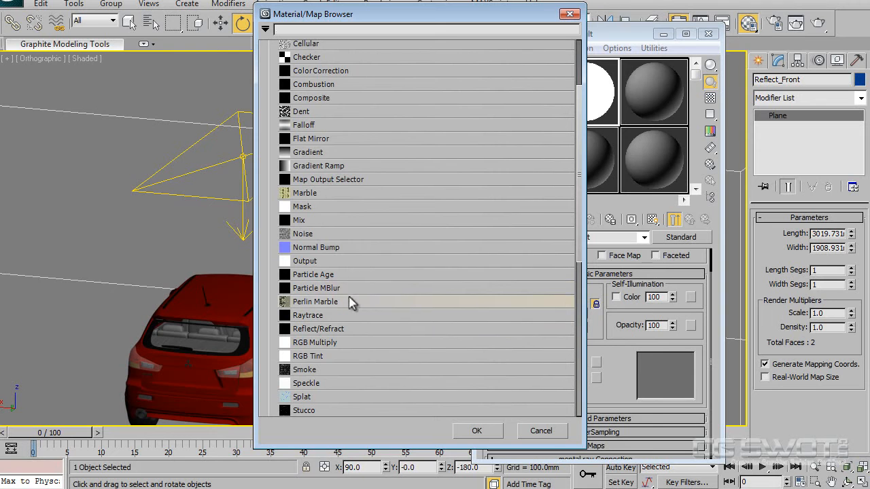
double_click(337, 166)
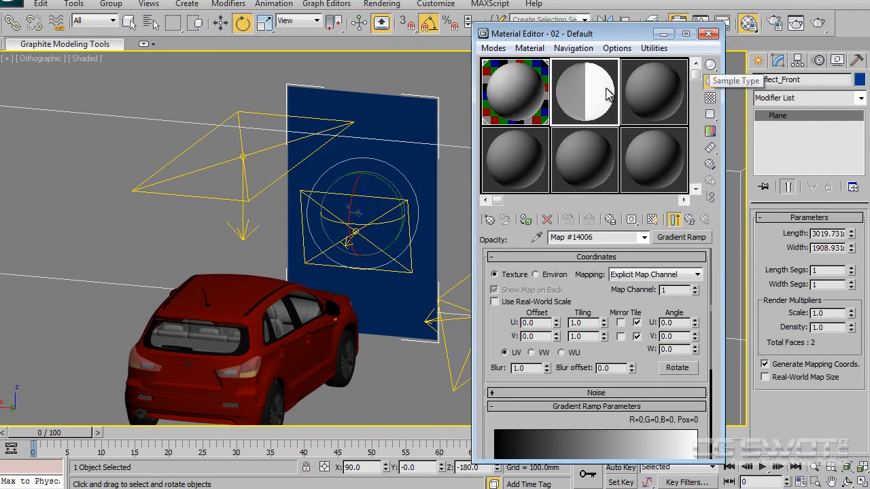
click(711, 64)
drag(715, 66, 756, 68)
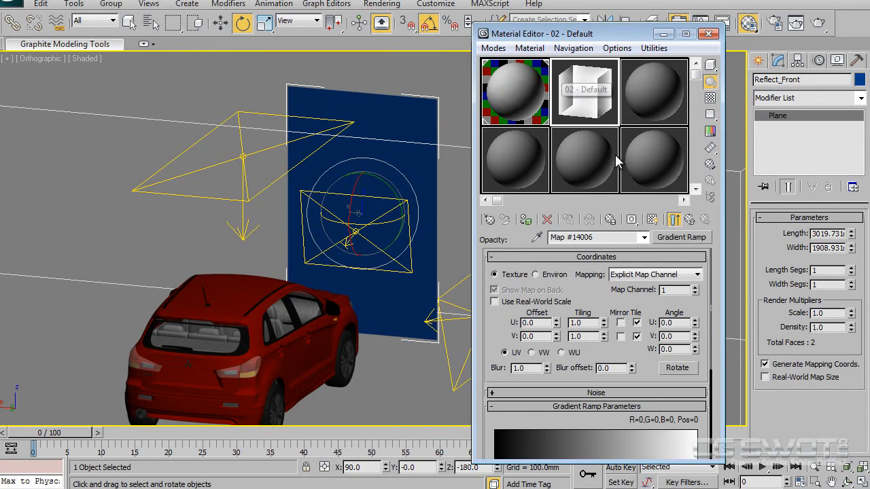
- Set the gradient ramp's middle flag at position 49 to pure white (255, 255, 255)
drag(700, 311, 698, 240)
click(596, 397)
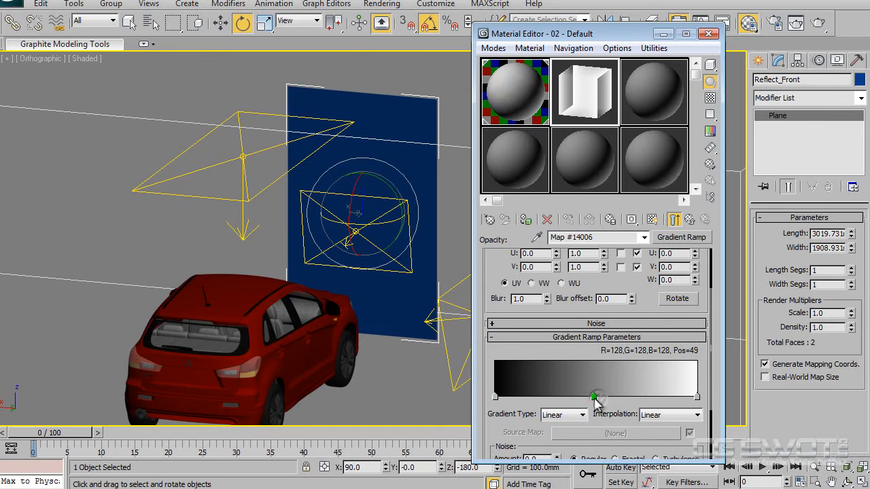
double_click(593, 398)
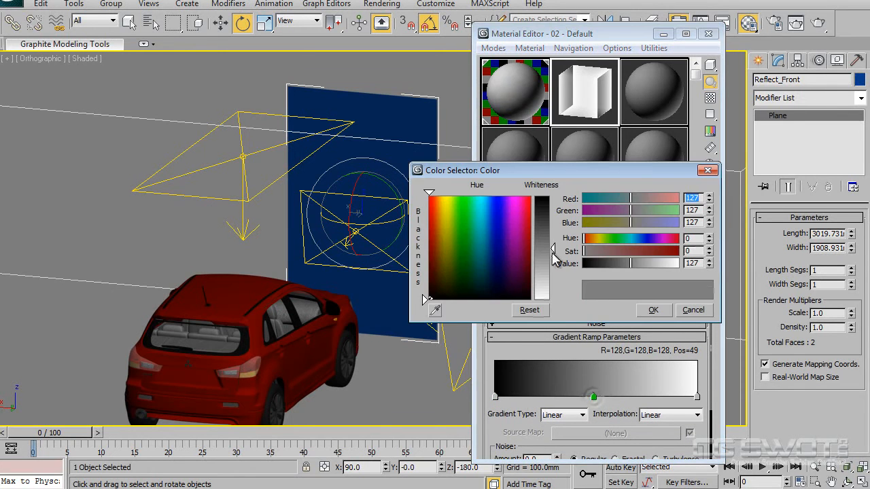
drag(554, 249, 559, 303)
click(657, 311)
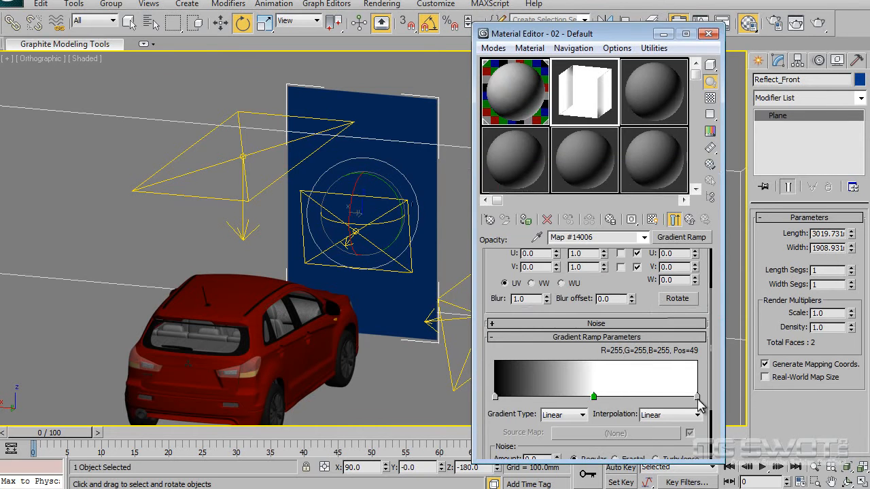
- Set the gradient ramp's end flag to black and add two near-black flags, one near the start and one at position 91
double_click(697, 397)
drag(554, 266, 552, 228)
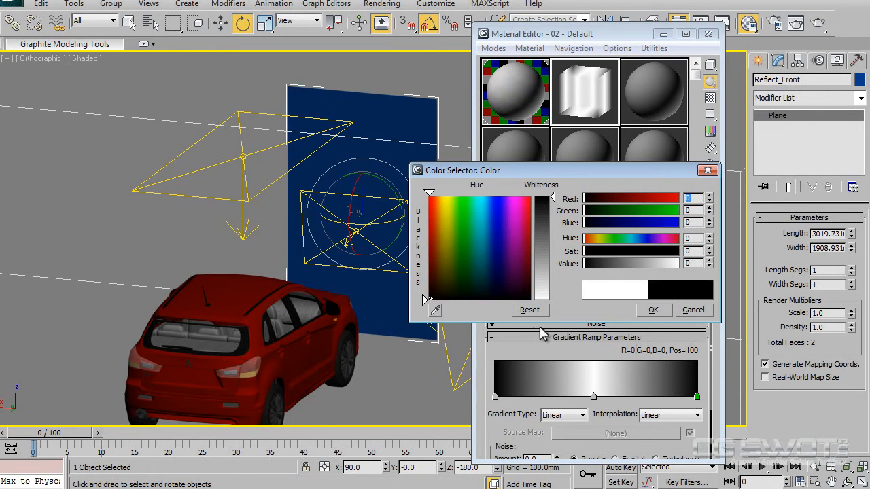
click(654, 310)
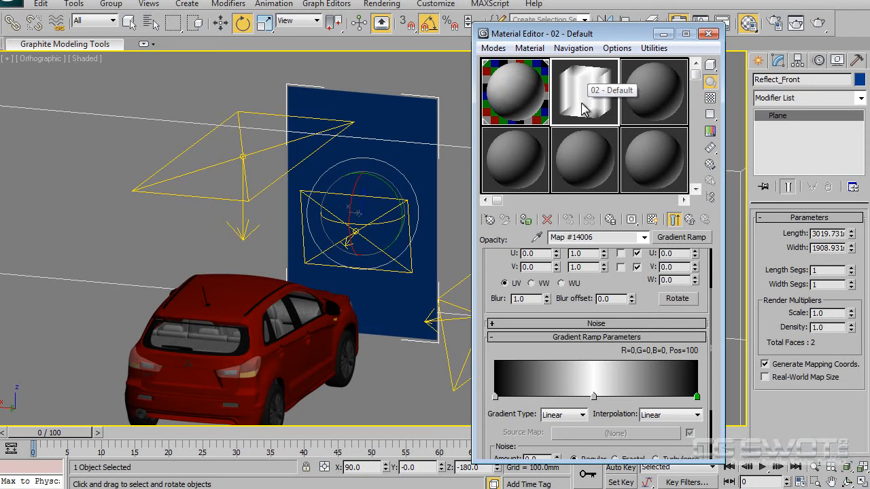
drag(495, 385, 520, 391)
drag(699, 392, 680, 397)
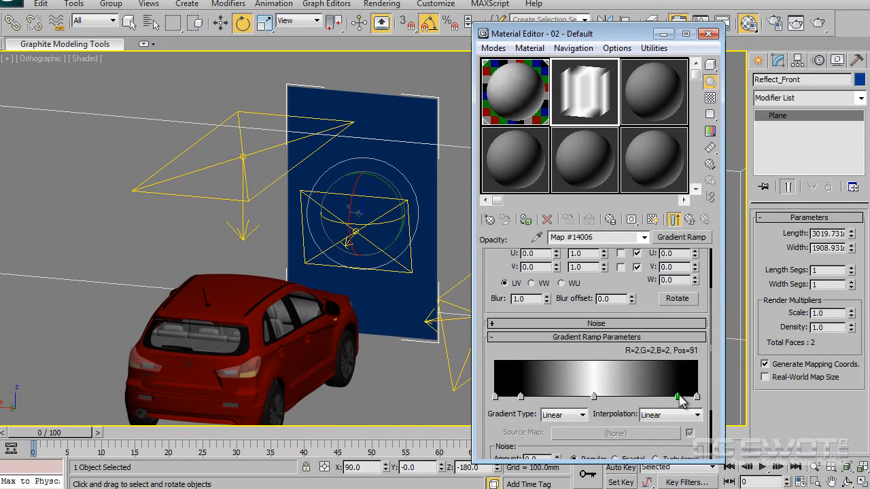
click(709, 34)
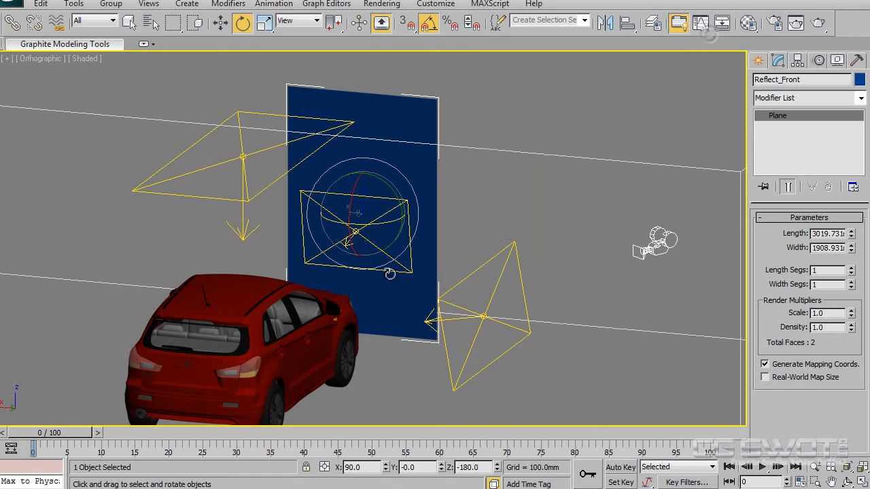
- Assign the gradient opacity material from the second sample slot to the Reflect_Front plane
key(m)
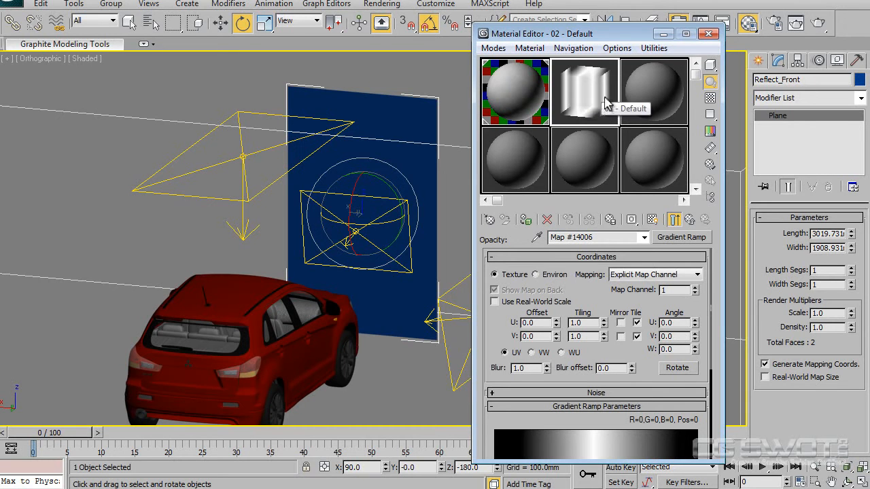
click(710, 100)
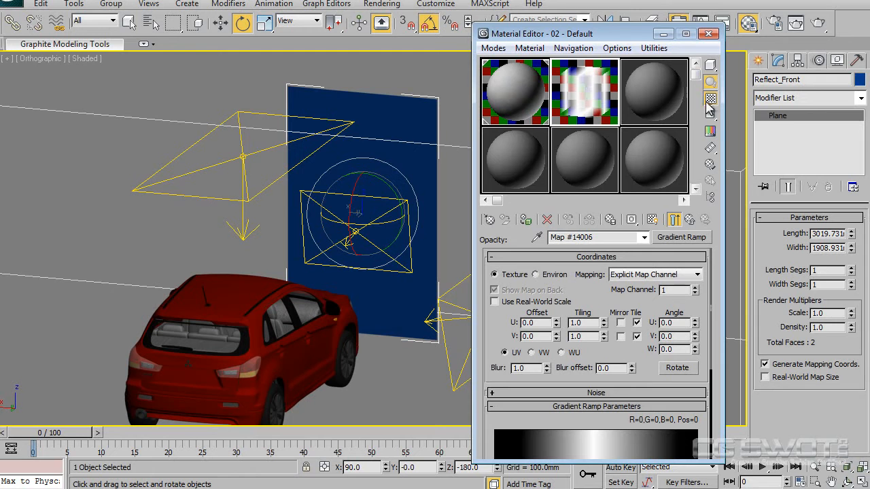
click(710, 99)
drag(592, 98, 417, 166)
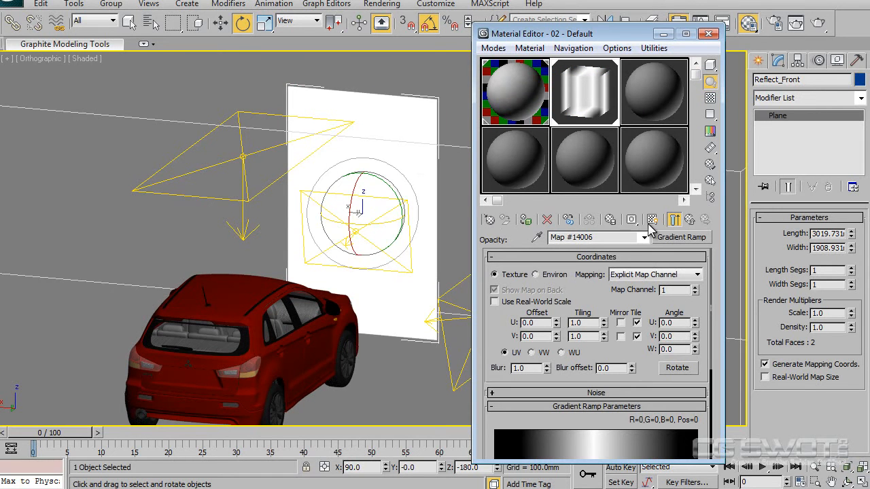
- Show the parent material's gradient shaded in the viewport and rename the material Reflector
click(690, 219)
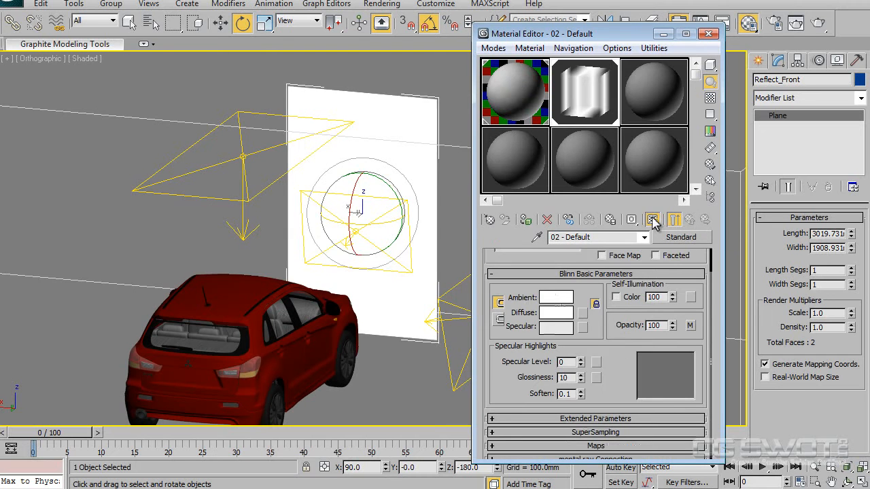
click(653, 220)
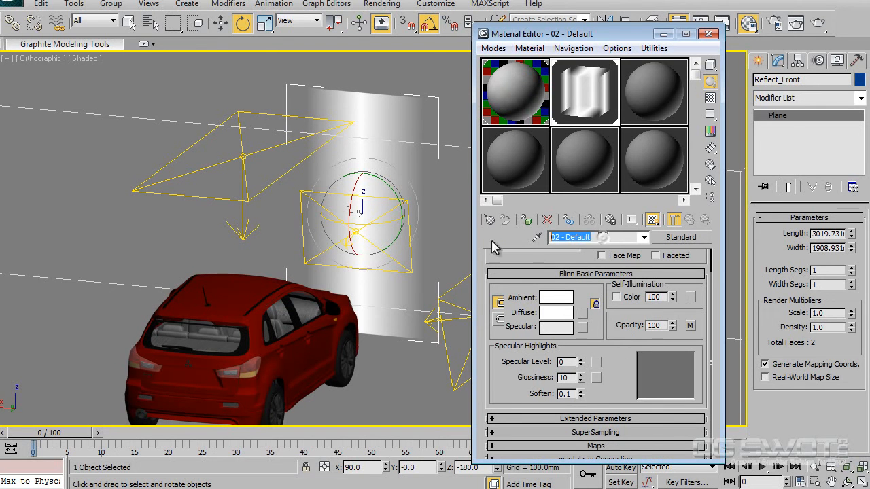
text(Reflector)
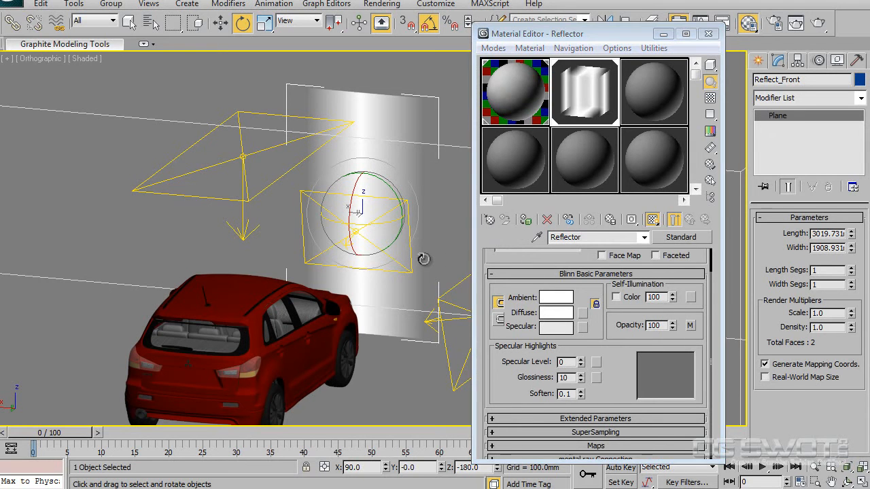
- Close the material editor and render the scene through Camera001
key(c)
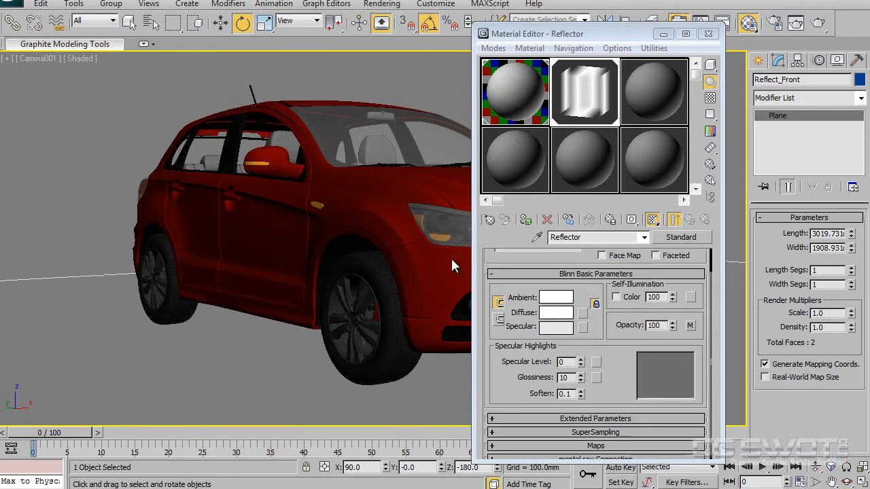
click(707, 34)
click(797, 23)
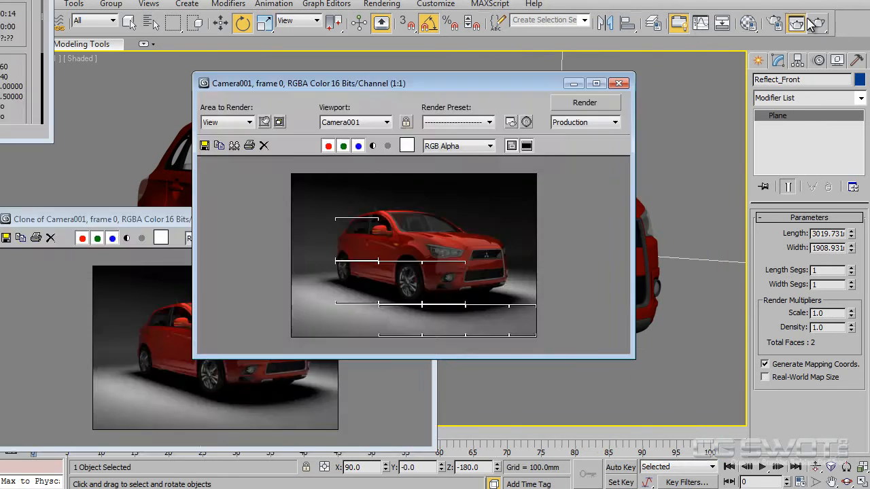
click(797, 23)
click(796, 23)
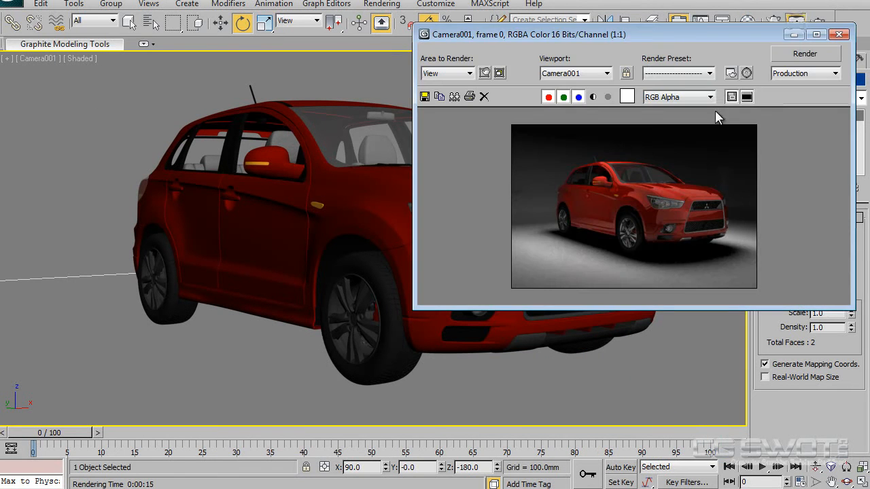
- Clone the rendered frame for comparison and close the original render window
drag(672, 38, 373, 145)
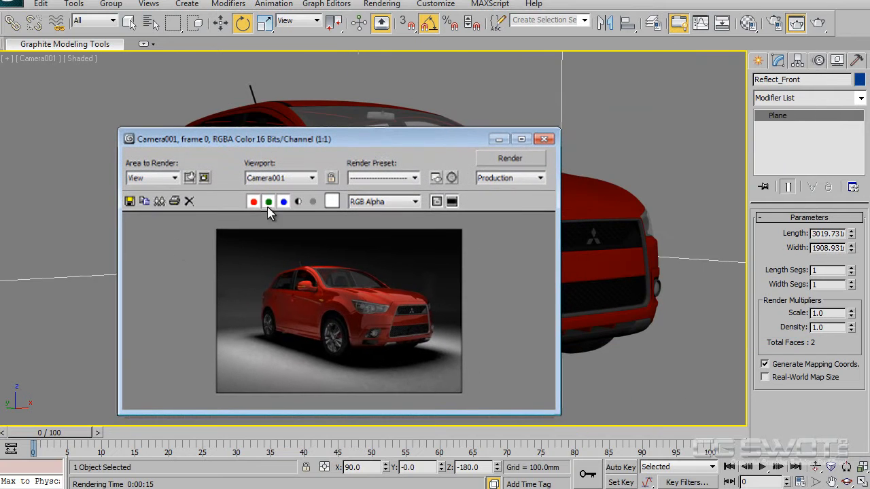
click(160, 201)
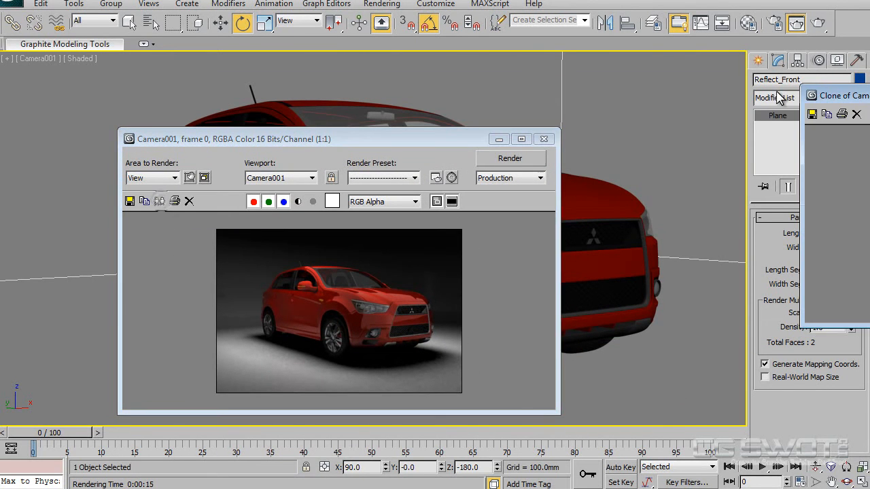
mouse_move(836, 96)
mouse_down()
mouse_move(42, 219)
mouse_move(53, 237)
mouse_up()
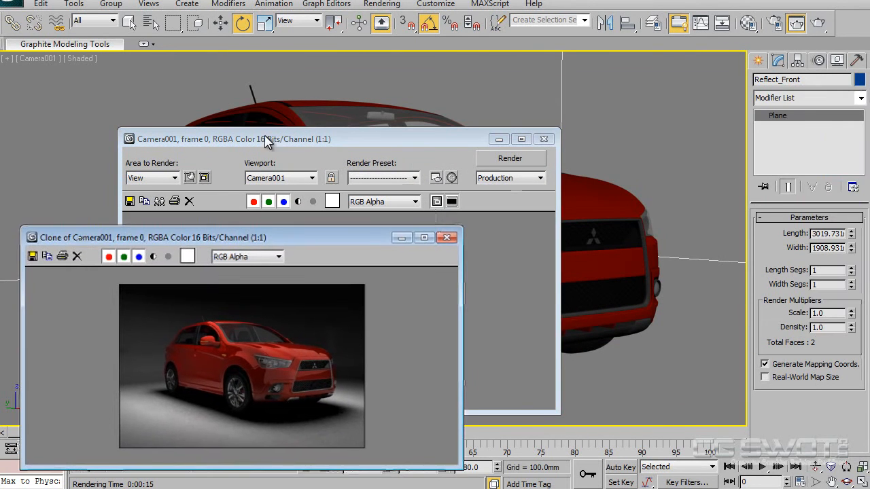
click(384, 139)
click(544, 140)
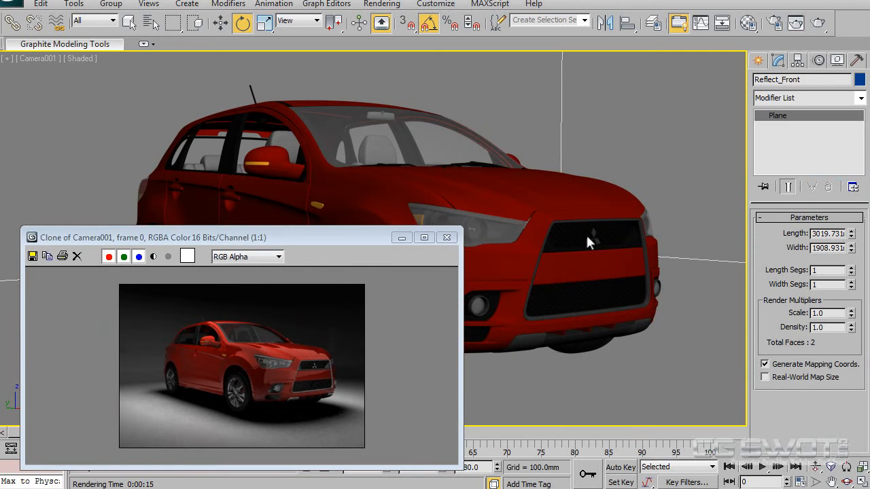
- From the top view, move the Reflect_Front plane along Y to just ahead of the front light, closer to the car
key(t)
scroll(484, 276, down, 5)
middle_drag(598, 229, 783, 136)
scroll(662, 194, down, 5)
middle_drag(641, 274, 814, 213)
right_click(654, 274)
click(661, 280)
drag(613, 229, 615, 199)
scroll(640, 242, up, 2)
middle_drag(639, 243, 526, 257)
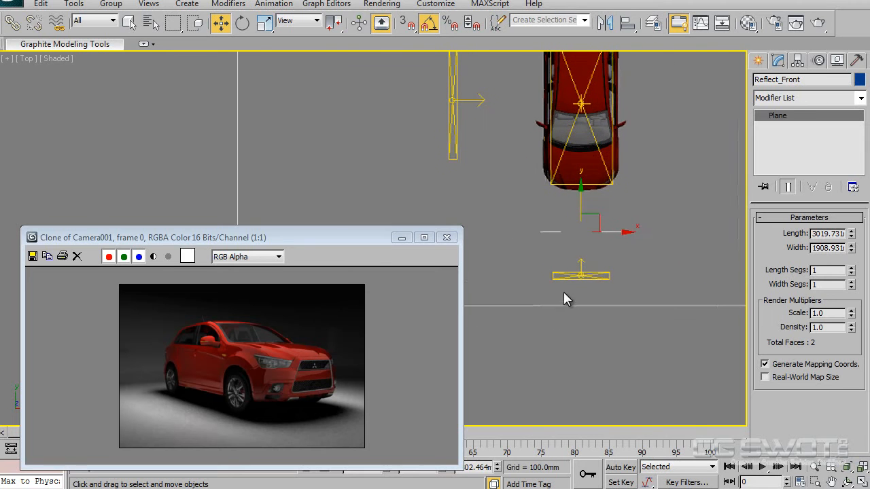
- Exclude Reflect_Front from FrontLight for both illumination and shadow casting
click(590, 275)
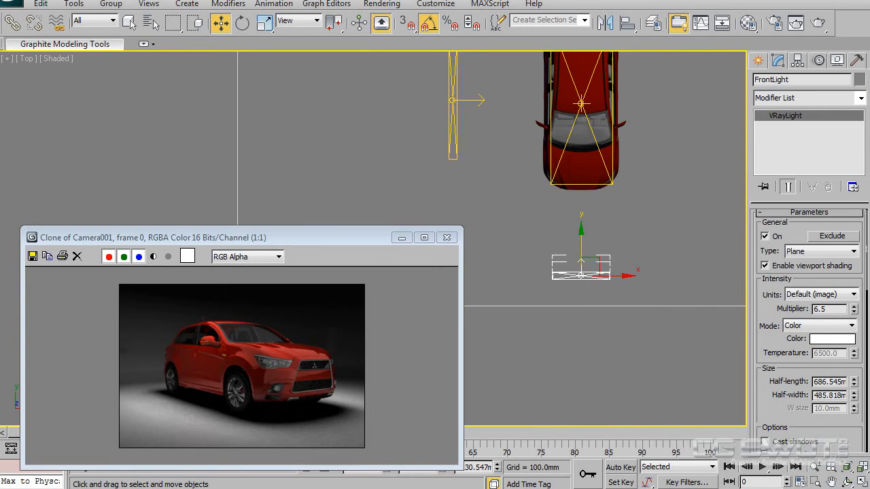
click(834, 236)
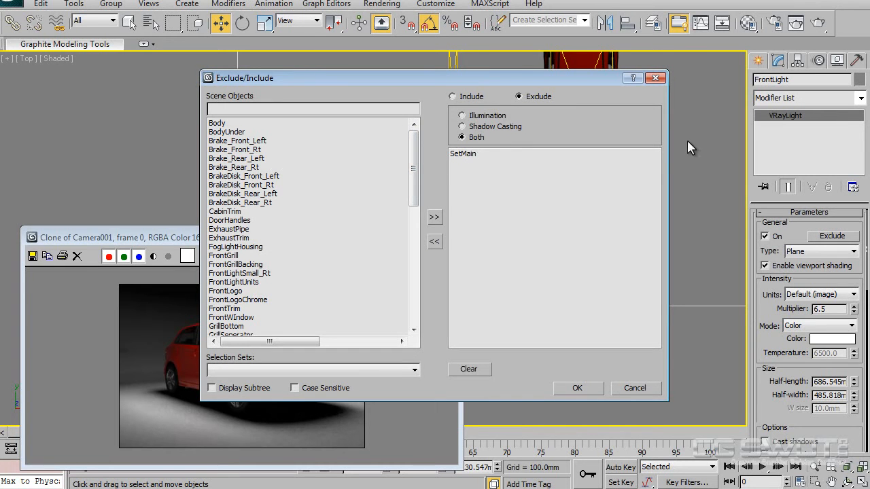
click(286, 109)
text(refl)
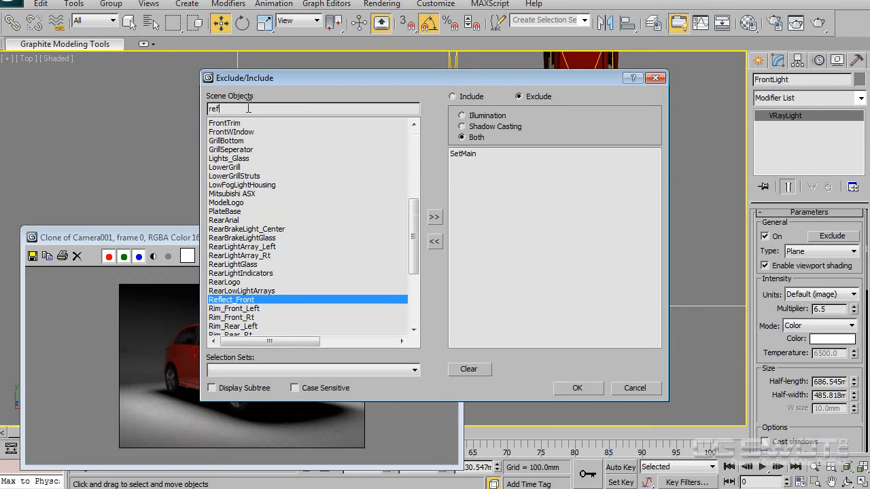
double_click(250, 301)
click(574, 390)
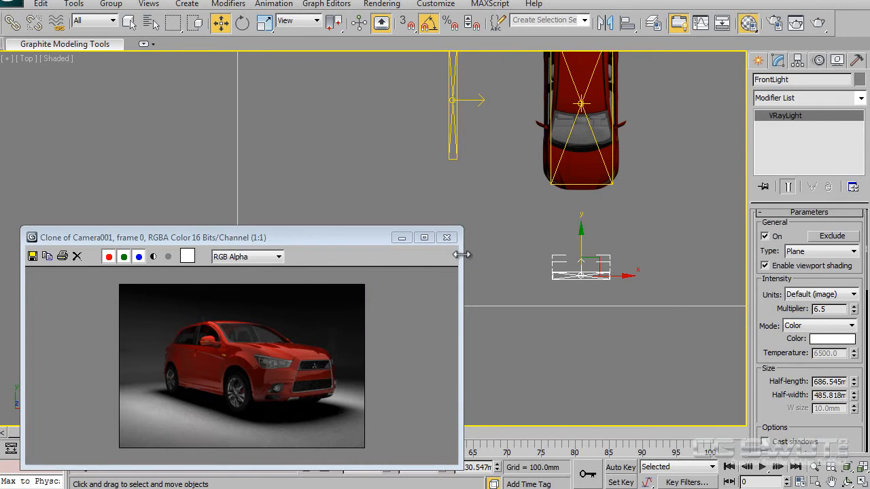
- Examine the Reflector material's self-illumination setting
key(m)
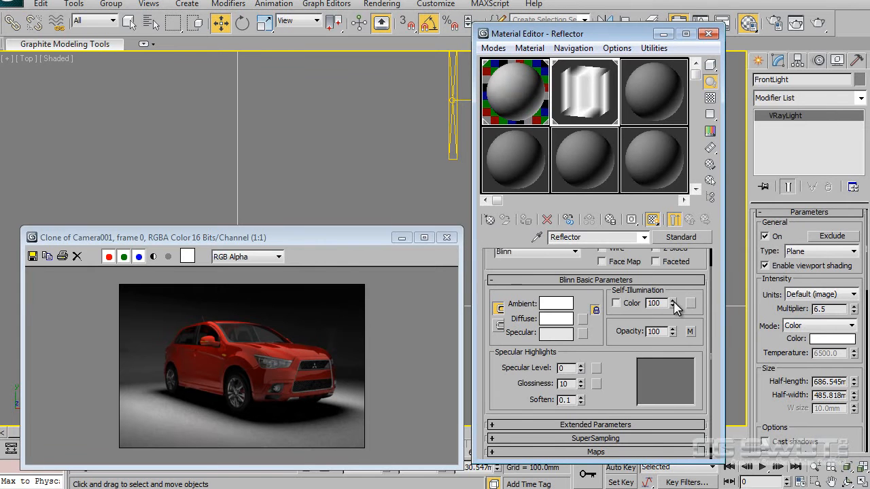
drag(673, 301, 678, 293)
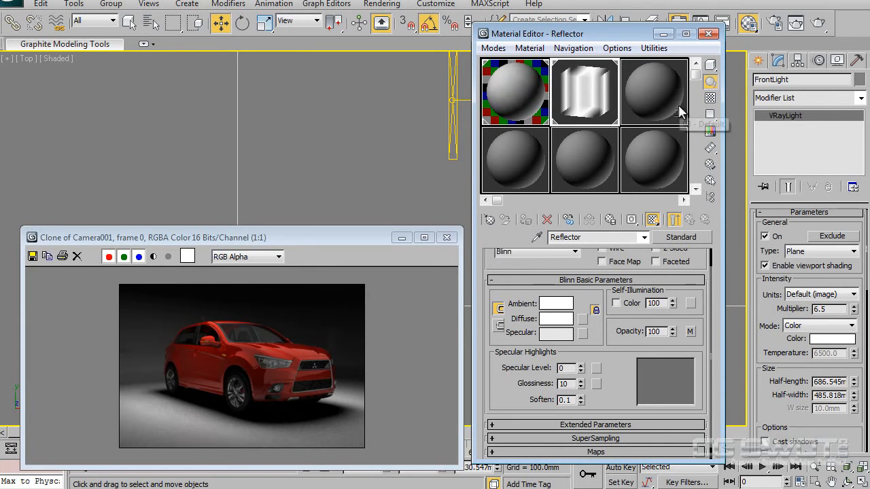
click(708, 34)
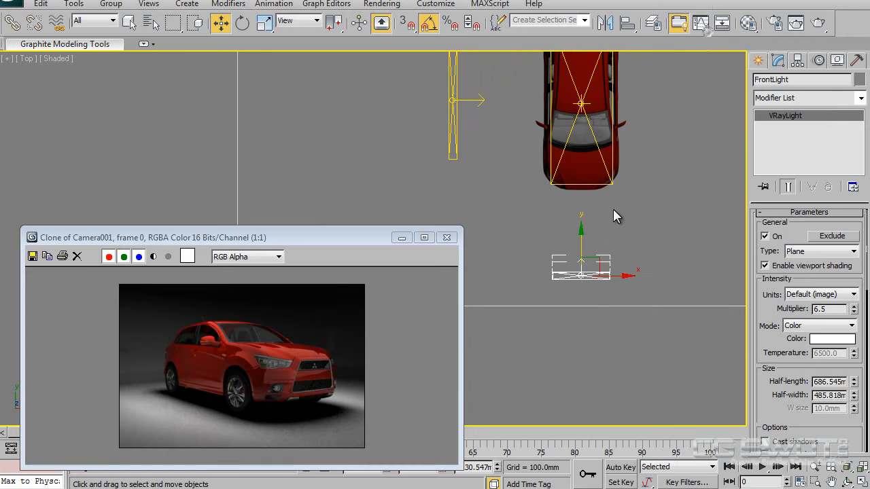
- Select the Reflect_Front plane and move it slightly closer to the car along Y
middle_drag(617, 237, 613, 237)
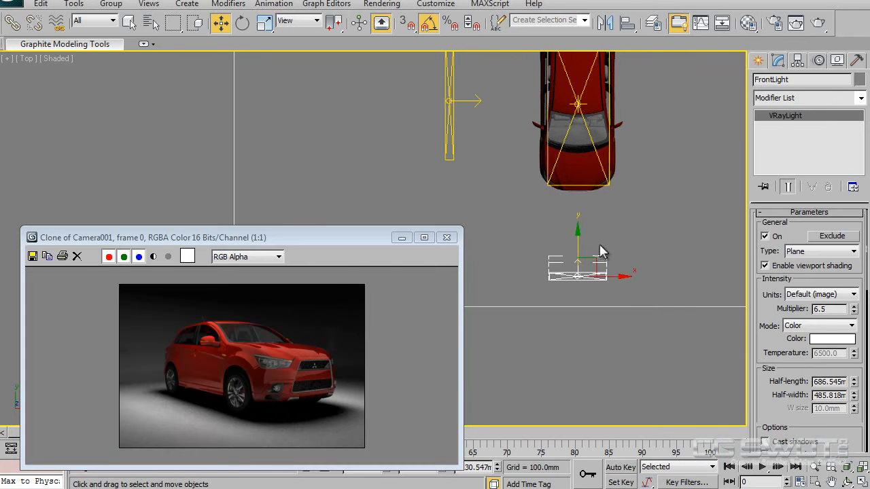
click(602, 233)
drag(577, 206, 578, 202)
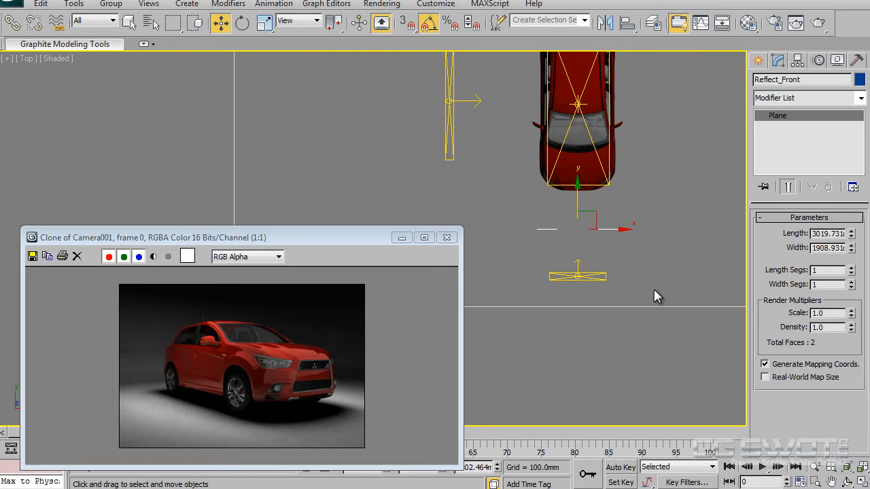
- Render the Camera001 view again and compare its reflections with the cloned frame
key(c)
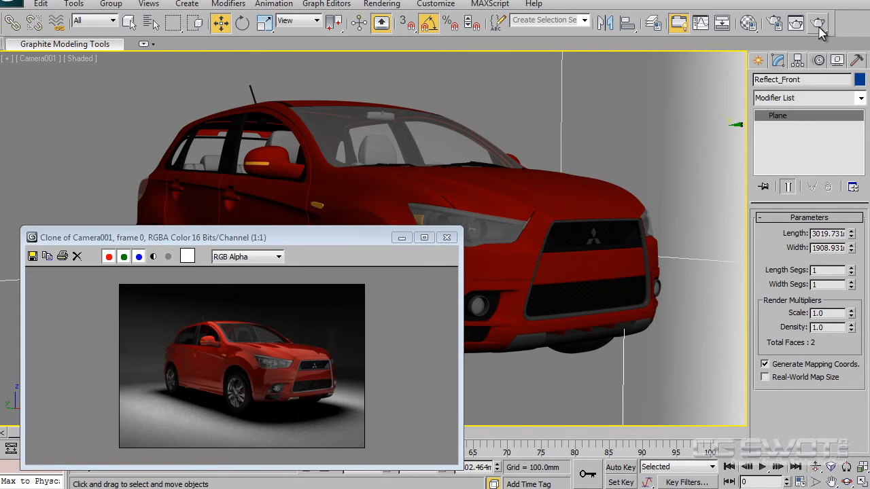
click(796, 23)
drag(410, 140, 690, 55)
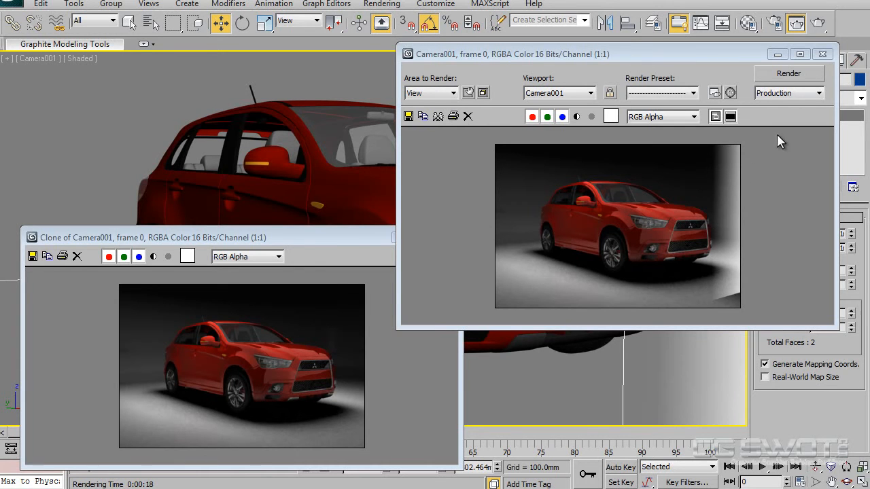
click(823, 54)
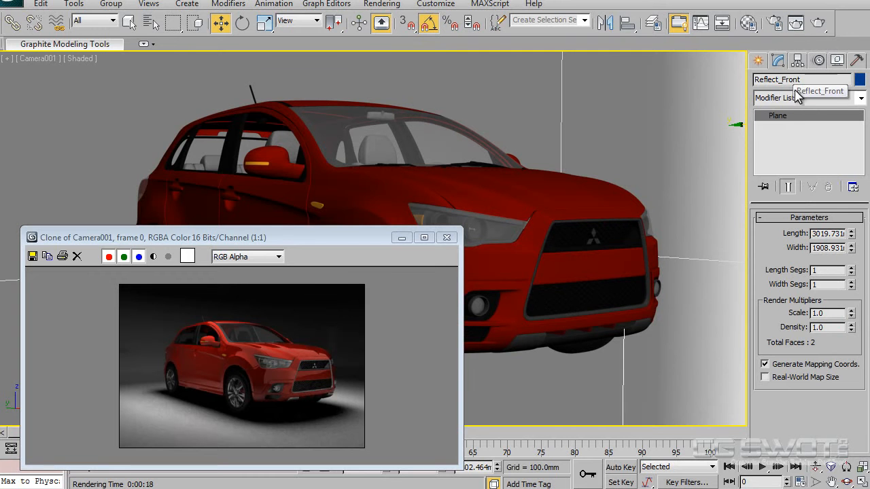
- Turn off Visible to Camera in the Reflect_Front plane's object properties and close the cloned render
right_click(656, 196)
click(709, 262)
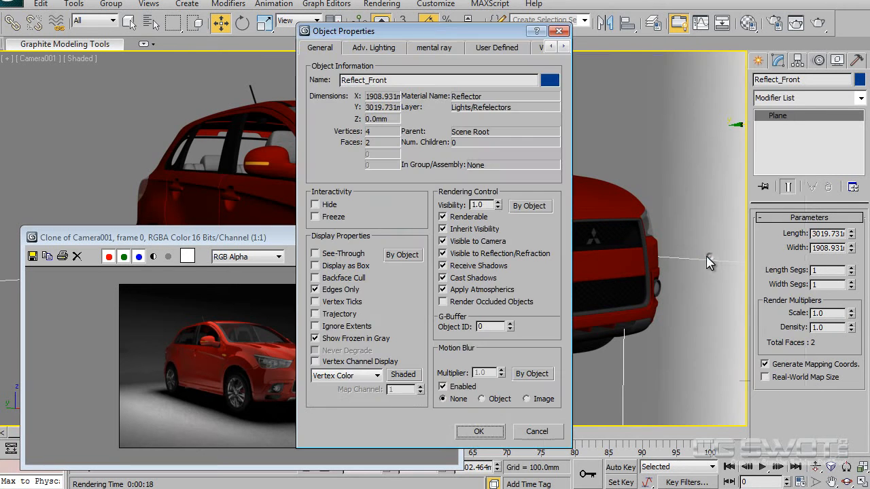
click(443, 241)
click(479, 431)
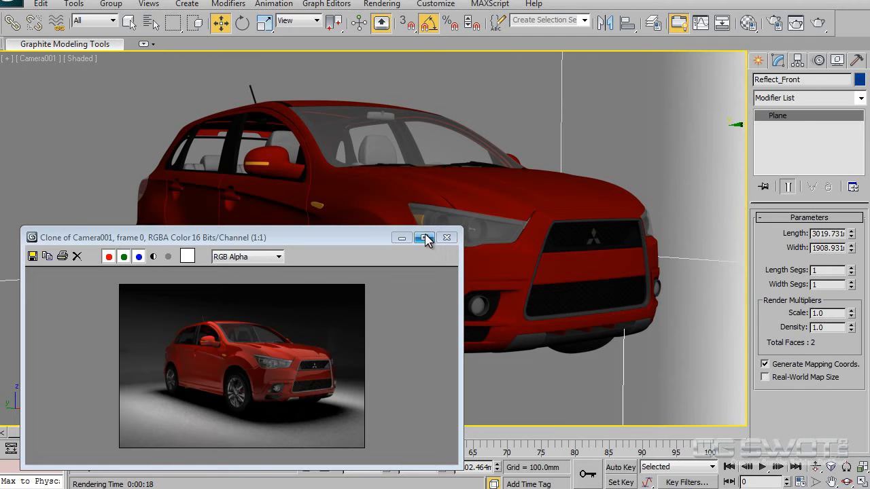
drag(365, 237, 506, 256)
click(593, 257)
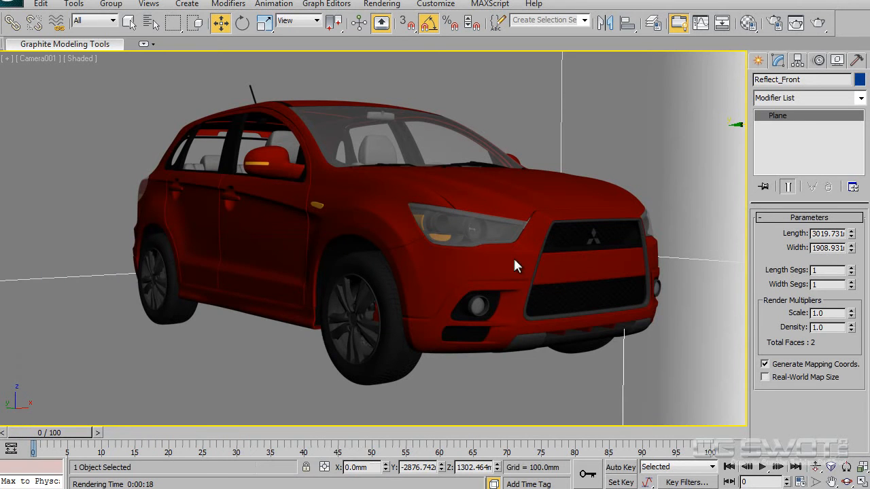
- Save the scene and switch the top view to wireframe display with nothing selected
key(t)
scroll(450, 271, down, 12)
middle_drag(450, 272, 478, 185)
click(239, 353)
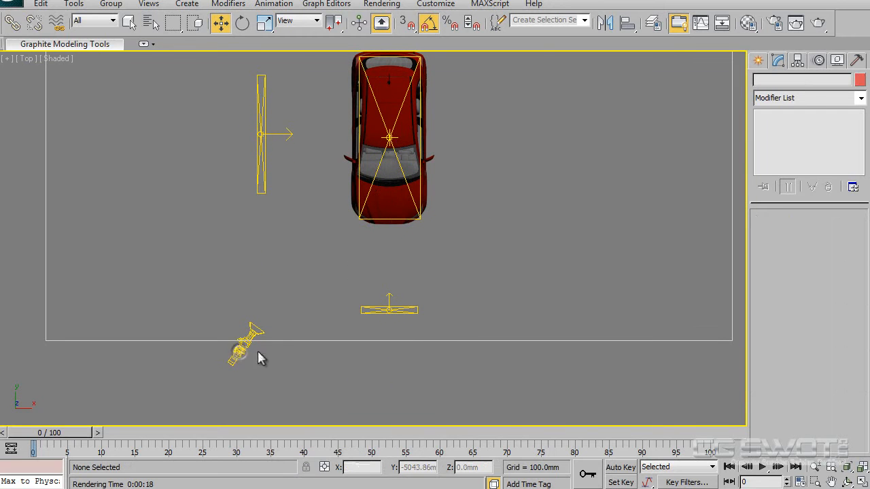
key(ctrl+s)
key(F3)
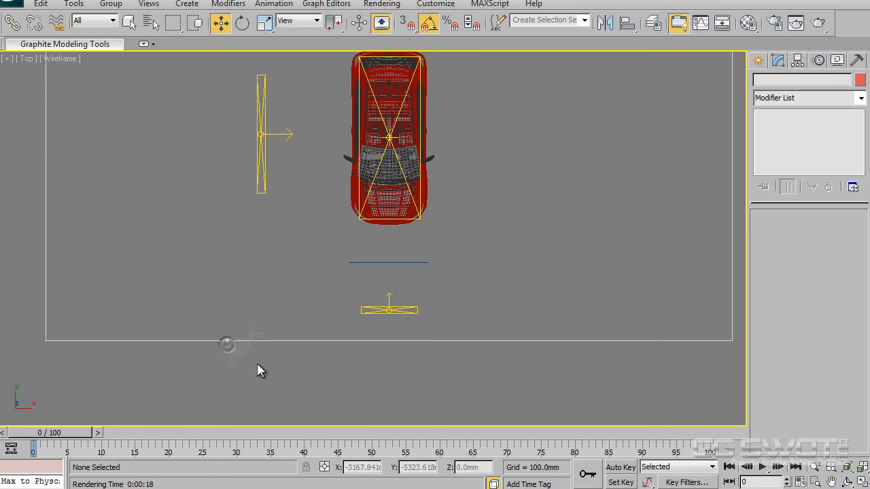
- Unfreeze the Cams layer, then select Camera001 and turn on Show Cone
click(654, 24)
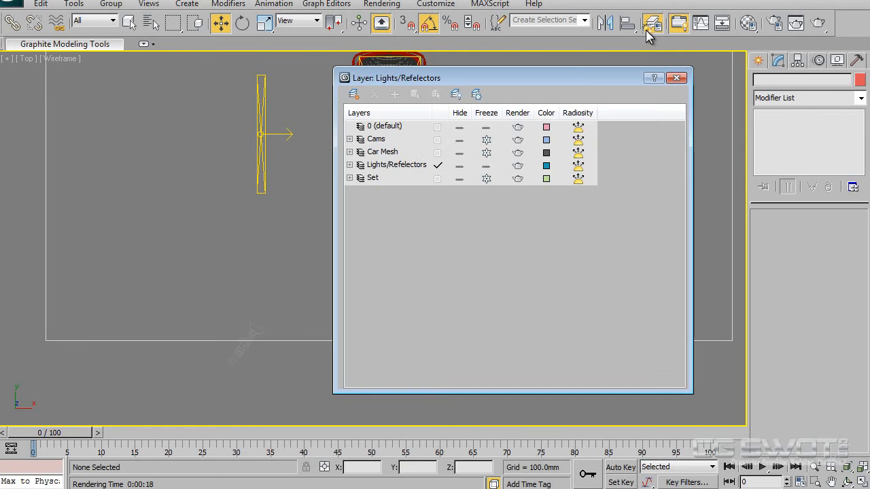
click(486, 140)
click(242, 347)
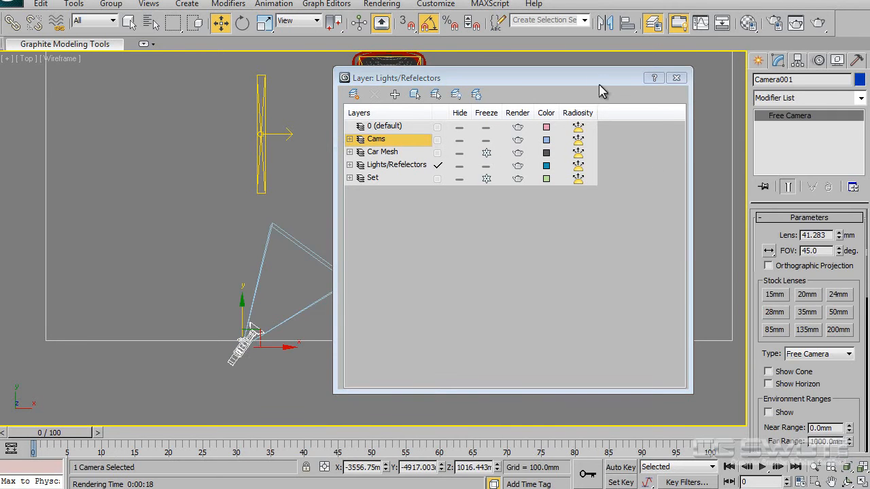
drag(602, 94, 519, 76)
click(790, 375)
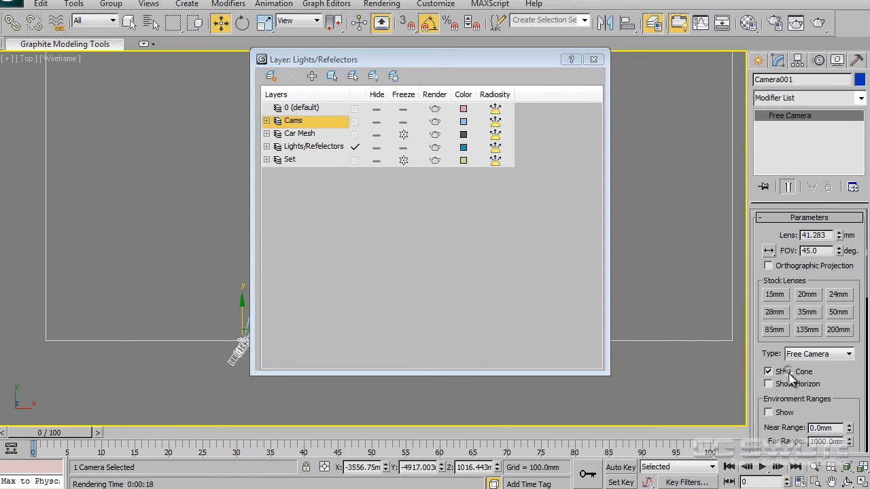
scroll(841, 394, down, 5)
scroll(842, 394, up, 5)
- Set Camera001's lens to 35 mm
drag(551, 60, 691, 112)
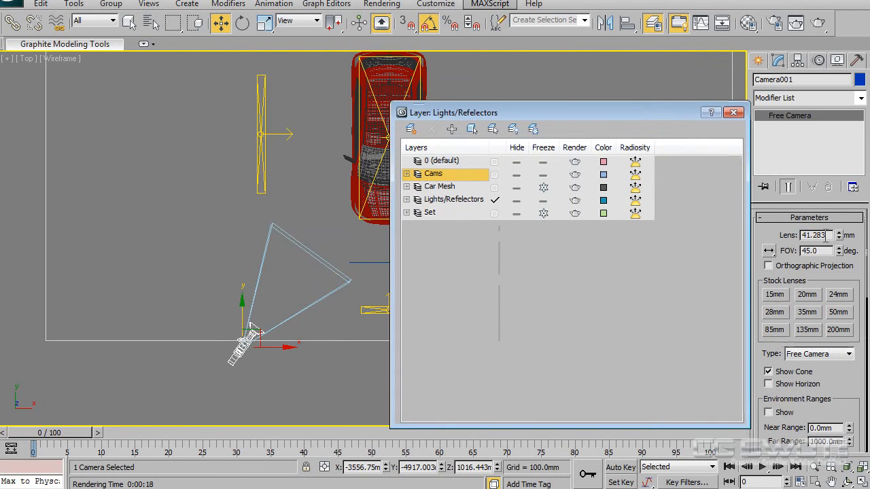
drag(832, 236, 765, 236)
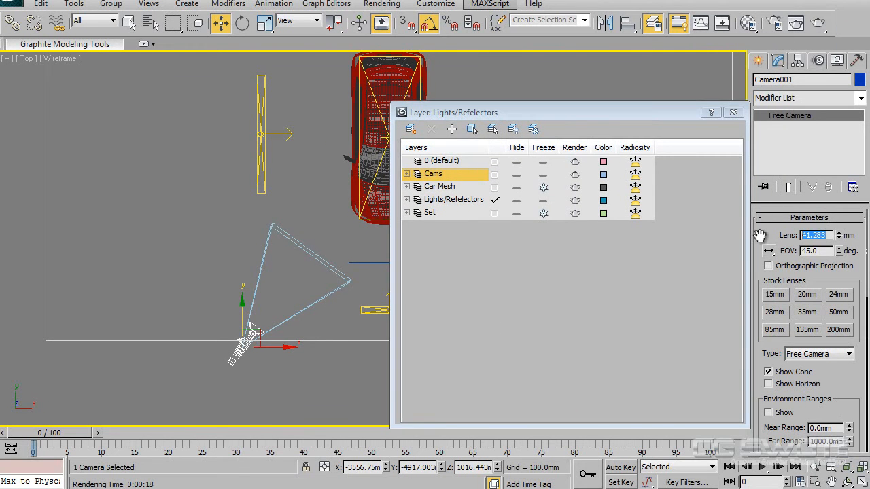
text(35)
key(Return)
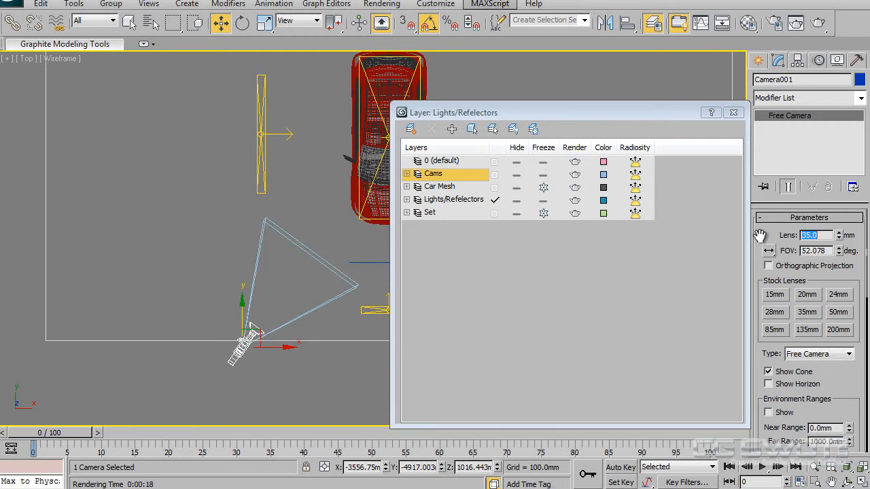
drag(639, 115, 615, 102)
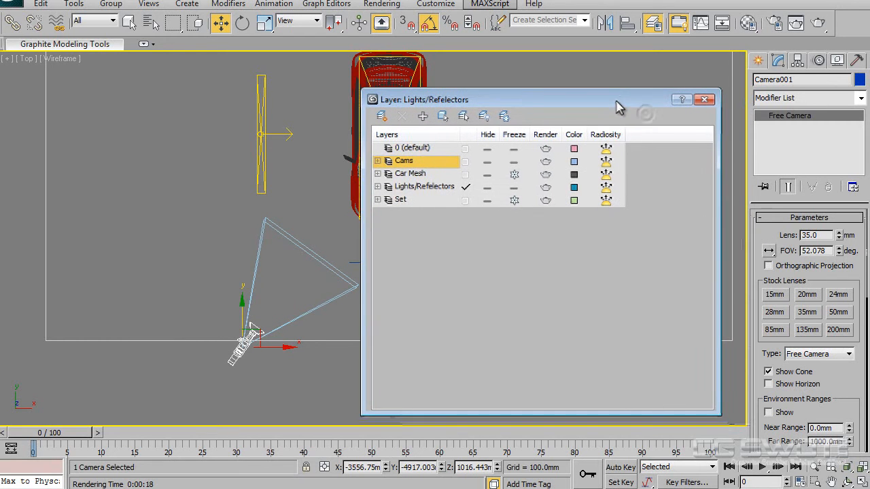
- Increase Camera001's target distance to about 7429 mm so its cone reaches past the car, and freeze the Cams layer again
drag(841, 396, 844, 306)
scroll(844, 307, down, 2)
scroll(844, 307, up, 2)
scroll(845, 308, down, 5)
drag(857, 350, 868, 234)
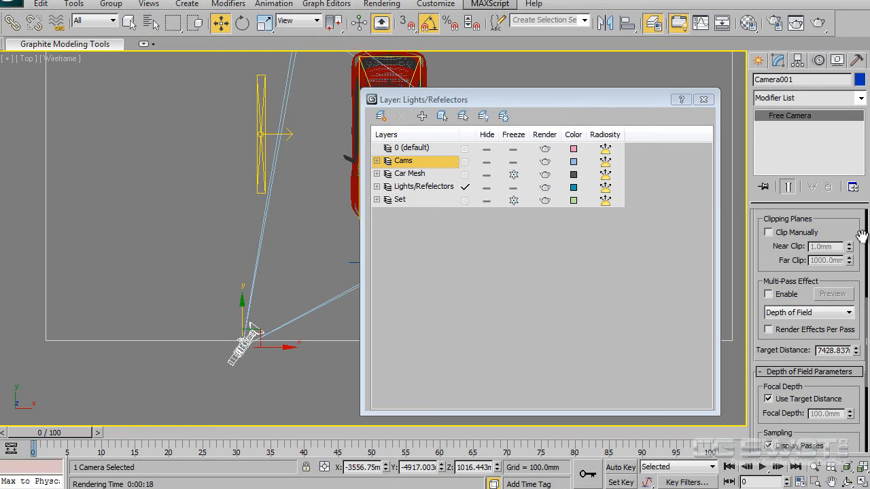
click(513, 162)
click(704, 100)
- Move the Reflect_Front plane along X to about 889 mm, out of the camera's cone
middle_drag(528, 279, 511, 307)
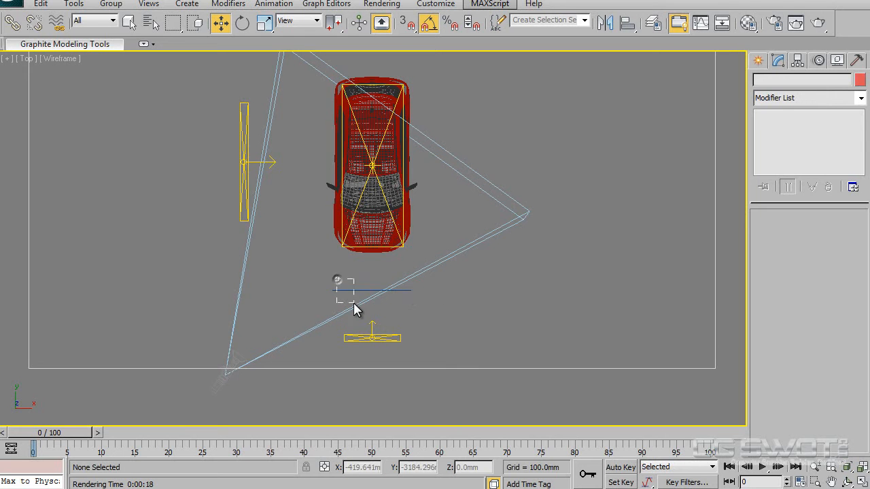
click(343, 290)
drag(413, 290, 448, 290)
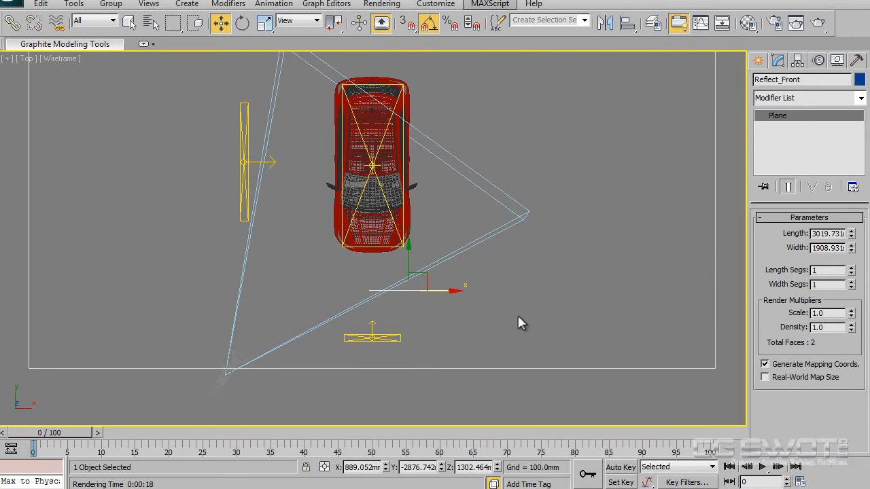
- Render the Camera001 view to check the reflection on the car's front, and close the rendered frame
key(c)
click(818, 25)
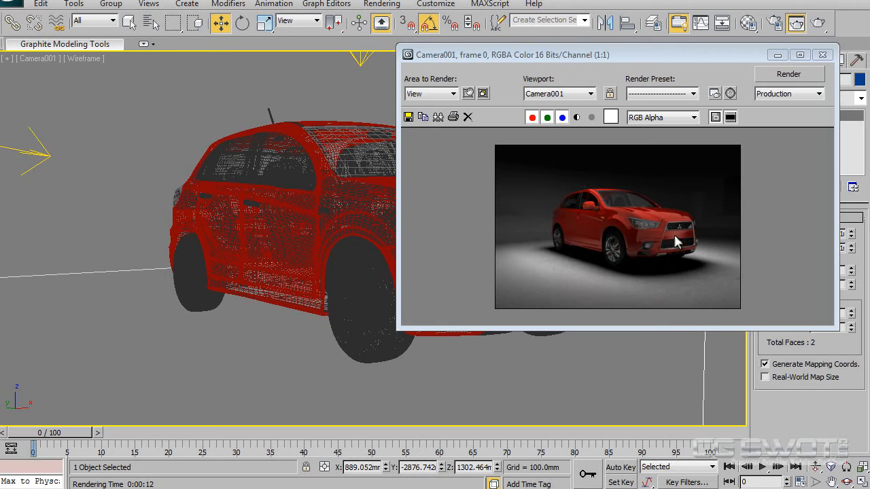
click(822, 54)
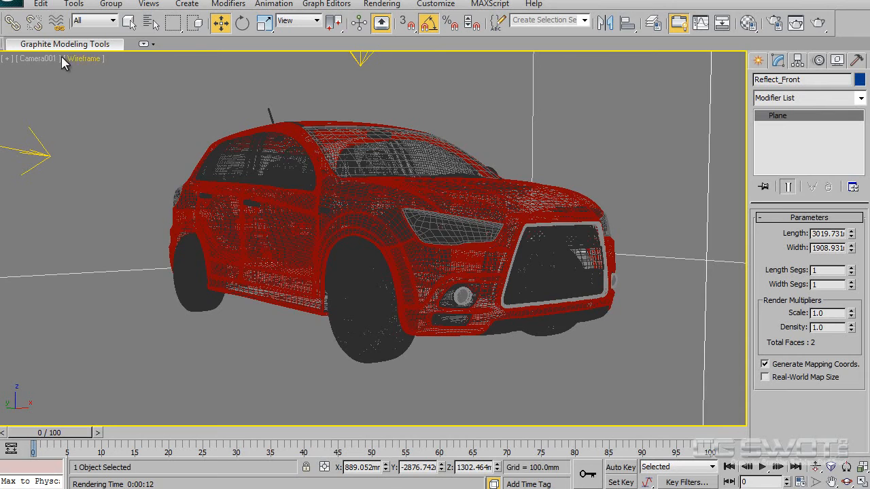
- Show safe frames in the Camera001 view and switch it to shaded display
click(38, 59)
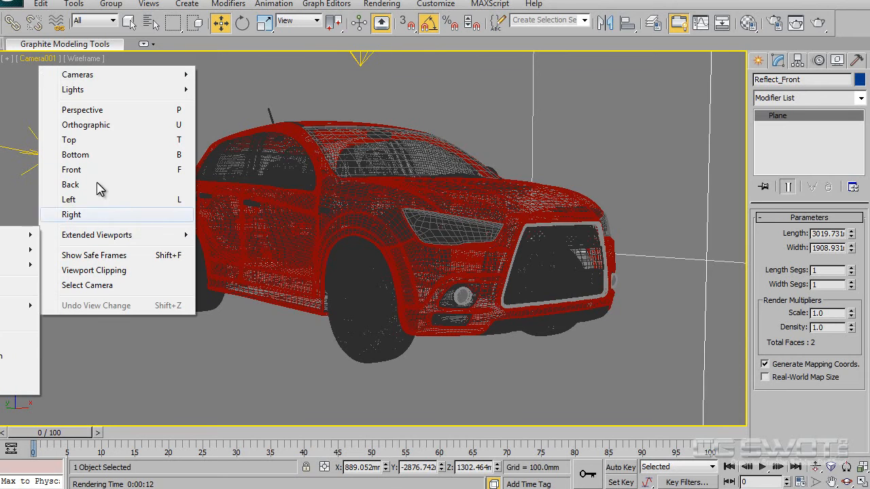
click(109, 258)
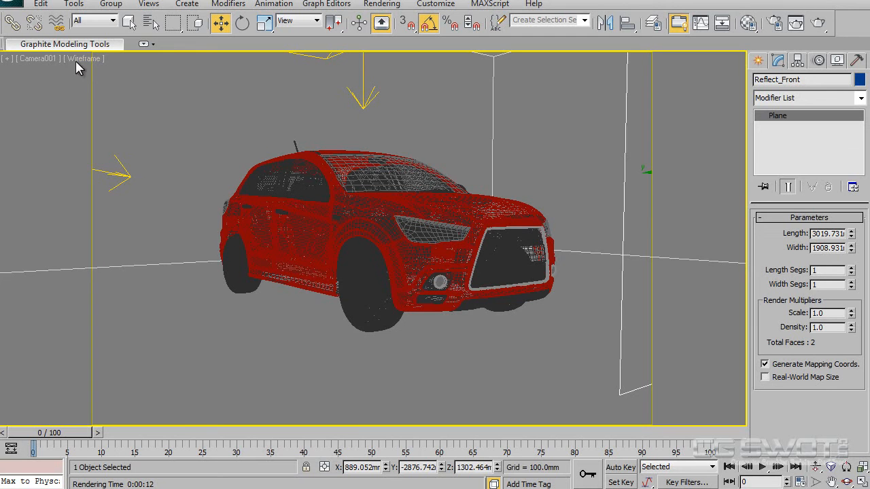
key(F3)
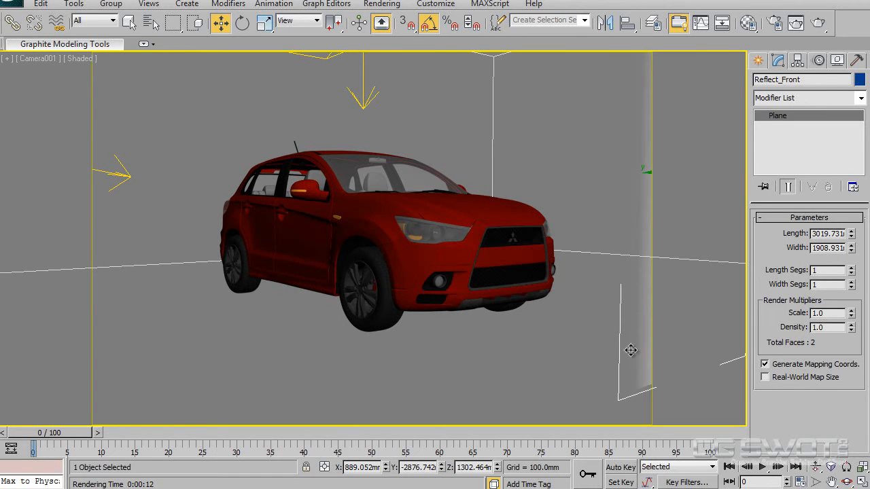
- Dolly Camera001 closer to the car, orbit it slightly and truck it so the whole car sits within the safe frame
click(816, 467)
drag(460, 288, 460, 288)
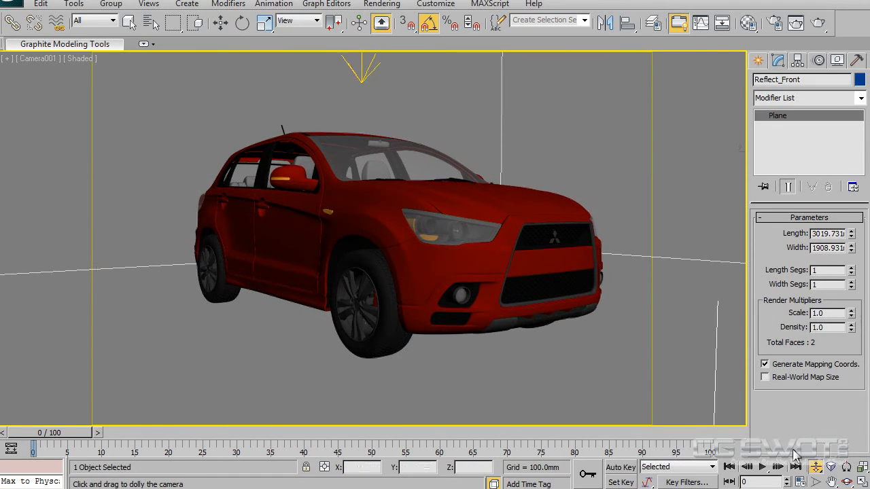
click(846, 482)
drag(507, 331, 514, 333)
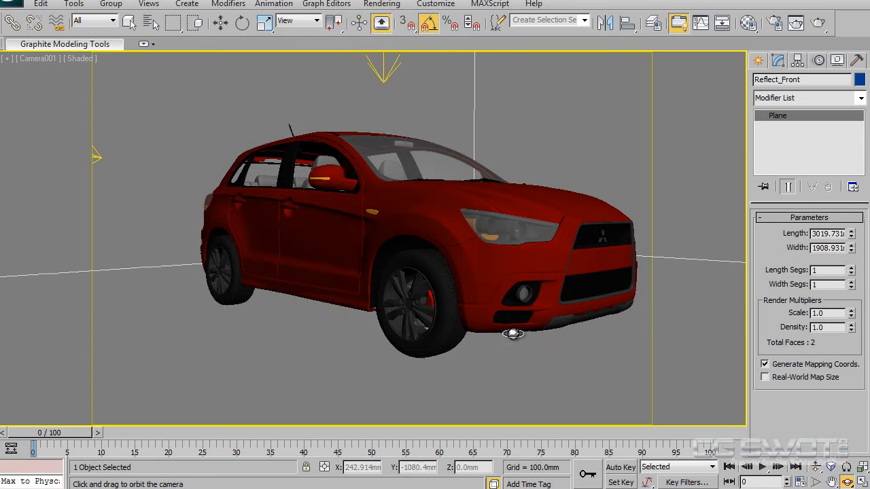
click(832, 482)
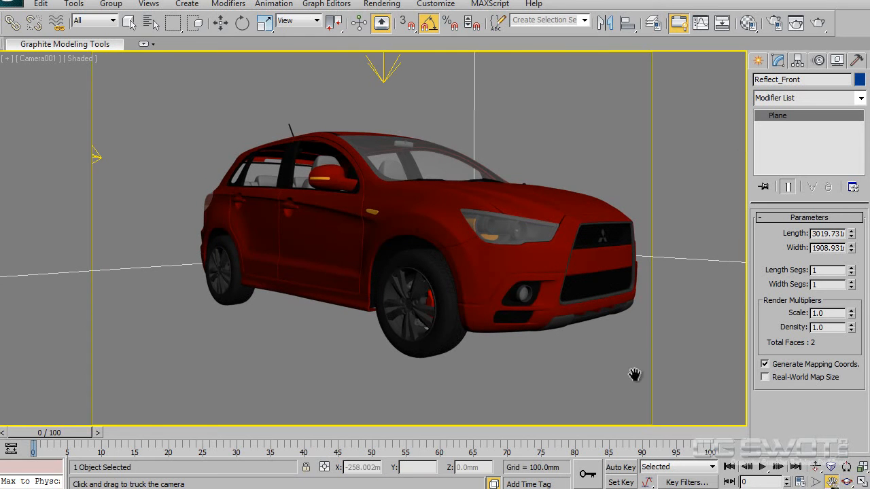
drag(556, 321, 518, 323)
right_click(583, 331)
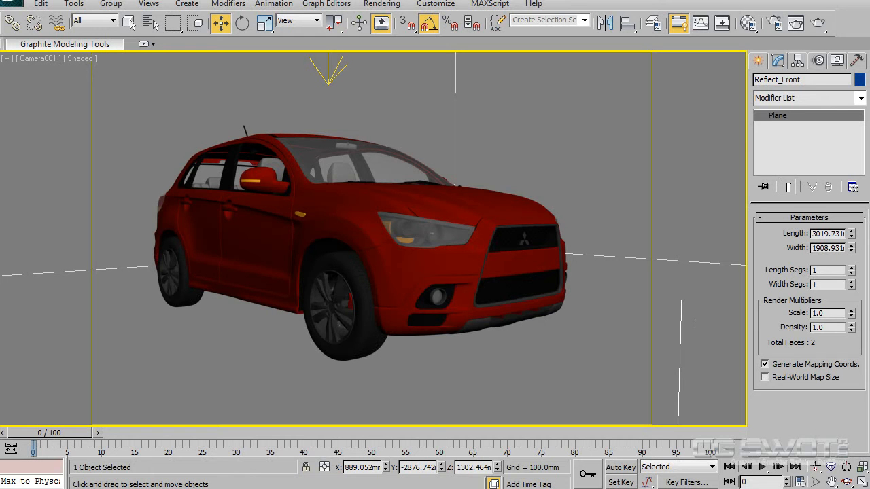
- Render the reframed Camera001 view, clone the rendered frame for comparison and close the original
click(818, 23)
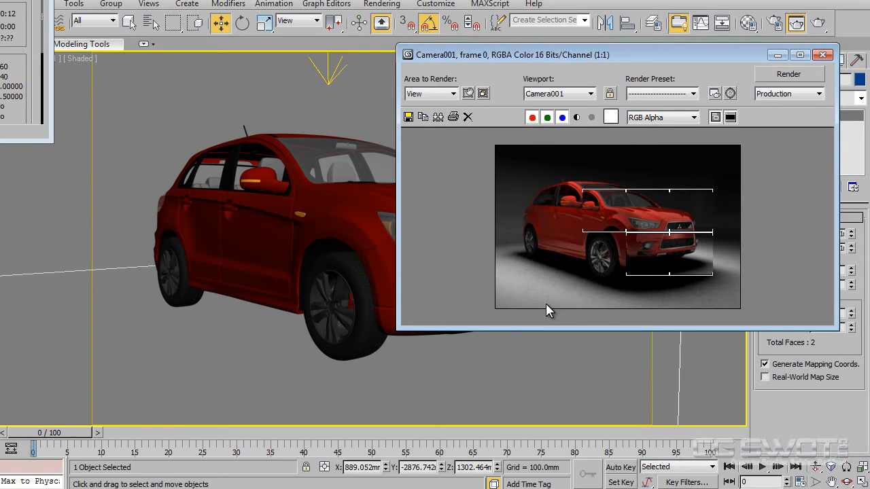
drag(714, 61, 524, 63)
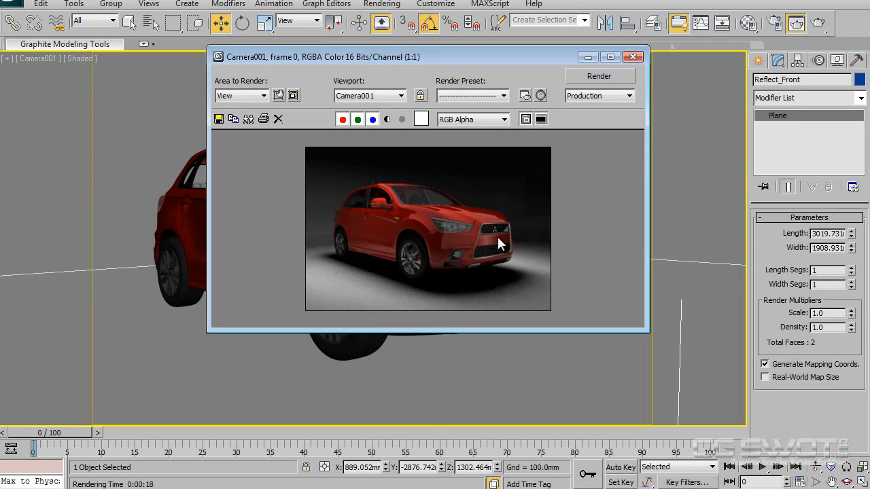
click(248, 120)
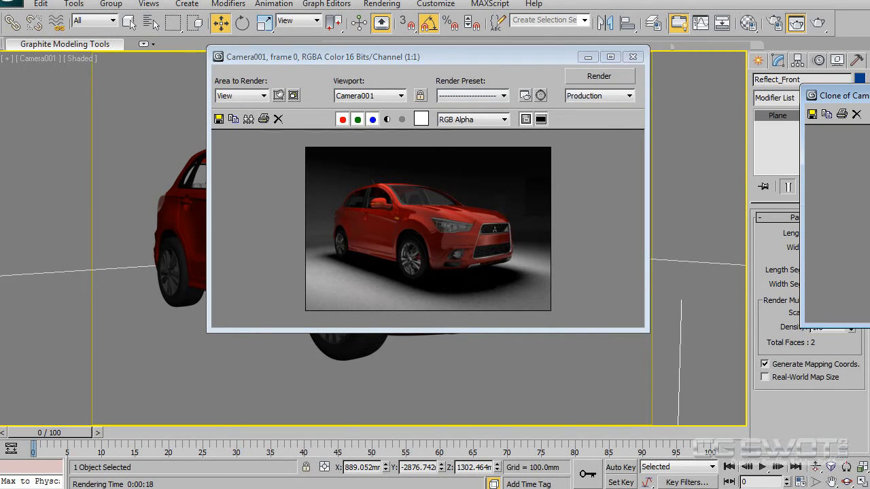
mouse_move(836, 96)
mouse_down()
mouse_move(266, 229)
mouse_move(254, 266)
mouse_up()
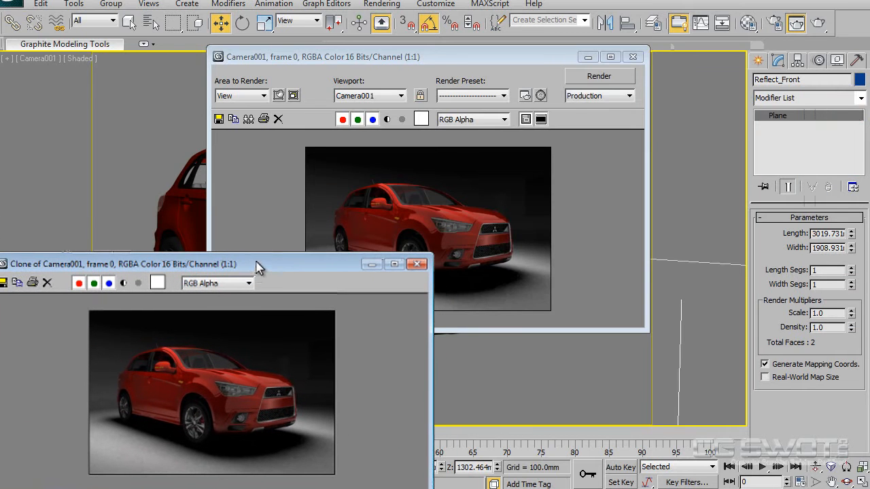
click(633, 59)
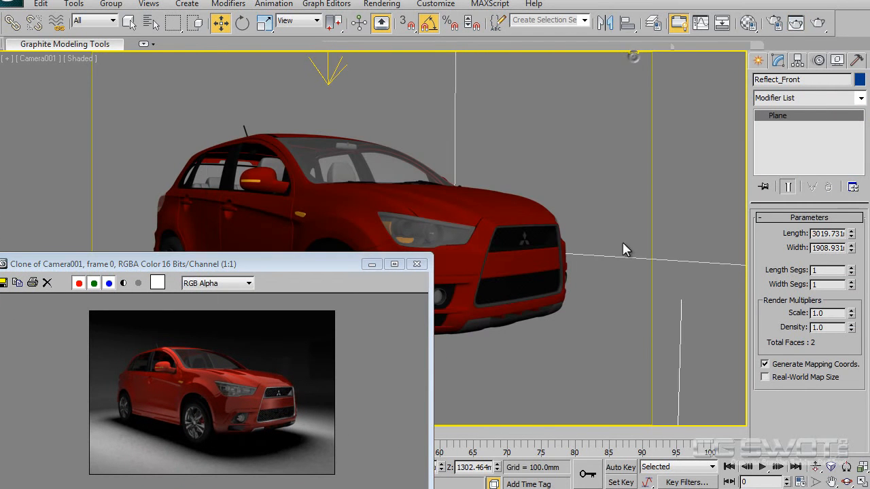
- Hide the Reflect_Front plane, render Camera001 without it and compare the result with the cloned frame
right_click(707, 314)
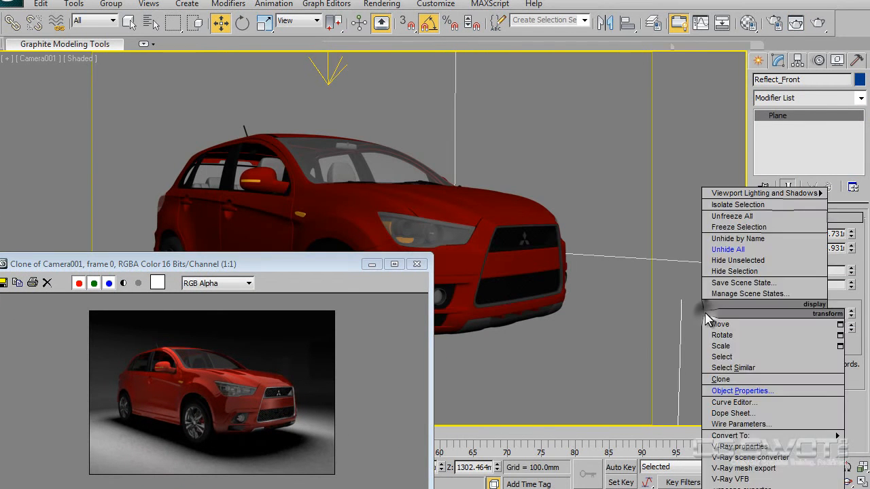
click(759, 271)
click(818, 23)
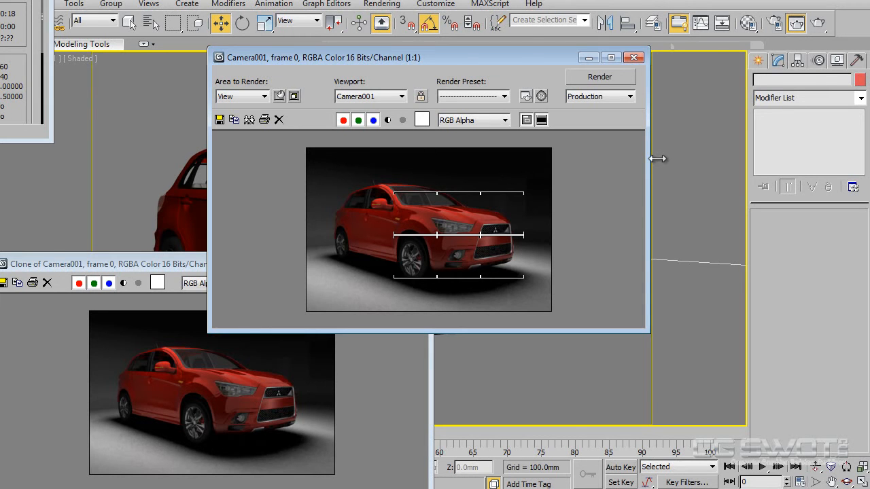
mouse_move(522, 60)
mouse_down()
mouse_move(590, 65)
mouse_move(707, 20)
mouse_up()
drag(321, 264, 370, 61)
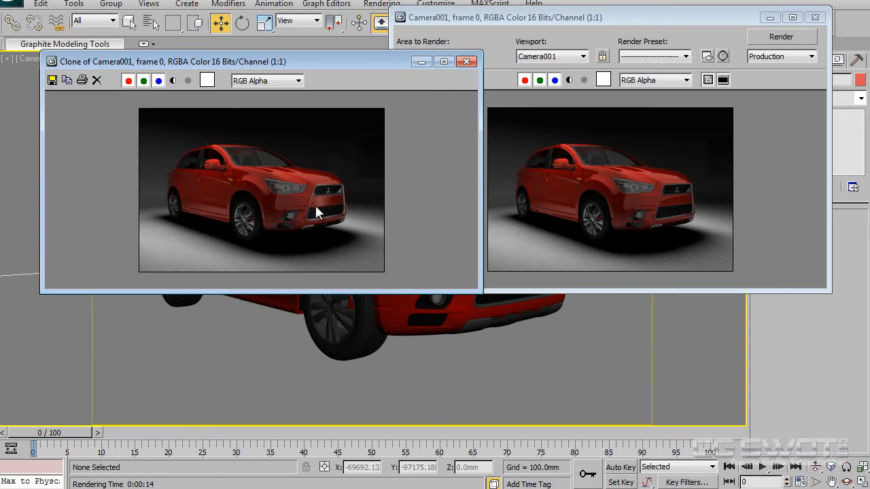
click(815, 17)
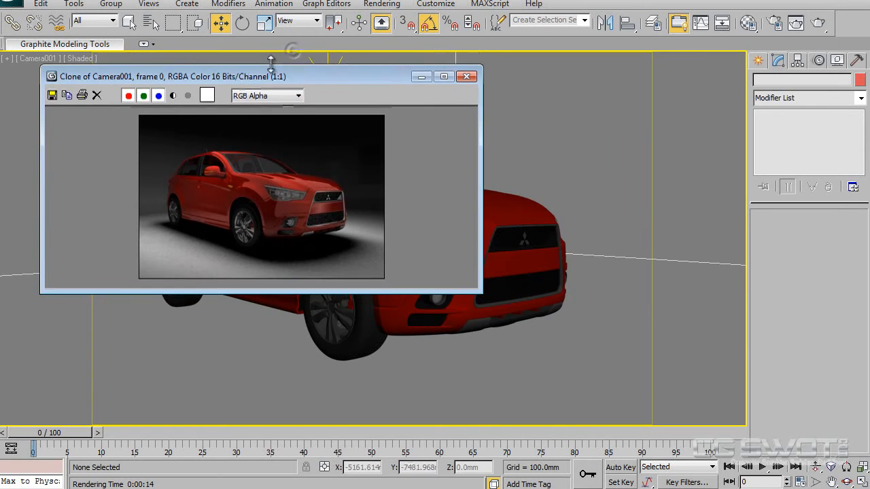
- Unhide all objects and select the Reflect_Front plane
drag(265, 63, 242, 69)
right_click(552, 154)
click(603, 92)
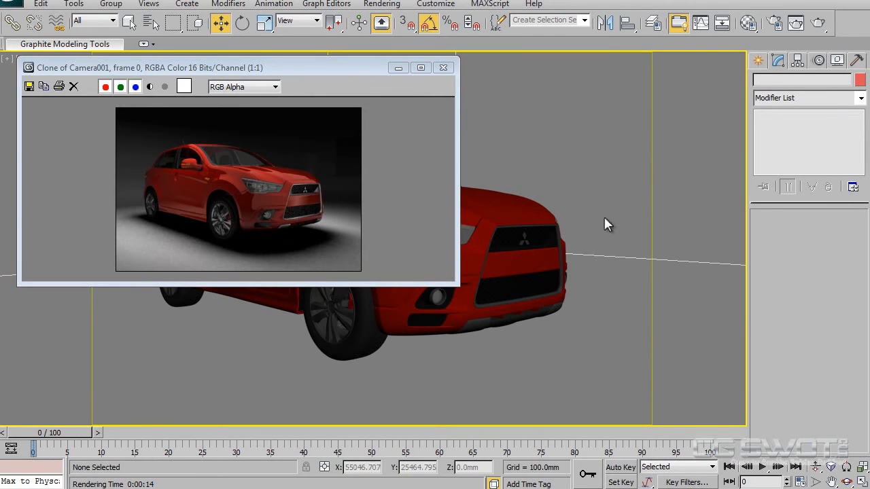
click(719, 208)
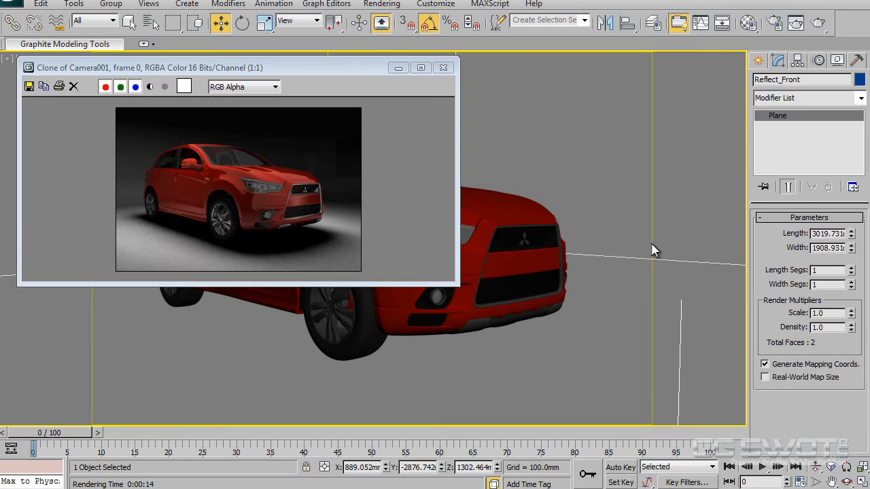
- Narrow the white band in the Reflector material's opacity Gradient Ramp by moving the inner dark flags to positions 24 and 77
key(m)
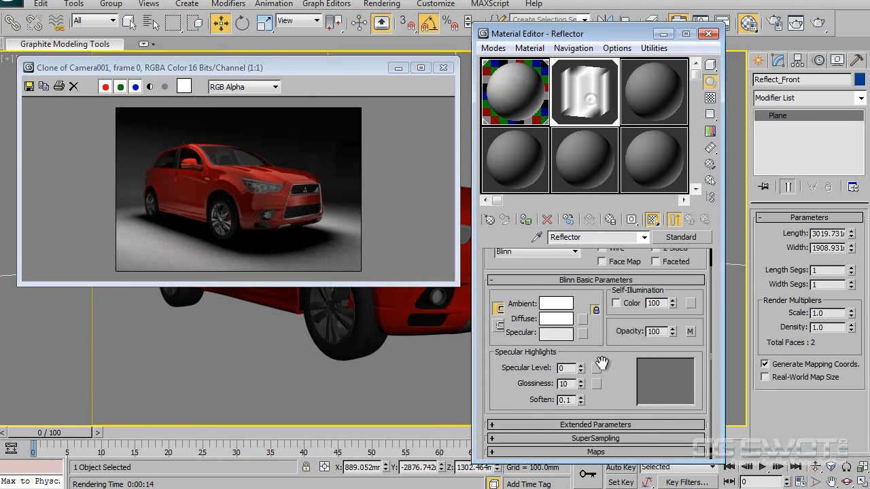
click(690, 335)
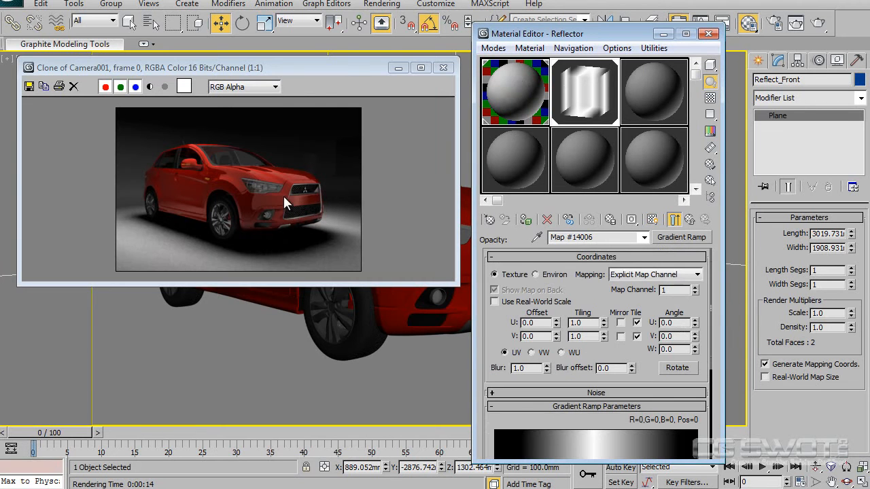
scroll(658, 380, down, 3)
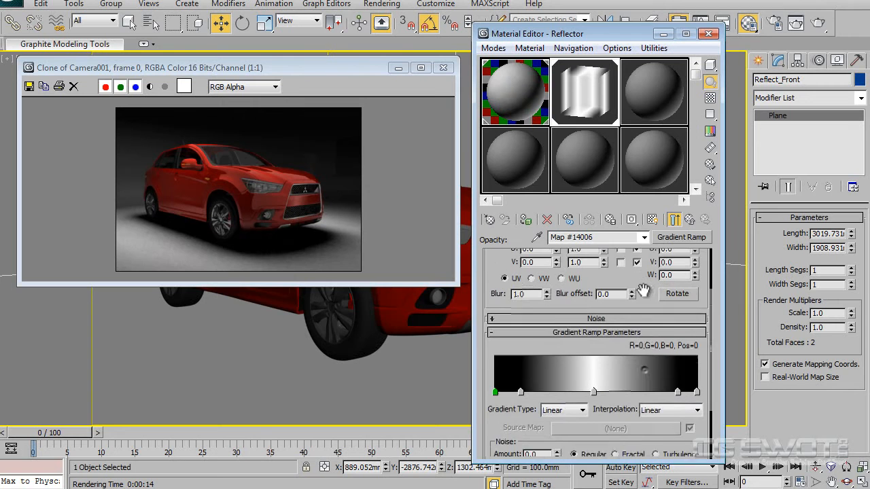
click(661, 381)
drag(662, 381, 652, 380)
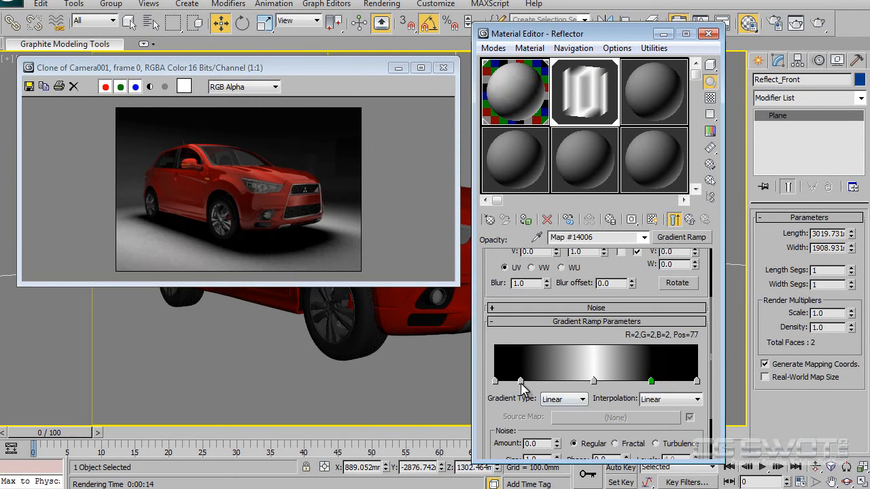
drag(520, 381, 543, 382)
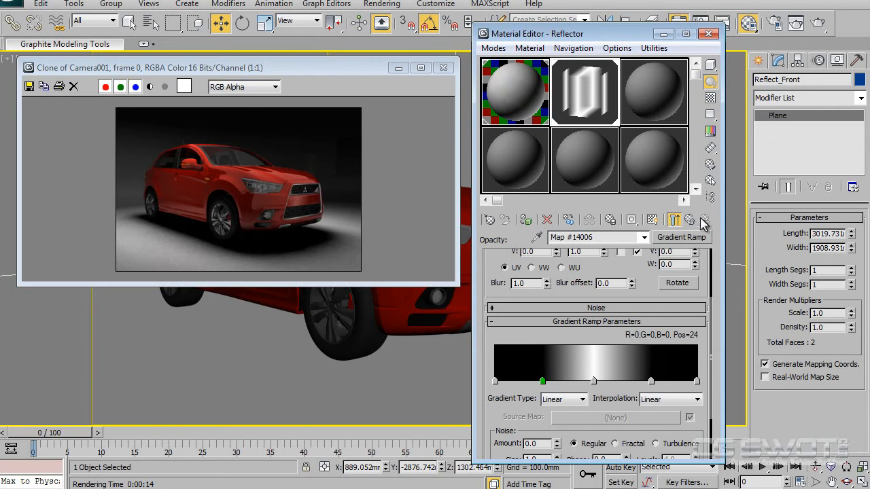
- Render Camera001 with the narrowed gradient, compare it with the cloned frame and close both frames
click(817, 24)
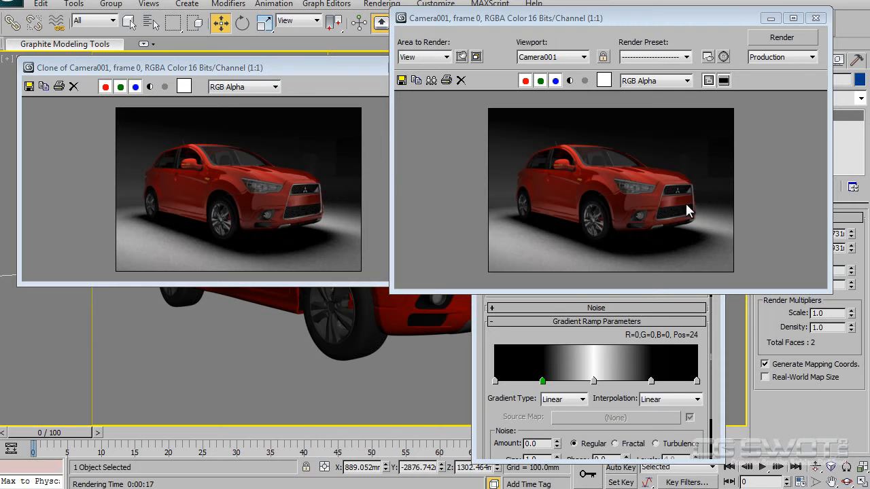
click(816, 21)
click(446, 67)
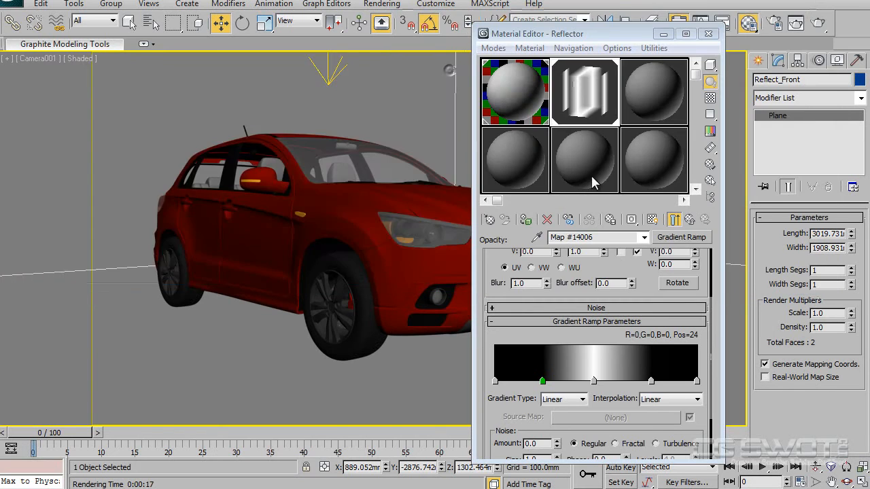
- Widen the gradient's white band by moving the inner dark flags outward, the upper one to 83, and adding a near-white flag at 54
drag(653, 382, 663, 383)
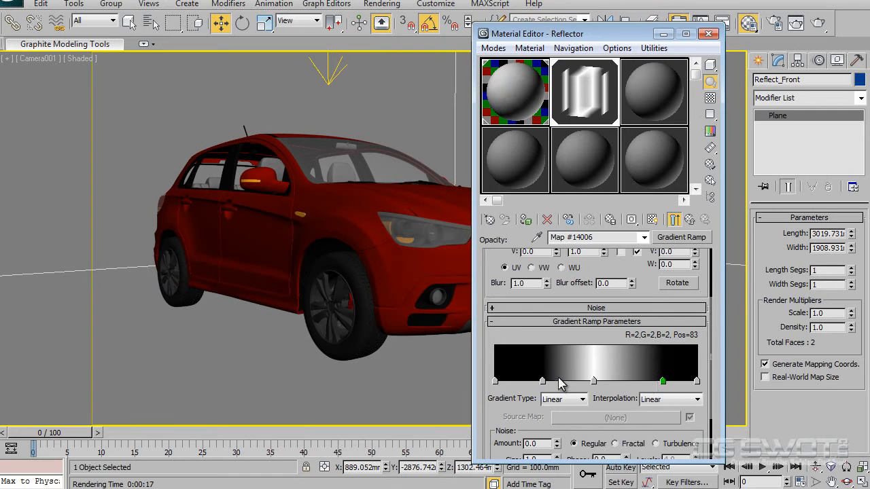
drag(544, 382, 533, 382)
click(594, 381)
drag(594, 376, 604, 378)
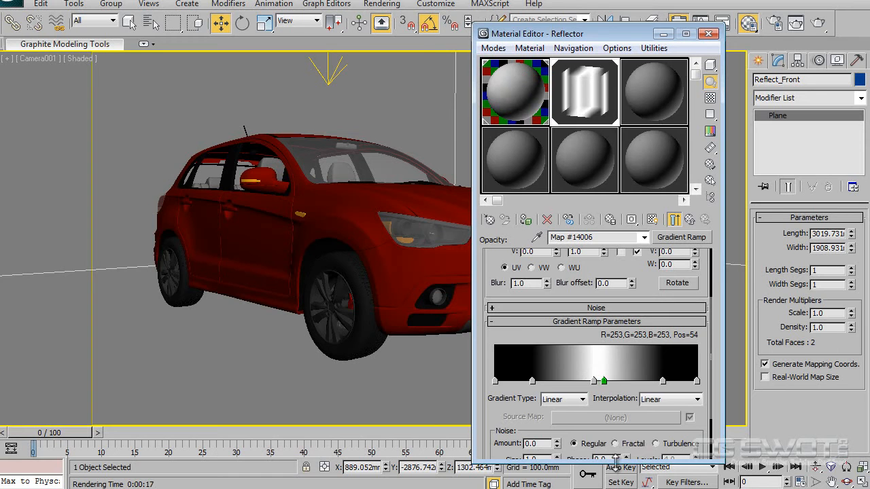
click(708, 34)
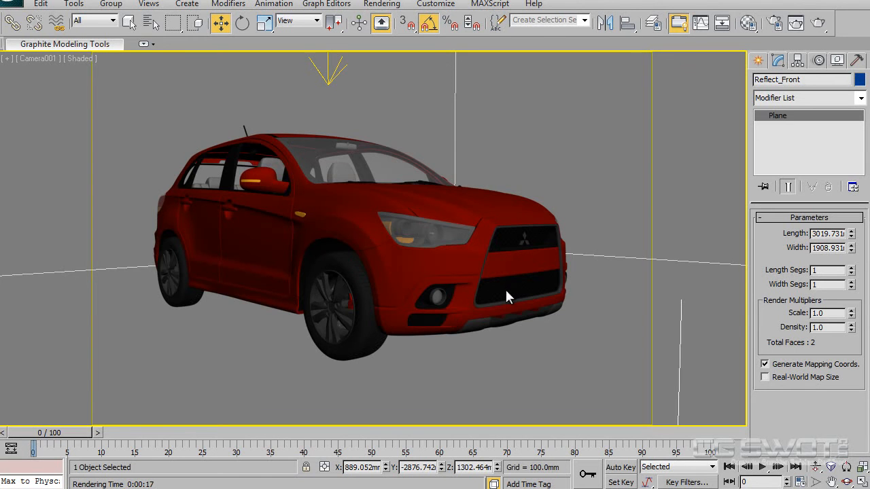
- Clone the Reflect_Front plane in the Left view as a copy rotated 90 degrees and name it Reflect_Top
key(t)
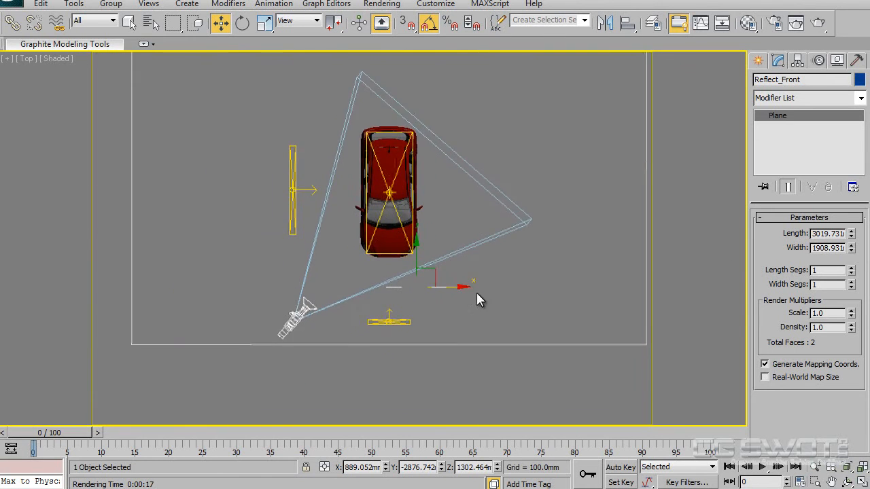
click(431, 303)
click(416, 283)
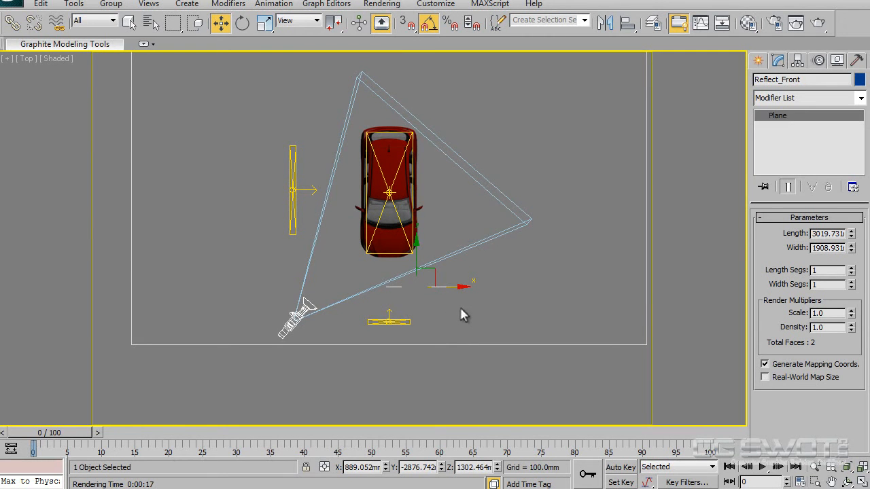
key(l)
right_click(497, 188)
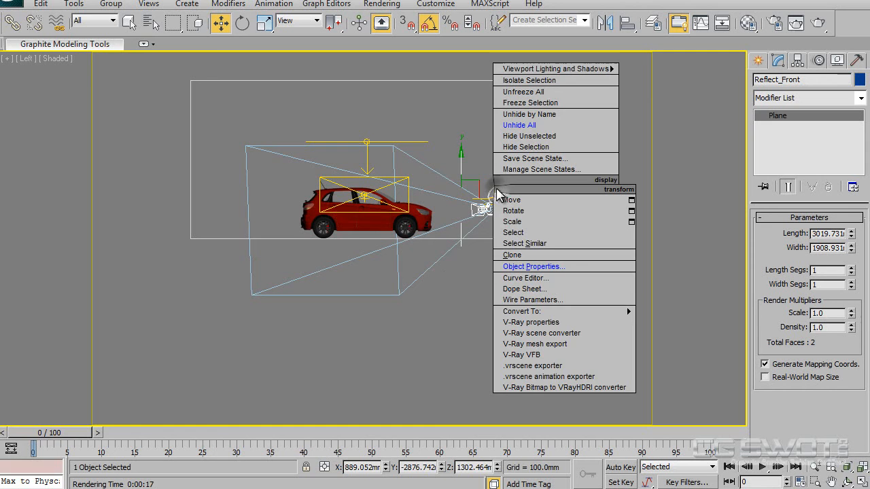
click(530, 216)
mouse_move(496, 178)
shift+mouse_down()
mouse_move(486, 139)
mouse_move(469, 122)
shift+mouse_up()
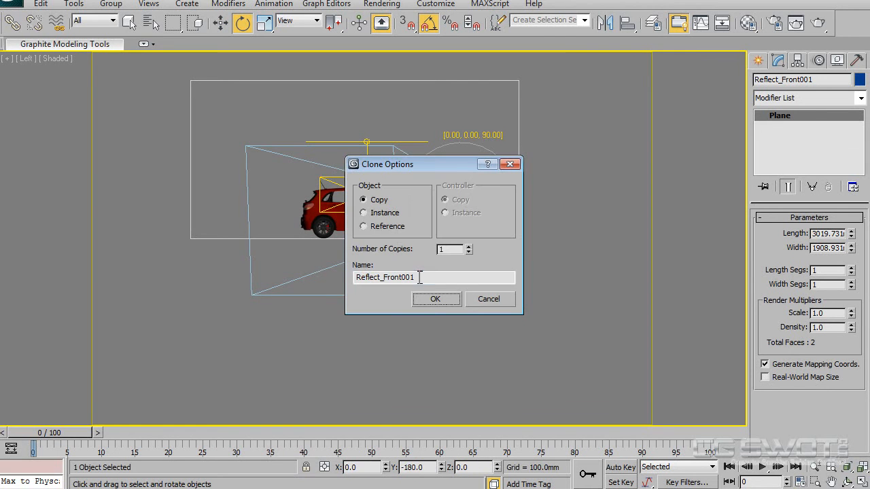
drag(423, 278, 384, 278)
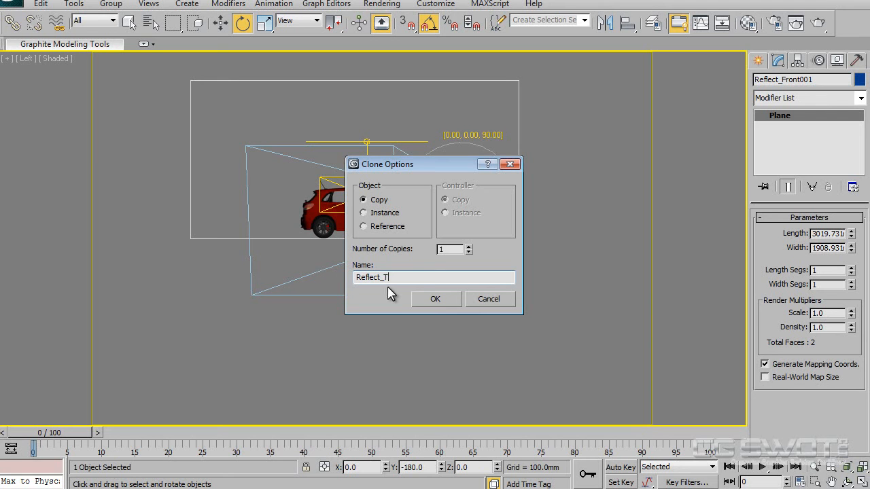
key(Return)
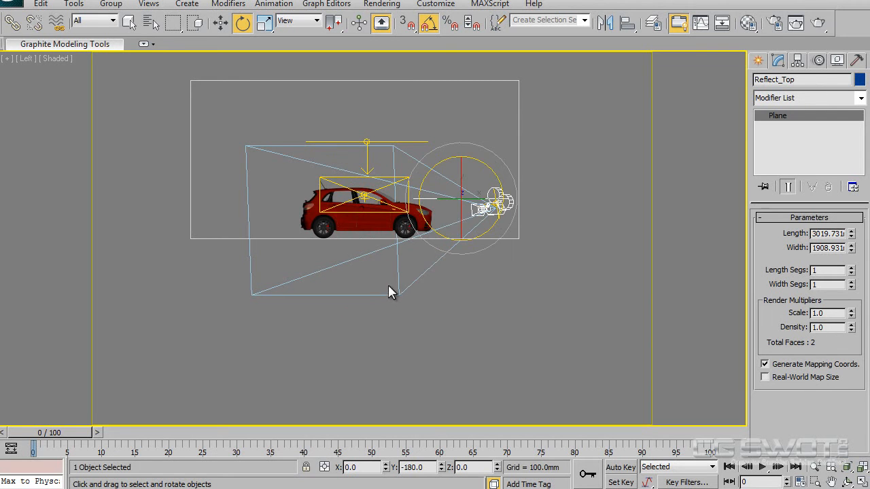
- Move Reflect_Top above the car and centre it over the roof at about X 274, Y 219, Z 2793 mm
right_click(482, 202)
click(499, 221)
drag(484, 178, 383, 135)
key(t)
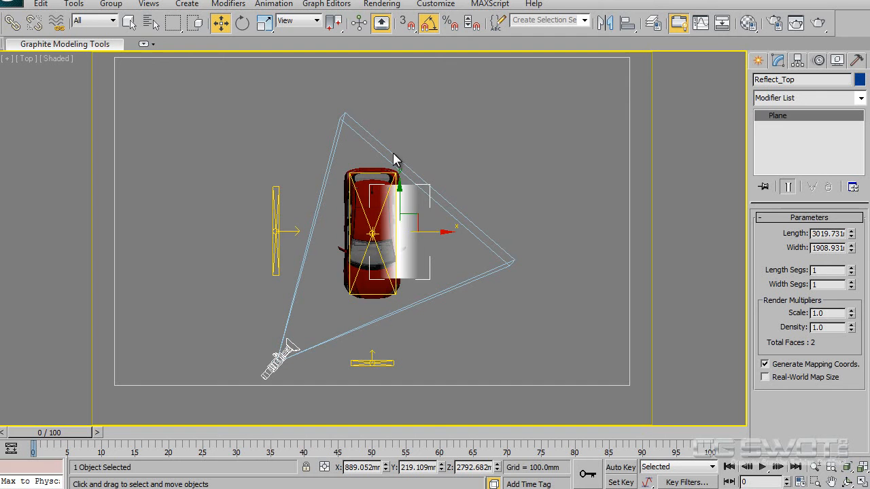
drag(431, 231, 413, 225)
- Stretch Reflect_Top along the car's length in the Top view by scaling its Y axis to about 489 percent
scroll(412, 226, up, 3)
right_click(415, 231)
click(442, 262)
drag(380, 167, 380, 80)
scroll(408, 195, down, 3)
drag(367, 191, 367, 155)
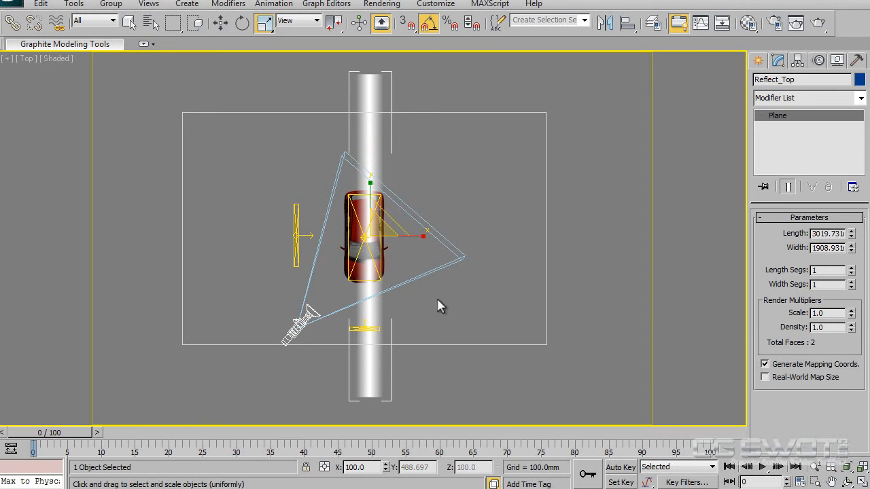
- Exclude Reflect_Front and Reflect_Top from the TopLight's illumination and shadow casting
alt+middle_drag(387, 317, 524, 270)
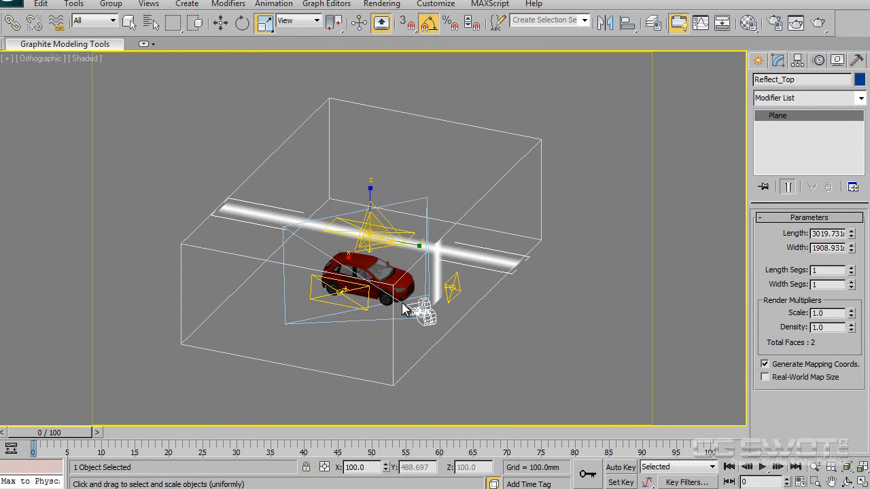
scroll(414, 310, up, 6)
alt+middle_drag(419, 304, 380, 300)
right_click(452, 213)
click(429, 223)
click(422, 221)
right_click(423, 222)
click(429, 228)
click(423, 222)
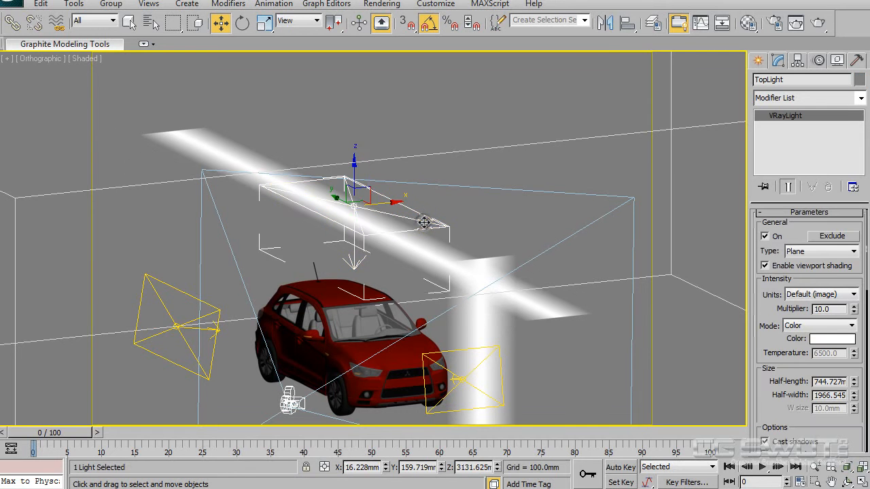
click(832, 236)
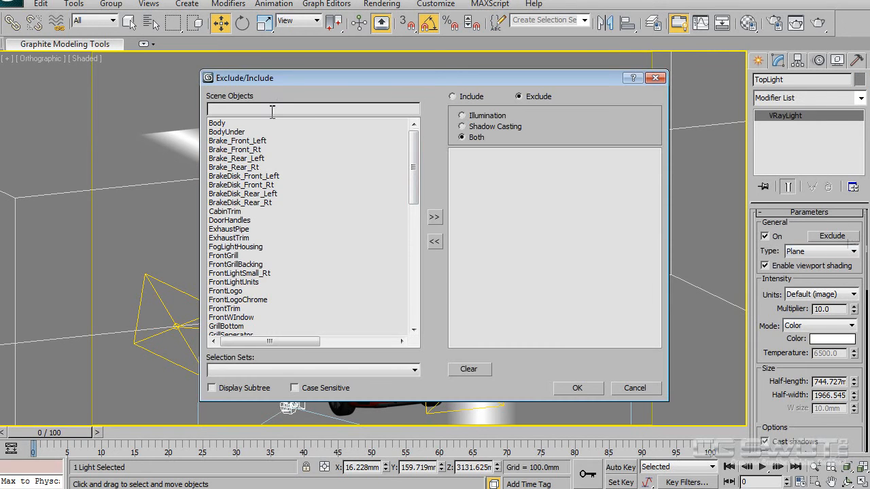
text(Refl)
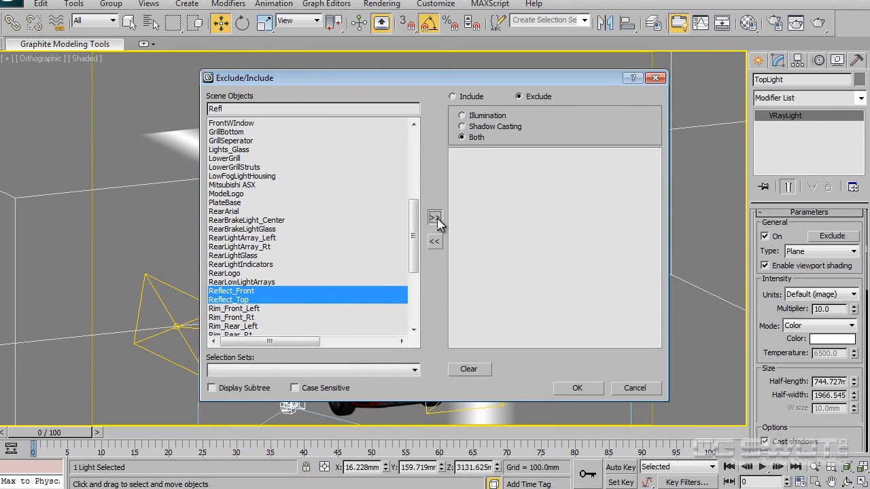
click(434, 218)
click(577, 389)
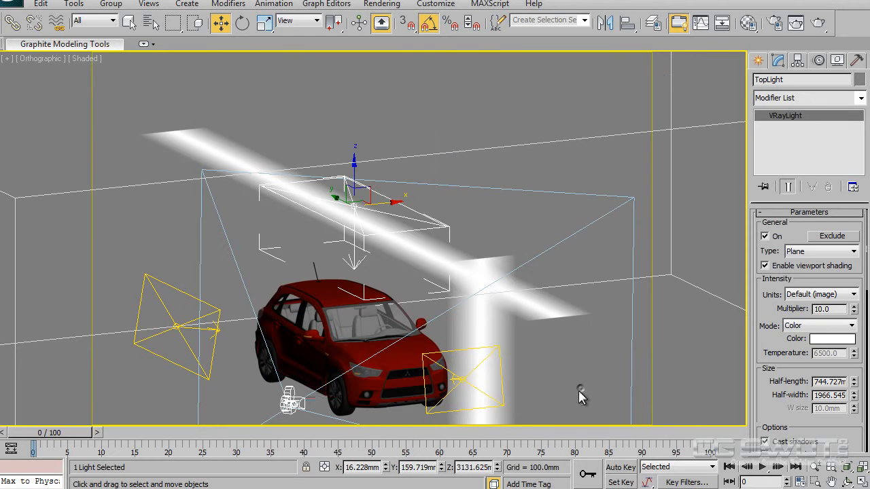
- Add Reflect_Front and Reflect_Top to the SideLight's exclude list for both illumination and shadow casting
click(215, 313)
click(837, 235)
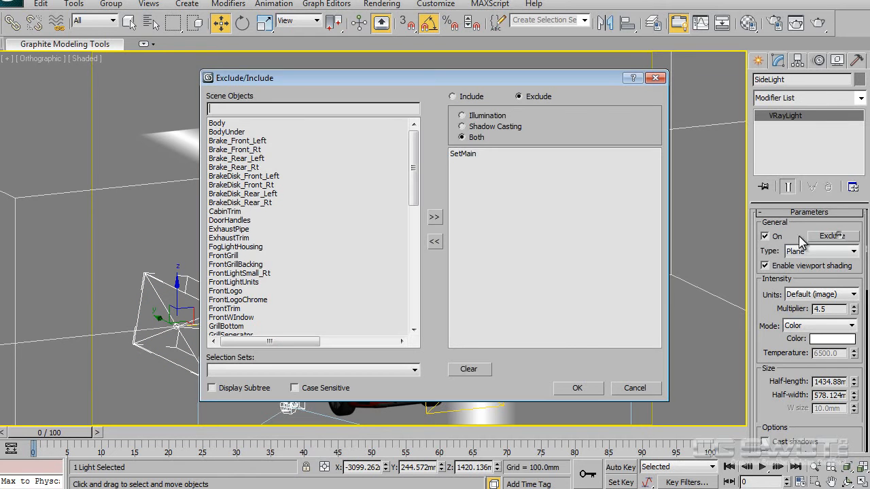
click(314, 110)
text(Refl)
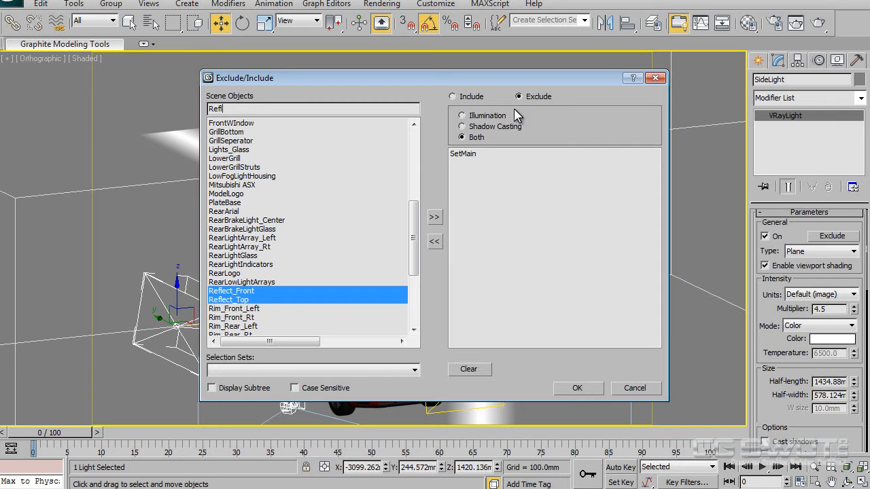
click(435, 217)
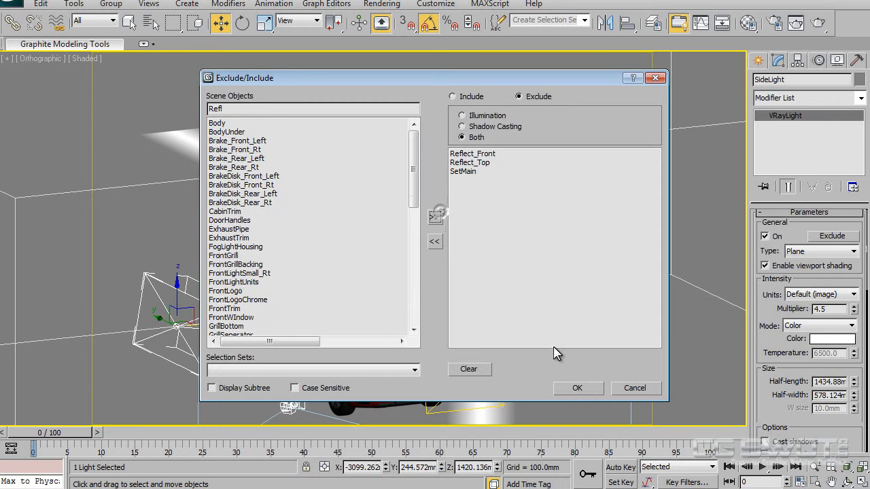
click(573, 388)
- Add Reflect_Top to the FrontLight's exclude list
click(460, 379)
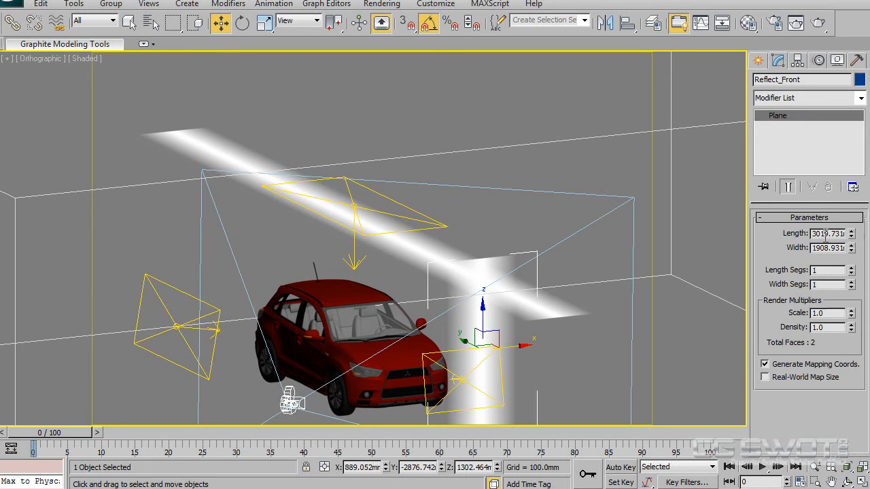
click(438, 412)
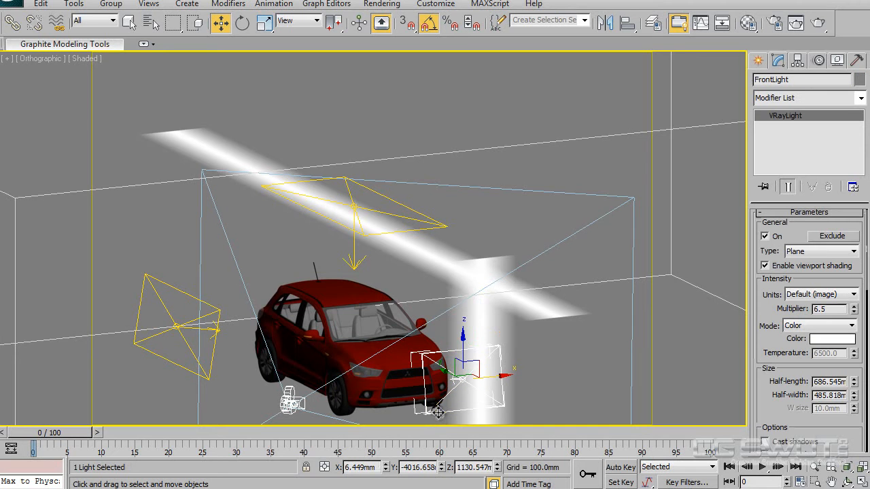
click(841, 235)
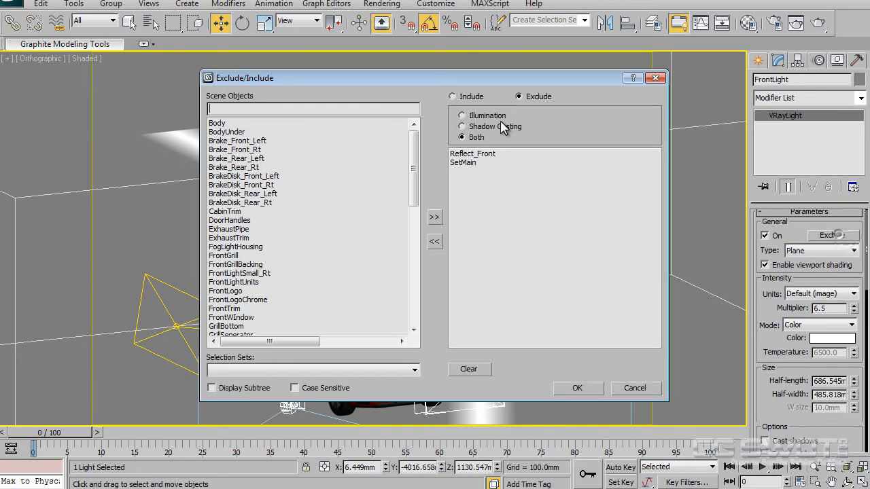
click(250, 109)
text(ref)
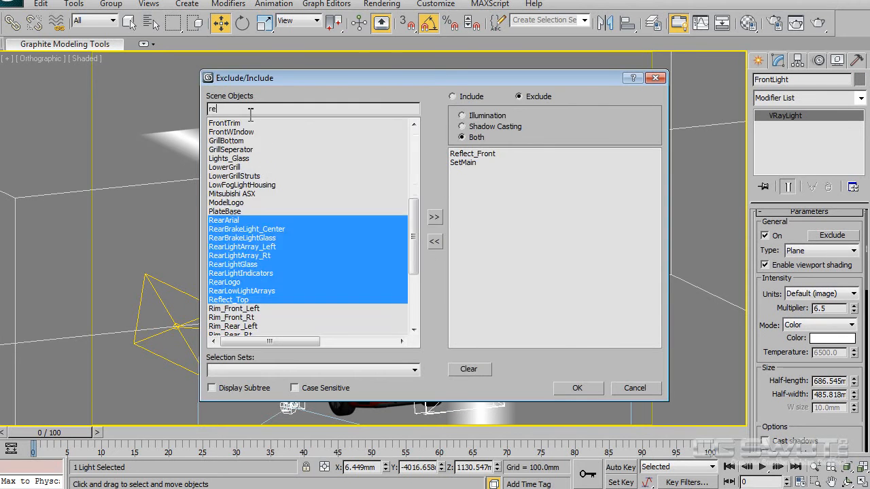
double_click(280, 299)
click(589, 393)
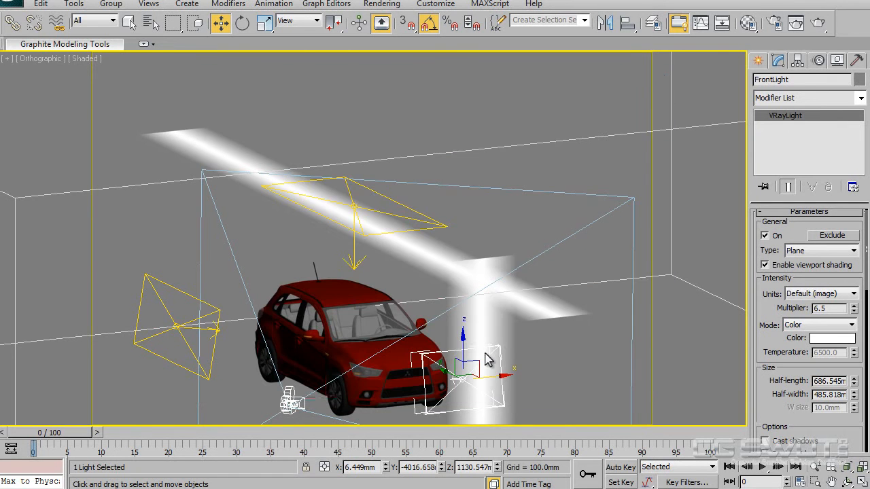
- Return to the Camera001 view, reopen the last rendered frame and clone it for comparison
key(c)
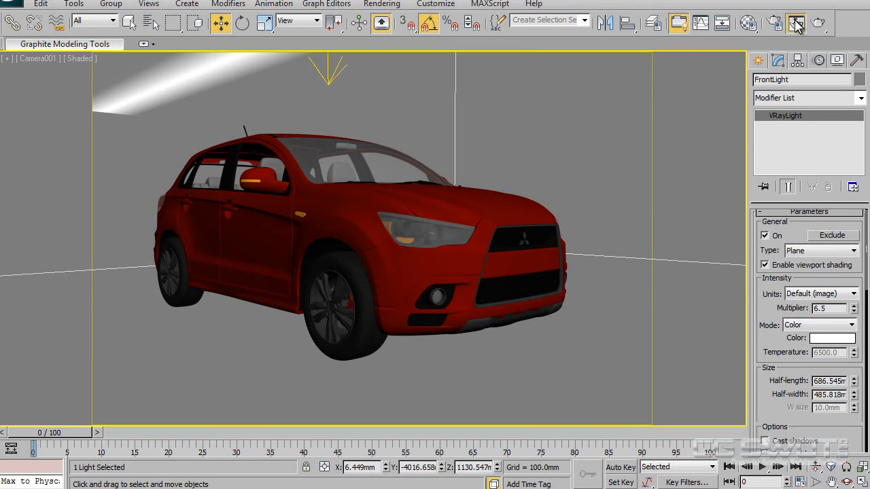
click(796, 23)
drag(660, 28, 288, 218)
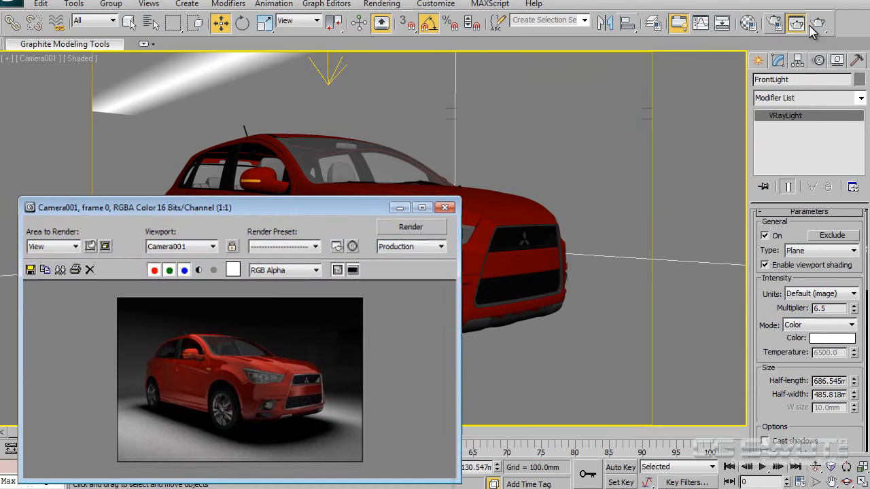
click(61, 270)
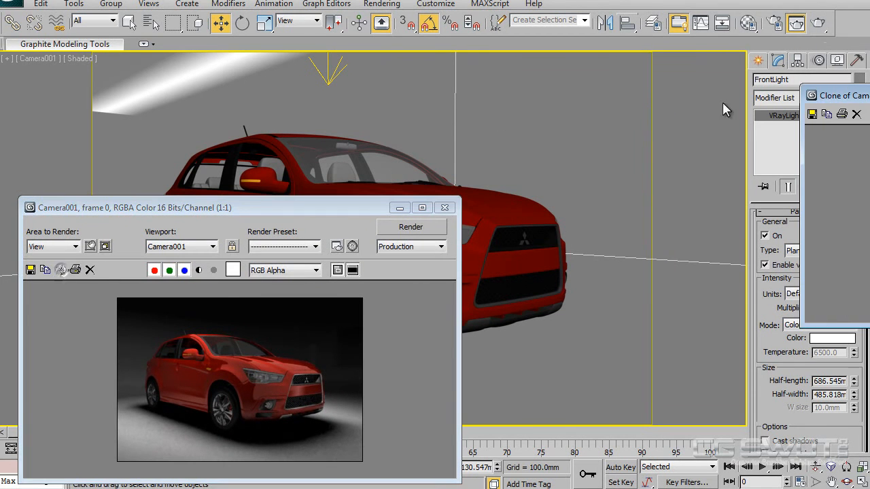
mouse_move(847, 58)
mouse_down()
mouse_move(309, 141)
mouse_move(138, 68)
mouse_up()
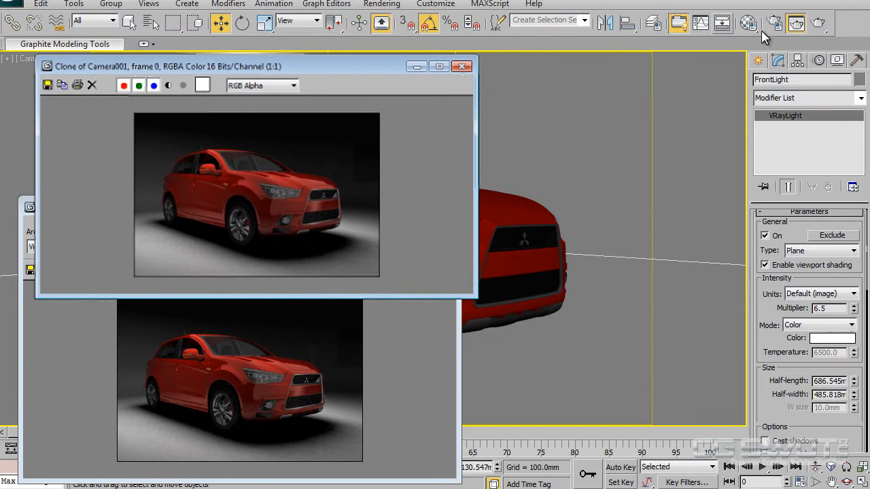
- Render Camera001 with the Reflect_Top plane in place, compare it with the clone and close both frames
click(819, 26)
drag(301, 216, 673, 195)
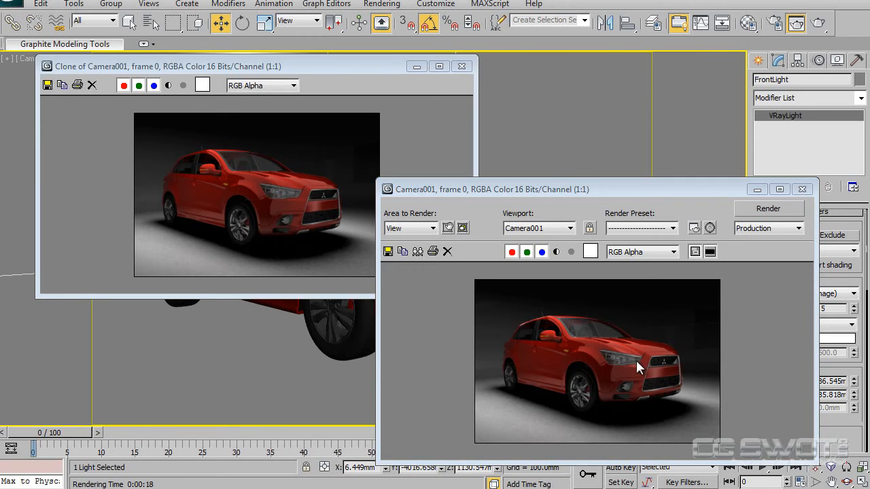
drag(598, 195, 602, 75)
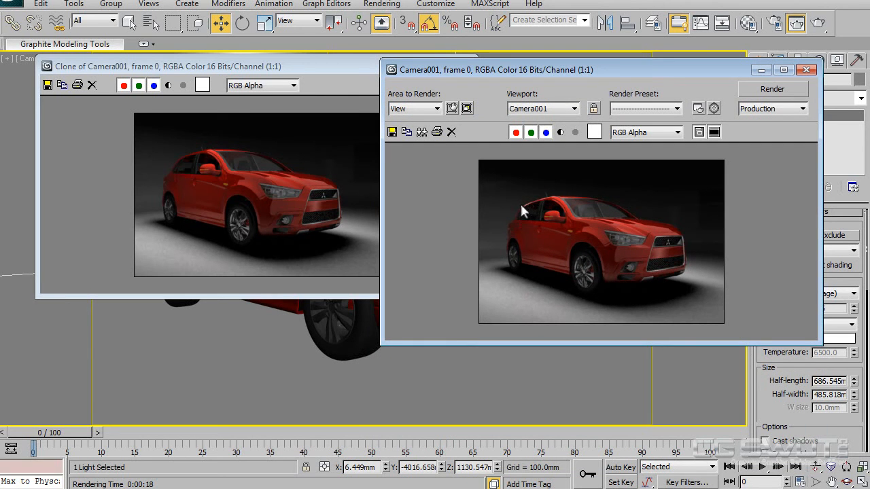
click(806, 70)
click(461, 66)
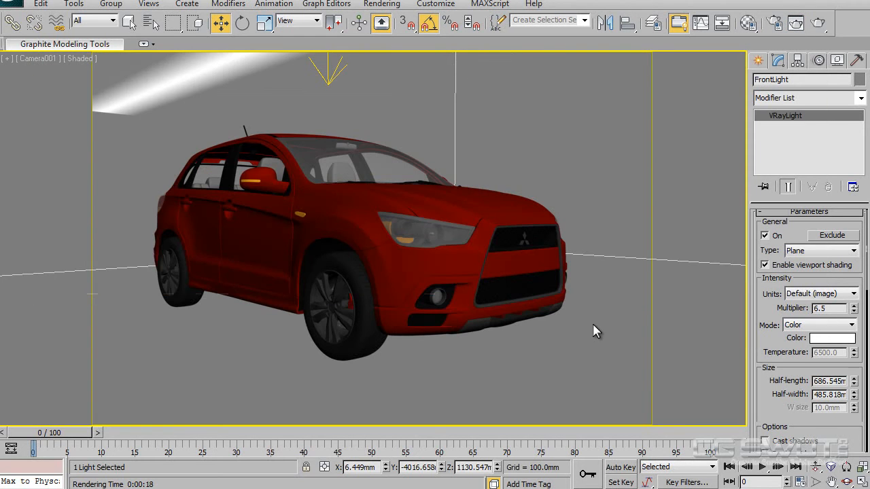
- Rotate the Reflect_Top plane 10° in the Top view and shift it sideways to about X 428 mm
key(t)
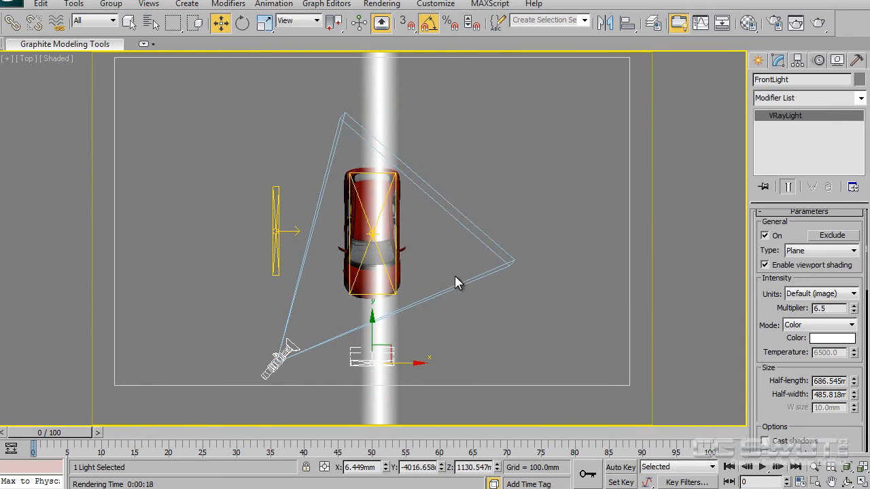
click(393, 338)
click(382, 330)
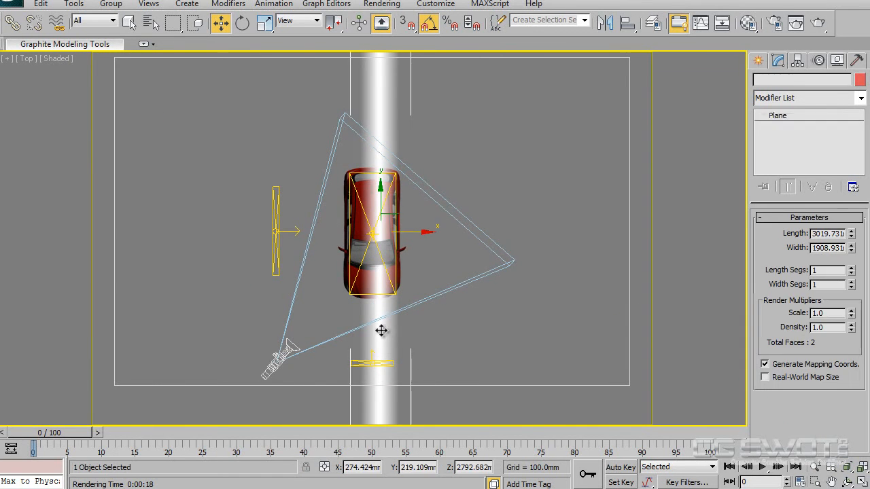
right_click(408, 235)
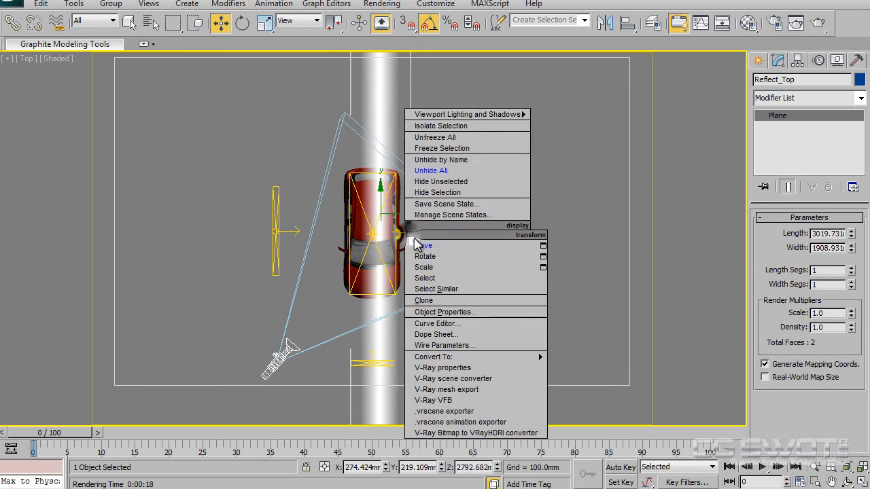
click(418, 253)
drag(416, 214, 418, 233)
right_click(408, 234)
click(416, 248)
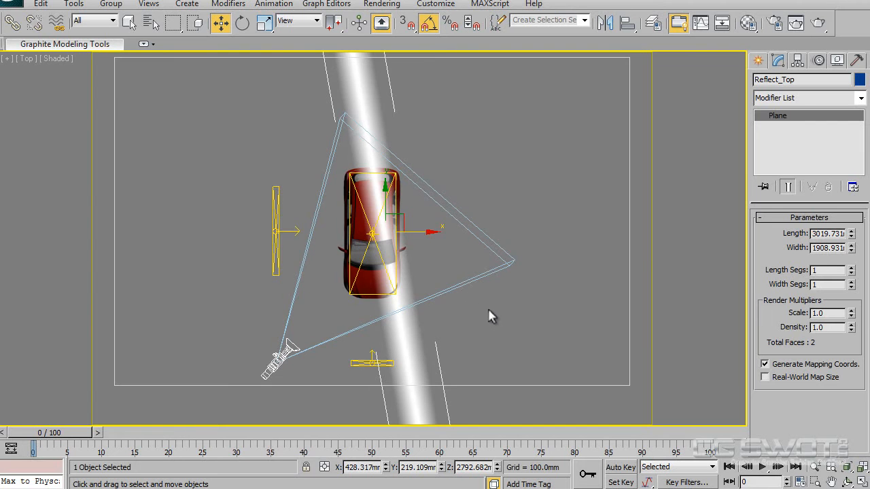
- Render the Camera001 view with the angled Reflect_Top plane and close the rendered frame
key(c)
click(818, 23)
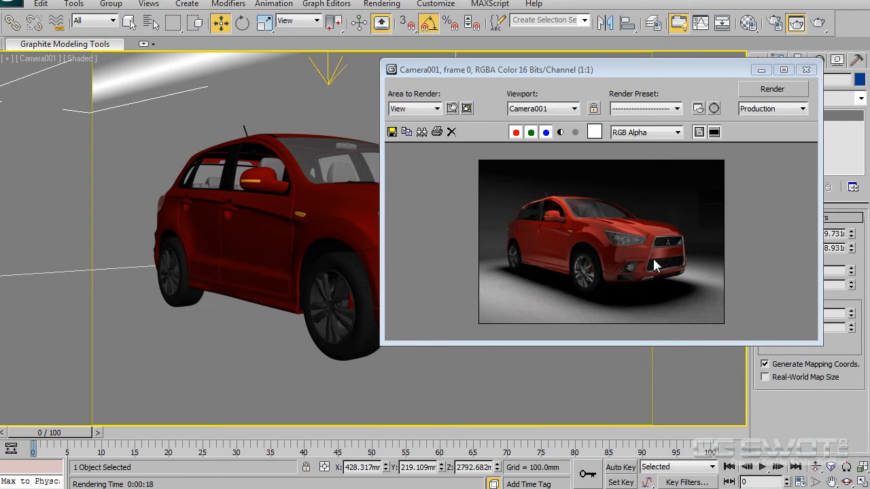
click(807, 71)
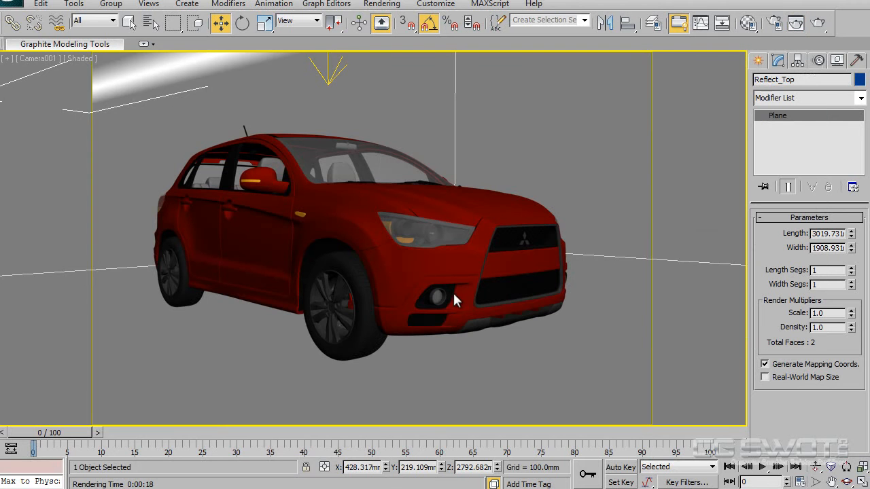
- In the Front view, clone Reflect_Top as a copy rotated -90° in Local coordinates and name it Reflect_Side
key(f)
scroll(377, 296, down, 8)
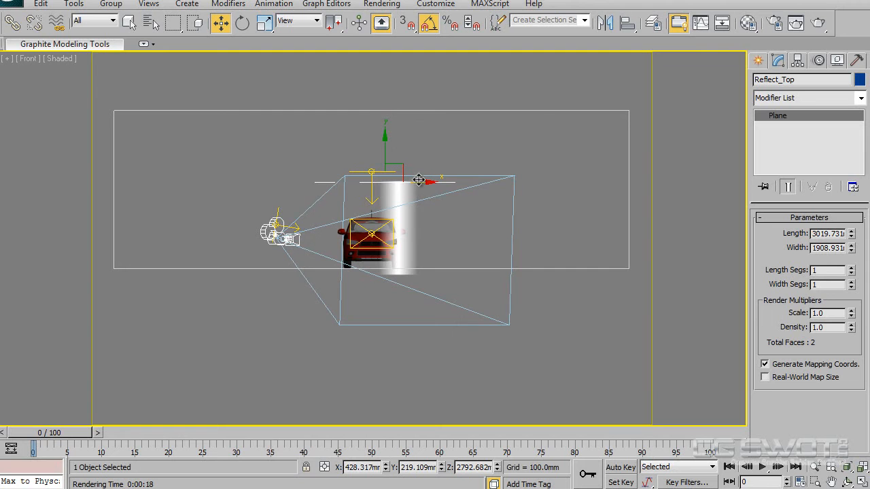
right_click(422, 184)
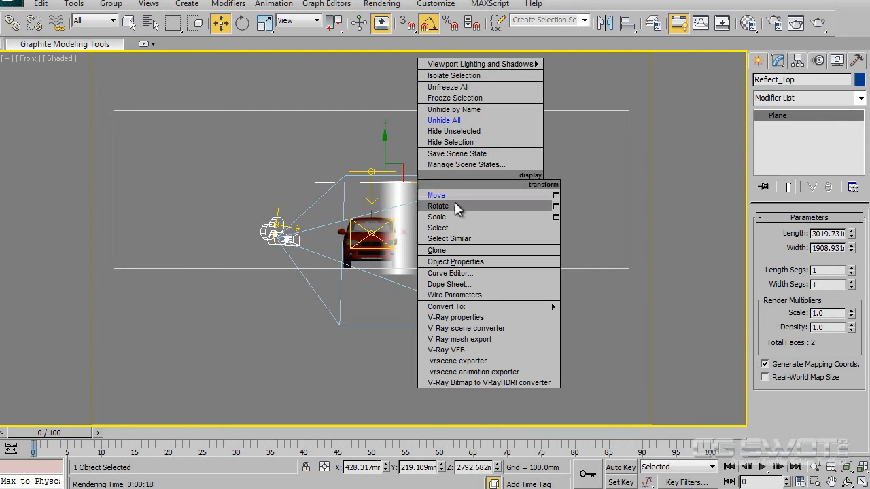
click(438, 206)
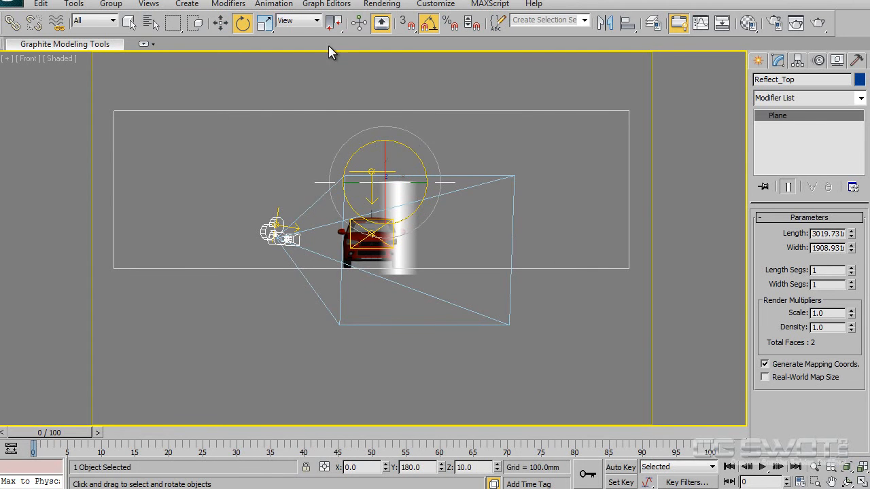
click(315, 20)
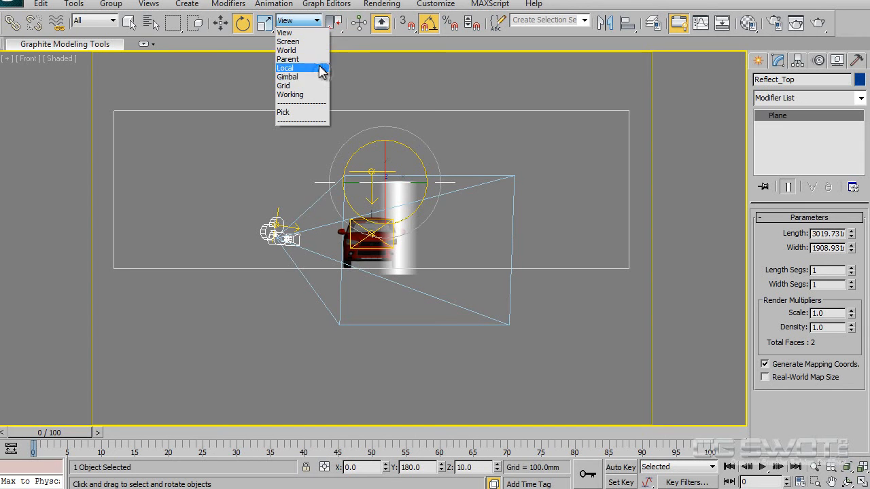
click(319, 68)
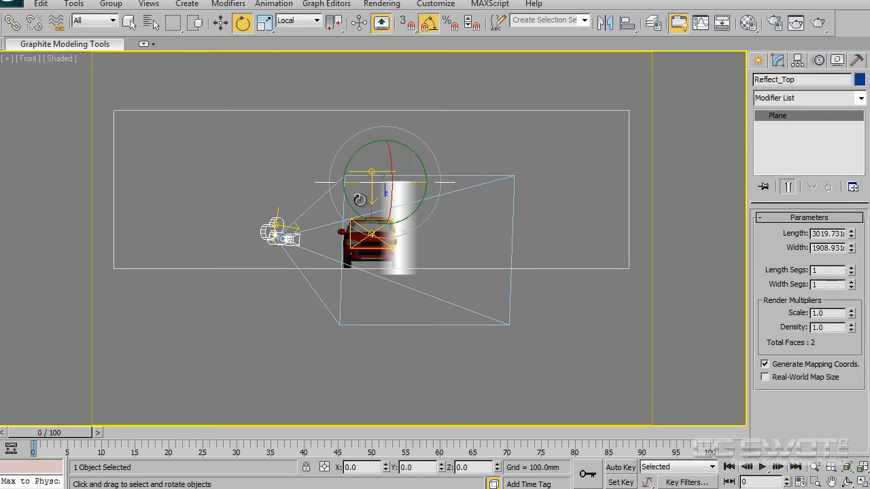
shift+drag(356, 153, 361, 259)
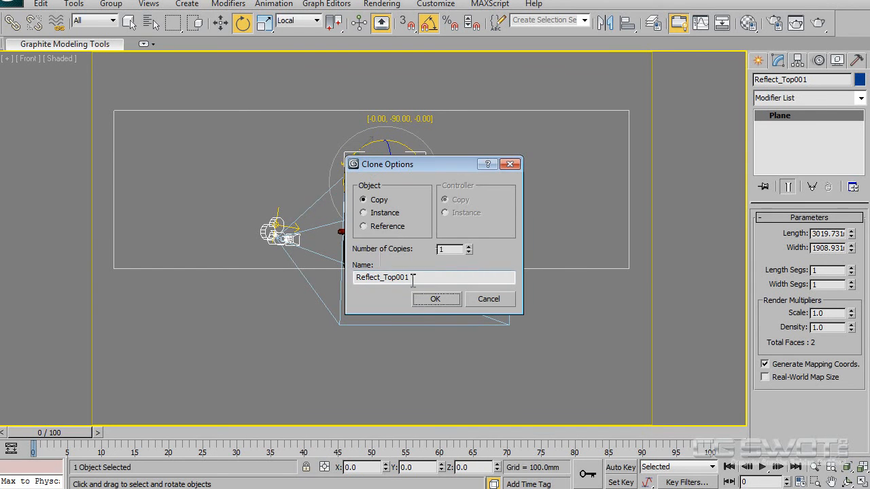
drag(414, 278, 386, 293)
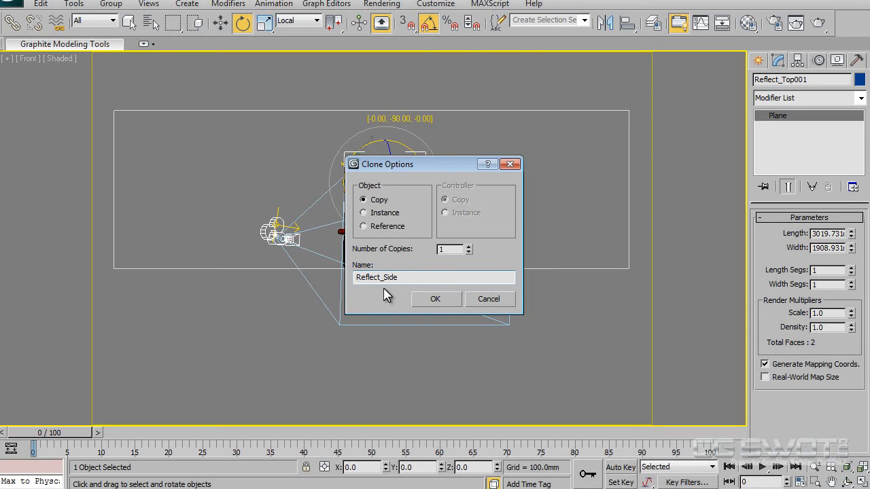
key(Return)
- Move Reflect_Side out beside the SideLight to about X -2725 mm, with the Top view in wireframe
right_click(421, 197)
click(435, 206)
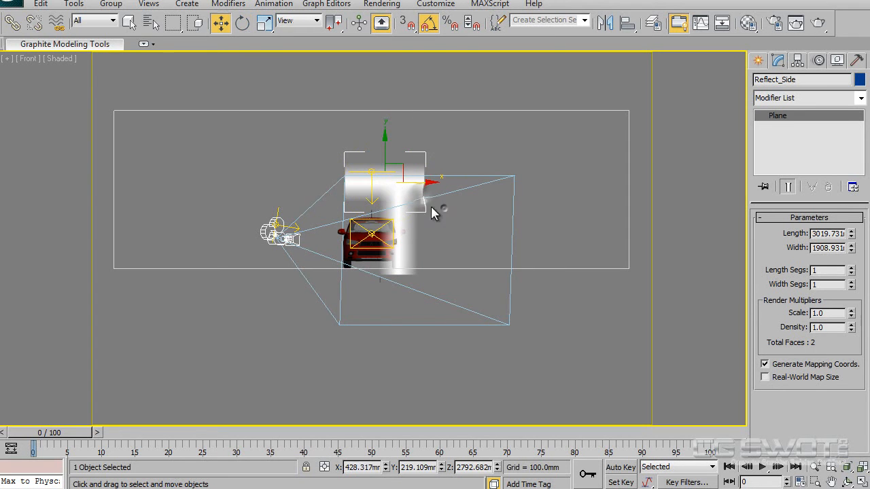
drag(413, 184, 348, 178)
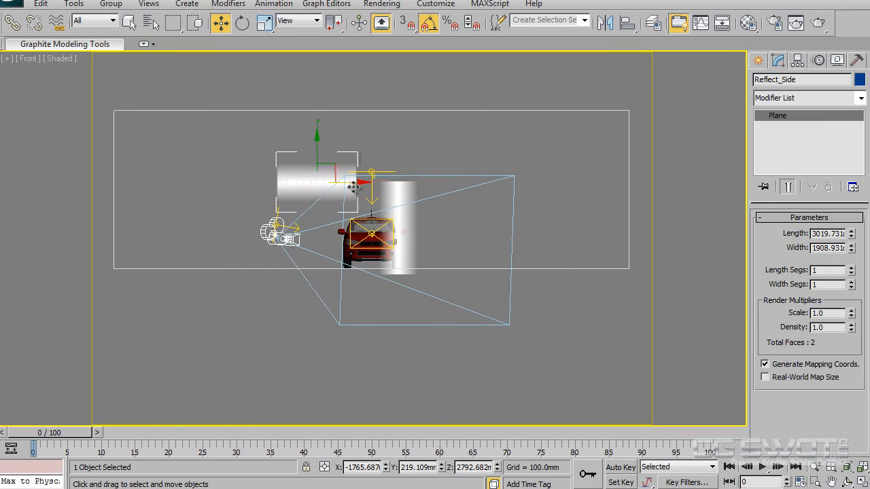
key(t)
scroll(340, 246, up, 2)
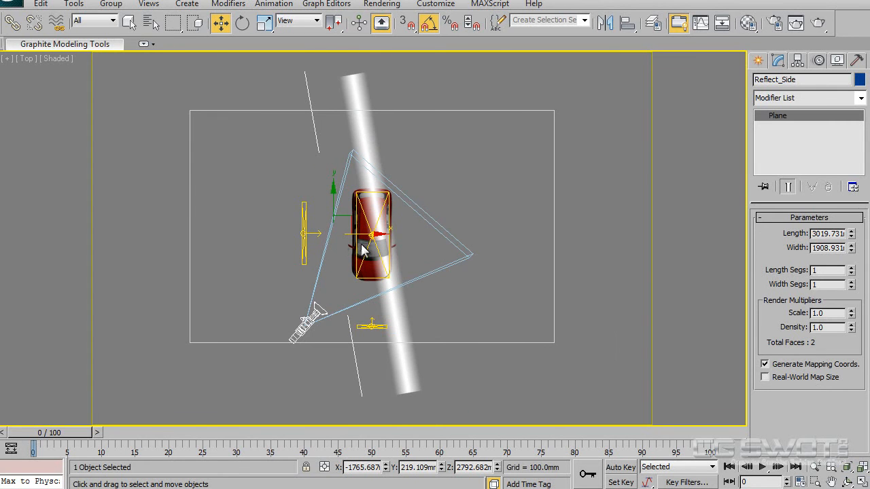
key(F3)
drag(366, 234, 345, 233)
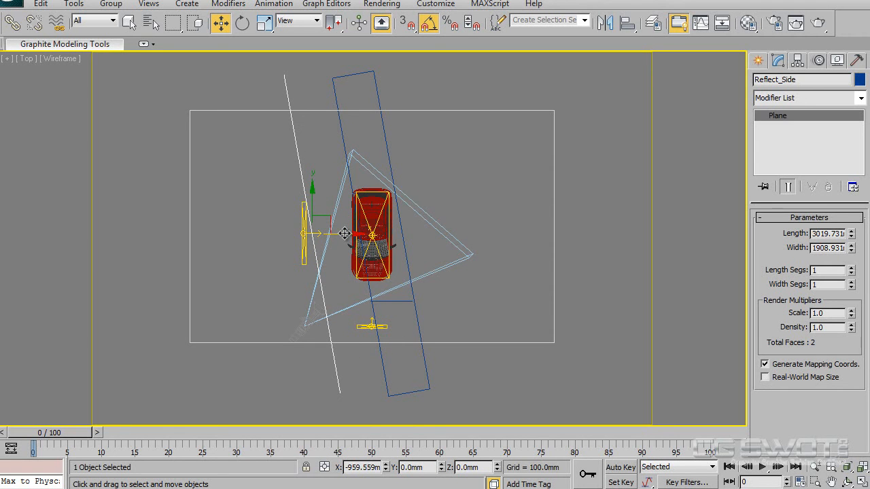
right_click(345, 234)
- Rotate Reflect_Side parallel to the car's length in the Top view and tilt it in the Front view
right_click(373, 254)
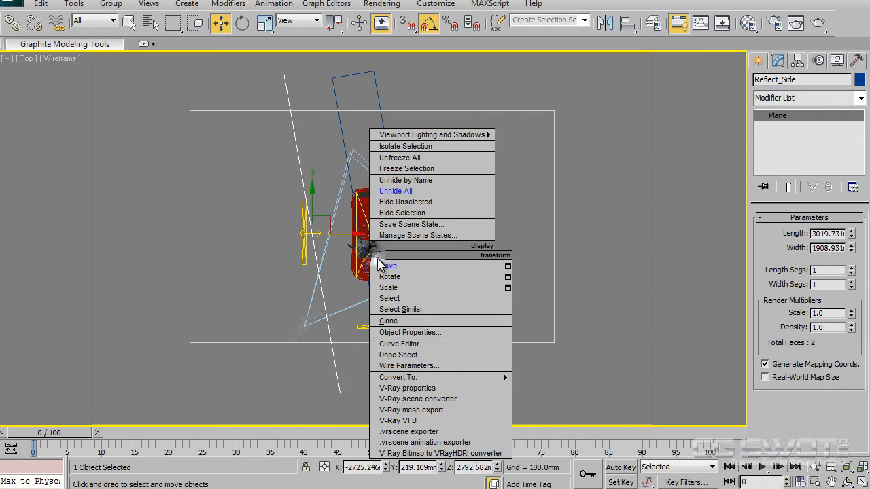
click(388, 277)
drag(349, 248, 347, 250)
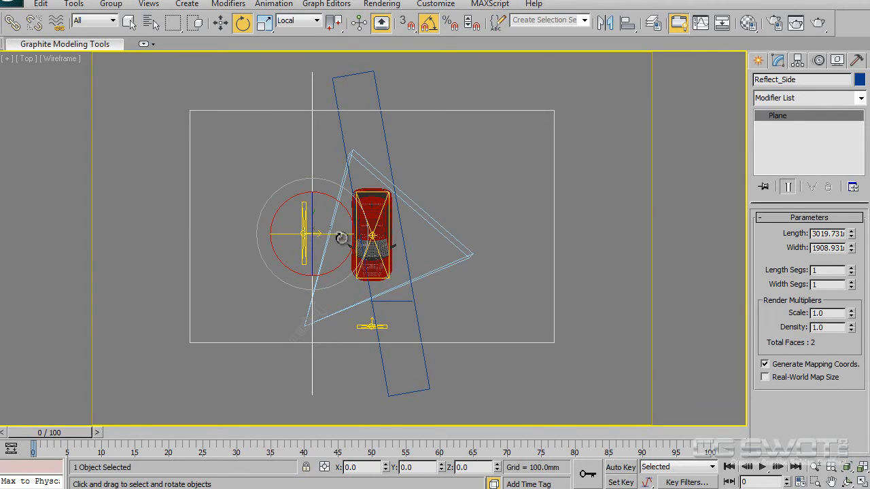
key(f)
drag(354, 159, 359, 167)
- Lower Reflect_Side in the Front view until it stands beside the car at body height
right_click(334, 156)
click(344, 170)
scroll(331, 177, up, 5)
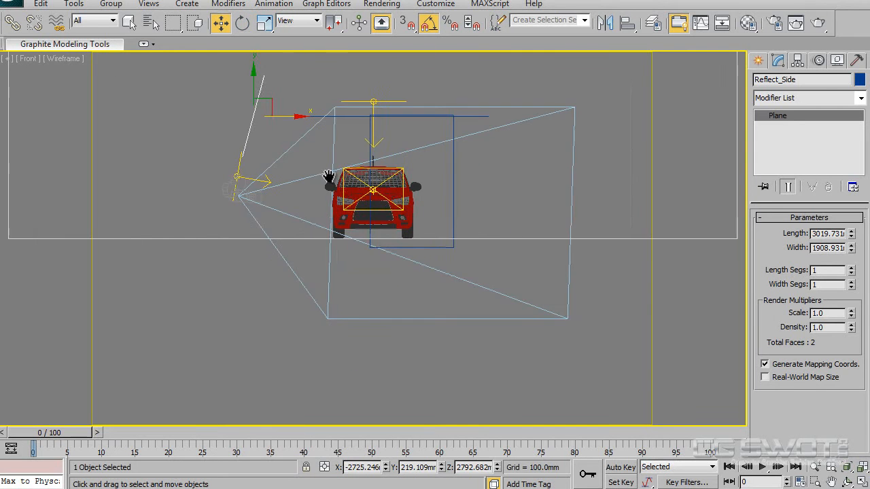
drag(328, 165, 329, 218)
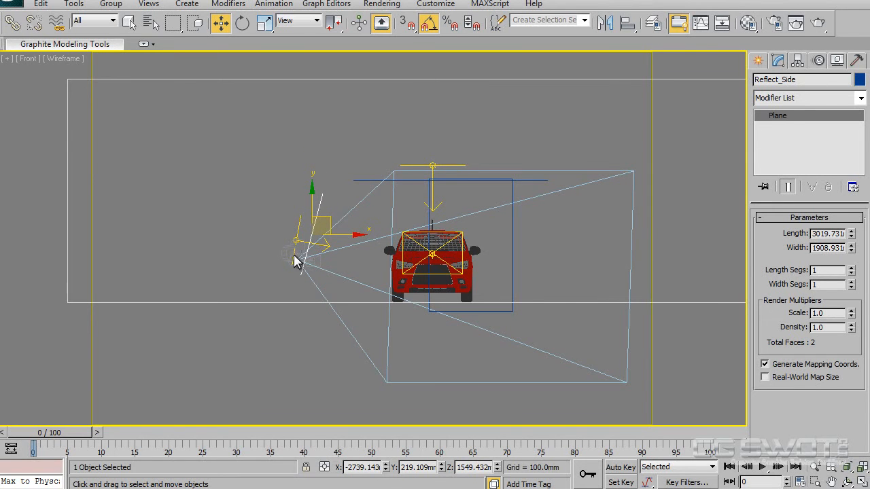
drag(310, 202, 313, 229)
- Rotate Reflect_Side in the Front view so its upper edge tilts away from the car
right_click(348, 272)
click(371, 289)
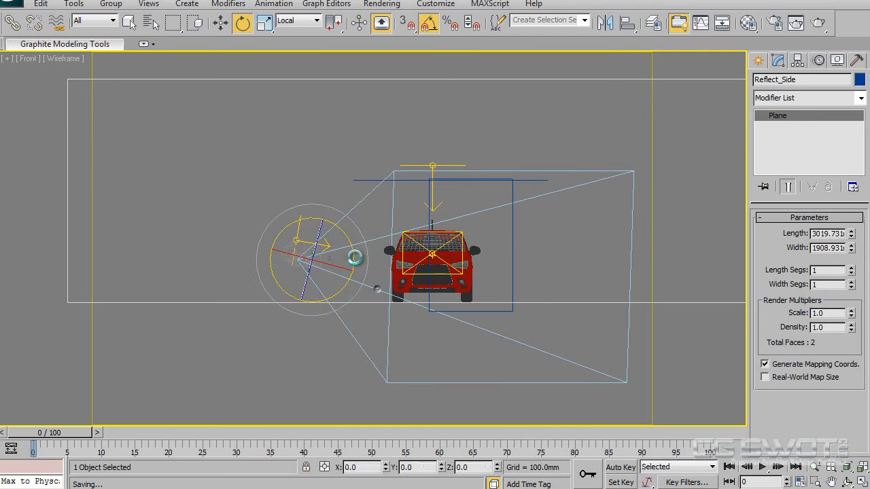
drag(346, 241, 342, 223)
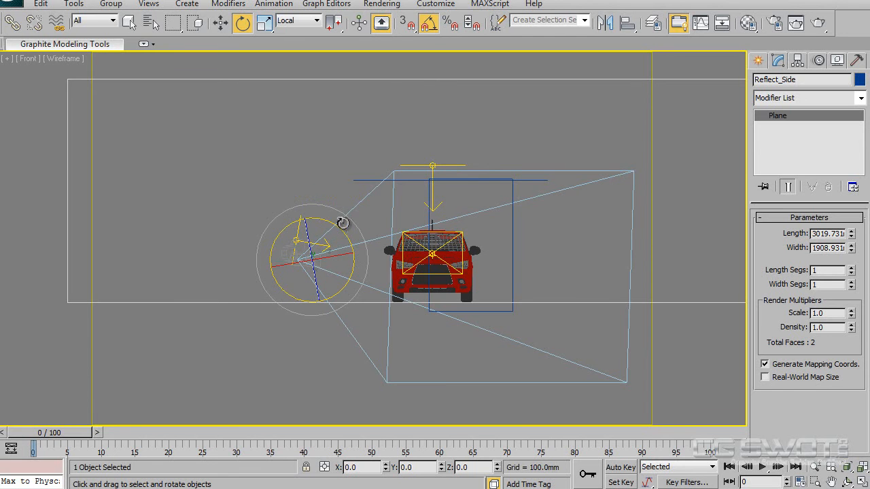
- Return to the shaded Camera001 view and check Reflect_Side's camera visibility in its object properties
mouse_move(363, 288)
alt+middle_down()
mouse_move(391, 305)
mouse_move(418, 288)
mouse_move(356, 296)
mouse_move(460, 292)
mouse_move(394, 289)
mouse_move(402, 294)
alt+middle_up()
key(F3)
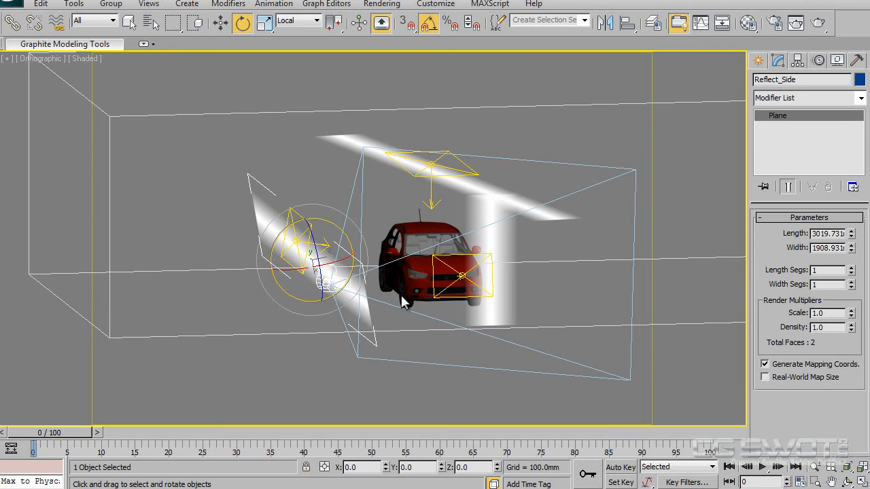
key(c)
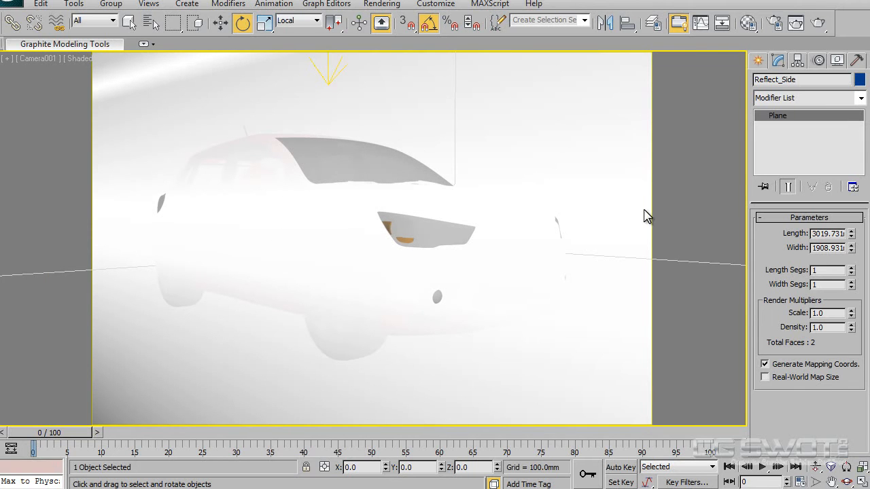
right_click(544, 226)
click(549, 296)
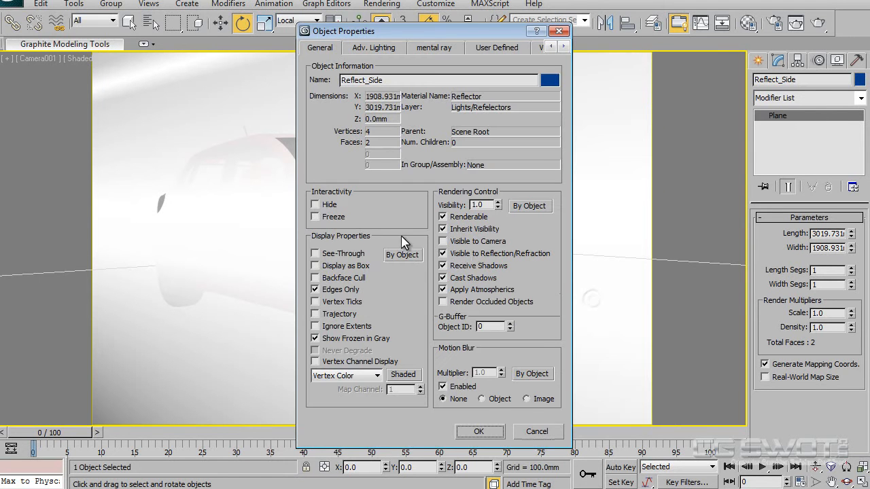
click(479, 432)
- Test-render Camera001 with the Reflect_Side plane, close the frame and delete Reflect_Side
click(818, 24)
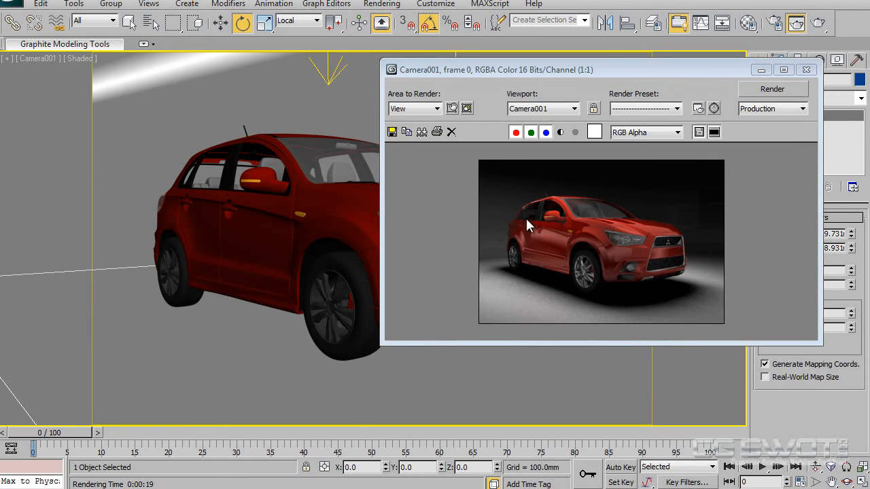
click(807, 70)
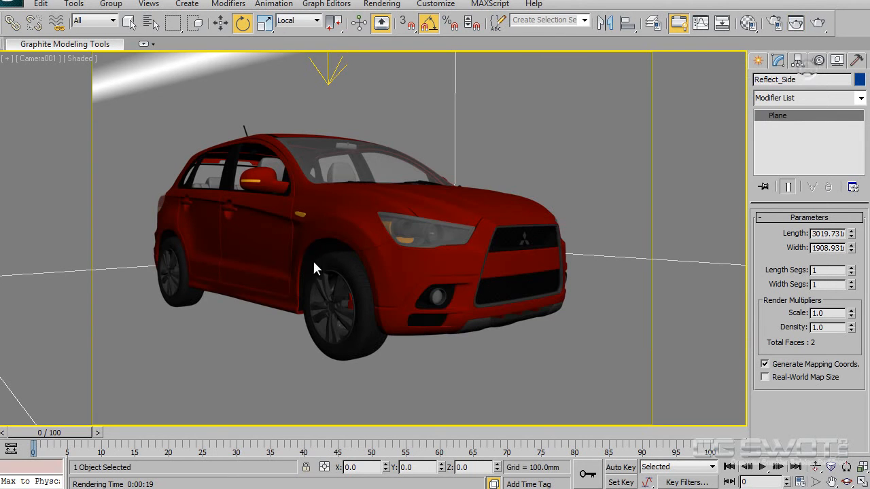
key(t)
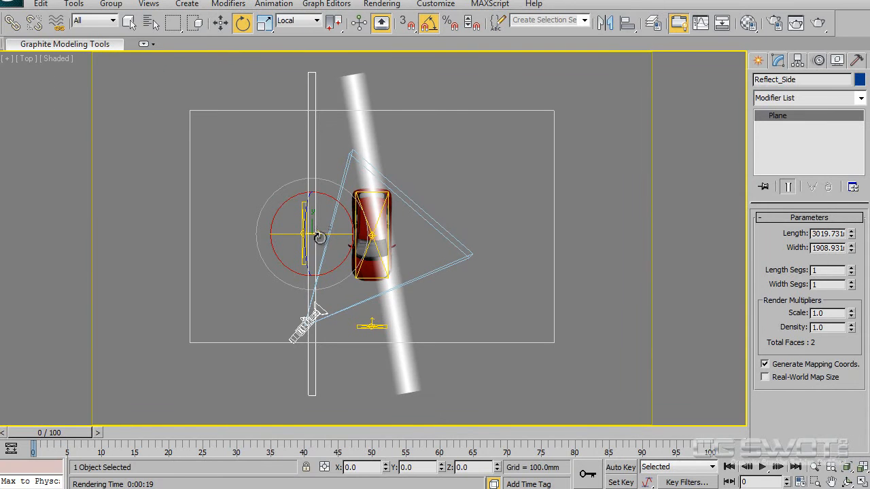
key(Delete)
- Draw a cylinder centred on the car in the Top view, about 4751 mm in radius and 3817 mm high
middle_drag(434, 275, 414, 271)
click(759, 61)
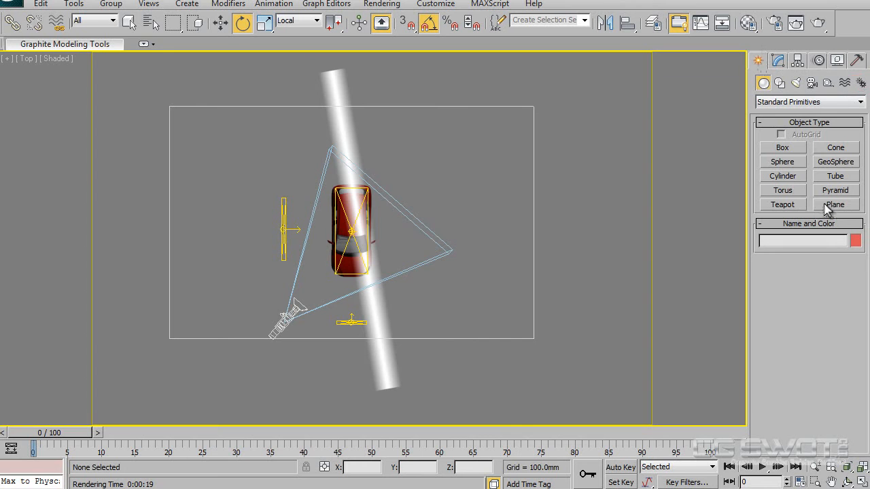
click(793, 177)
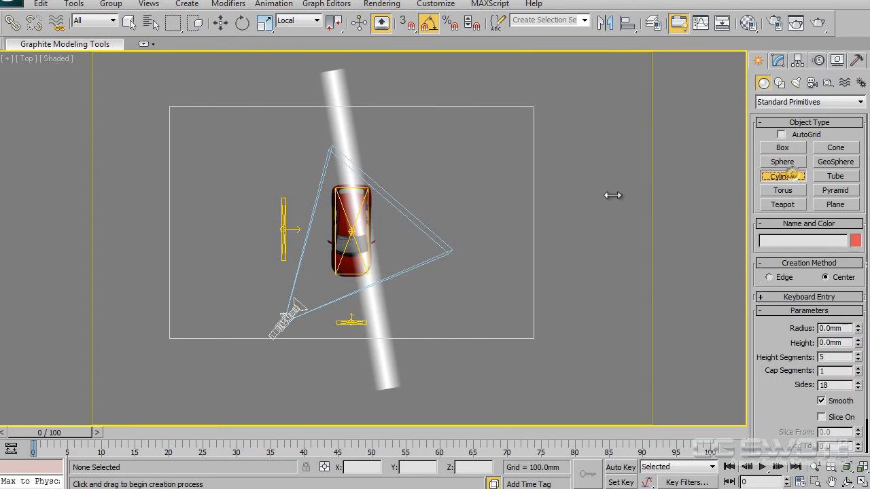
click(351, 231)
drag(351, 231, 307, 135)
click(323, 52)
- Refine the cylinder to 71 sides and reduce it to a single height segment
key(e)
key(f)
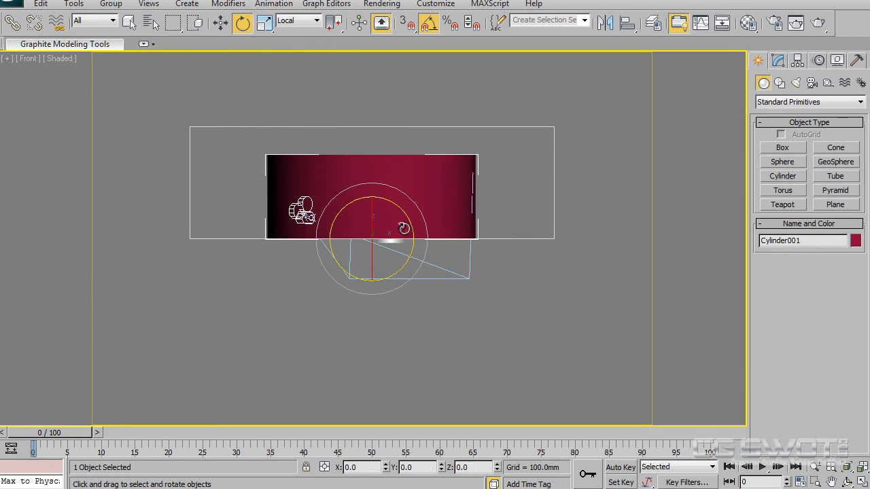
scroll(406, 226, up, 2)
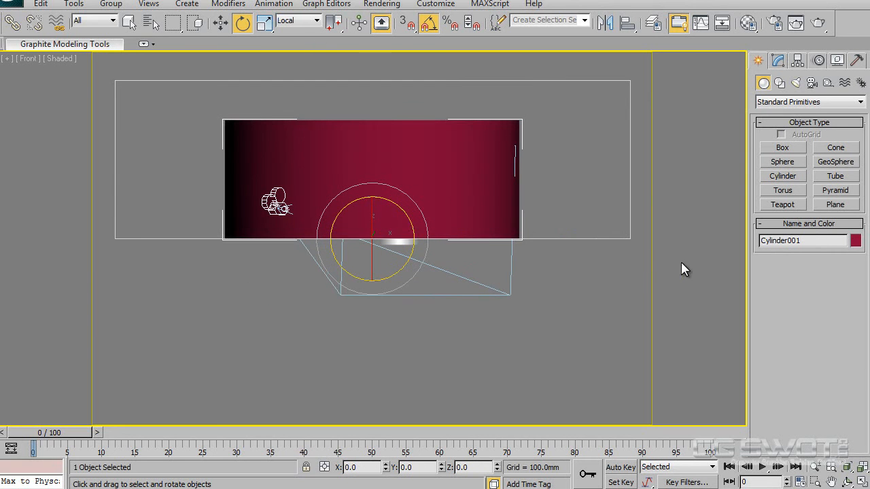
click(779, 61)
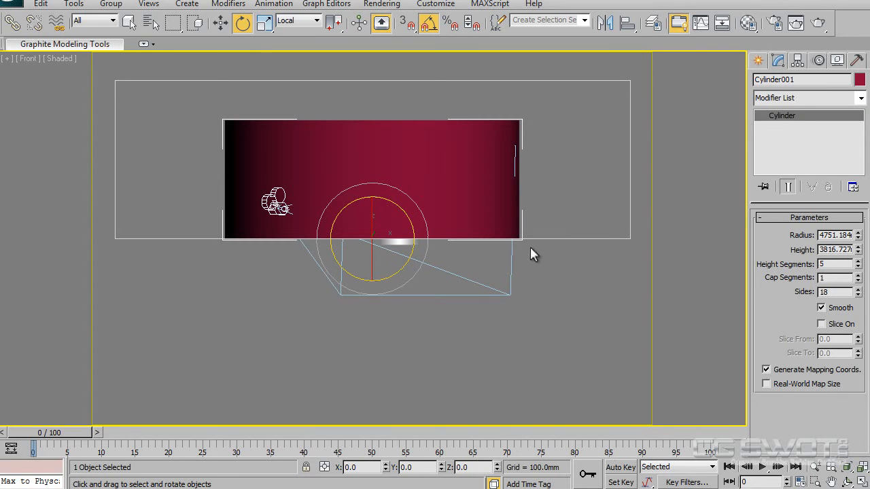
alt+middle_drag(502, 329, 505, 332)
key(f)
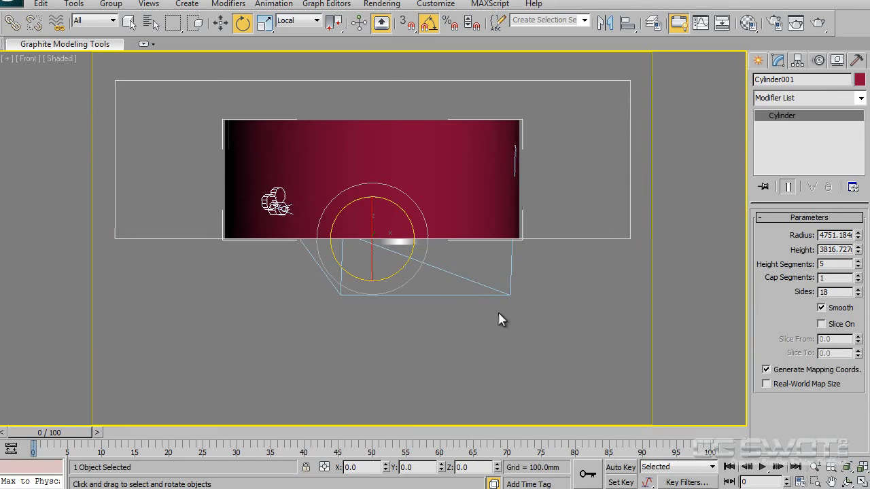
key(t)
drag(859, 293, 859, 272)
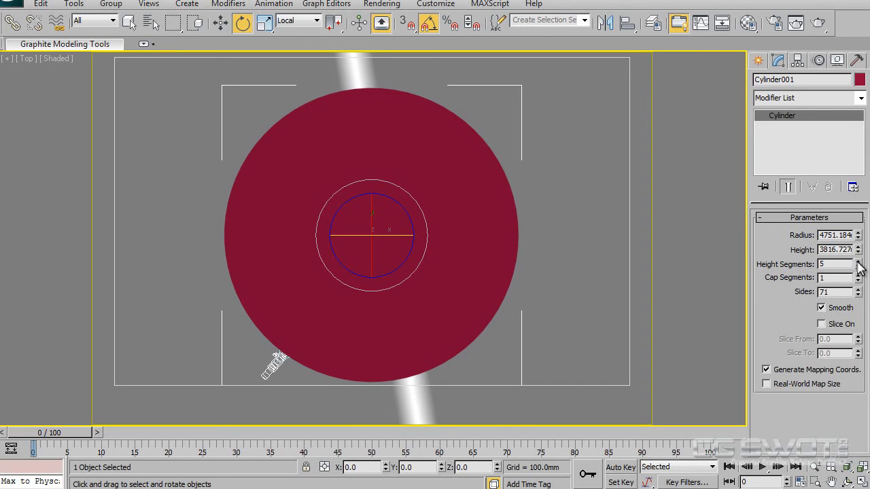
drag(858, 266, 858, 447)
- Add an Edit Poly modifier to the cylinder and delete its top and bottom cap polygons
click(862, 98)
scroll(814, 358, down, 3)
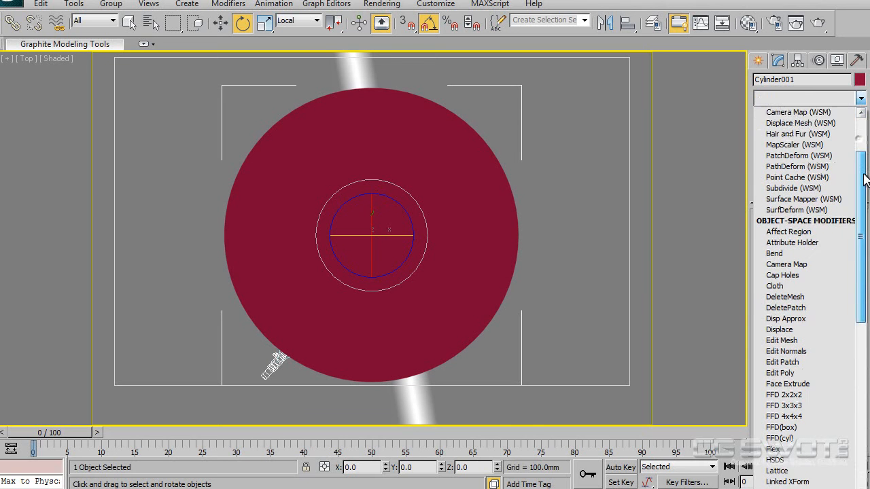
click(814, 363)
click(823, 323)
click(467, 300)
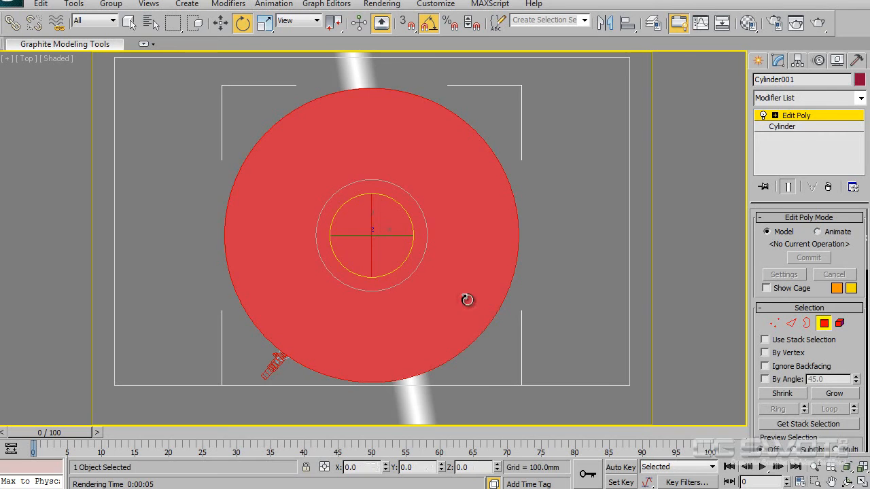
key(alt+x)
key(Delete)
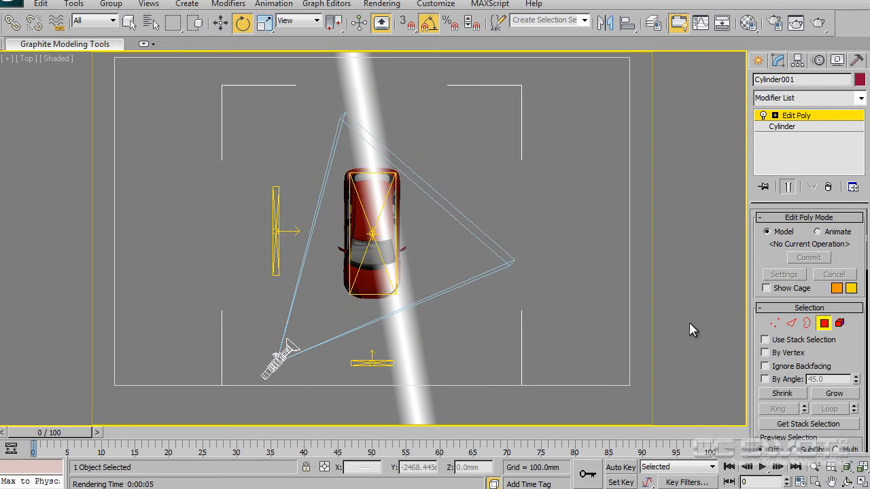
alt+middle_drag(452, 344, 381, 299)
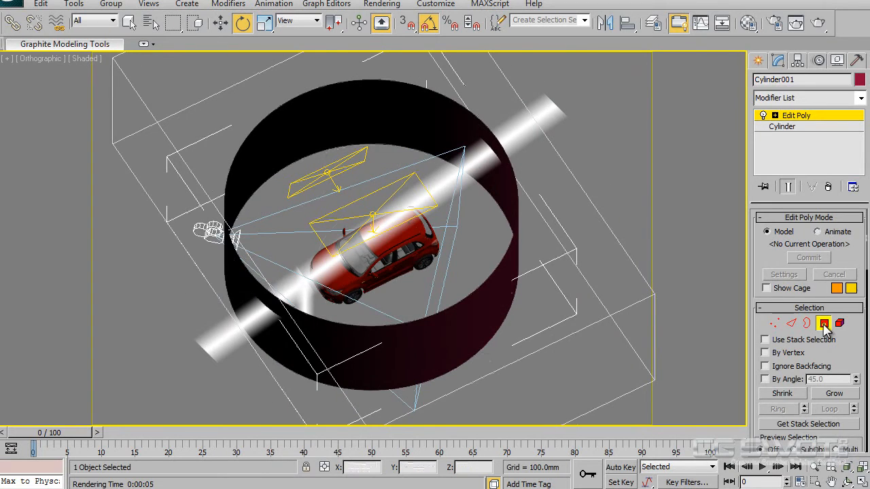
click(824, 323)
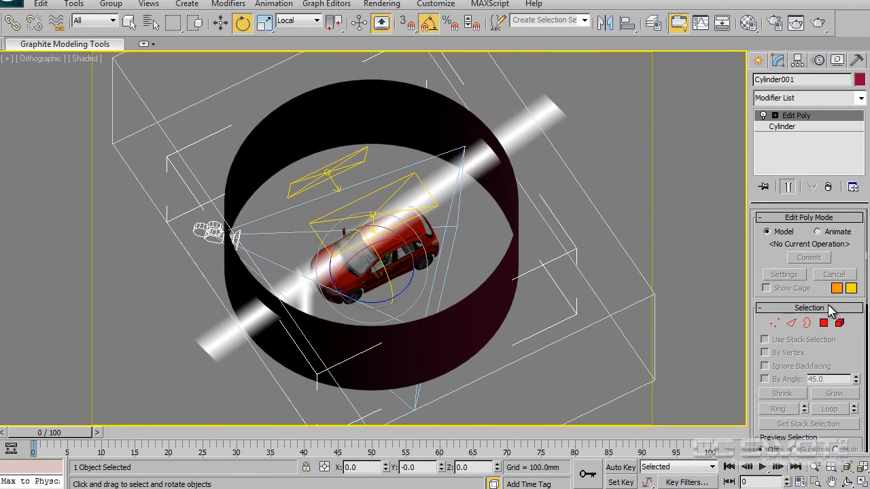
- Select all wall polygons of the open cylinder and flip them so their faces point inward to the car
click(823, 324)
scroll(241, 89, down, 3)
drag(203, 105, 590, 416)
scroll(846, 348, down, 5)
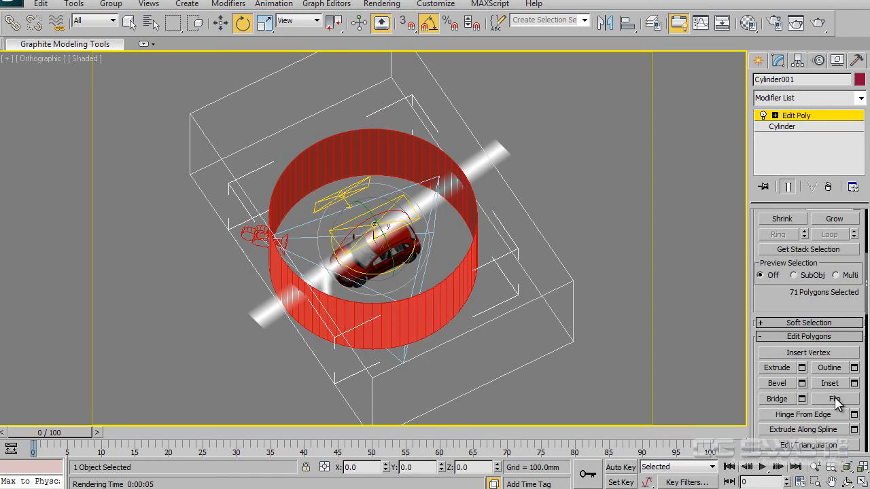
click(835, 400)
click(818, 116)
- Assign the Reflector gradient ramp material to the open cylinder and close the material editor
scroll(433, 181, up, 3)
mouse_move(433, 180)
middle_down()
mouse_move(466, 277)
mouse_move(439, 263)
mouse_move(448, 260)
middle_up()
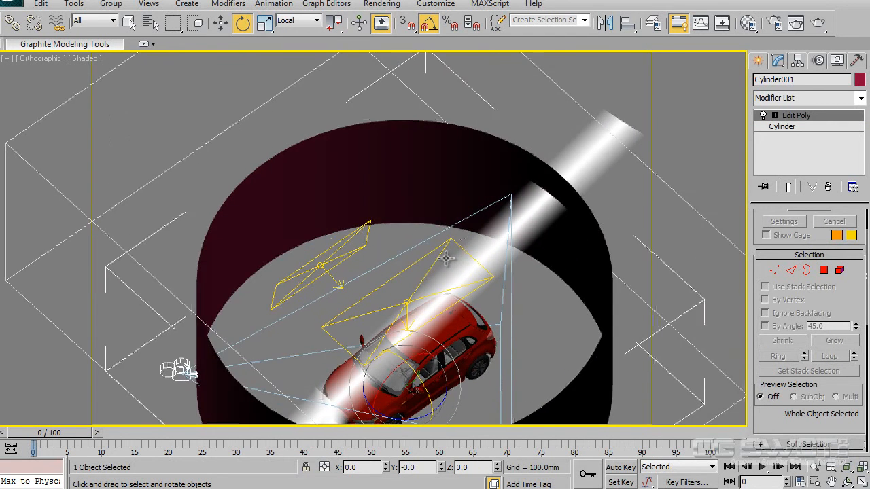
key(m)
drag(578, 105, 302, 206)
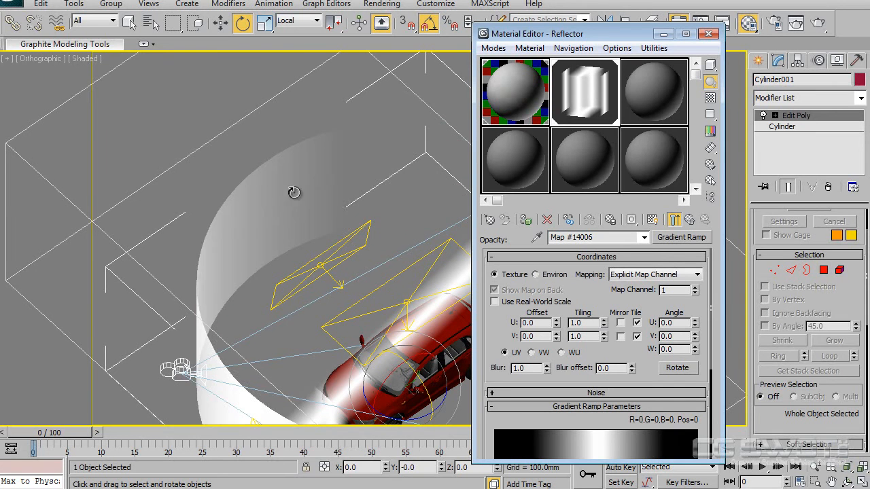
scroll(363, 203, down, 5)
alt+middle_drag(340, 199, 342, 222)
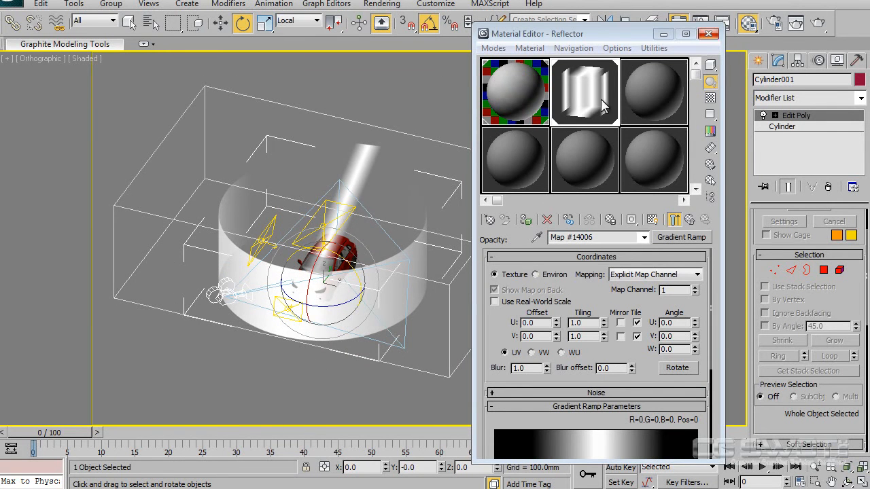
click(708, 33)
- Add a UVW Map modifier to the cylinder and align its planar mapping to the X axis
click(859, 100)
scroll(816, 408, down, 15)
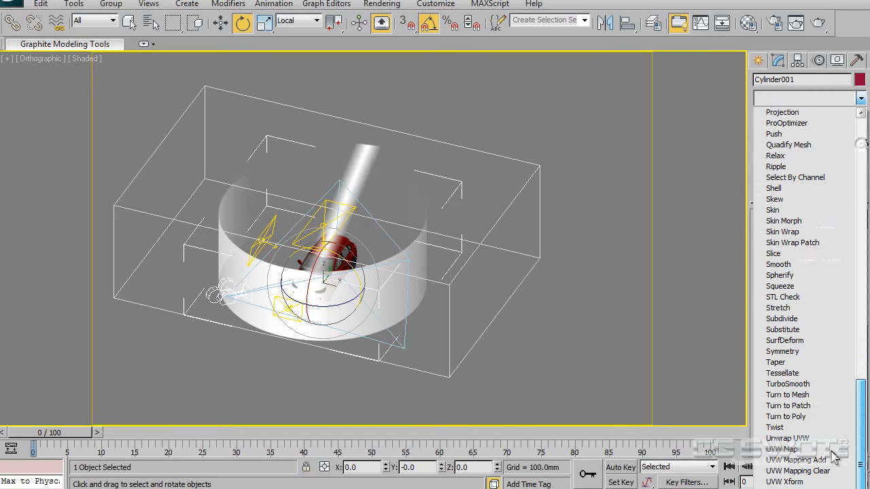
click(811, 449)
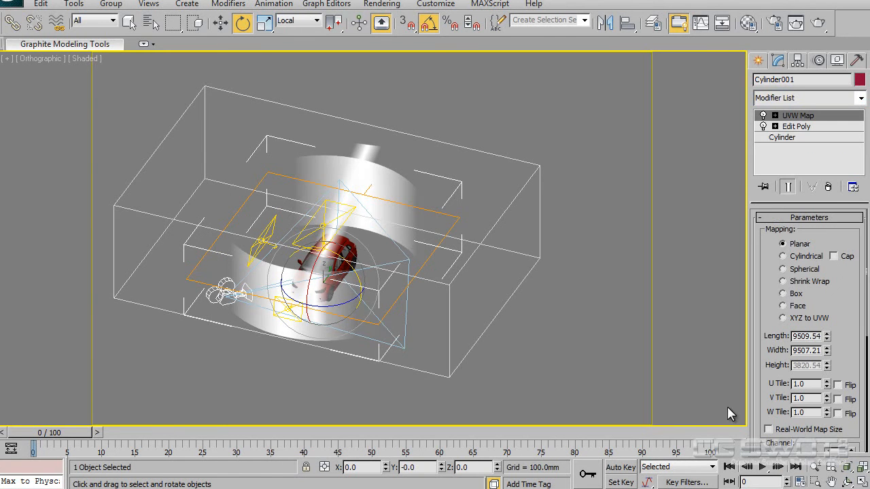
alt+middle_drag(372, 282, 395, 268)
drag(862, 359, 849, 136)
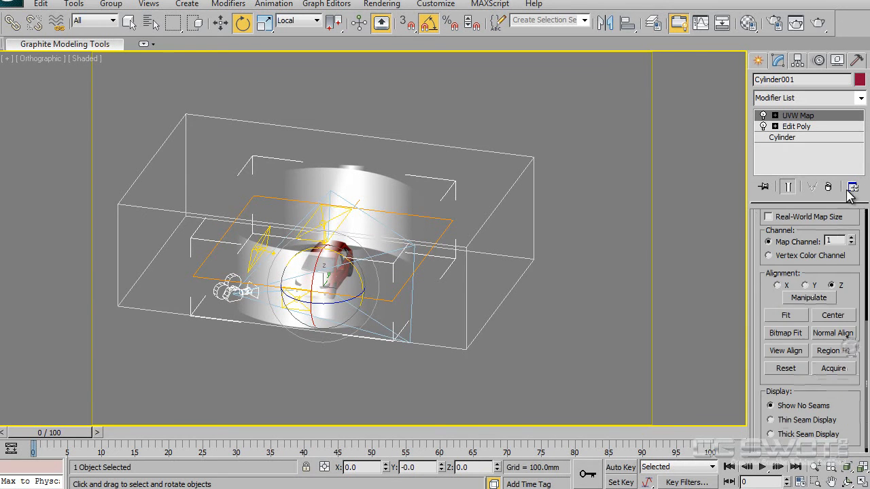
click(777, 286)
- Scale the cylinder down vertically to about 41% of its height so it forms a low ring around the car
alt+middle_drag(397, 335, 426, 301)
scroll(320, 272, up, 4)
middle_drag(320, 271, 326, 274)
alt+middle_drag(378, 280, 356, 278)
right_click(369, 277)
click(402, 319)
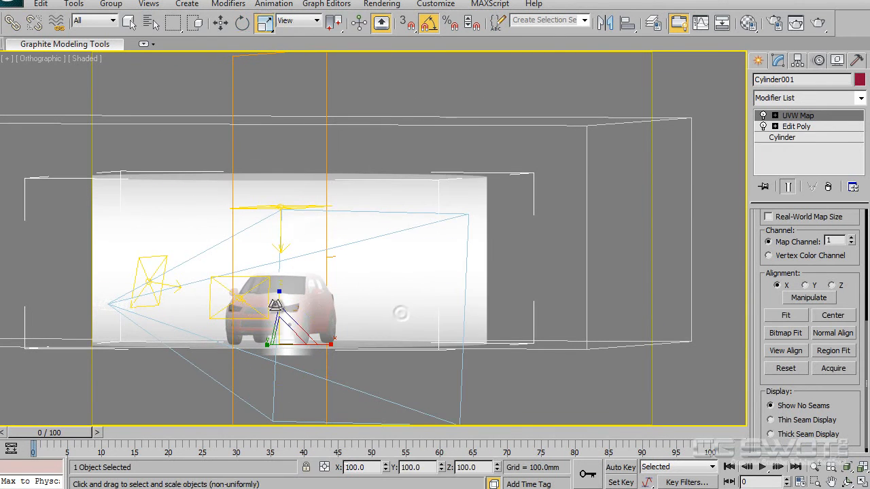
drag(289, 311, 285, 368)
alt+middle_drag(289, 360, 414, 281)
alt+middle_drag(426, 280, 490, 281)
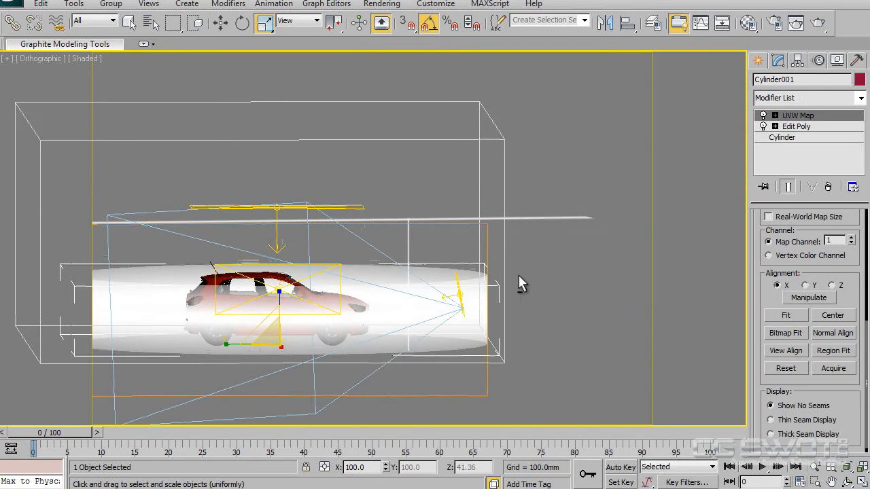
- Scale the UVW Map gizmo down vertically until the gradient fades at the ring's upper and lower edges
click(813, 120)
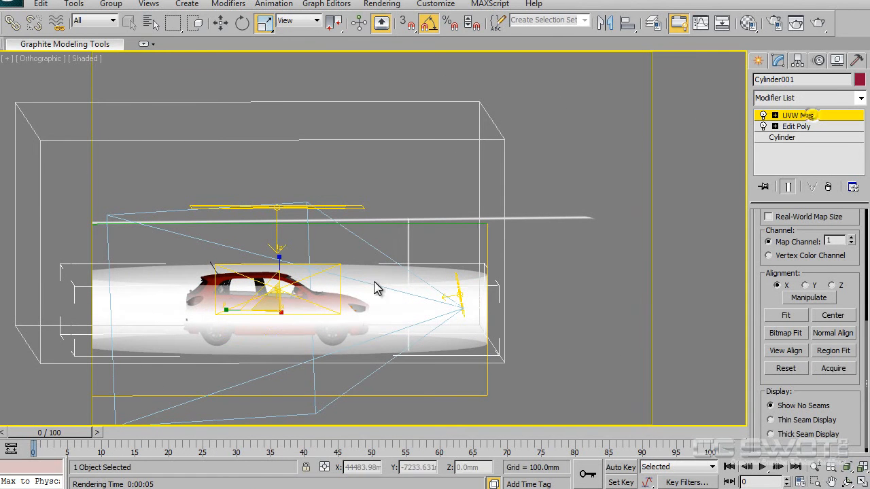
alt+middle_drag(356, 287, 411, 296)
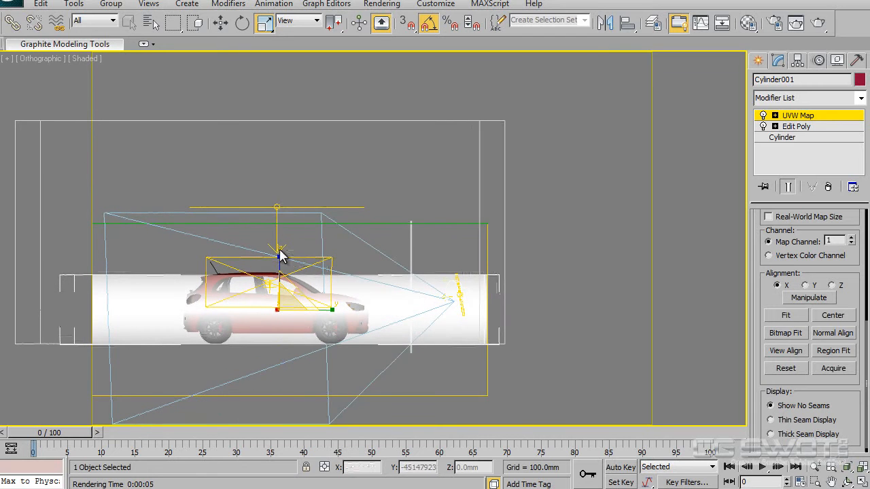
drag(281, 257, 292, 329)
alt+middle_drag(355, 333, 156, 368)
click(802, 116)
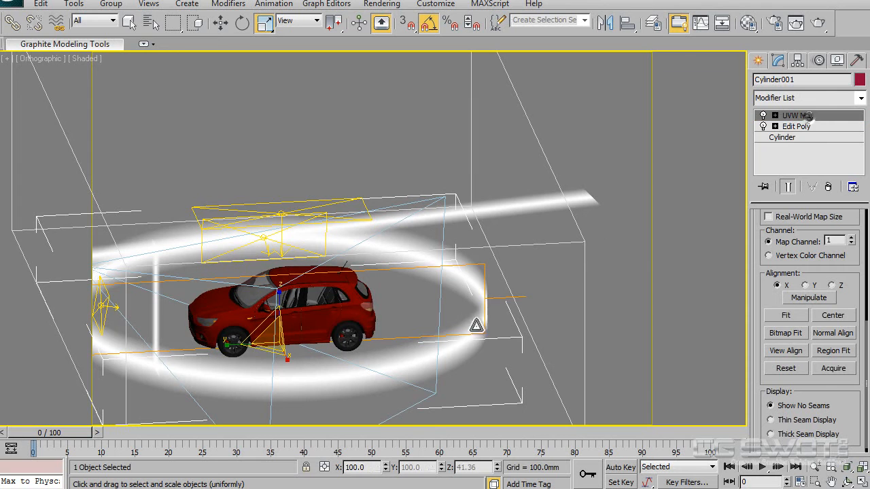
- Unfreeze the Set layer, select SetMain and turn off Display as Box in its object properties
click(584, 262)
right_click(584, 262)
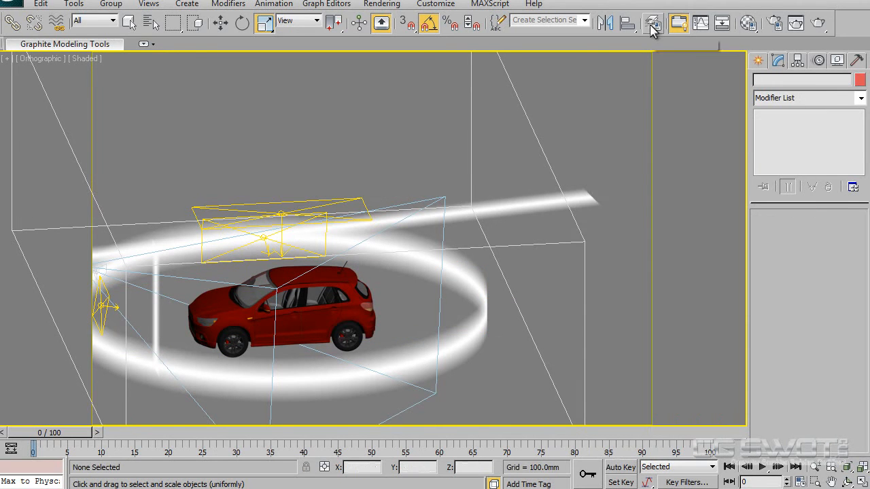
click(651, 24)
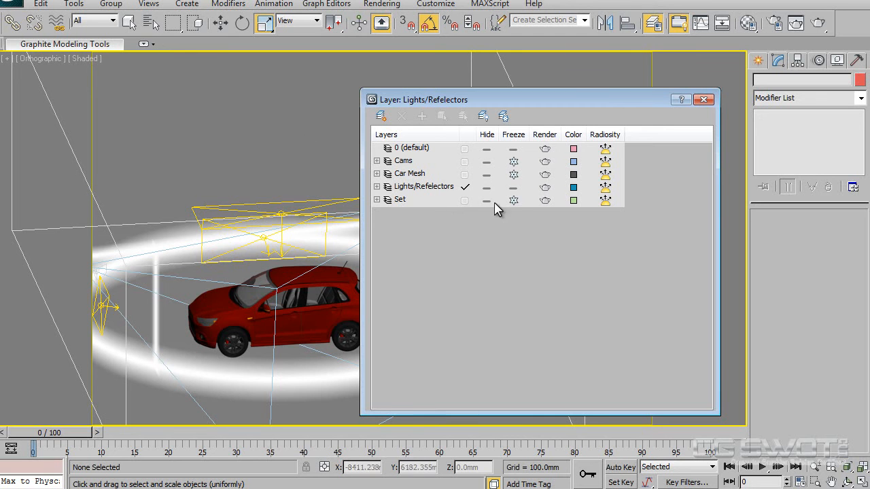
click(514, 201)
click(442, 117)
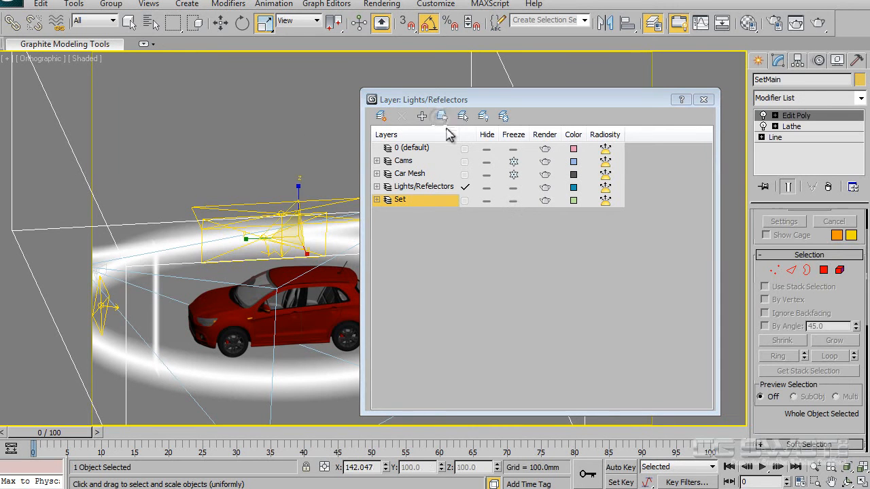
right_click(248, 139)
click(304, 223)
click(338, 266)
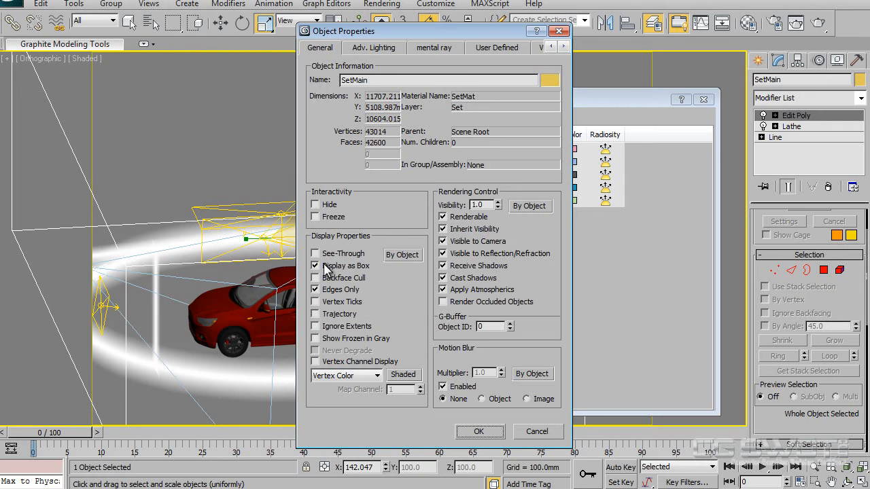
click(460, 430)
scroll(270, 301, down, 2)
alt+middle_drag(270, 302, 374, 338)
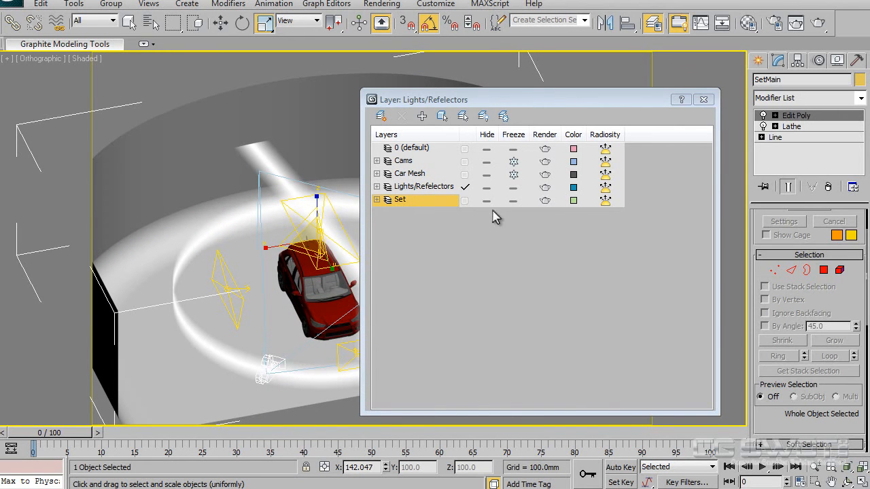
click(514, 200)
click(514, 199)
click(442, 116)
click(272, 231)
right_click(272, 231)
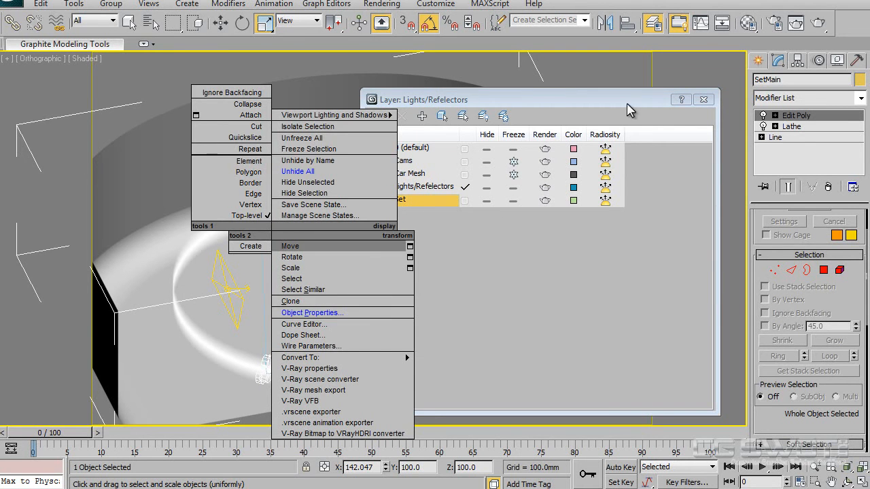
- Close the layer manager, returning to the Camera001 view, and rename the cylinder Reflect_Horizontal
click(704, 100)
alt+middle_drag(525, 308, 506, 308)
key(c)
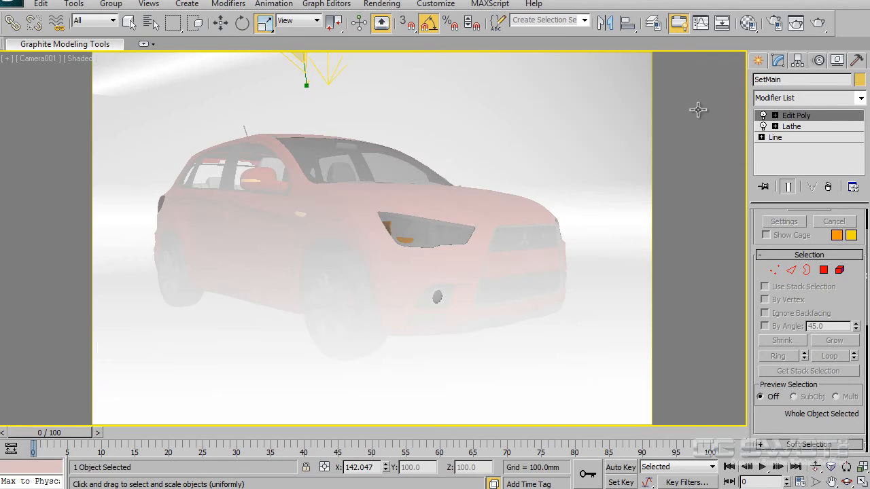
click(593, 255)
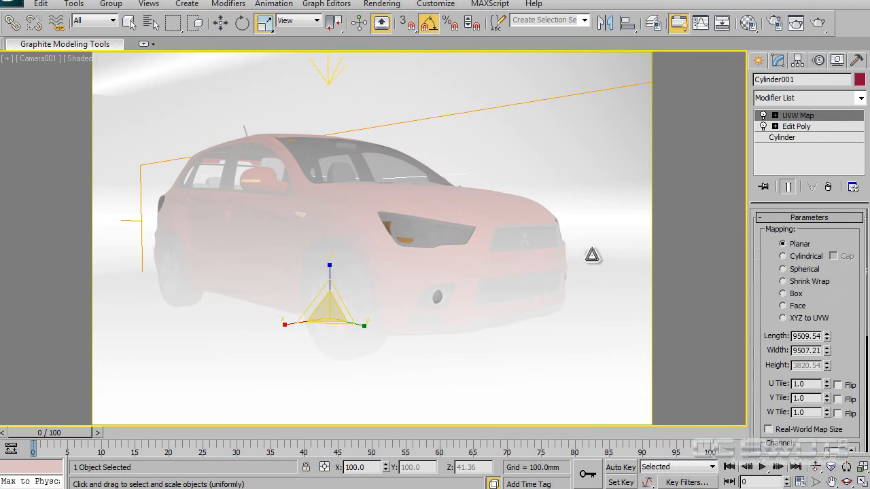
right_click(591, 253)
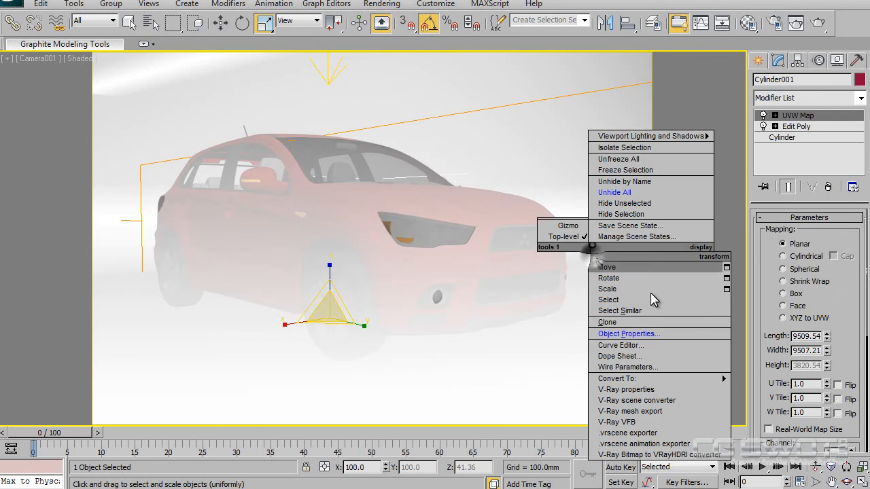
click(800, 92)
click(806, 80)
text(Reflect_Horizontal)
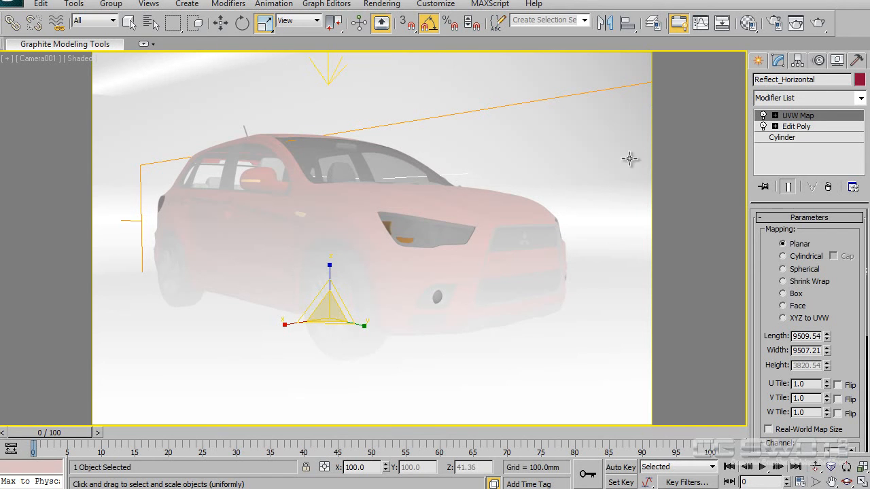
- Turn on Display as Box for Reflect_Horizontal, then test-render Camera001 and close the rendered frame
right_click(508, 215)
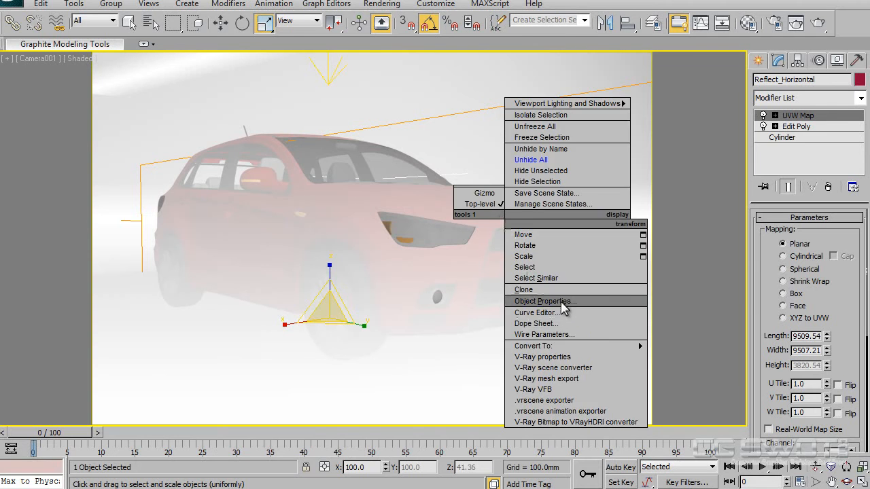
click(544, 301)
click(340, 266)
click(479, 432)
click(821, 23)
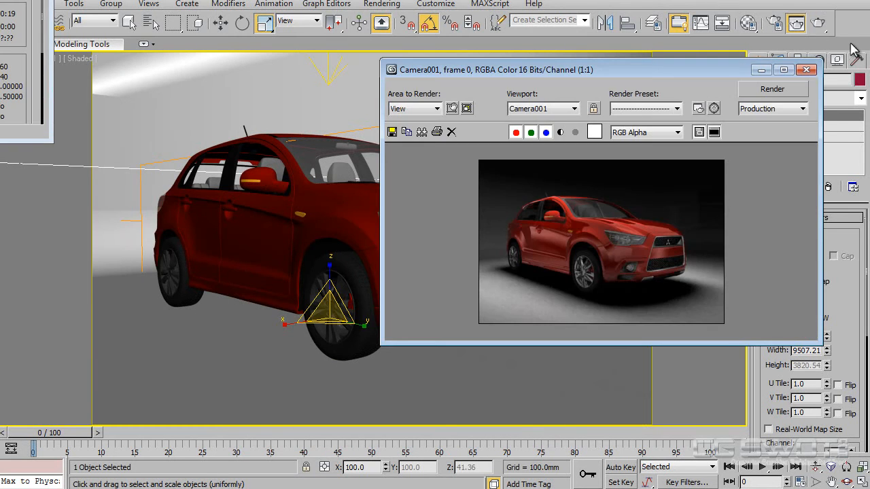
click(807, 71)
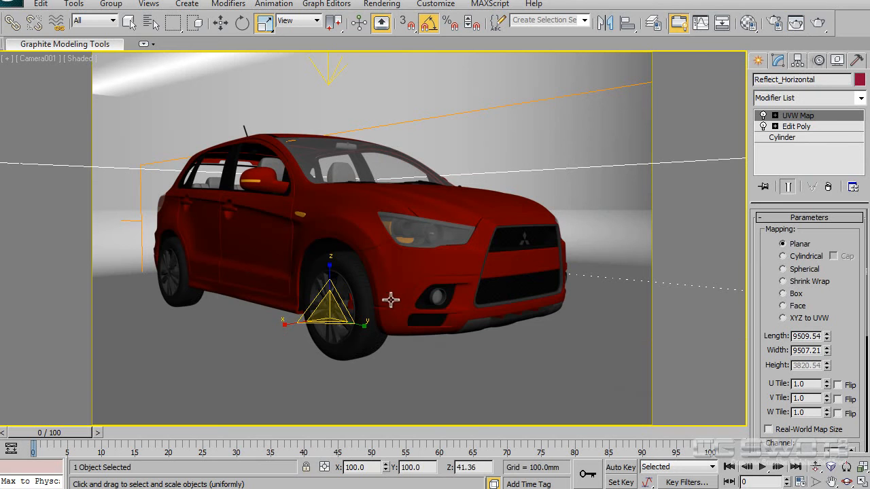
- Turn off Visible to Camera in Reflect_Horizontal's object properties, then test-render Camera001 and close the rendered frame
right_click(434, 334)
click(466, 415)
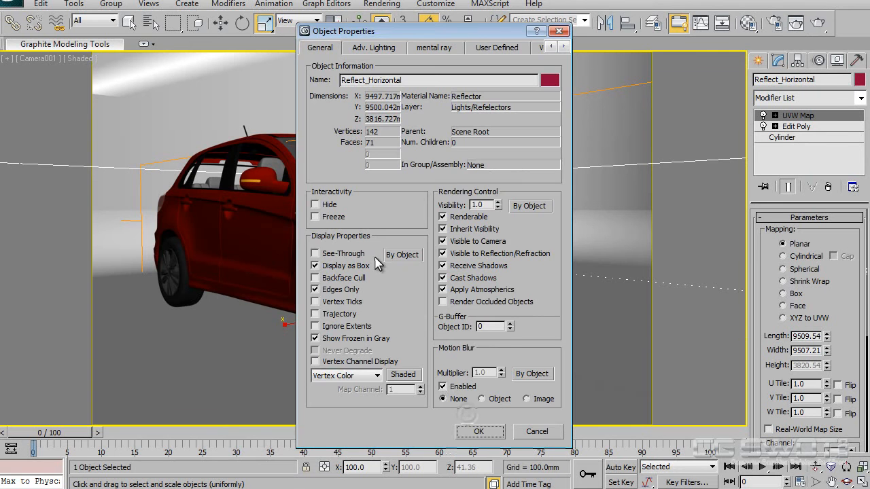
click(466, 239)
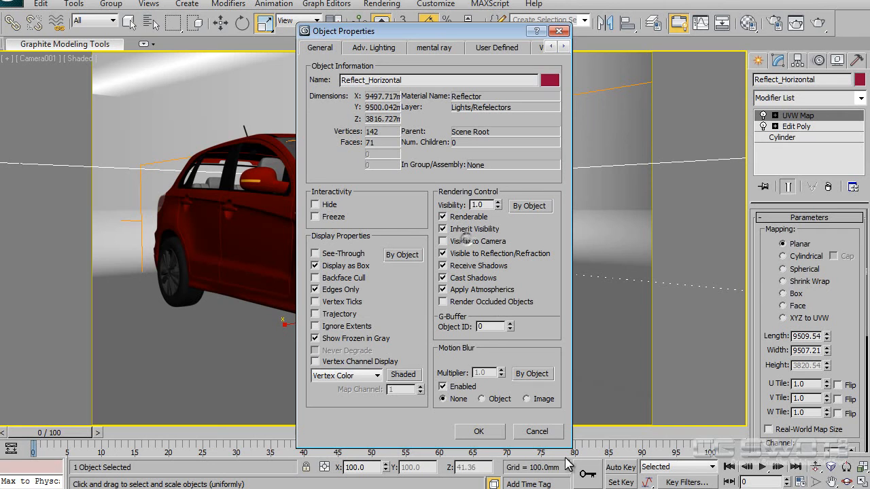
click(480, 433)
click(819, 23)
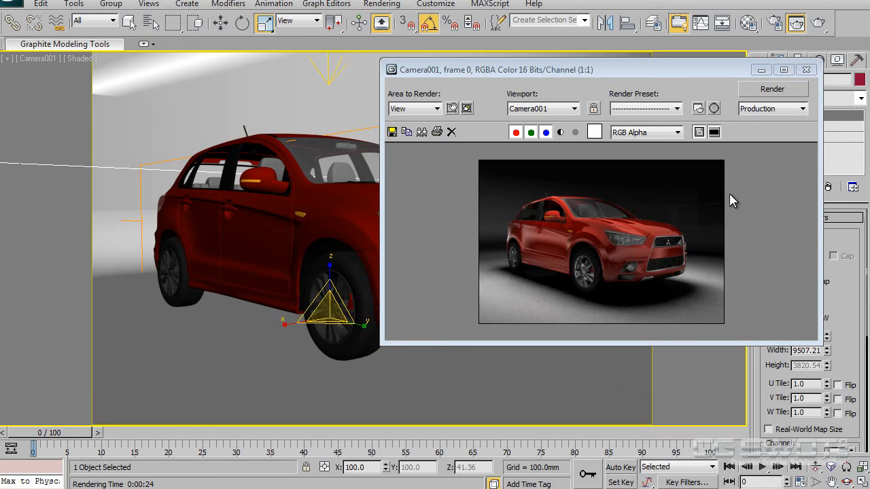
click(806, 71)
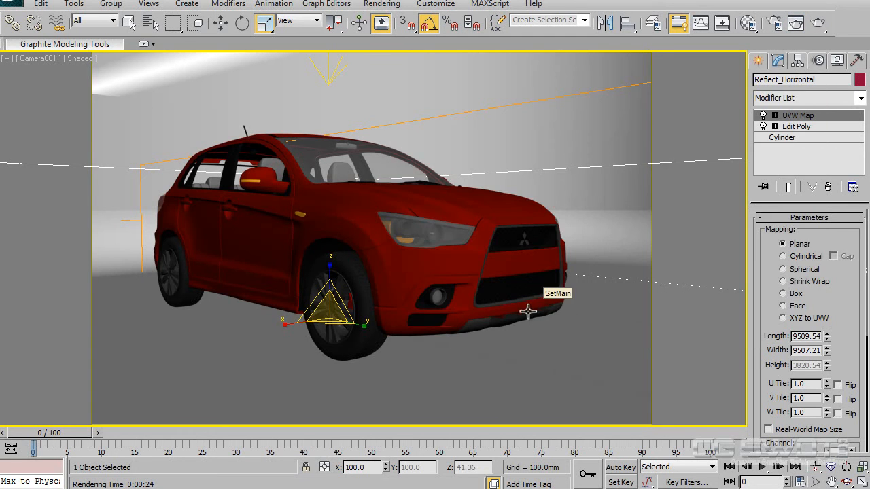
- Restore the four-viewport layout and set the Top view to Shaded with Edged Faces
key(alt+w)
middle_drag(197, 240, 189, 135)
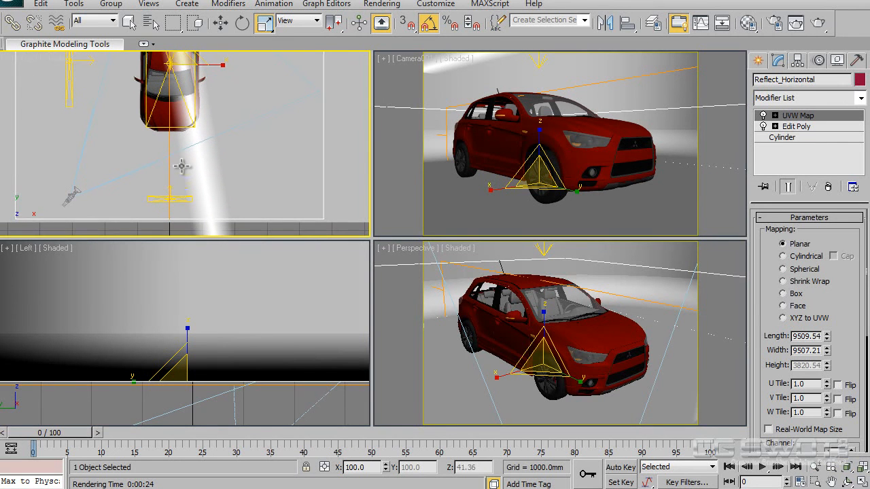
right_click(217, 171)
click(219, 183)
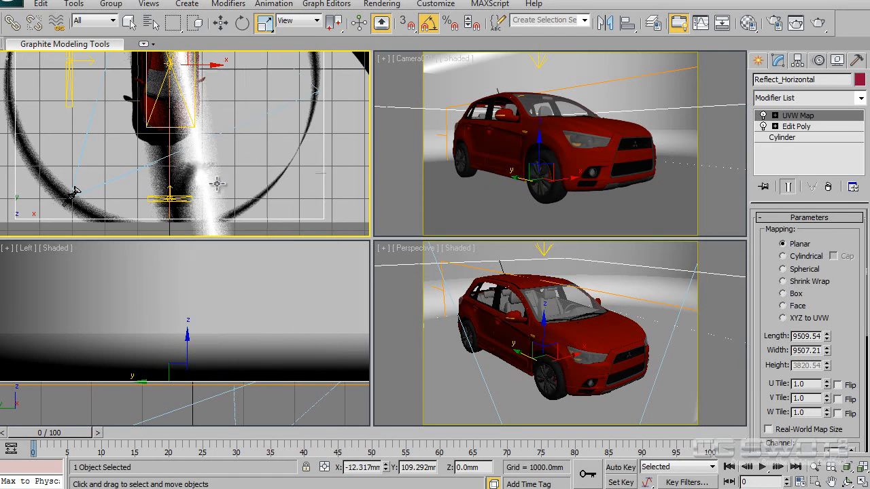
right_click(83, 54)
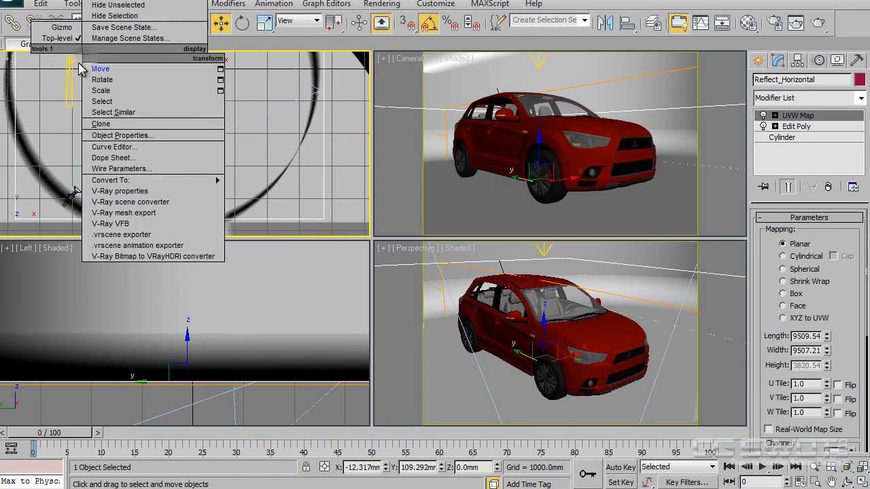
click(65, 62)
click(64, 61)
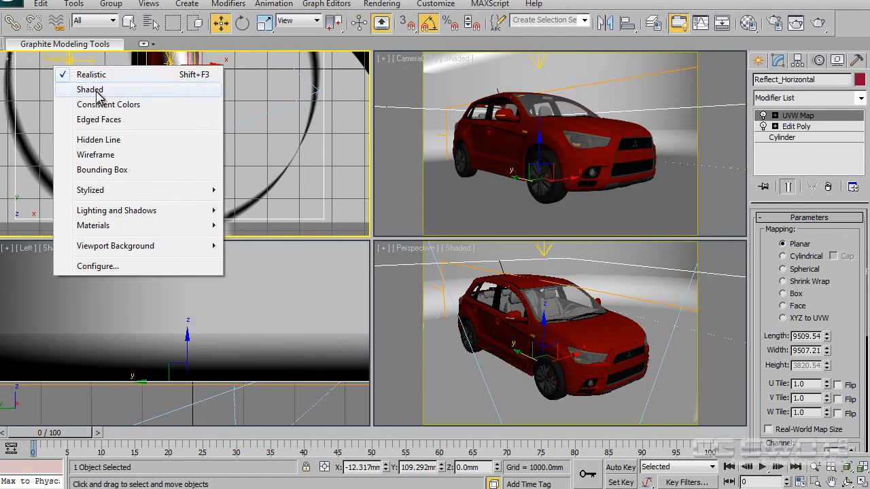
click(72, 87)
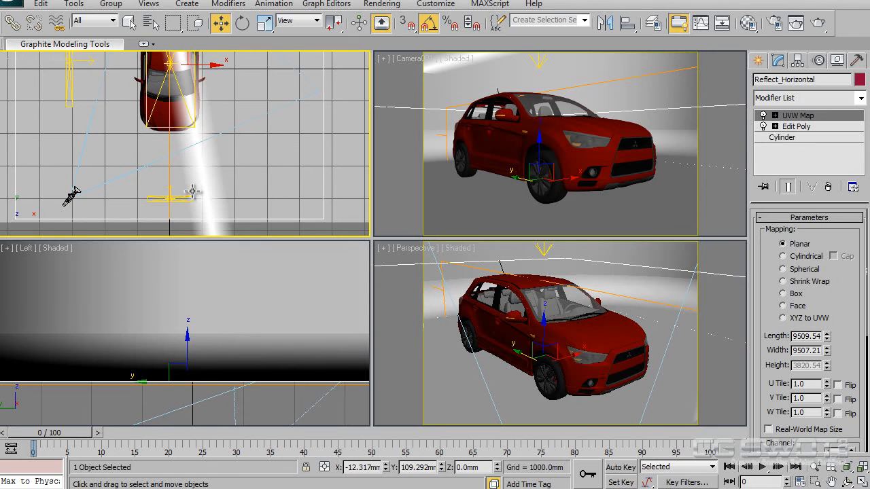
key(F4)
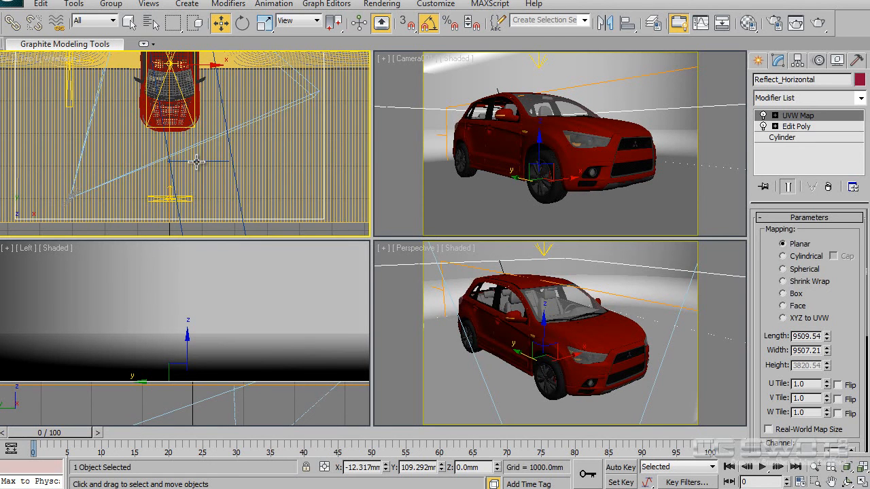
- Select Reflect_Front beside the car's front, move it slightly outward along X and adjust its rotation
click(197, 161)
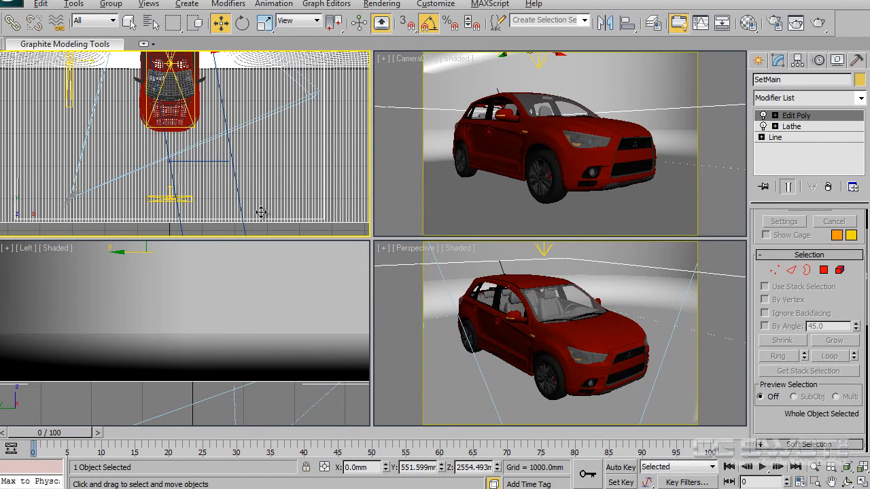
alt+middle_drag(217, 201, 288, 83)
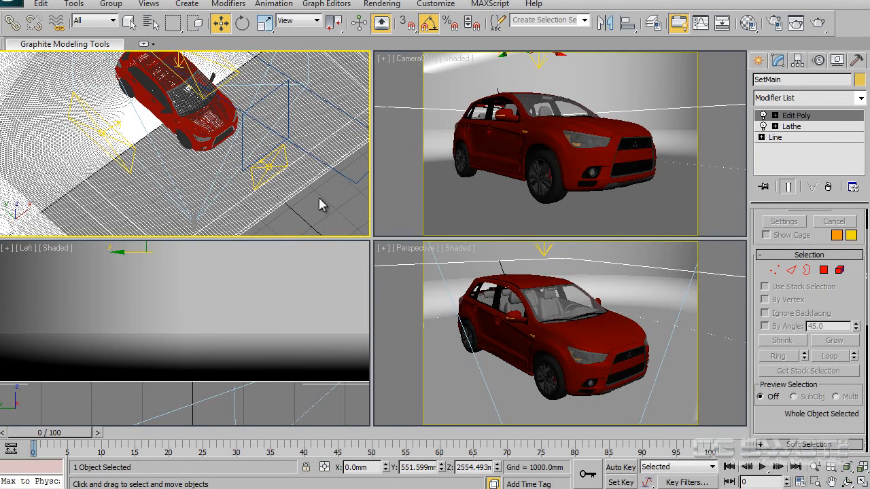
click(288, 103)
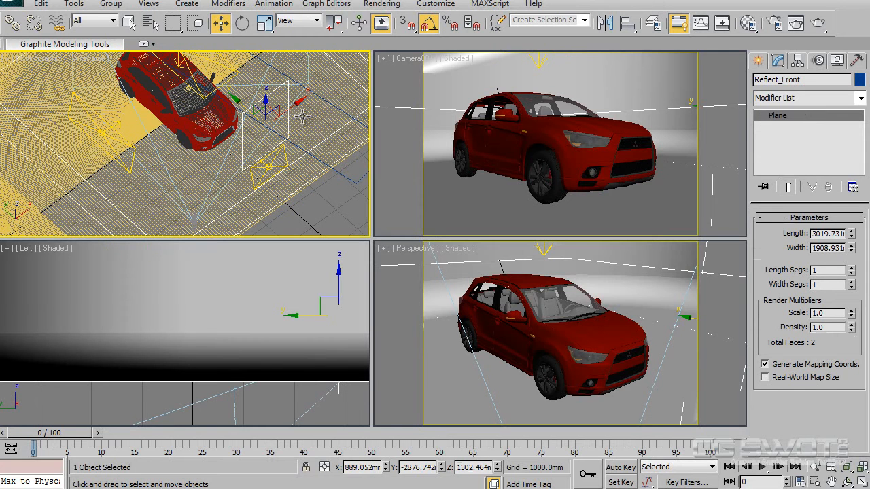
drag(289, 104, 302, 96)
alt+middle_drag(274, 129, 346, 175)
right_click(280, 110)
click(322, 143)
drag(289, 151, 318, 145)
- Select the Reflect_Top plane above the car and adjust its rotation
middle_drag(330, 185, 291, 166)
middle_drag(331, 228, 336, 164)
alt+middle_drag(272, 91, 306, 146)
click(339, 119)
alt+middle_drag(339, 119, 247, 64)
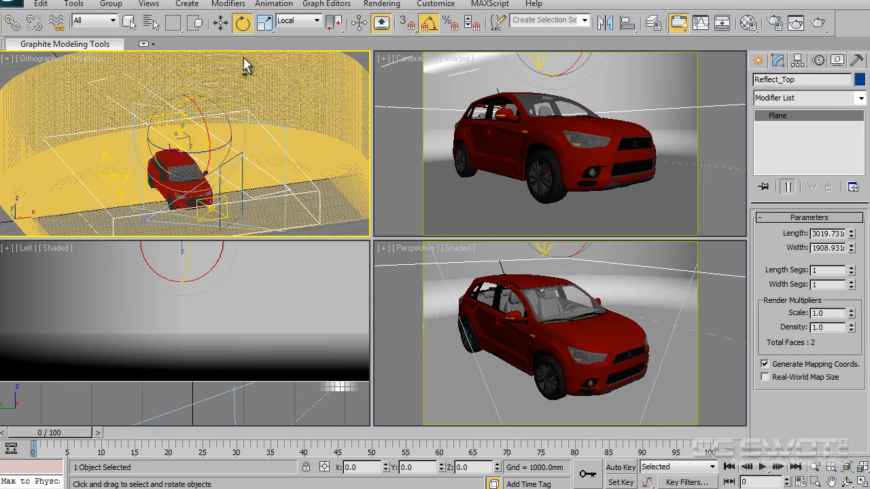
alt+middle_drag(243, 128, 216, 124)
right_click(210, 141)
click(225, 147)
right_click(232, 143)
click(247, 160)
- Switch the Perspective view to Camera001, test-render it and close the rendered frame
right_click(558, 288)
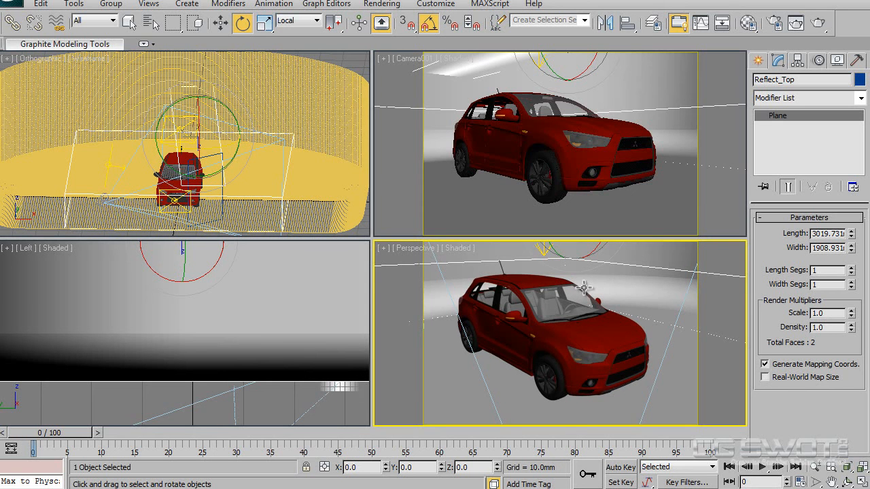
key(c)
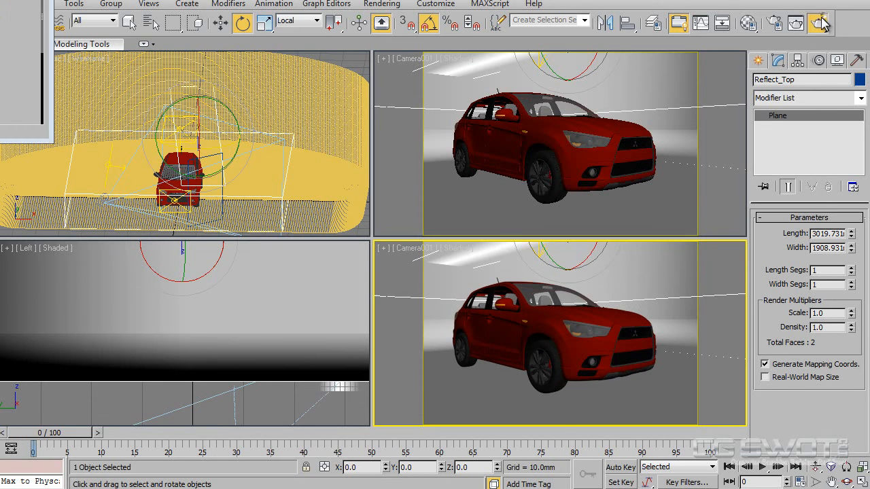
click(818, 24)
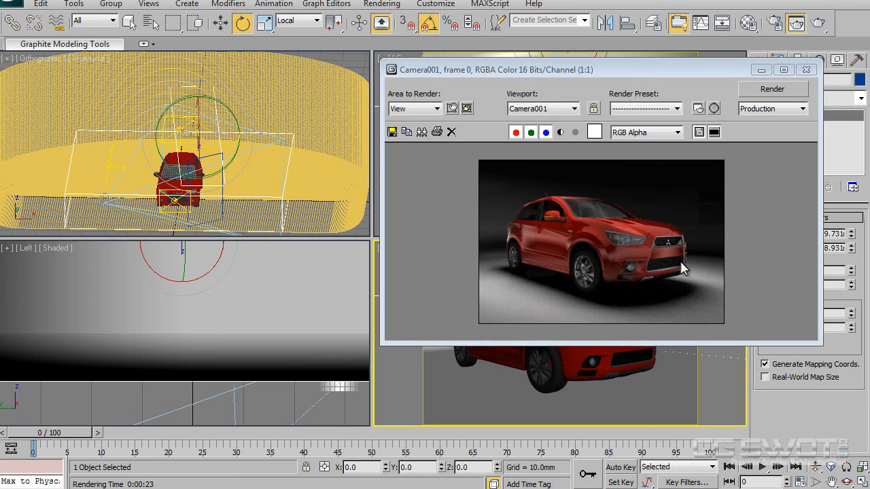
click(806, 70)
- Check the reflection color of the SetMat material and close the Material Editor
key(m)
click(535, 95)
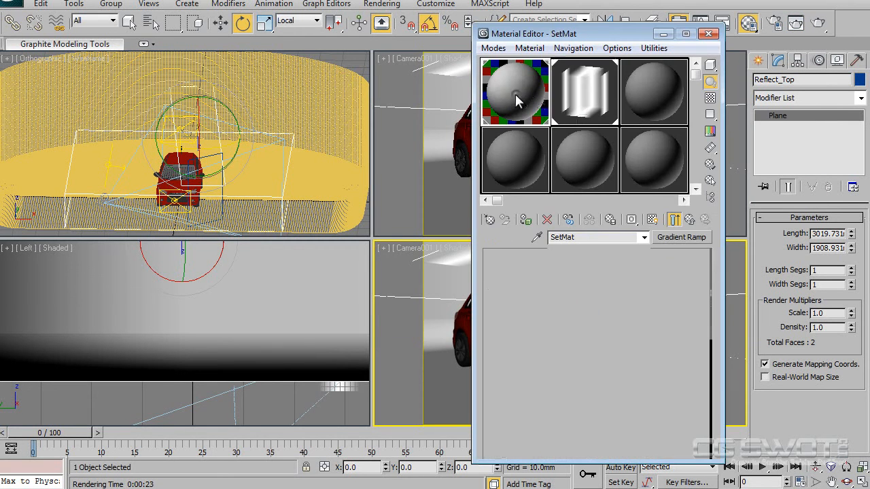
drag(632, 372, 626, 335)
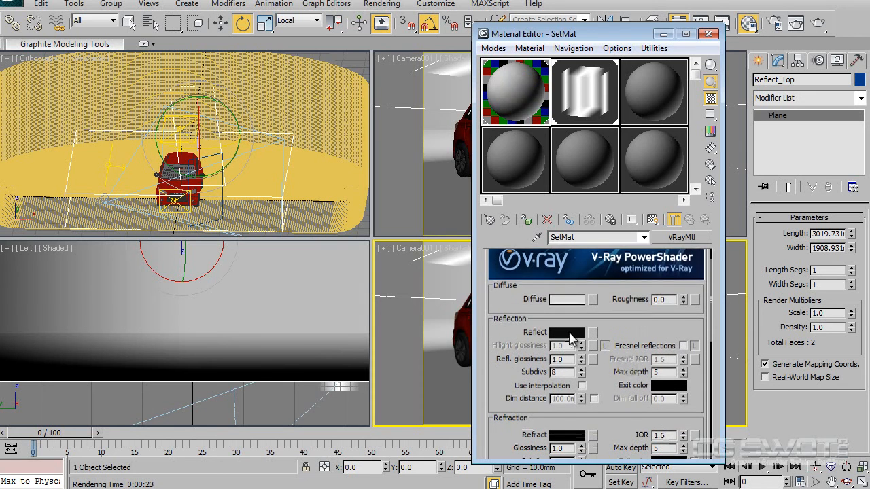
click(567, 333)
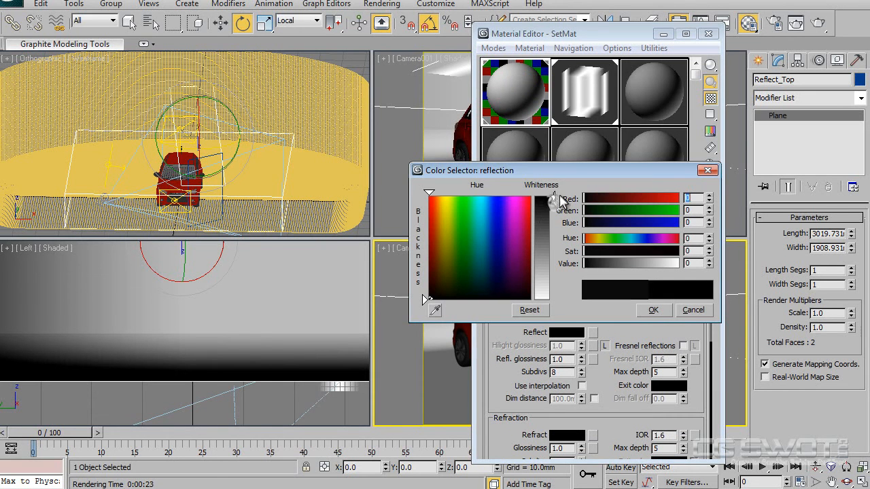
click(681, 175)
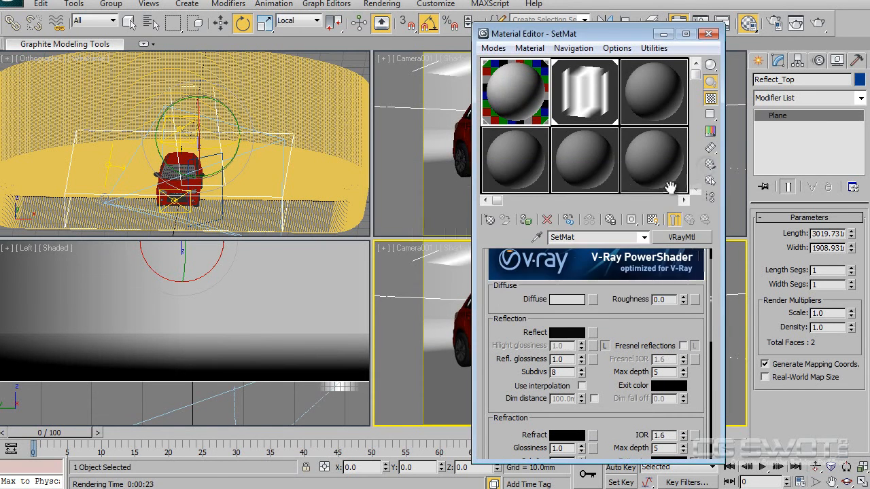
click(709, 34)
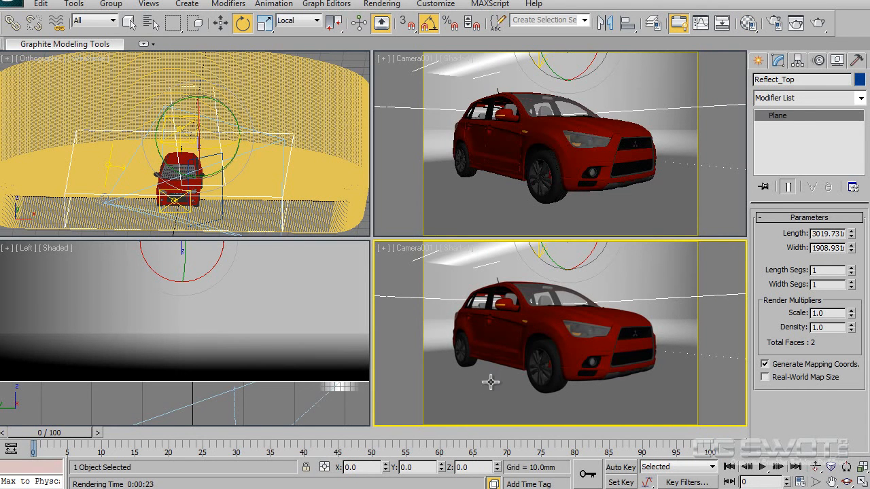
- Select SetMain, save the scene and set the object's V-Ray alpha contribution to -1.0
click(447, 376)
key(ctrl+s)
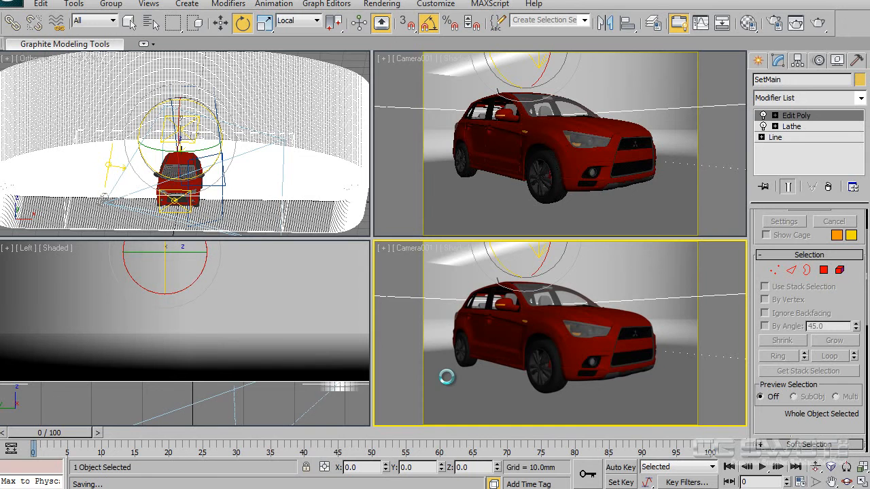
right_click(447, 377)
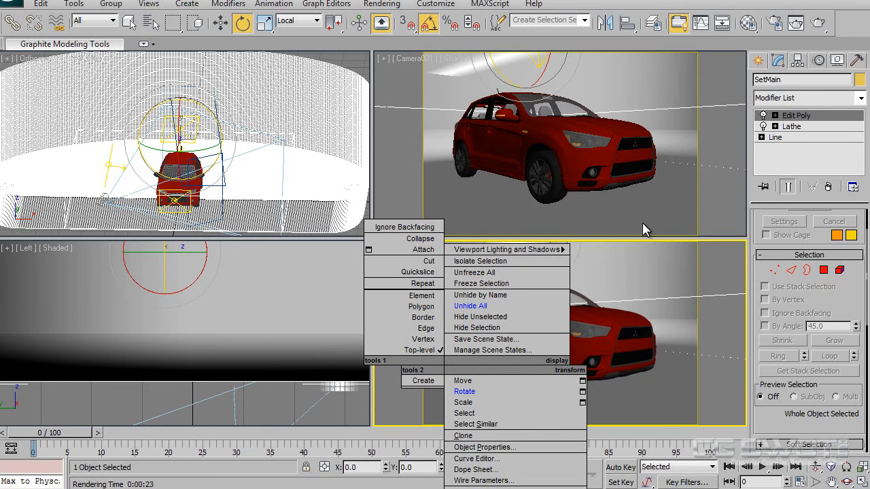
right_click(679, 262)
right_click(652, 253)
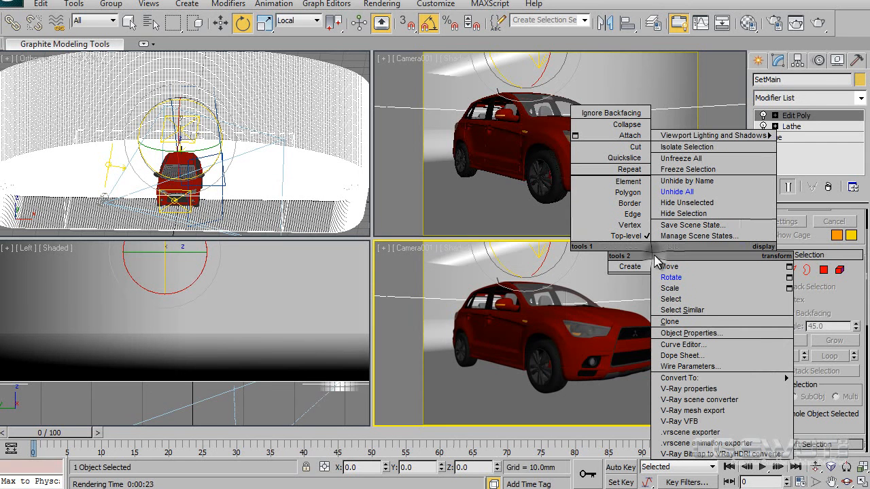
click(693, 389)
drag(468, 71, 397, 131)
drag(476, 165, 478, 231)
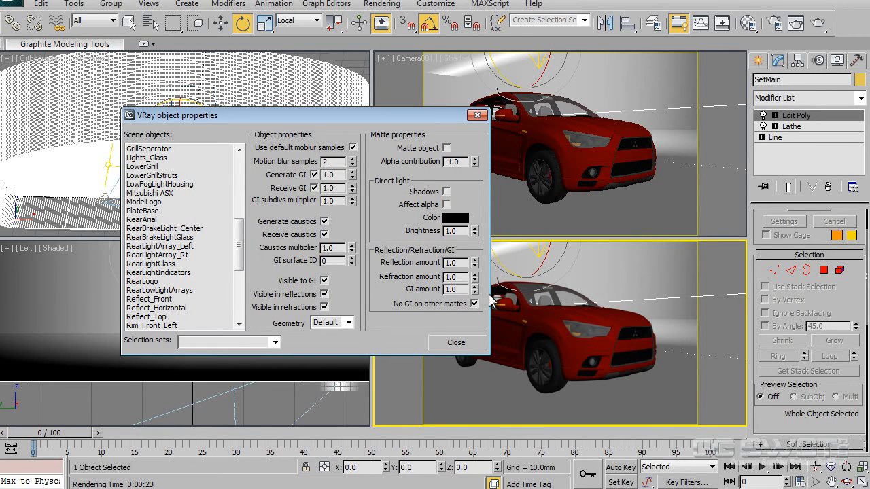
click(456, 344)
- Test-render Camera001 and compare its alpha channel with the RGB image
click(819, 22)
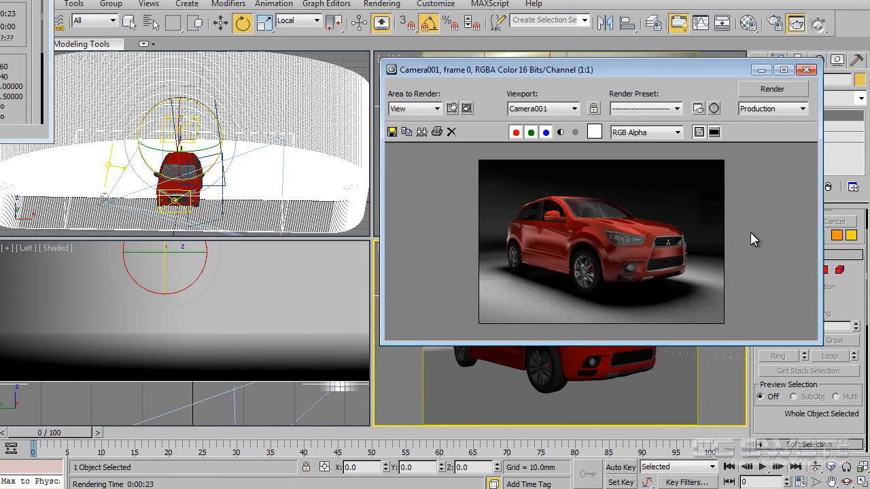
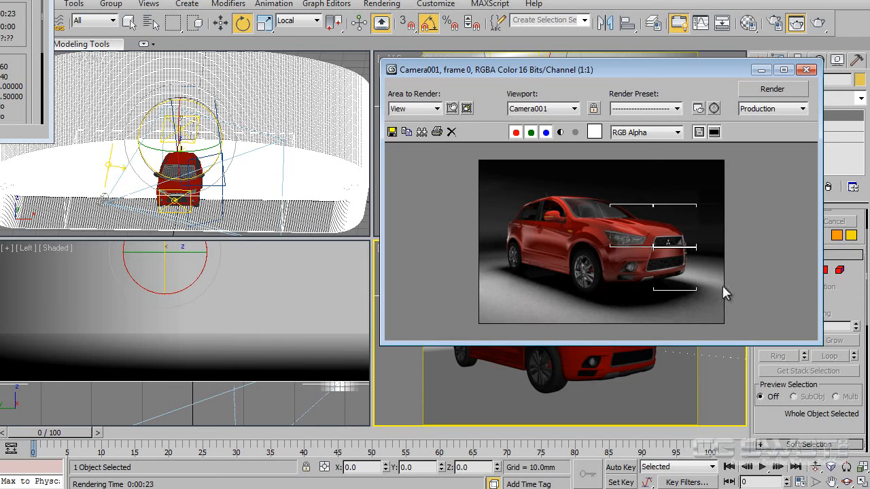
click(560, 132)
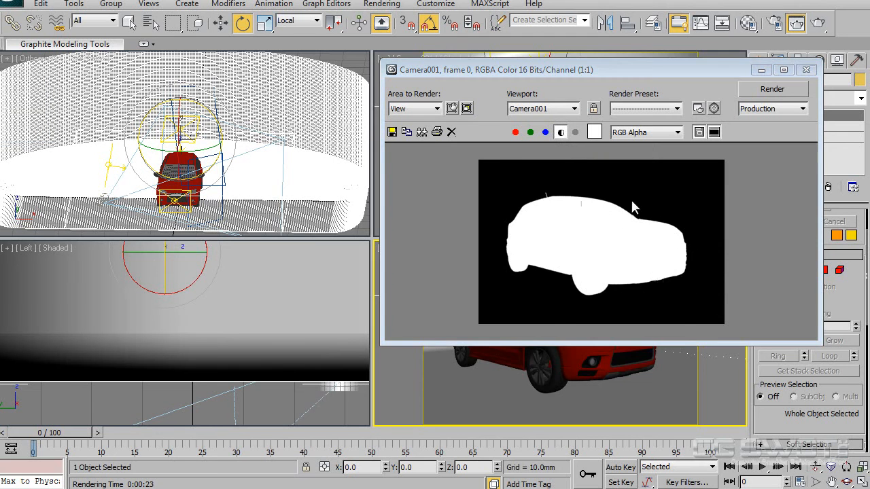
click(561, 132)
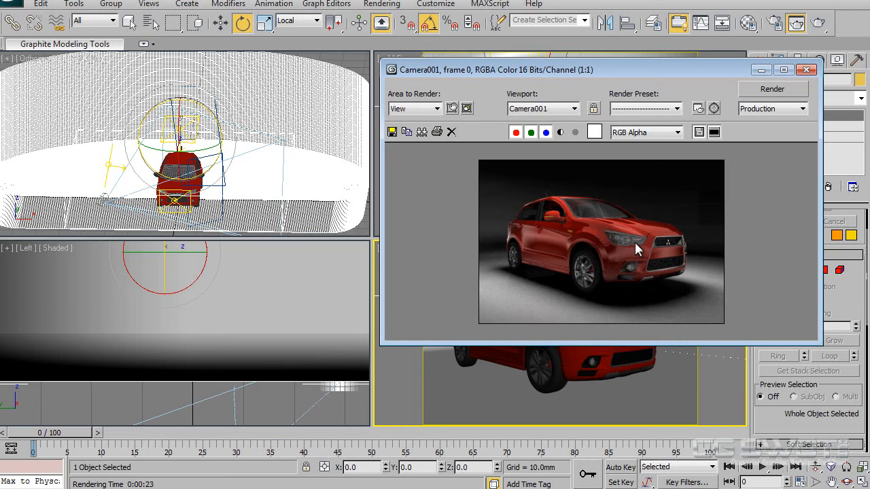
click(561, 132)
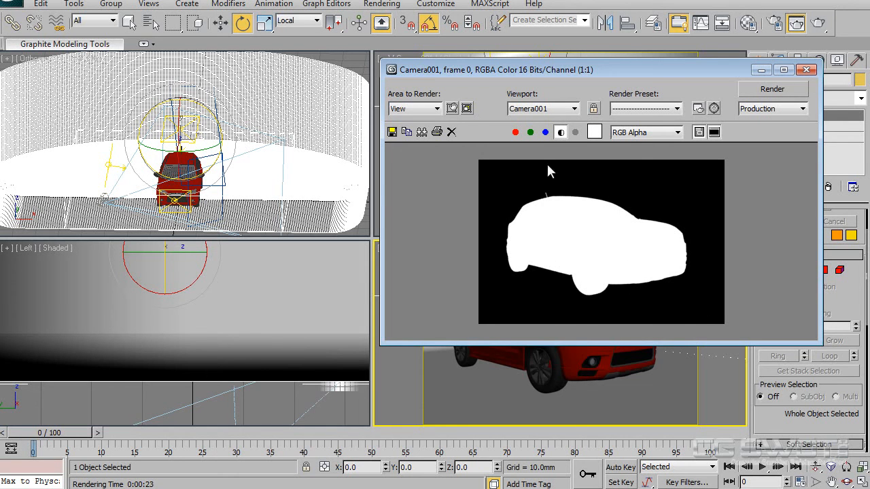
click(561, 133)
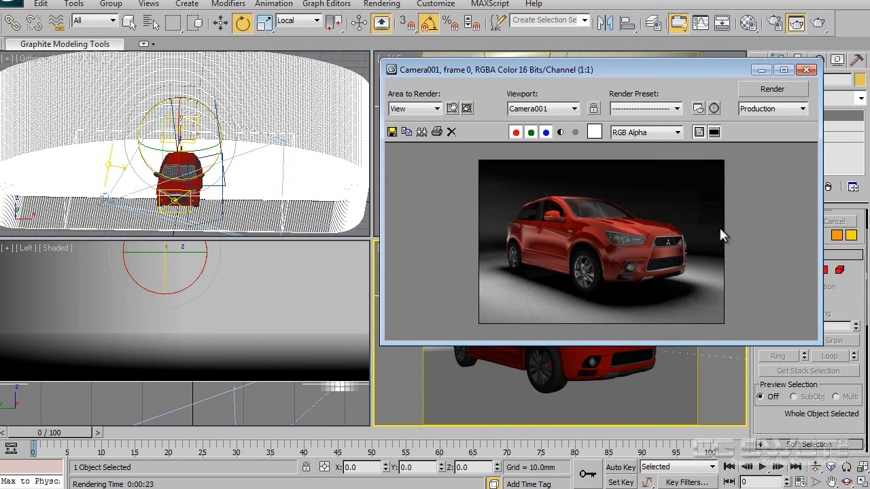
- Enlarge the rendered frame window, examine the car render at 2:1 and close the window
drag(669, 64, 487, 23)
drag(642, 308, 833, 433)
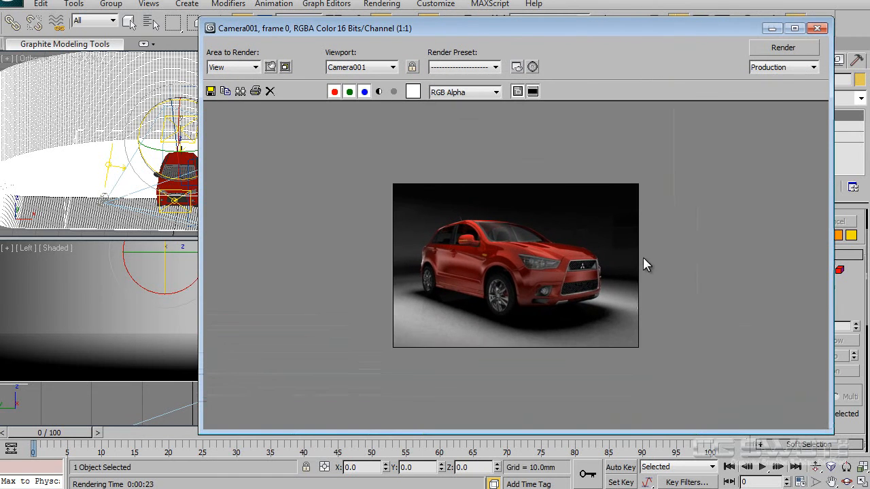
scroll(653, 266, up, 1)
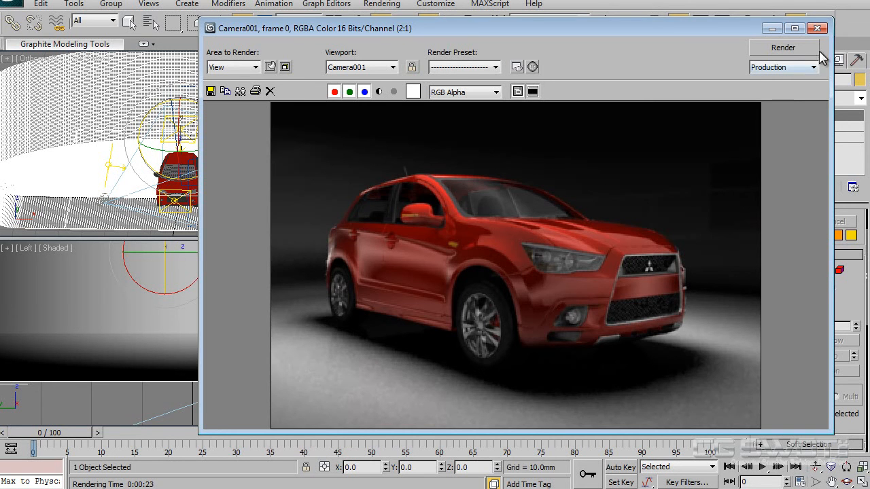
click(817, 28)
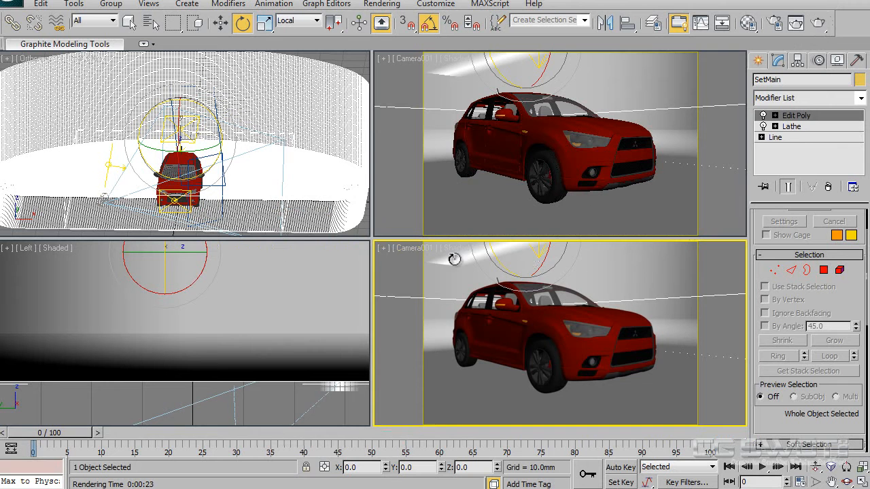
- Select SideLight and add Reflect_Horizontal to its exclude list for both illumination and shadow casting
right_click(111, 166)
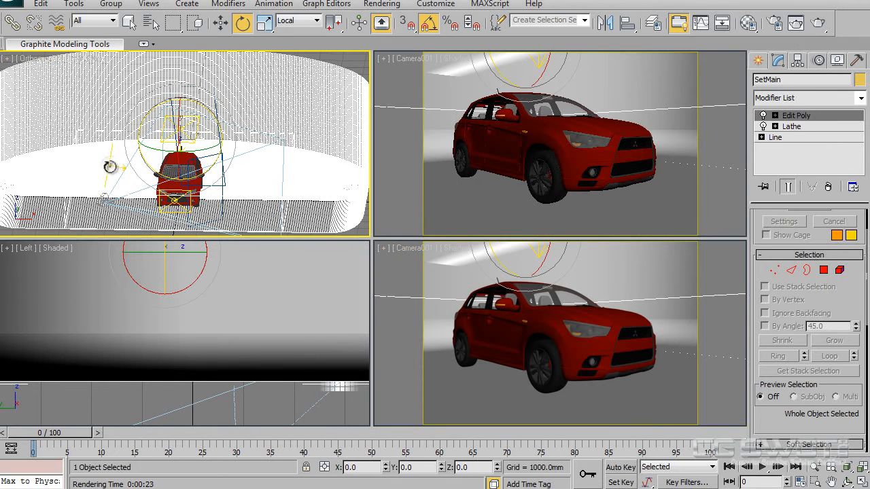
click(112, 167)
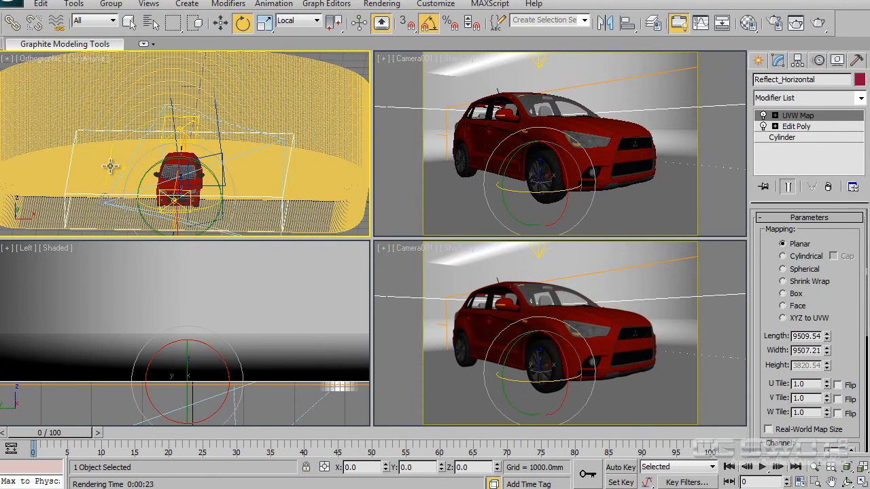
click(112, 166)
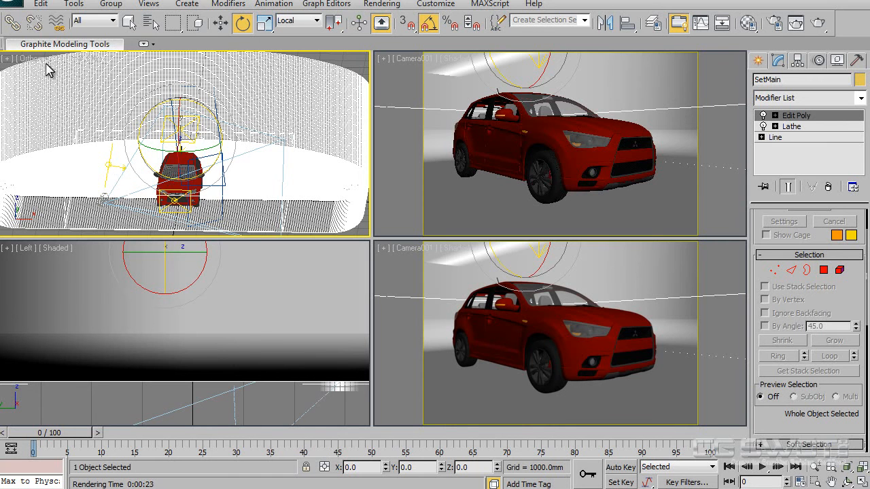
right_click(107, 161)
click(124, 168)
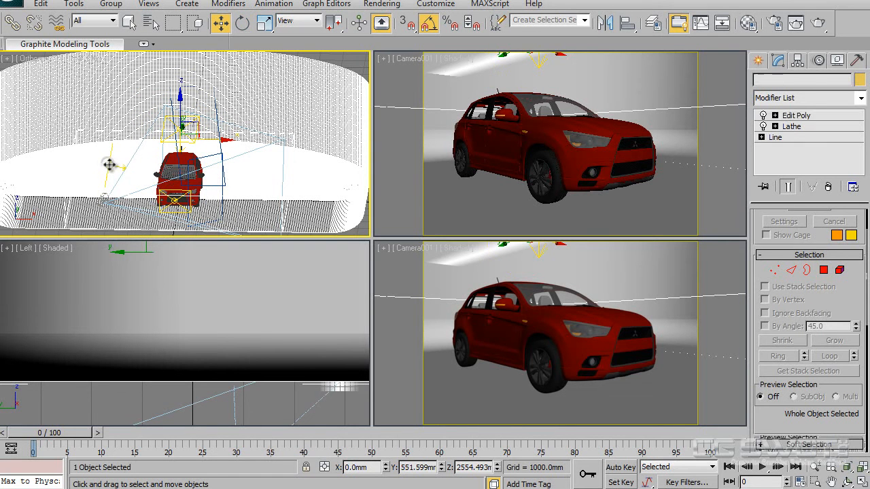
click(105, 166)
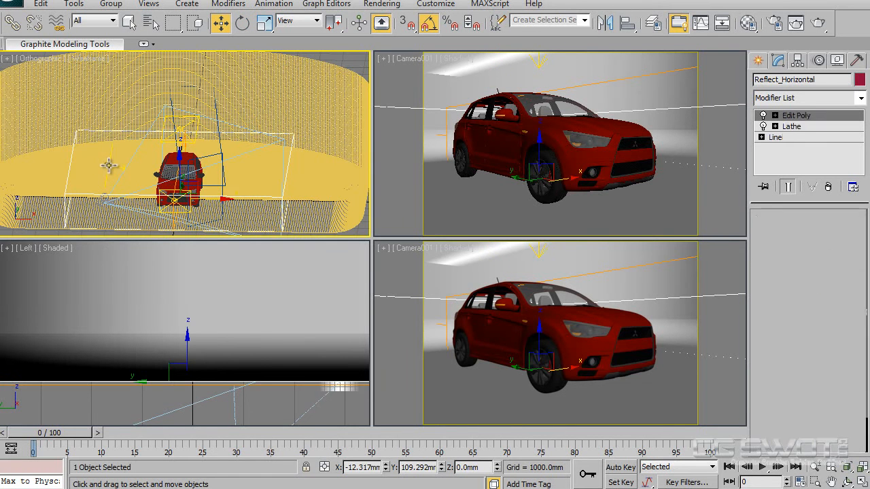
click(109, 165)
click(108, 165)
click(172, 176)
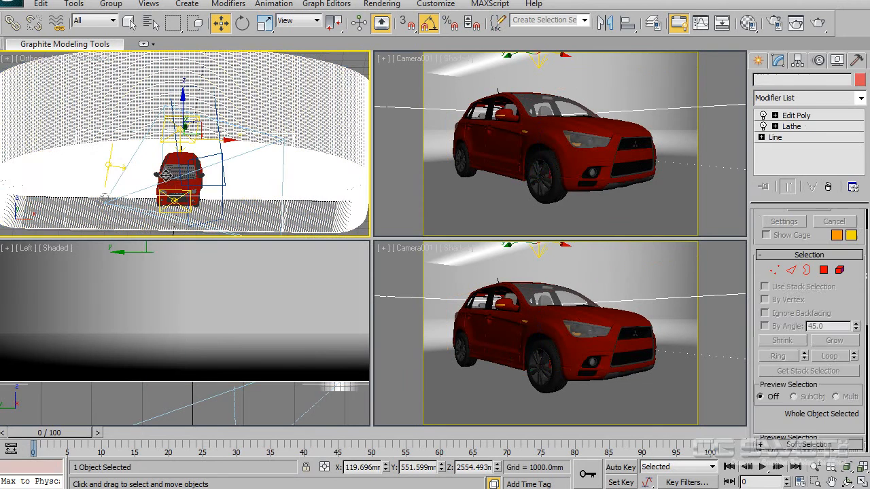
click(110, 165)
click(110, 165)
click(837, 235)
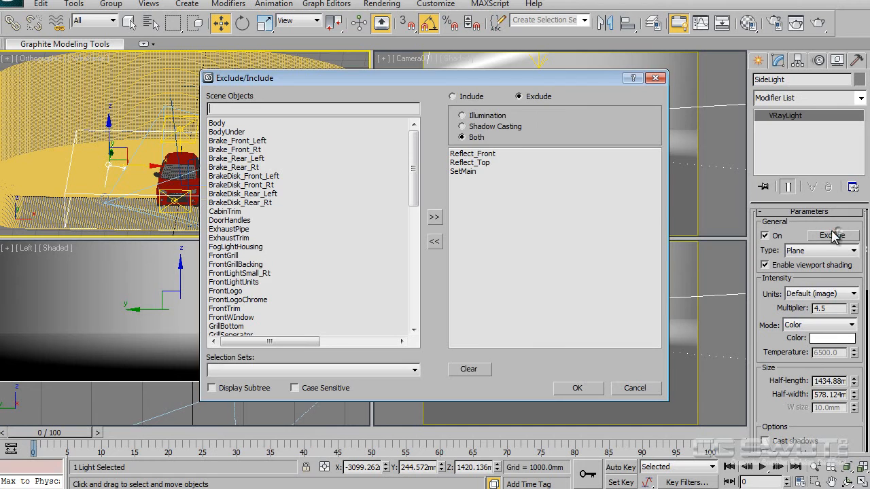
click(267, 109)
text(reflect)
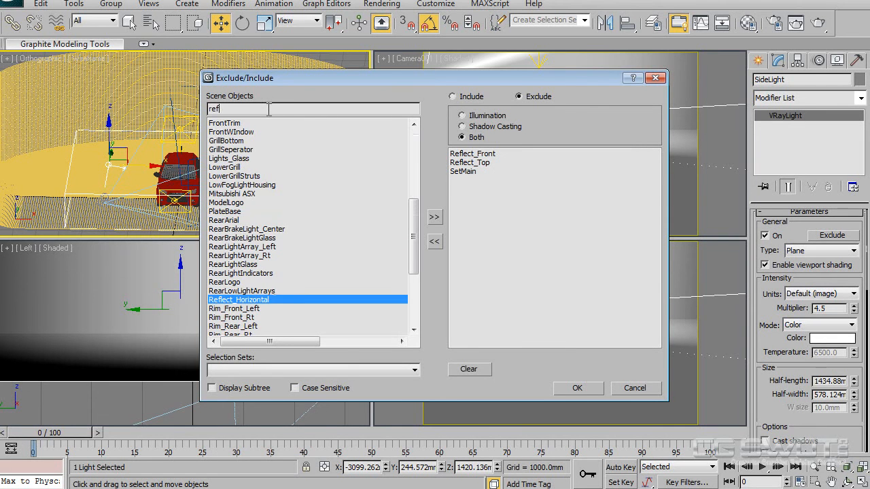
double_click(268, 302)
click(576, 387)
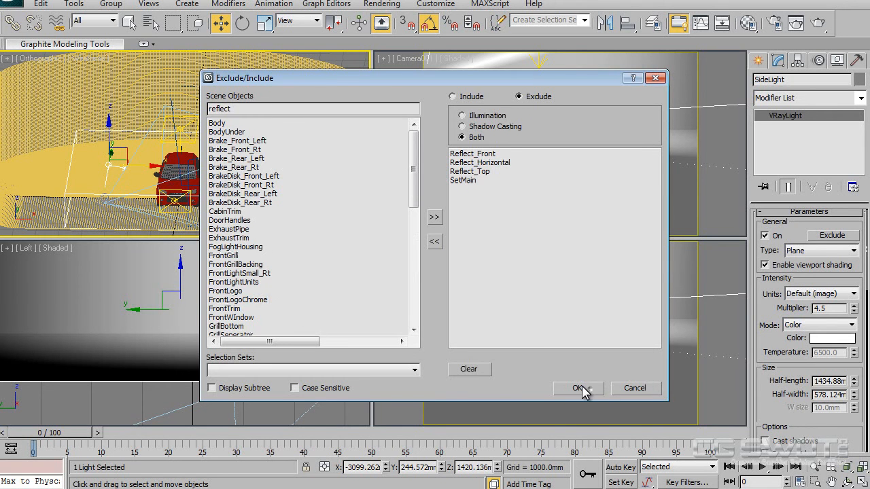
- Exclude Reflect_Horizontal from TopLight's illumination and shadow casting
click(178, 128)
click(180, 123)
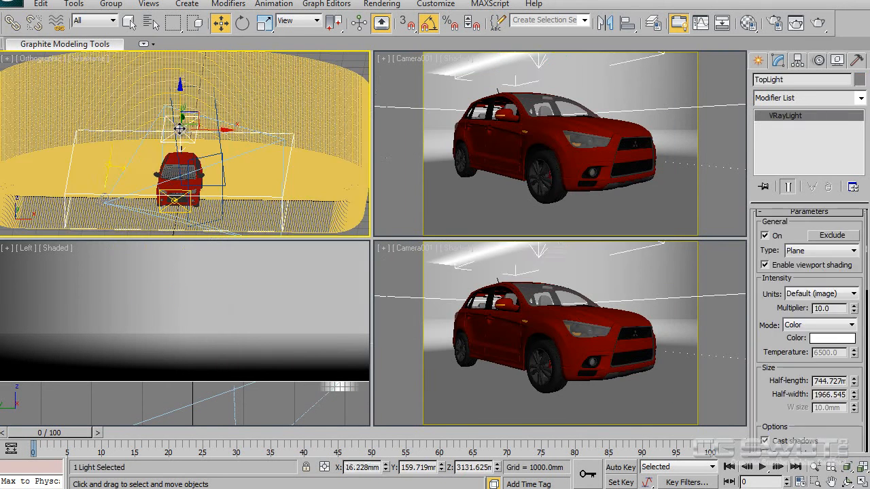
click(833, 236)
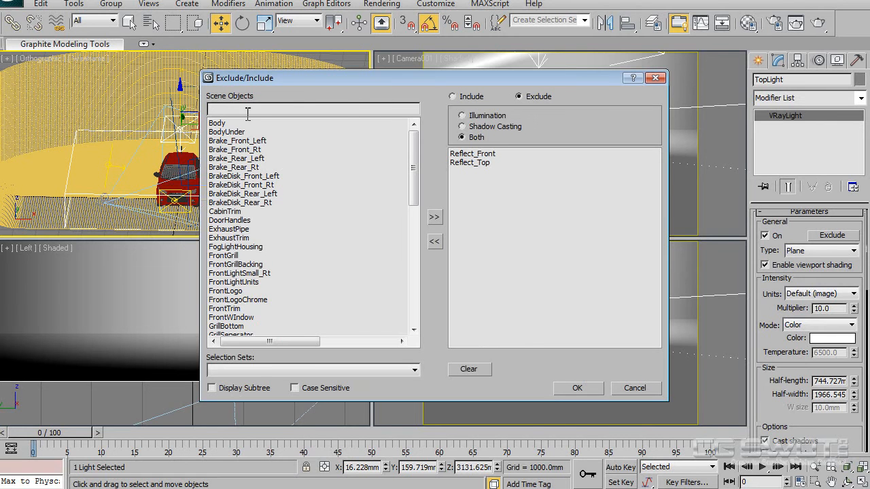
text(ref)
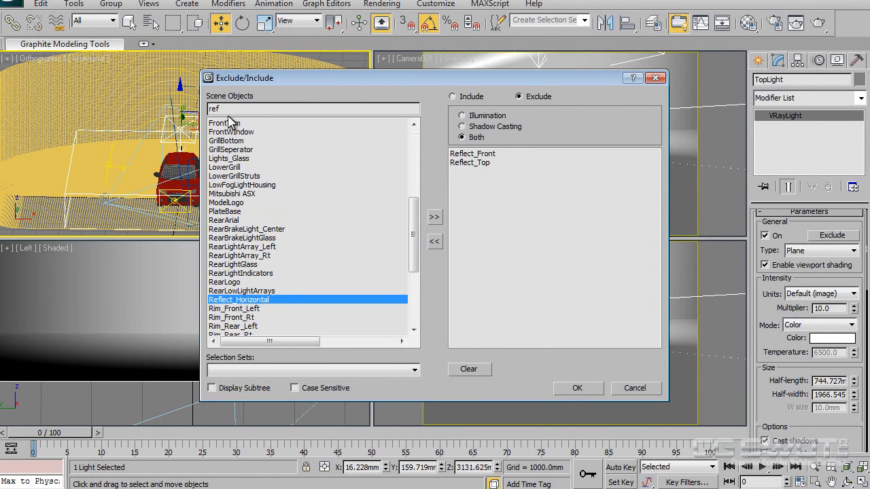
double_click(239, 300)
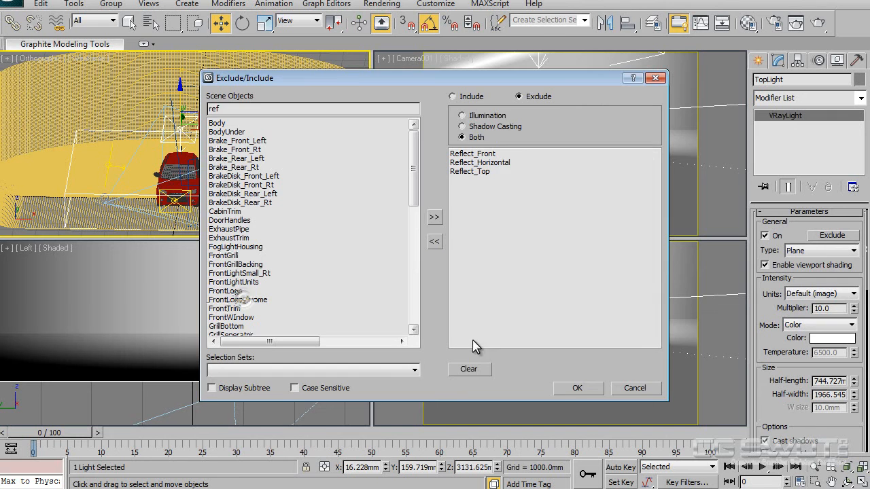
click(576, 388)
- Exclude Reflect_Horizontal from the illumination and shadows of FrontLight in front of the car
click(174, 200)
click(175, 200)
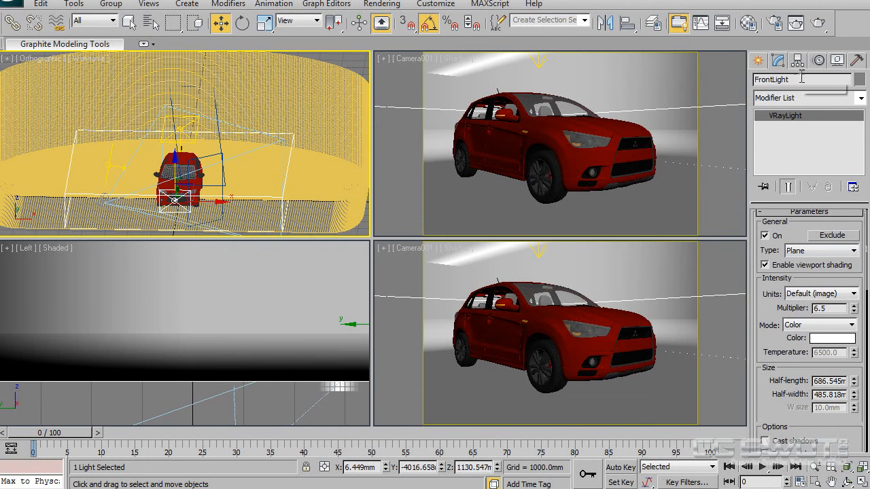
click(821, 236)
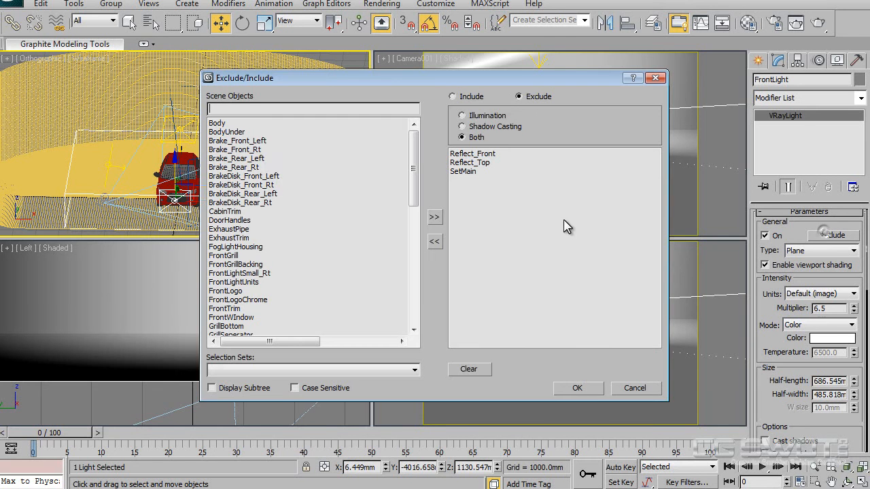
text(ref)
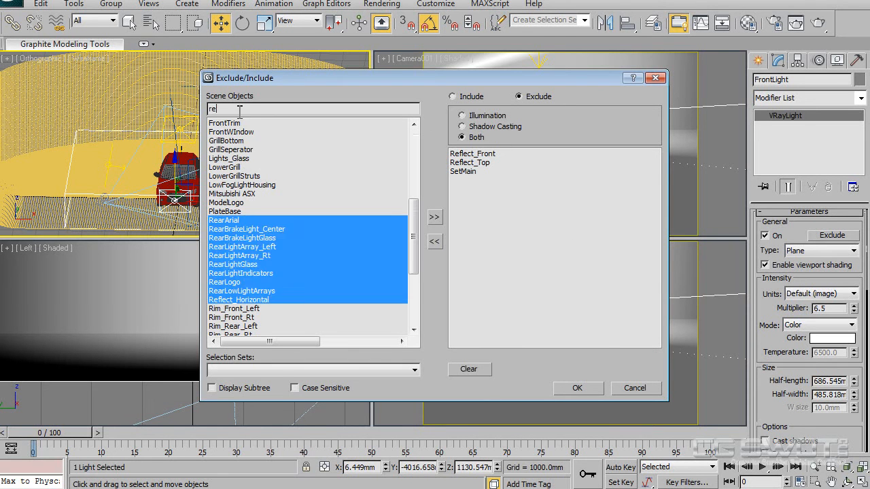
double_click(271, 300)
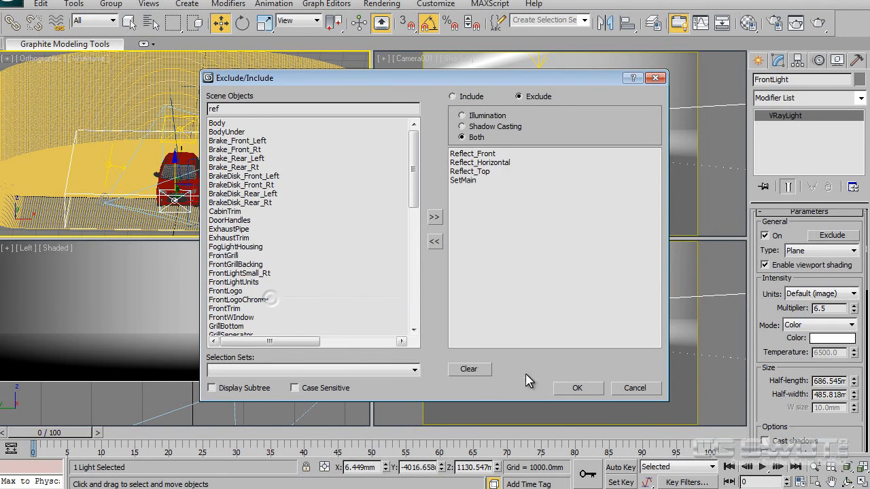
click(578, 388)
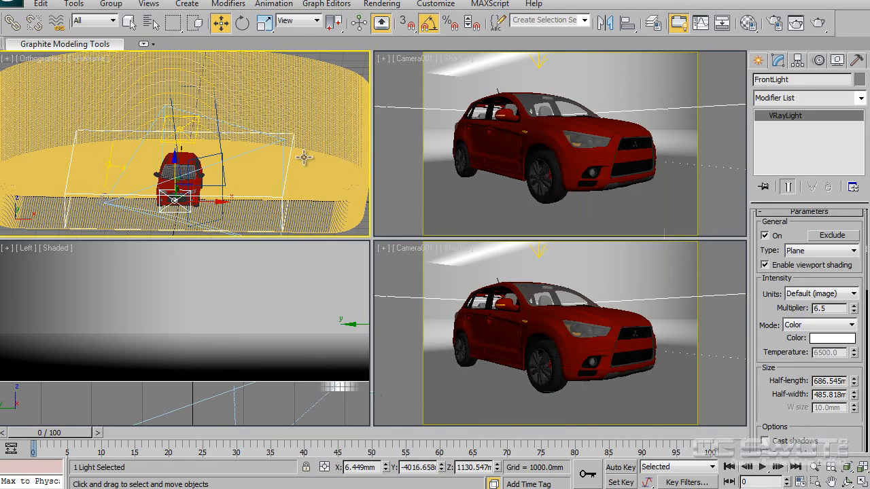
- Lower TopLight toward the car roof in the front view to a Z height of about 2780 mm and set its multiplier to 9
click(181, 129)
click(181, 128)
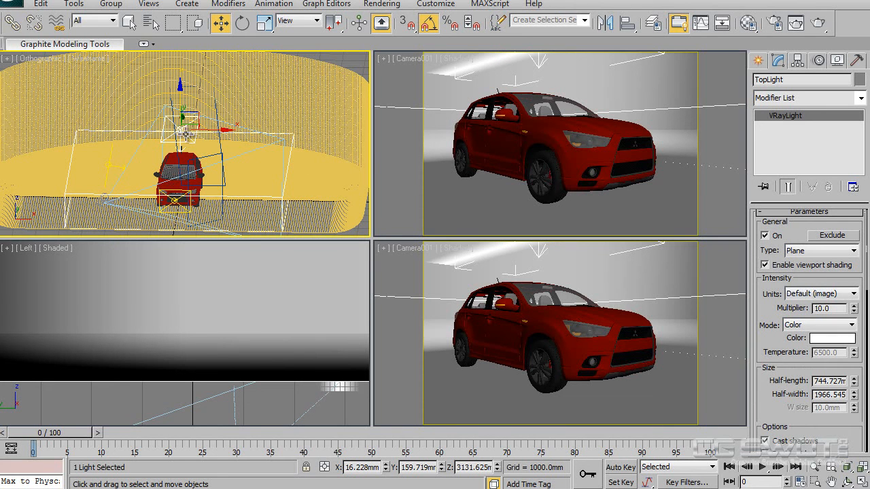
key(f)
scroll(201, 139, down, 10)
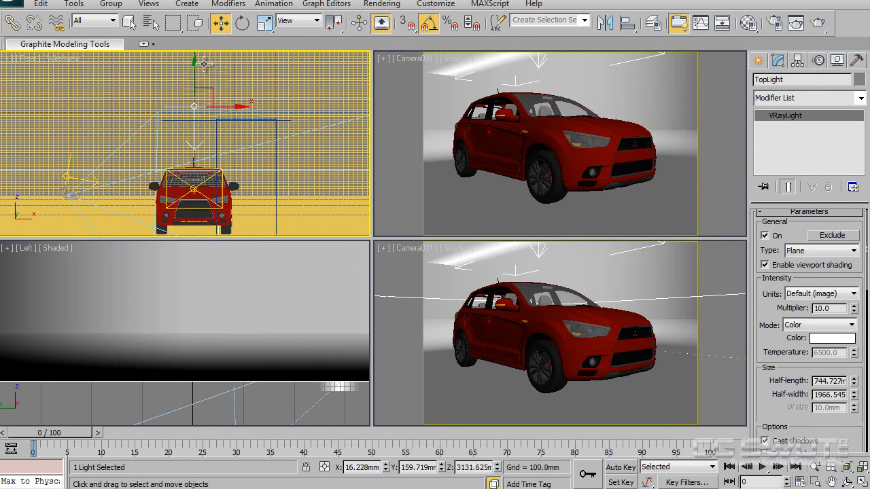
drag(195, 72, 196, 86)
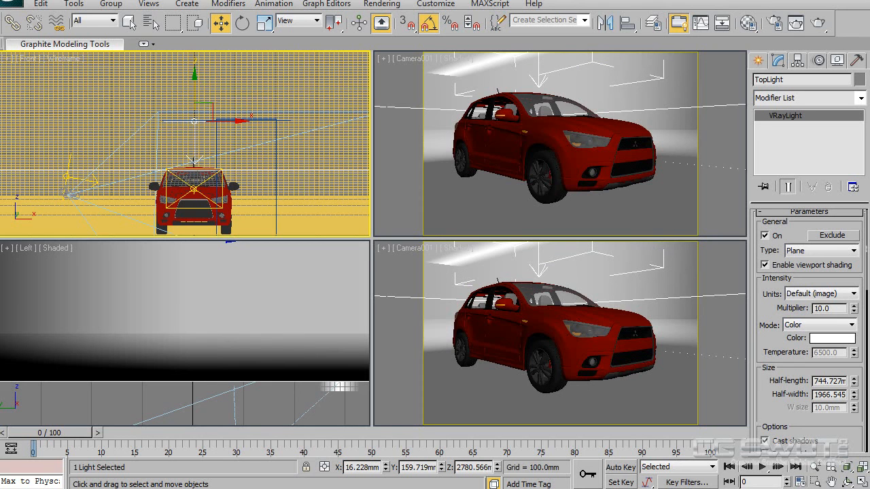
double_click(836, 309)
text(9)
key(Return)
- Test-render Camera001 with the adjusted TopLight and close the rendered frame window
right_click(627, 310)
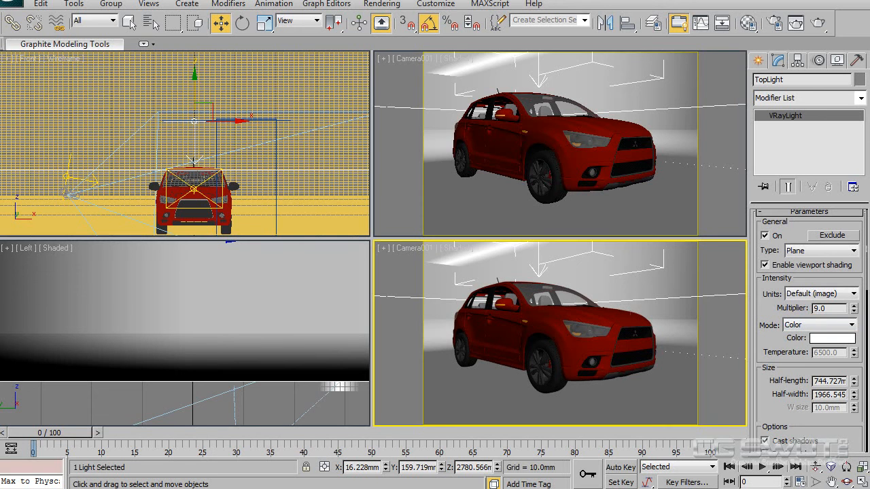
click(818, 24)
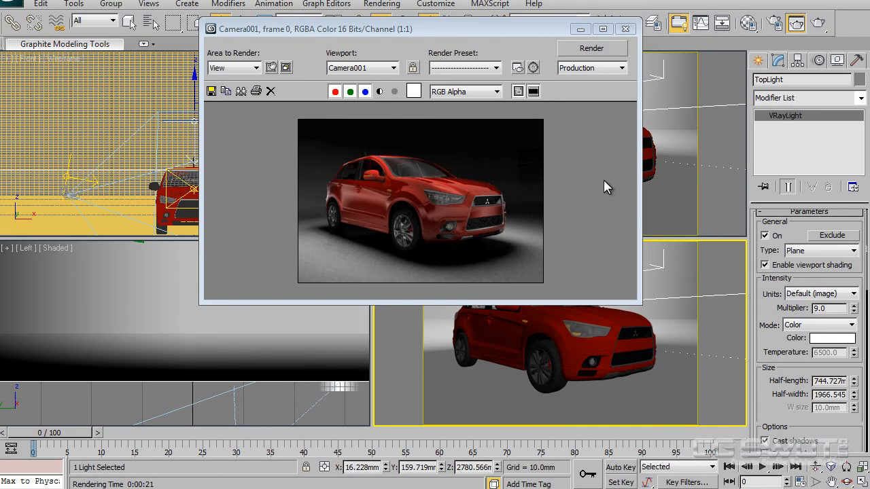
click(625, 28)
- Select SetMain and widen it along the X axis in the front view to about 179%, and return to the Move tool
click(321, 195)
key(z)
right_click(257, 157)
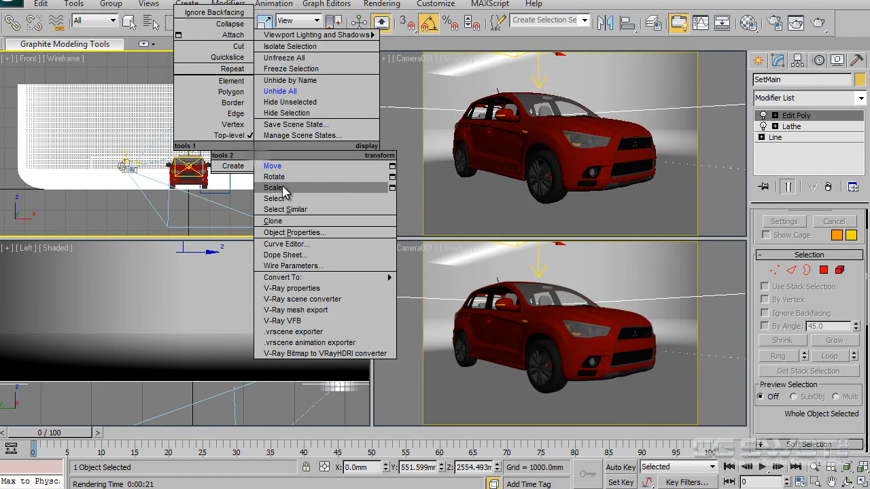
click(268, 175)
drag(235, 138, 248, 138)
right_click(297, 166)
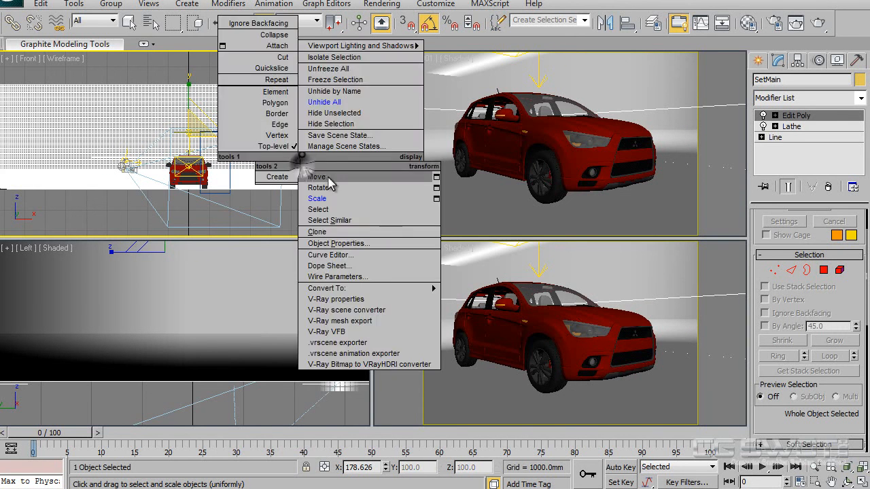
click(321, 174)
- Select TopLight in the camera view and check its sampling subdivisions
click(507, 258)
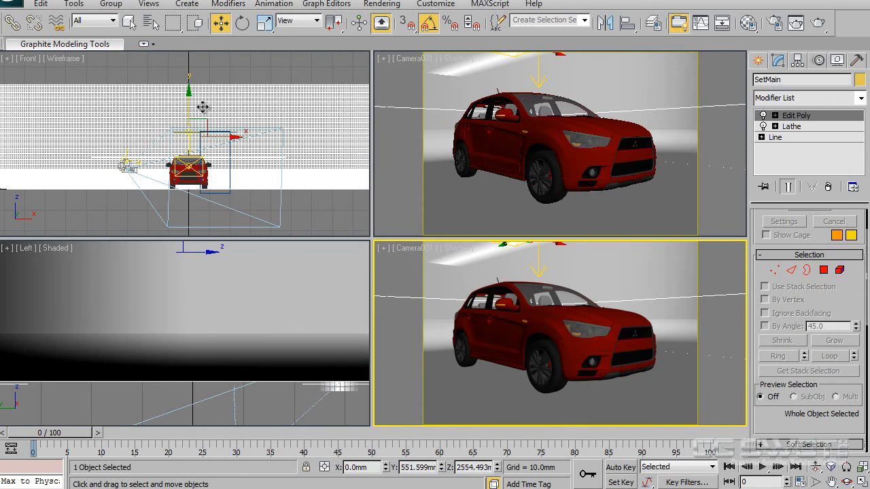
click(538, 78)
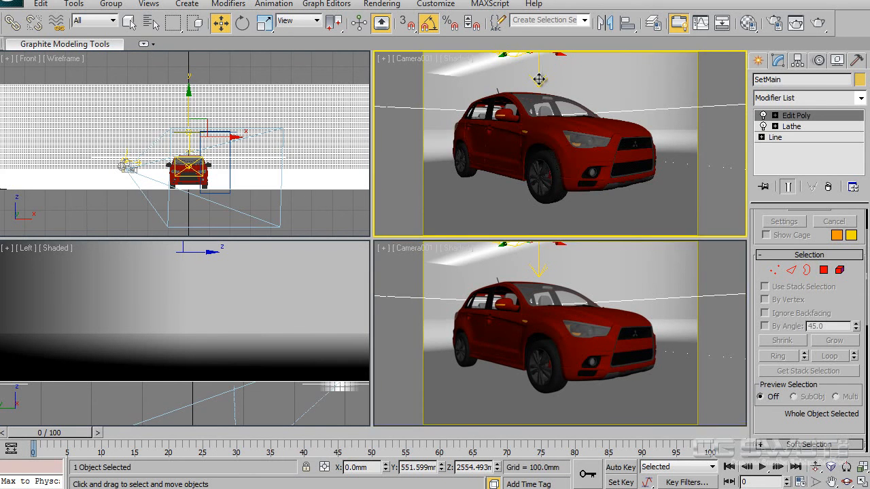
drag(788, 406, 785, 228)
scroll(840, 282, down, 5)
double_click(824, 288)
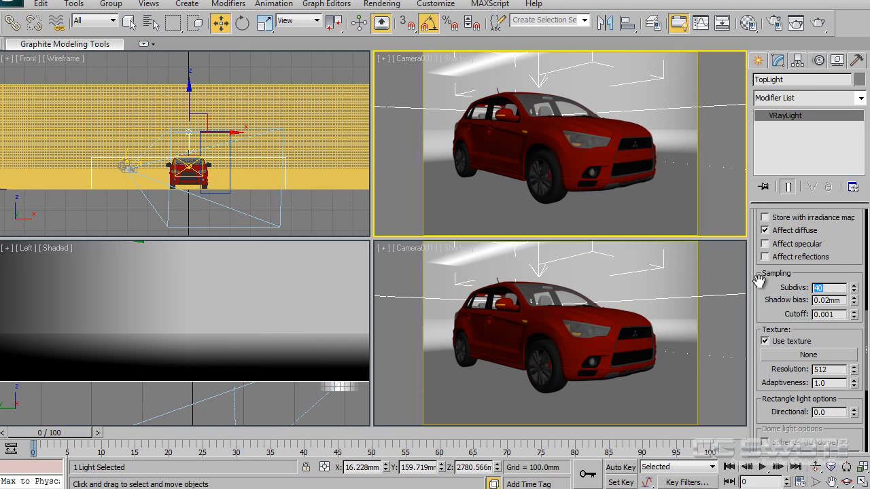
- Test-render Camera001 with the widened set and close the rendered frame window
click(852, 257)
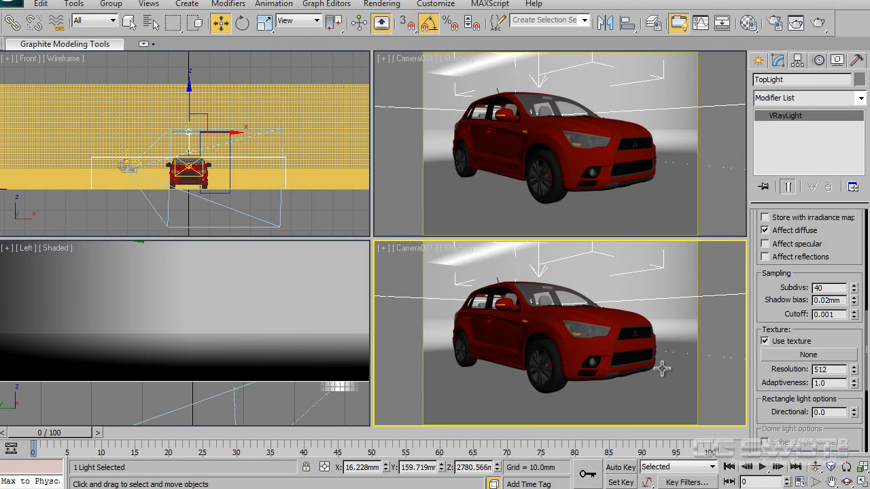
click(796, 23)
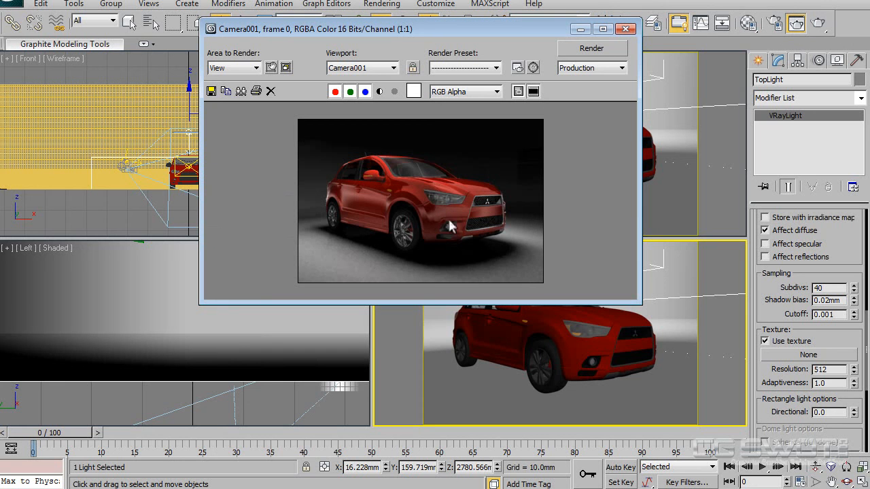
click(625, 29)
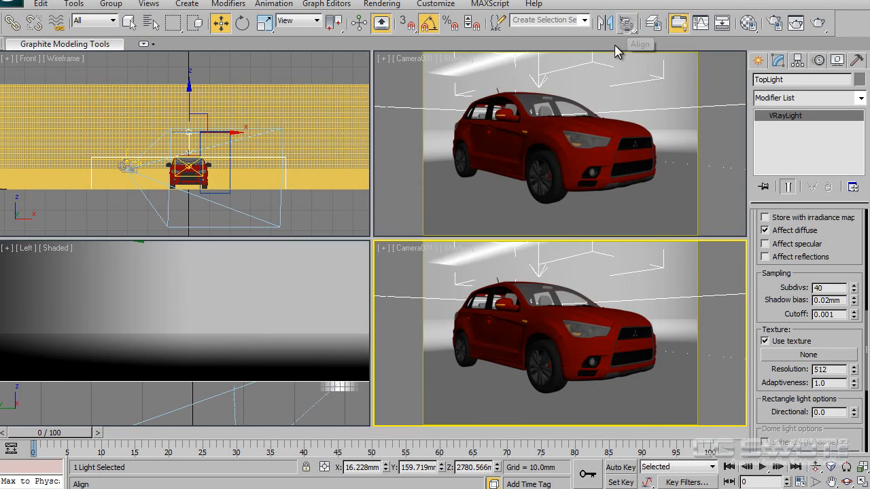
- Unfreeze the Car Mesh layer in the layer manager and close the manager
click(589, 331)
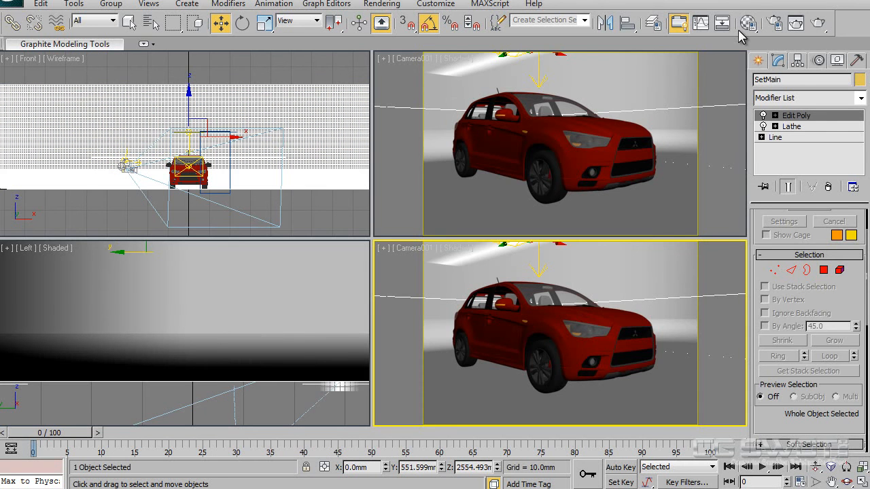
click(653, 24)
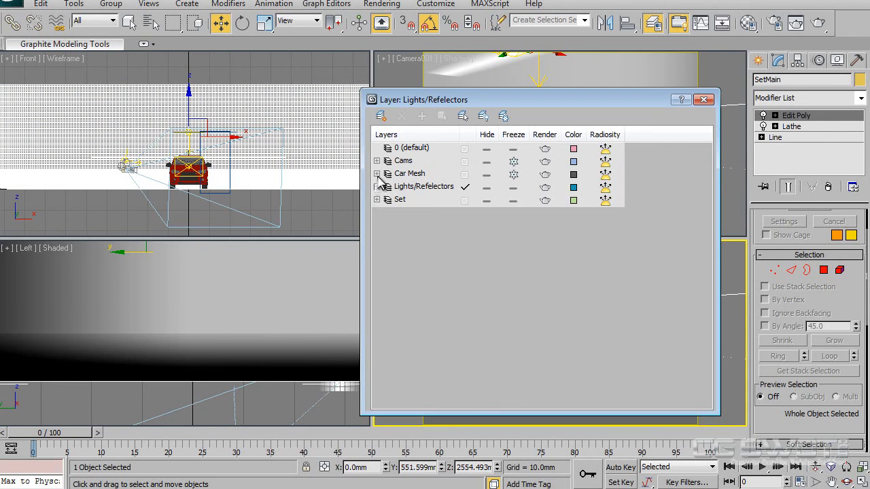
click(513, 175)
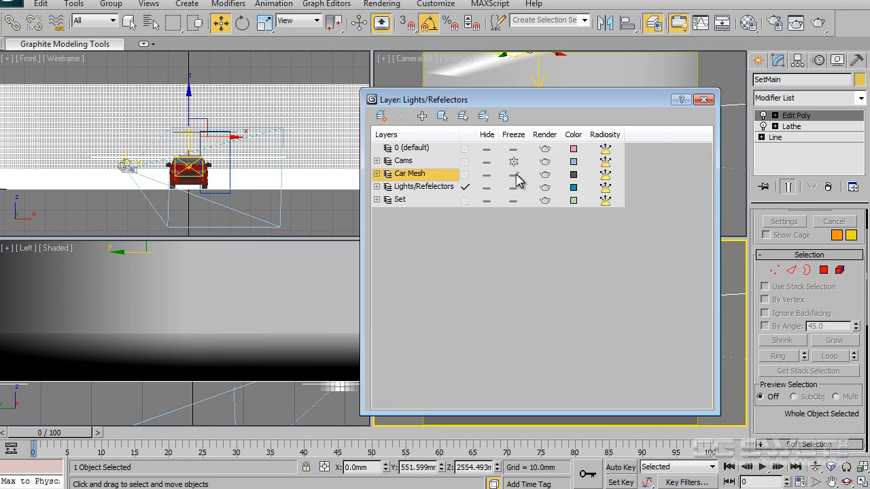
click(704, 100)
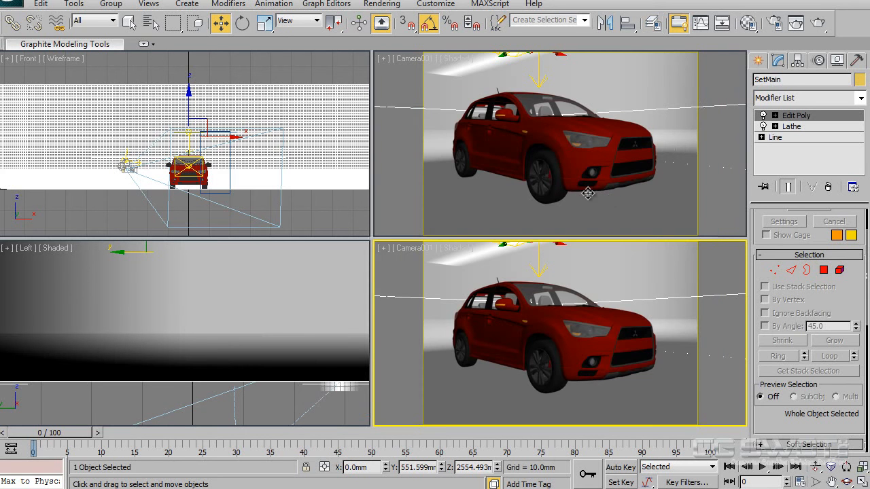
- Select the headlight mesh in the camera view to identify its object name, cancelling the accidental upward move
click(585, 139)
click(585, 141)
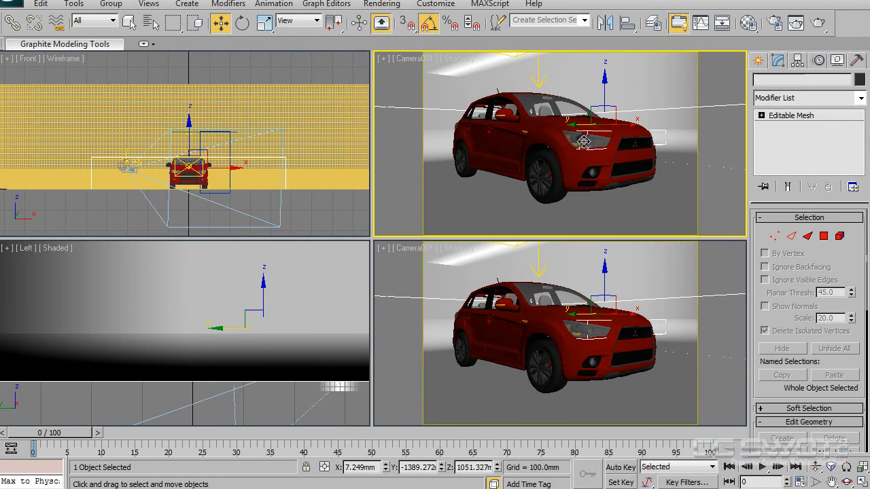
drag(604, 87, 596, 49)
right_click(597, 49)
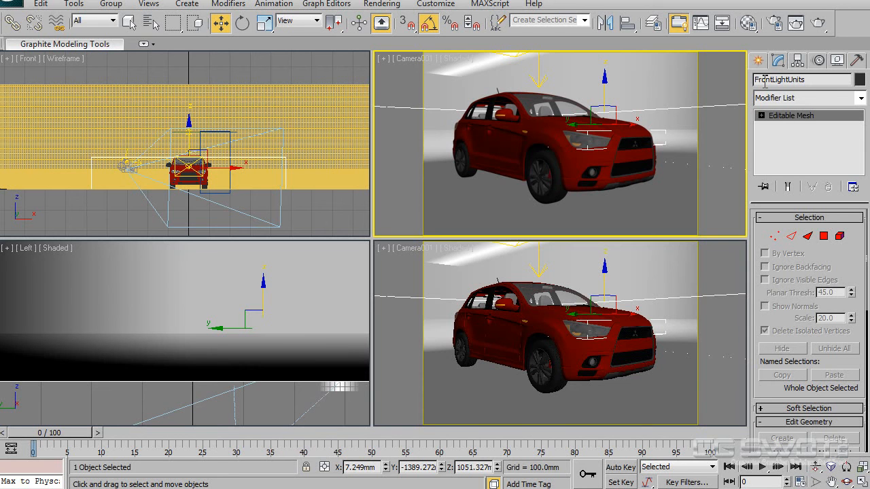
- Create a standard Omni light at the car's front corner headlight in the top view and return to the Move tool
click(759, 60)
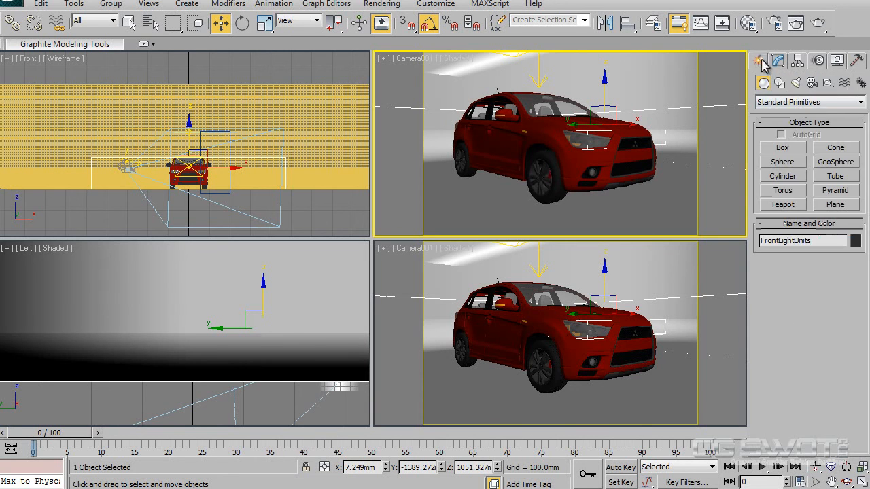
click(796, 82)
click(809, 102)
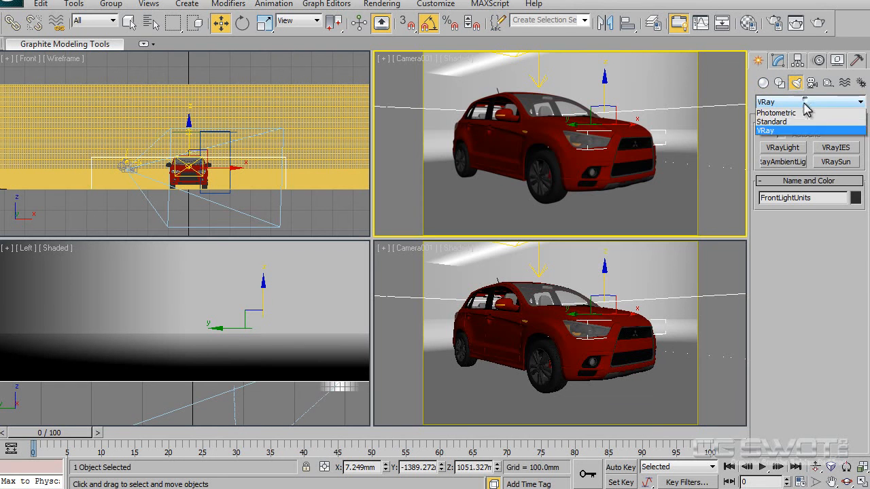
click(797, 123)
click(794, 176)
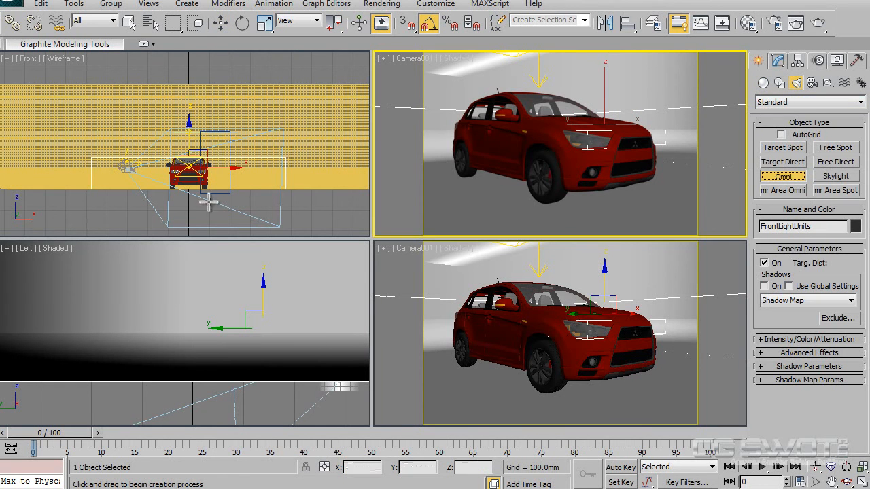
click(248, 173)
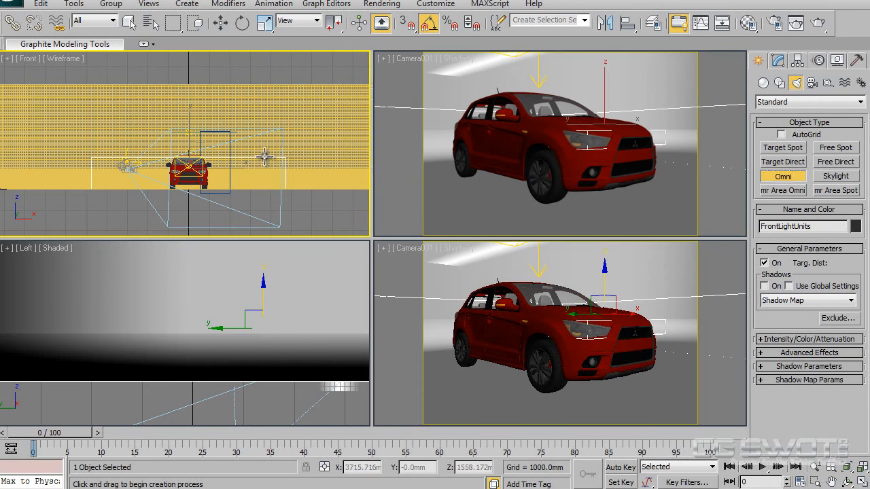
key(t)
scroll(198, 141, up, 5)
middle_drag(235, 164, 259, 44)
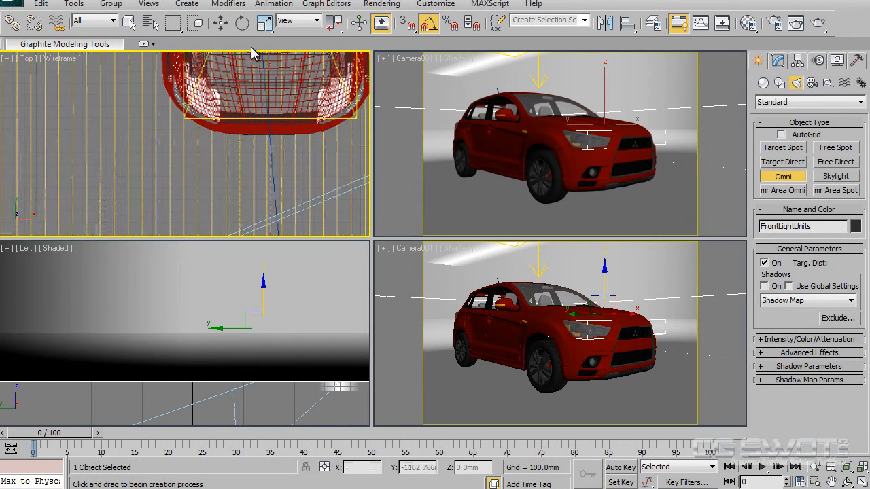
click(181, 125)
key(w)
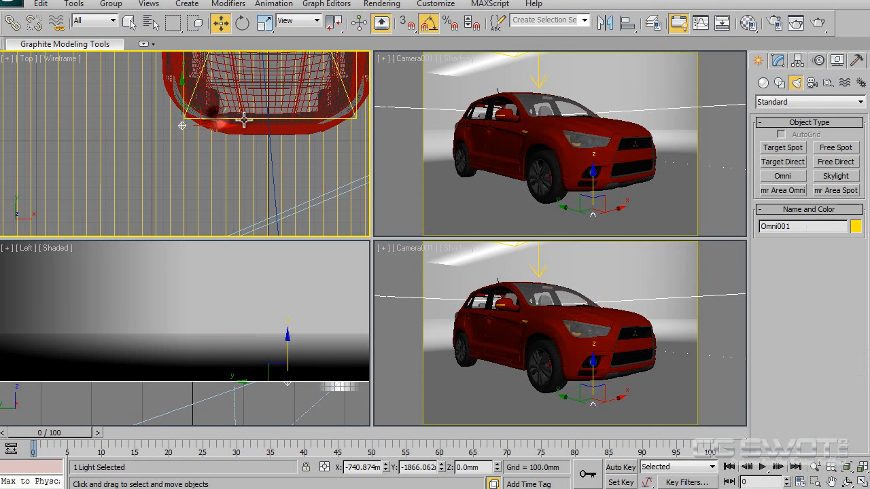
- Raise the Omni light in the front view to headlight height, about 846 mm on the world Z axis
key(f)
middle_drag(188, 146, 333, 215)
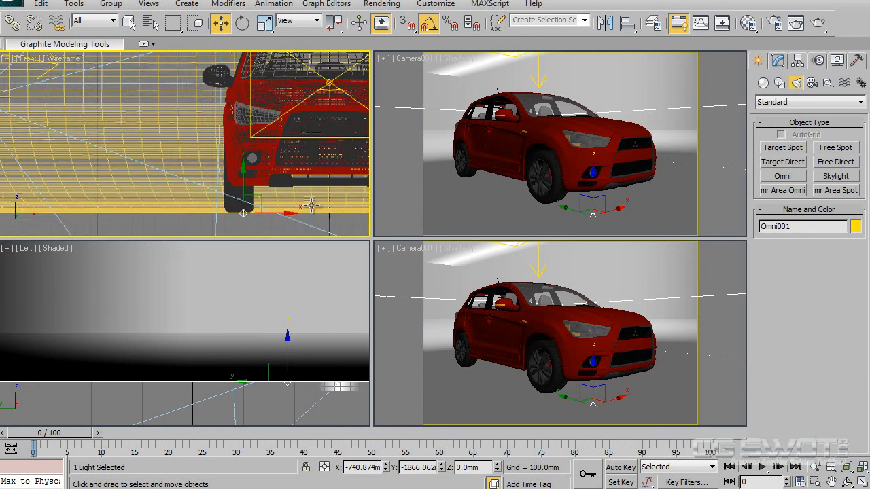
drag(243, 184, 243, 88)
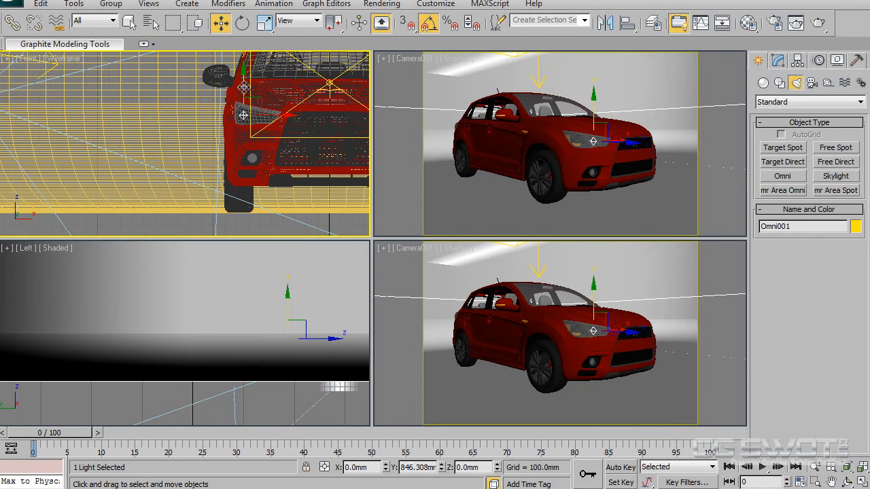
scroll(245, 95, up, 6)
middle_drag(144, 163, 204, 138)
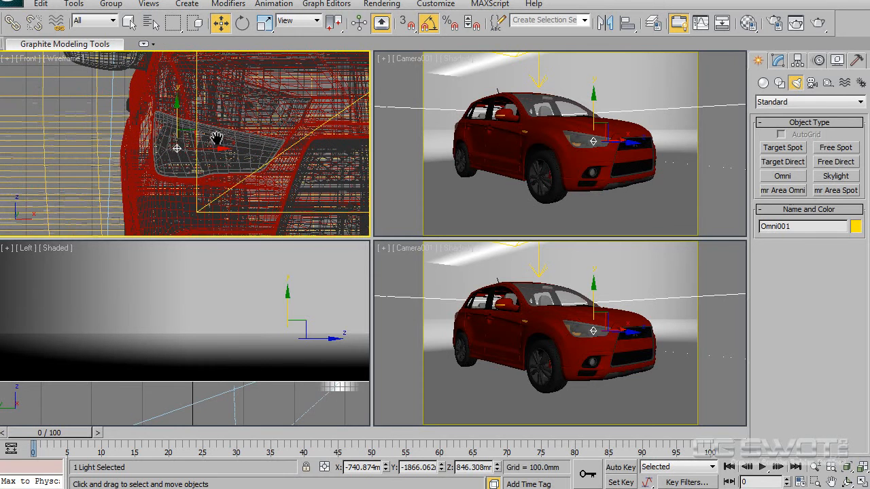
- Set the Omni light to include only FrontLightUnits, for both illumination and shadow casting
click(778, 59)
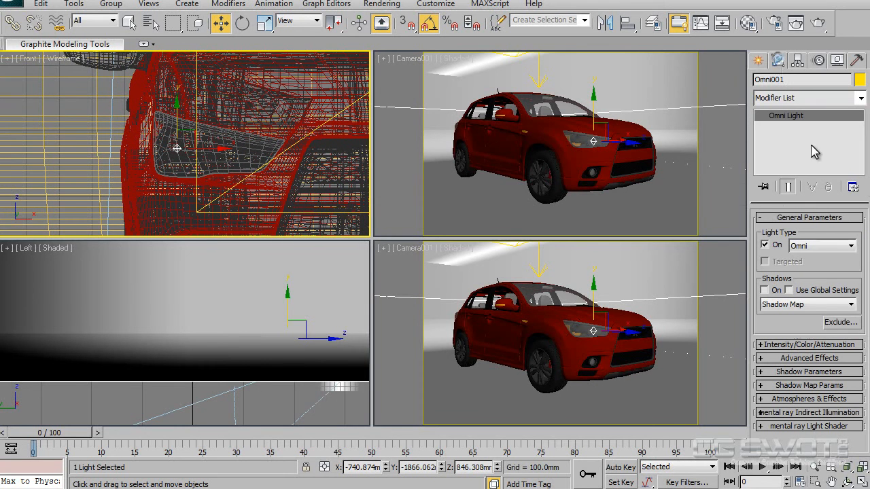
click(841, 322)
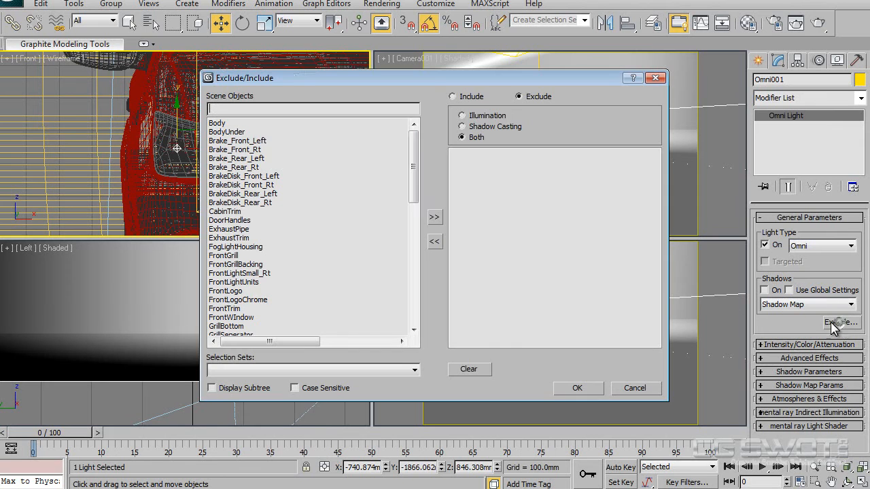
click(264, 109)
text(front)
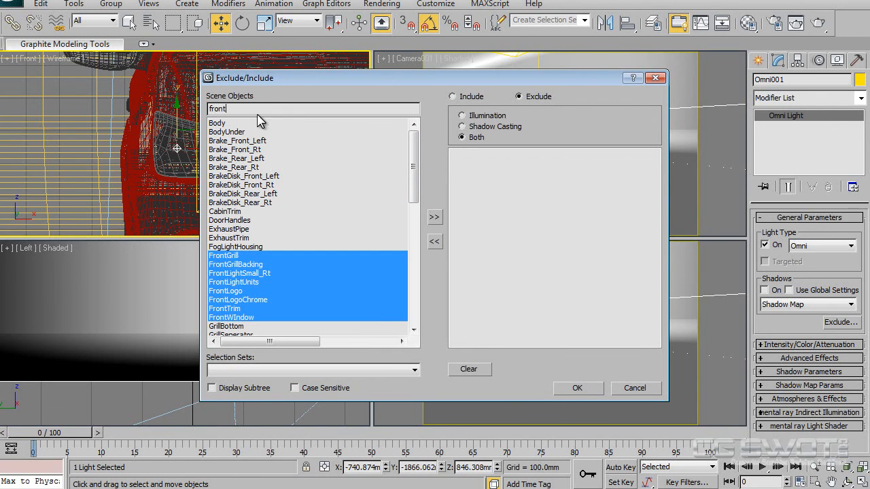
click(250, 283)
double_click(249, 283)
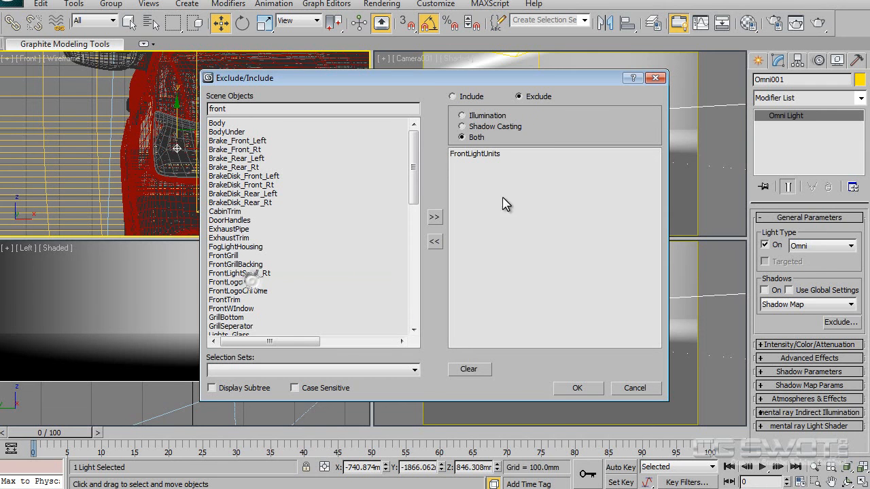
click(463, 96)
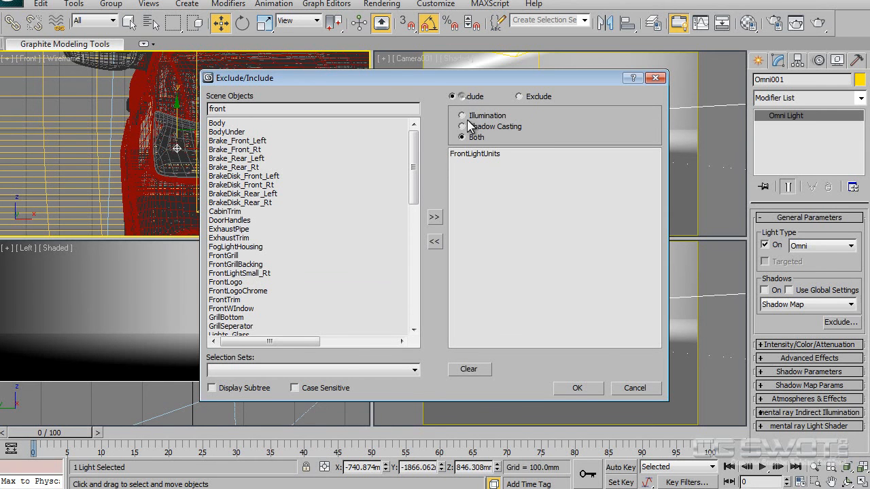
click(577, 388)
- Expand all of the Omni light's parameters in a two-column layout and turn off its effect on Diffuse
right_click(802, 329)
click(777, 329)
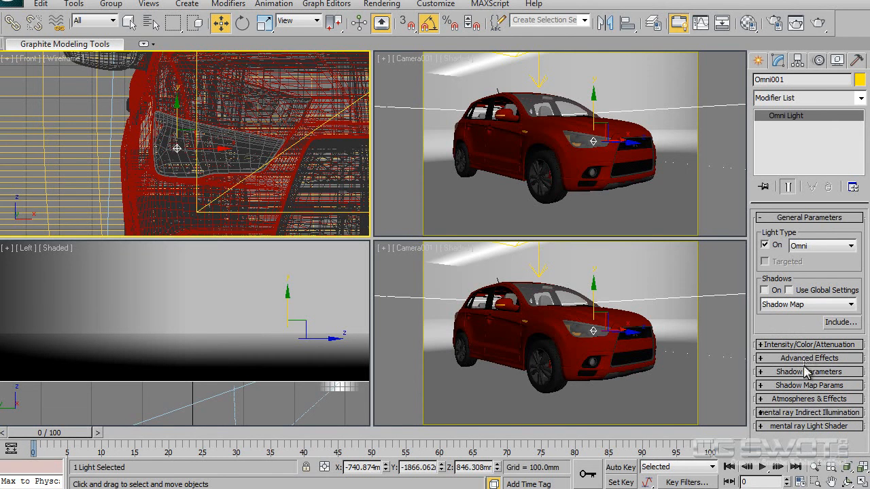
right_click(793, 335)
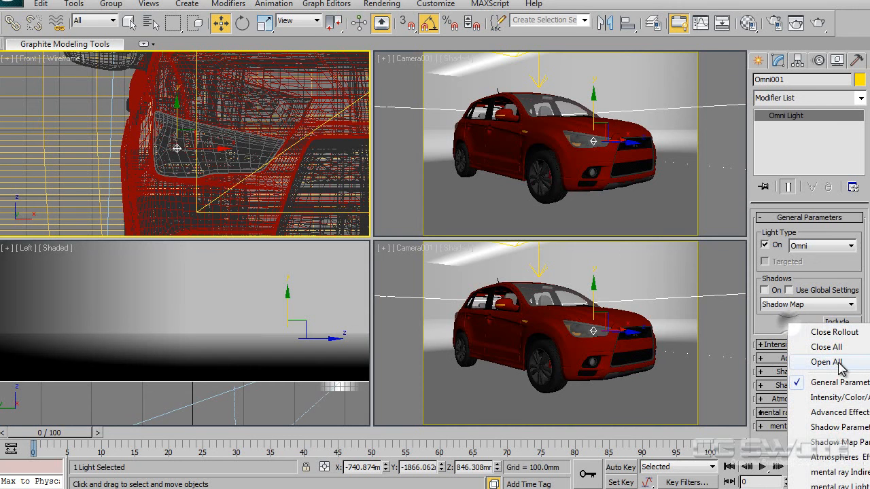
click(842, 373)
drag(746, 310, 622, 310)
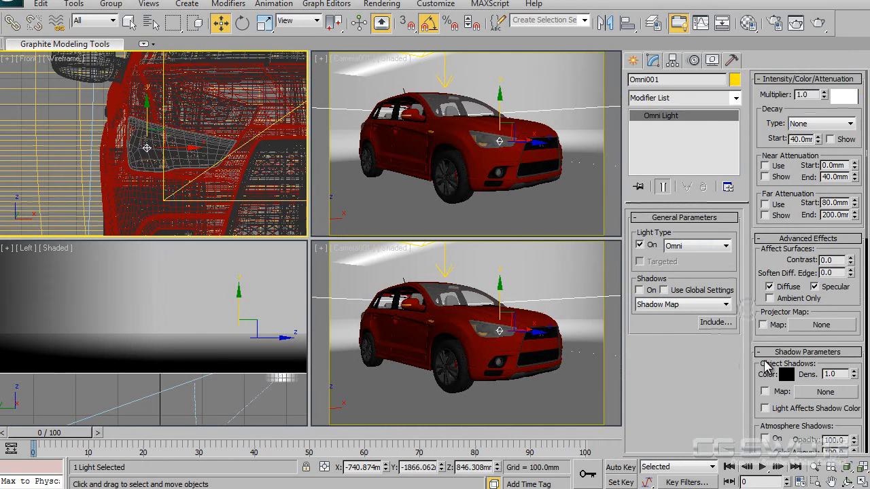
click(790, 287)
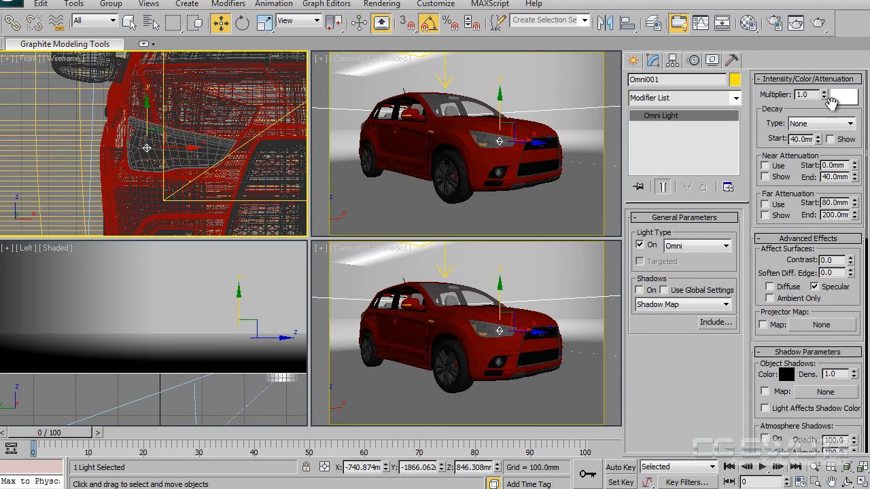
- Test-render Camera001 with the headlight Omni light and close the rendered frame window
middle_click(541, 166)
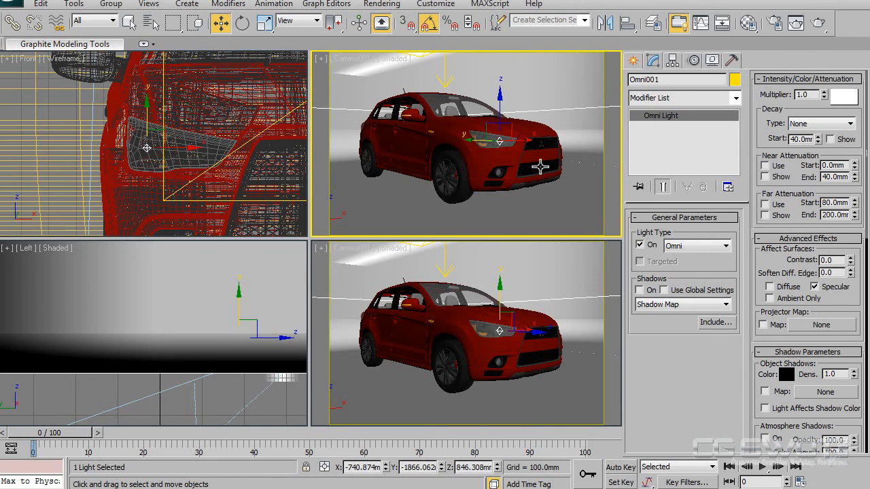
click(818, 25)
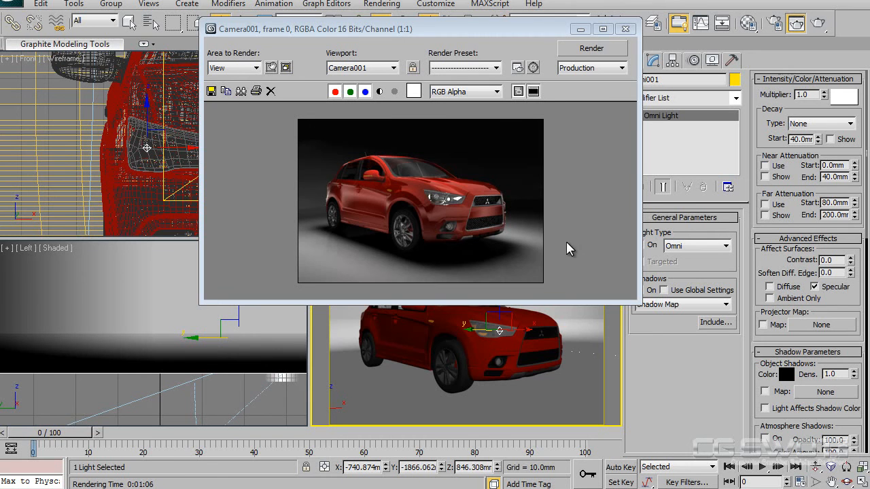
drag(504, 28, 513, 58)
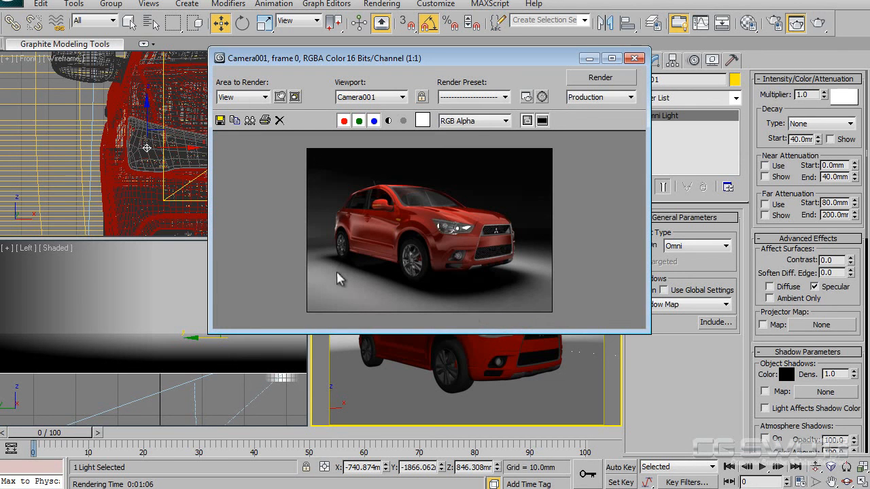
click(634, 57)
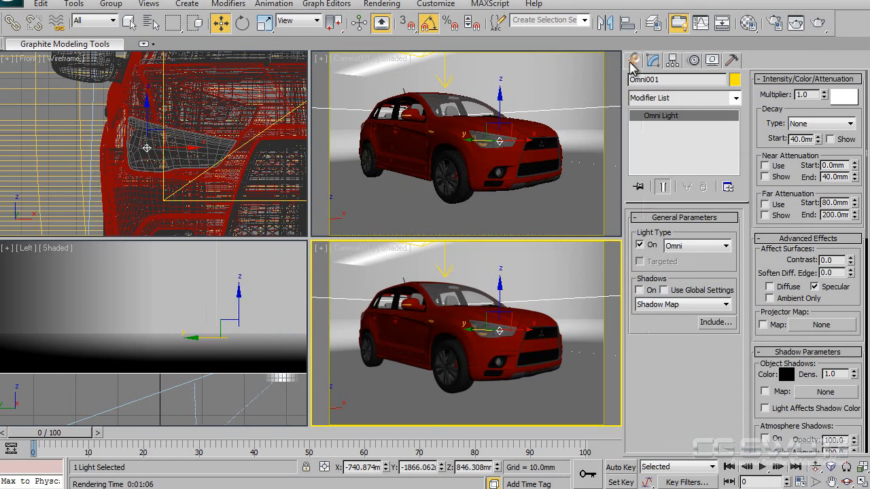
- Set the SetMat material's reflection colour to pure black and close the Material Editor
key(m)
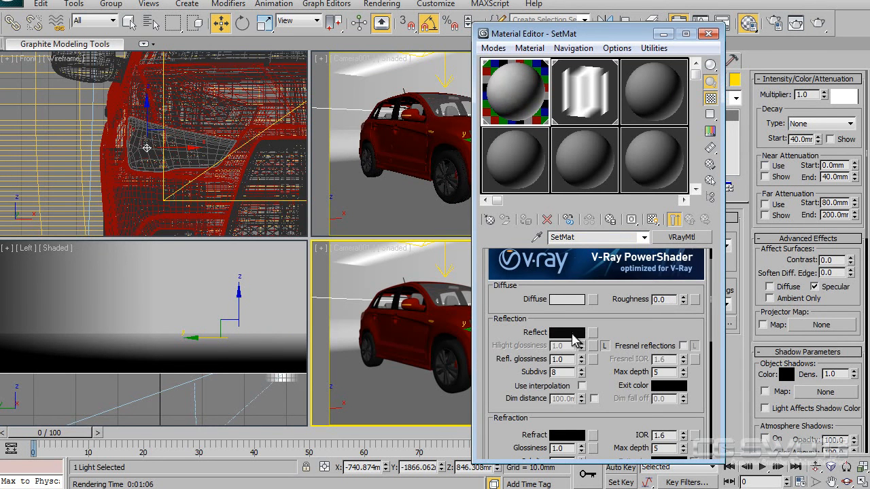
click(567, 333)
drag(558, 201, 559, 195)
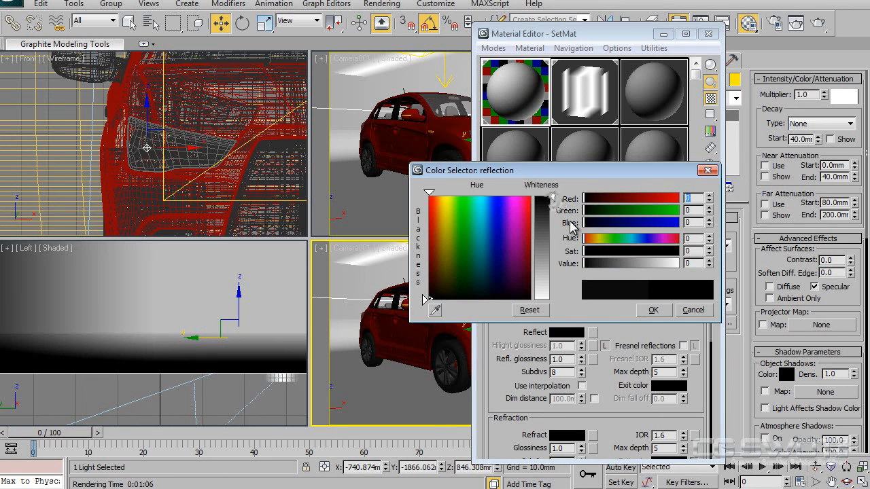
click(653, 310)
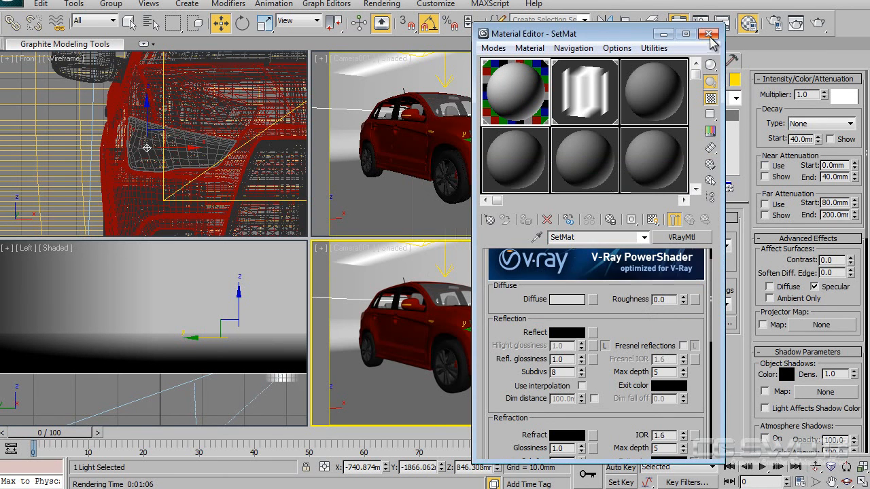
click(709, 33)
- Reopen the last rendered frame, toggle its monochrome display on and off, and close the window
click(796, 23)
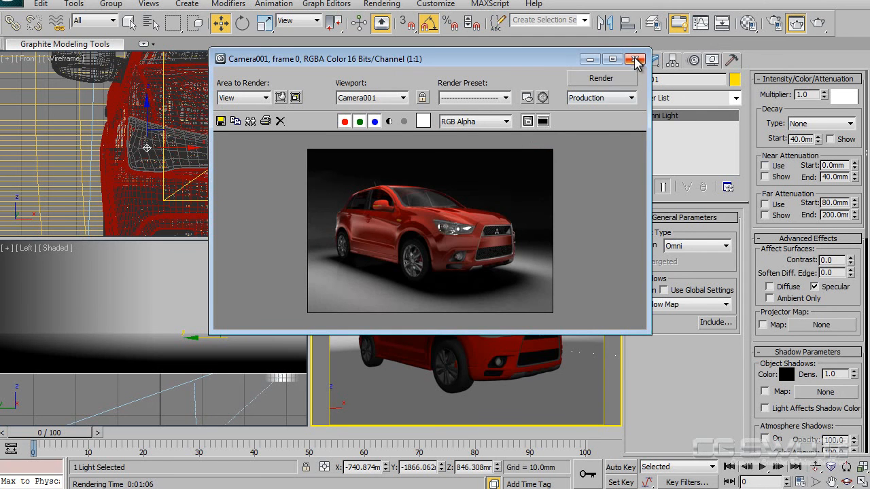
click(389, 122)
click(390, 122)
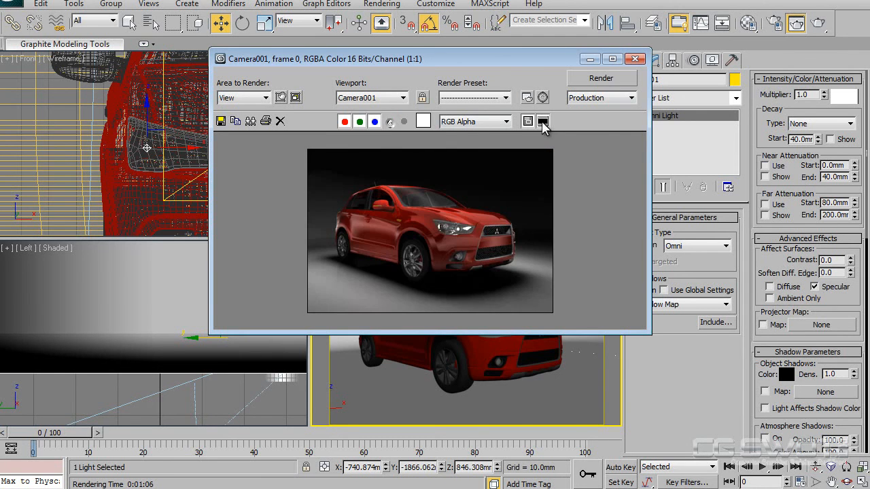
click(635, 59)
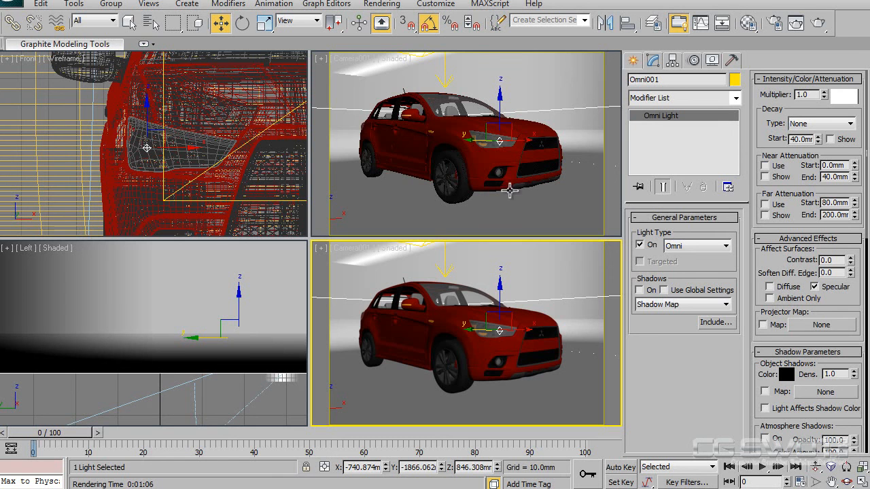
- Start another Camera001 test render, examine the car body and headlight at 2:1 zoom, and close the frame window
click(819, 23)
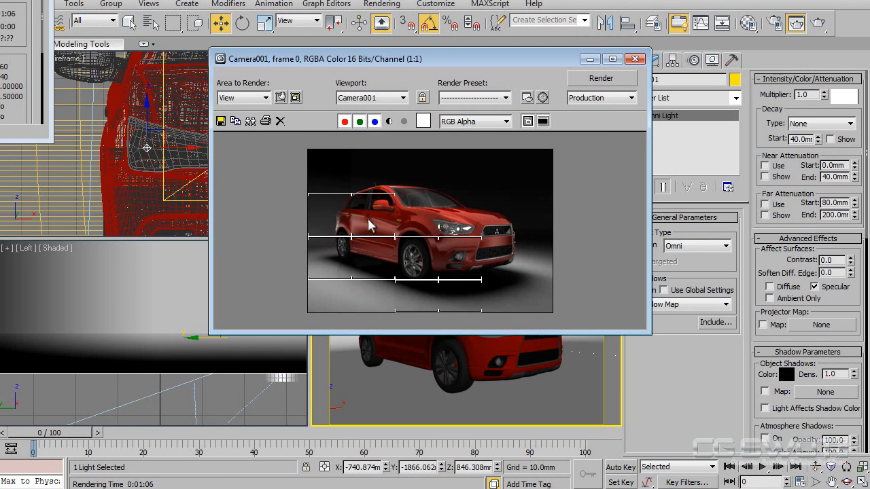
scroll(371, 227, up, 1)
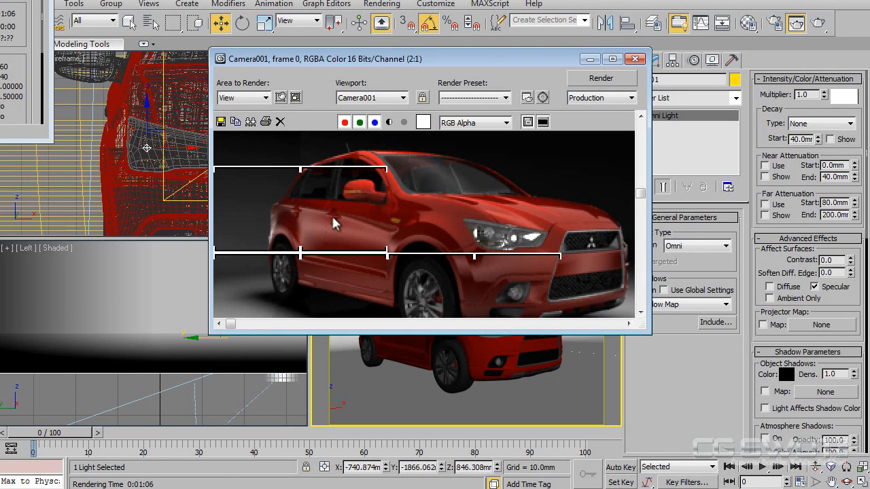
middle_drag(485, 262, 467, 232)
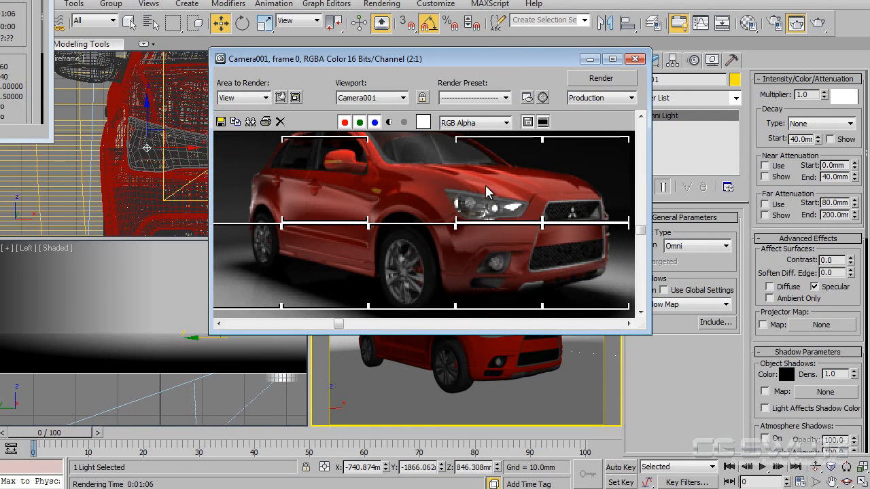
click(636, 59)
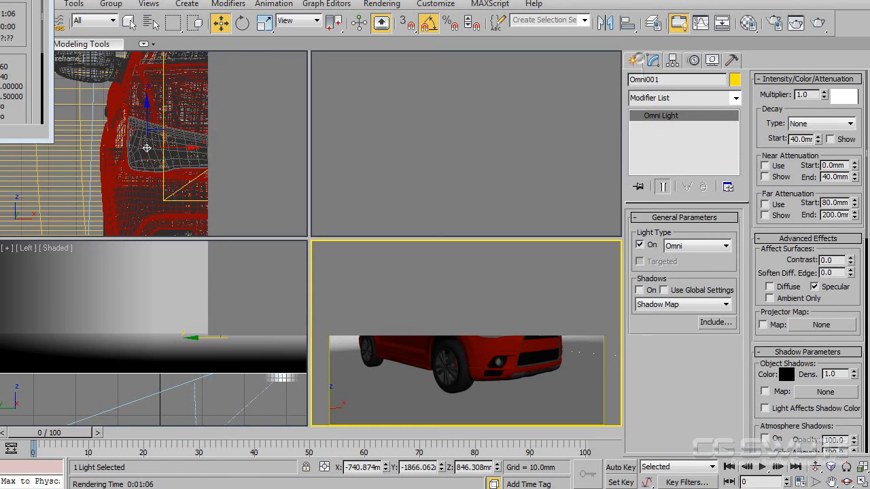
- View the saved image Final Image.tga, examine the finished car render, and close the image window
click(435, 4)
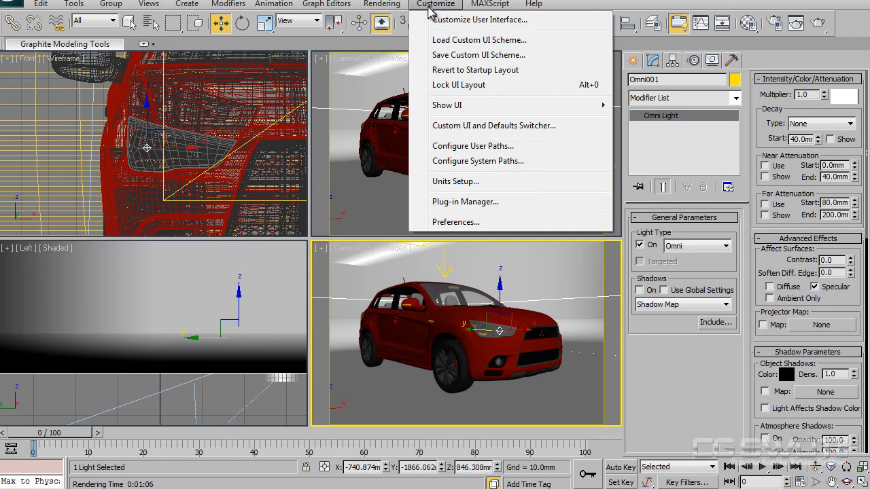
mouse_move(381, 4)
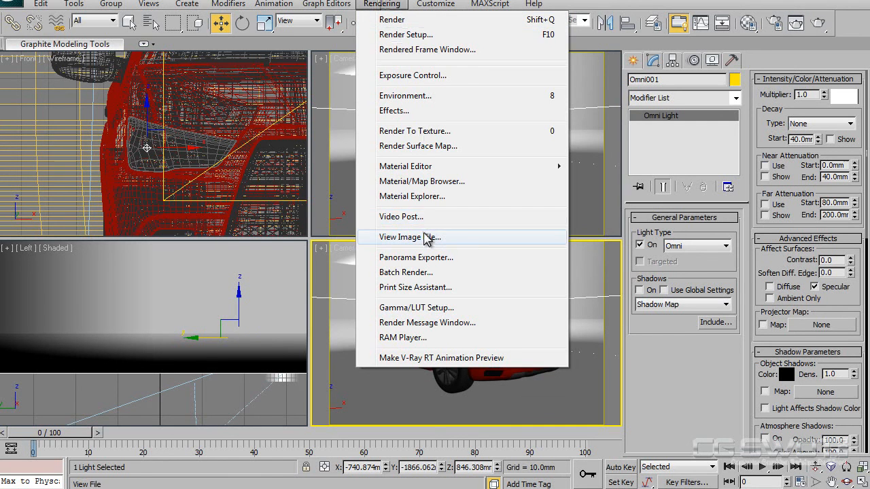
click(422, 237)
click(330, 133)
double_click(330, 133)
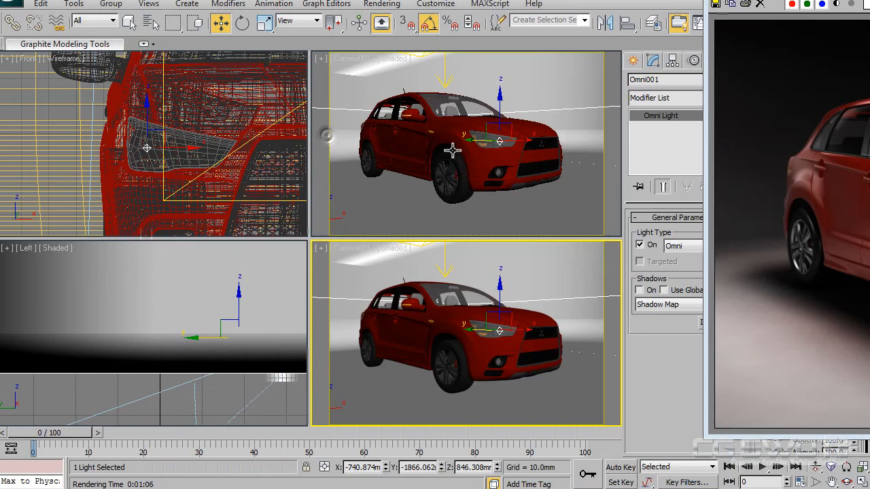
drag(859, 1, 240, 17)
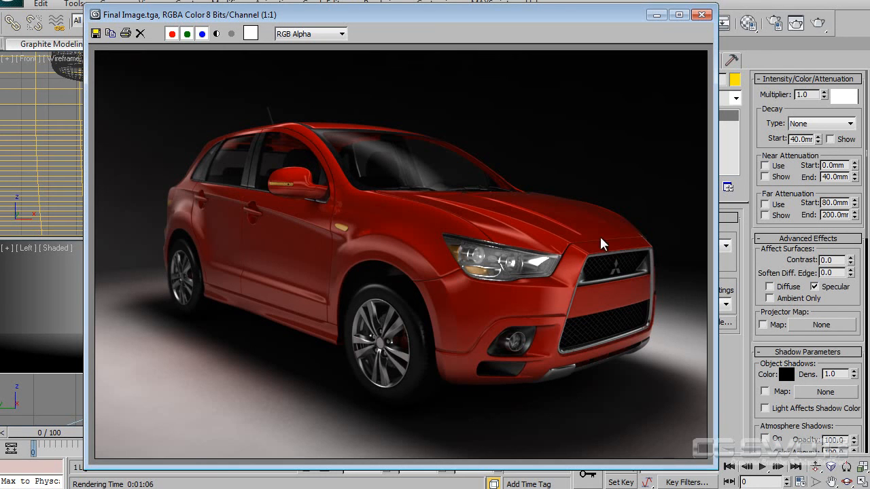
click(703, 14)
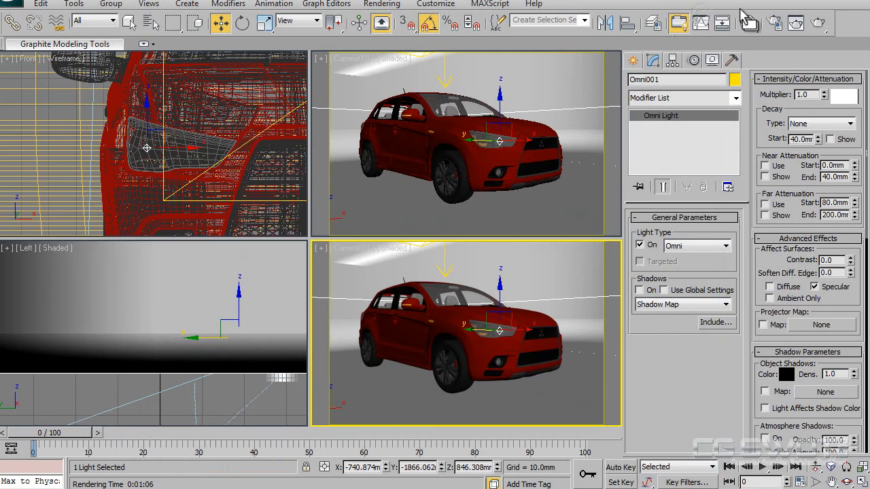
- Reopen the last Camera001 rendered frame twice to compare it with the final image, closing the window each time
click(796, 23)
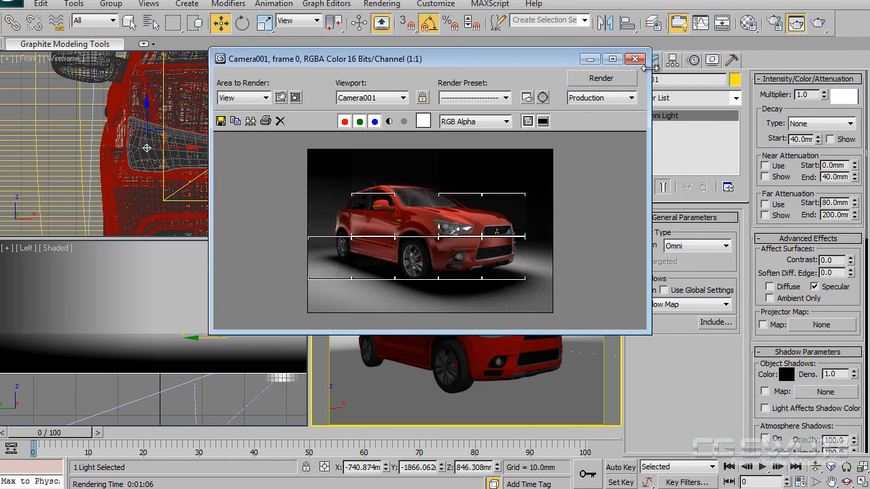
click(635, 58)
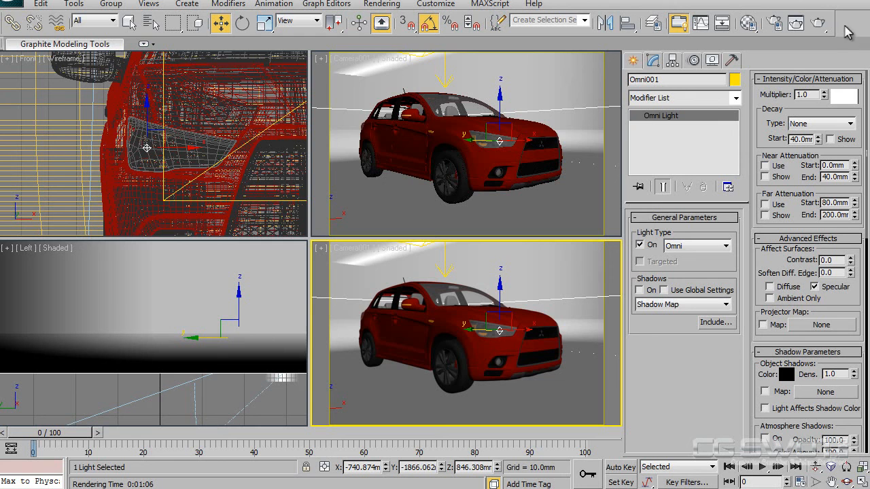
click(797, 23)
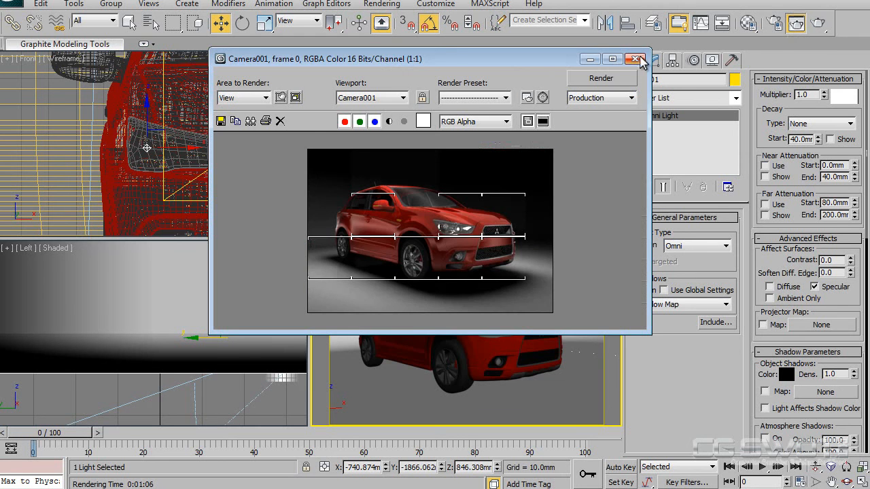
click(636, 59)
- Open Render Setup and the Material Editor side by side, and name an unused standard material AO
click(774, 23)
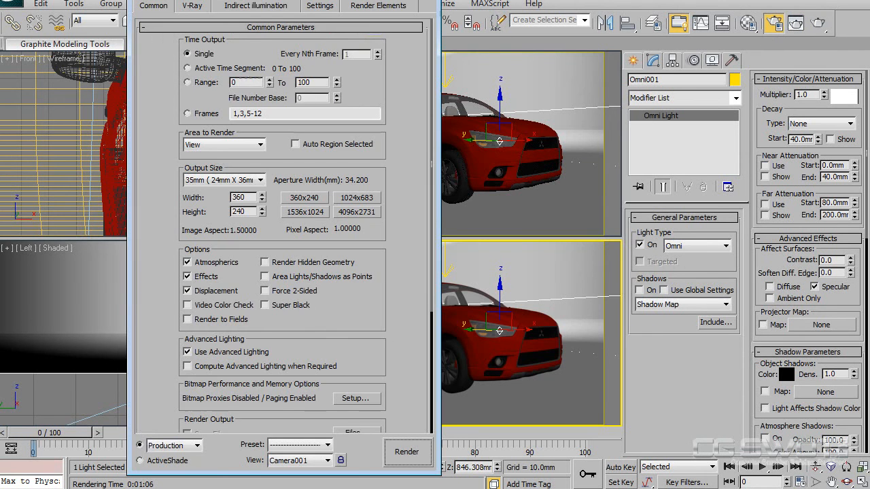
drag(315, 0, 610, 27)
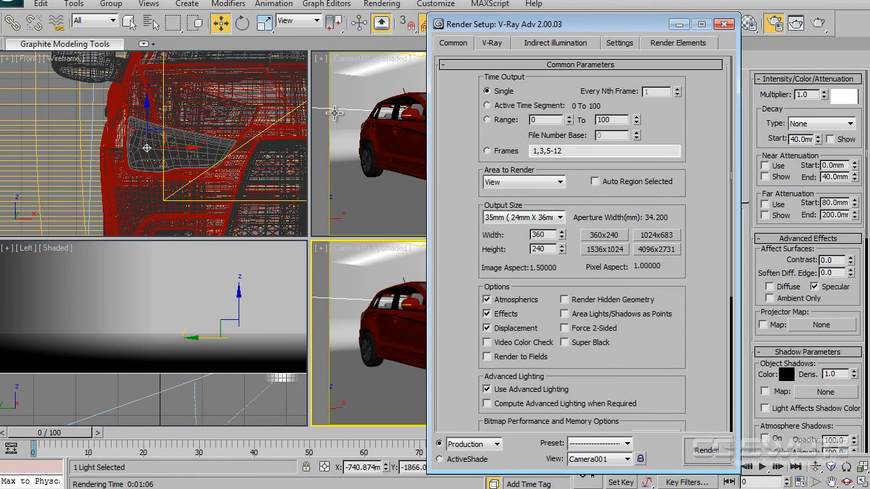
drag(597, 32, 674, 34)
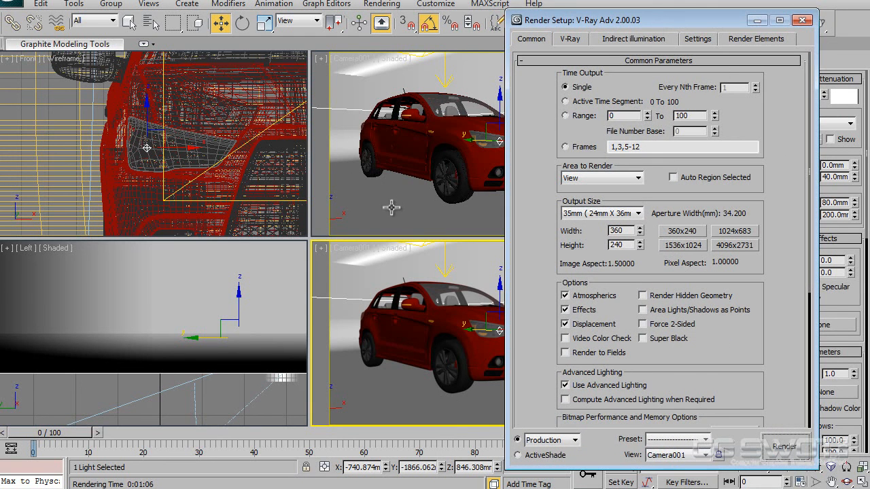
key(m)
drag(599, 43, 238, 42)
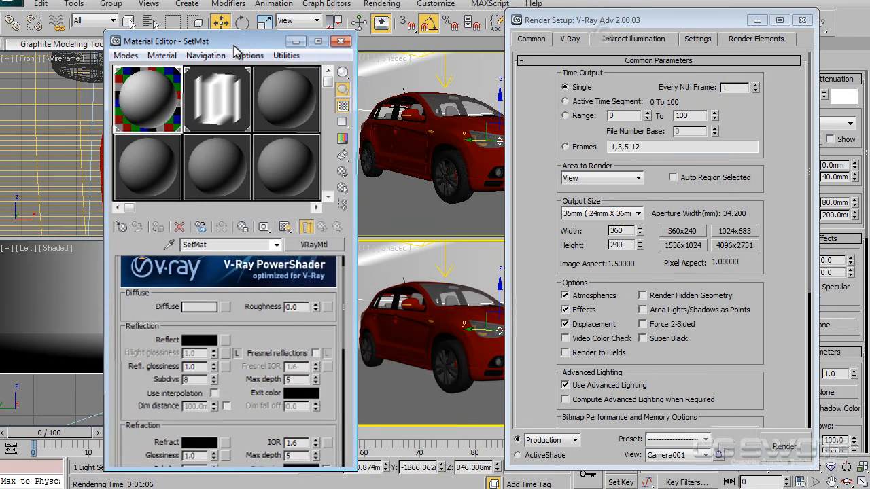
click(143, 172)
click(236, 244)
text(AO)
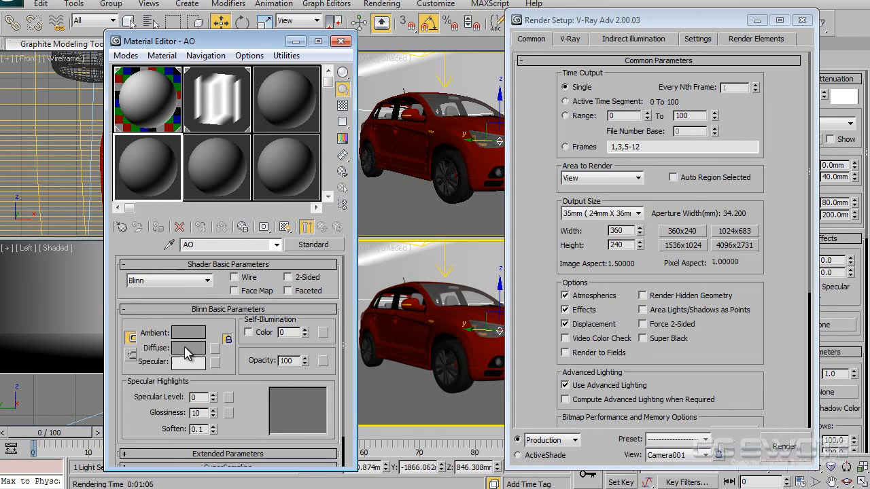
- Assign a VRayDirt map to the AO material's diffuse channel with radius 100 mm and subdivs 20
click(215, 348)
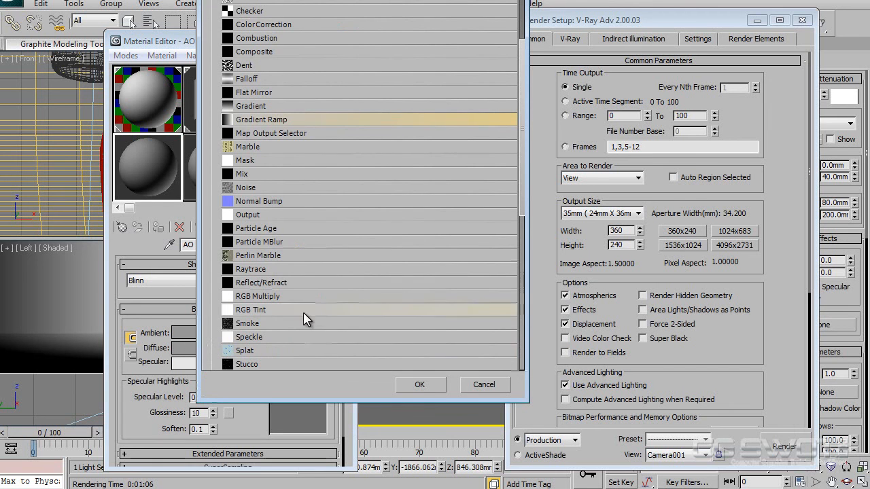
drag(523, 179, 529, 360)
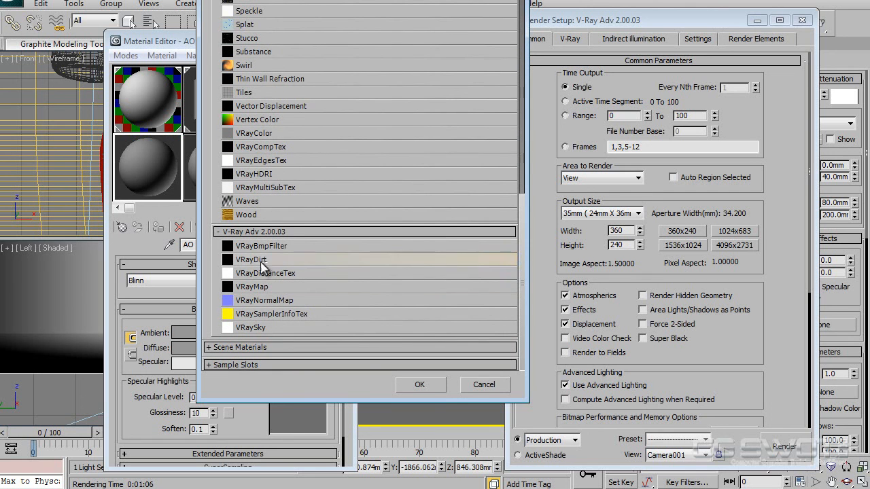
double_click(257, 264)
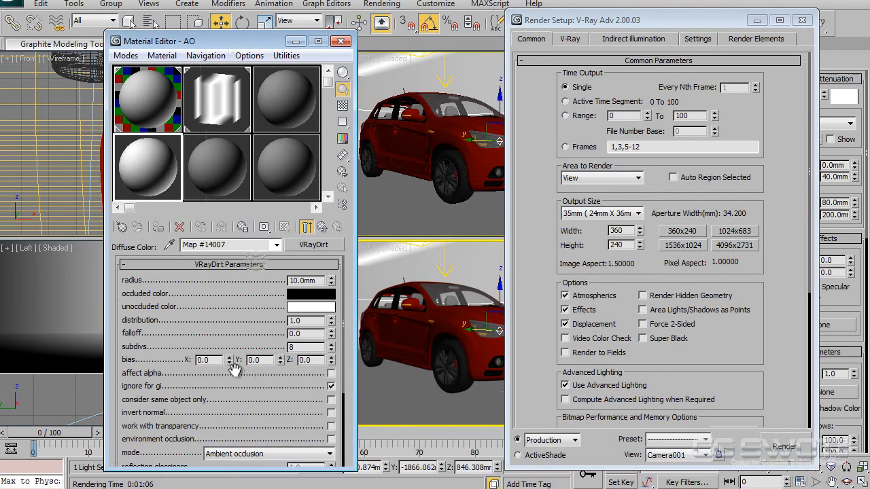
double_click(319, 282)
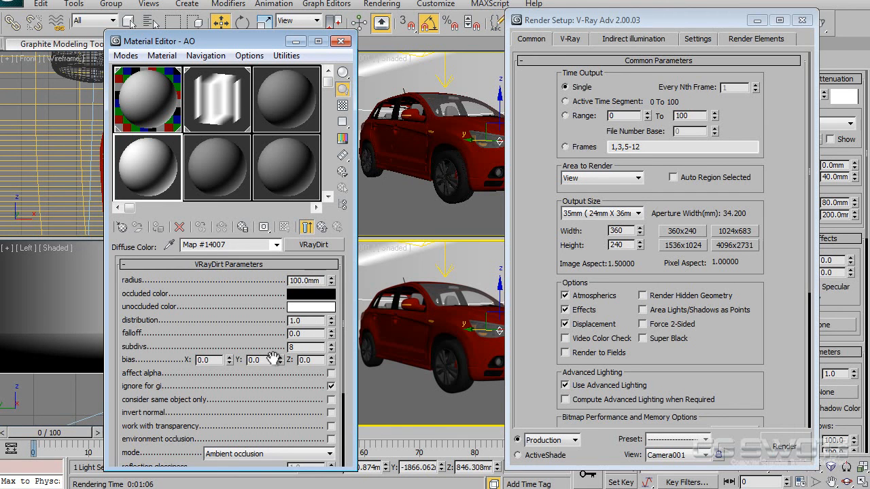
double_click(304, 348)
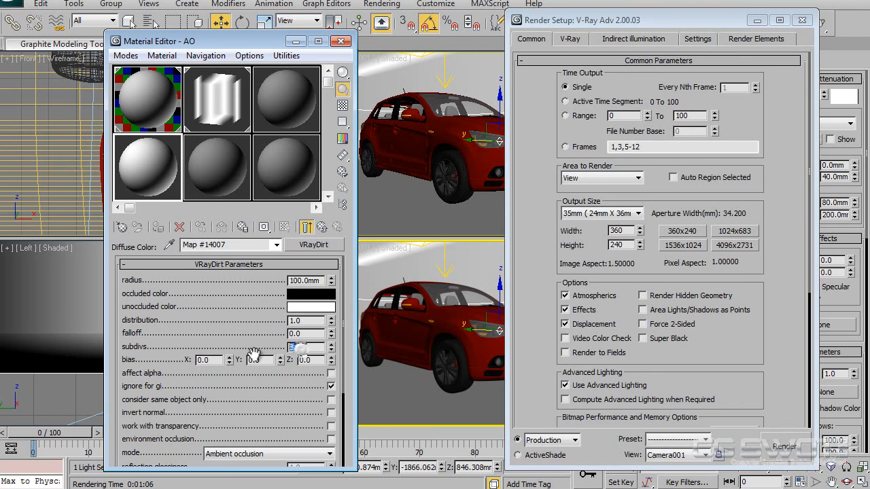
text(20)
click(306, 227)
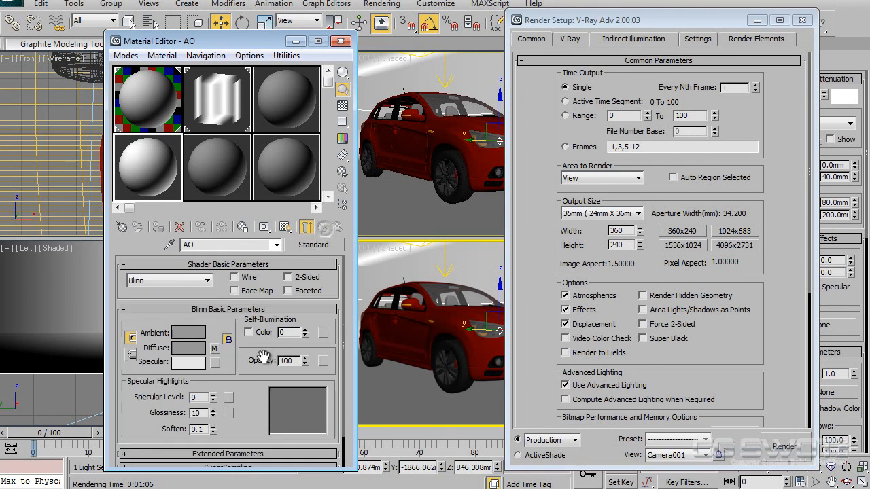
- Set the AO material's diffuse colour to pure white and its self-illumination to 100
drag(256, 410, 255, 402)
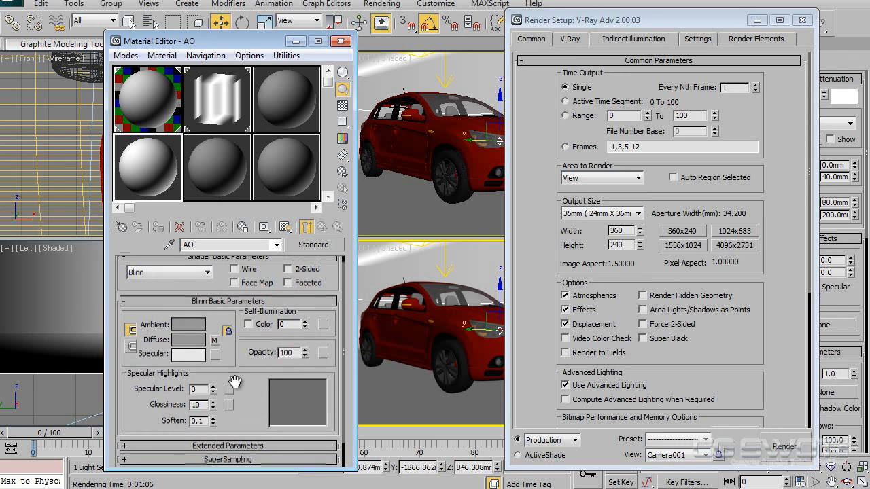
click(195, 340)
drag(648, 272, 678, 264)
click(653, 310)
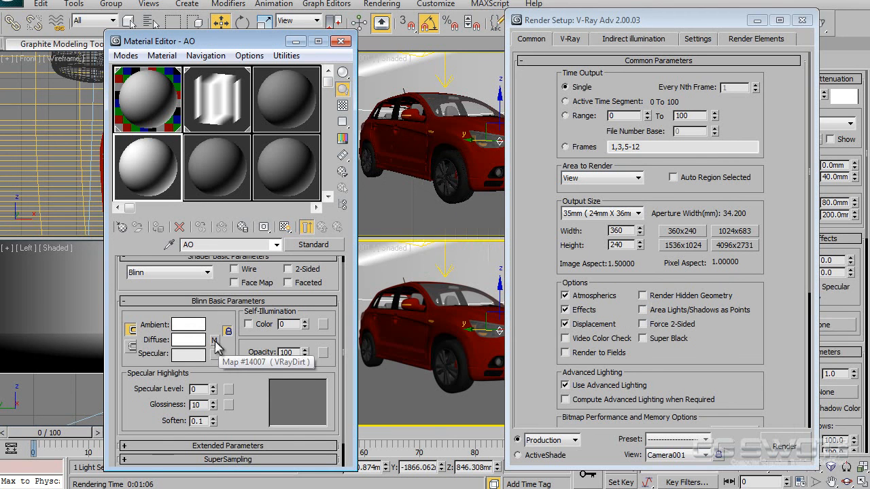
drag(305, 322, 311, 210)
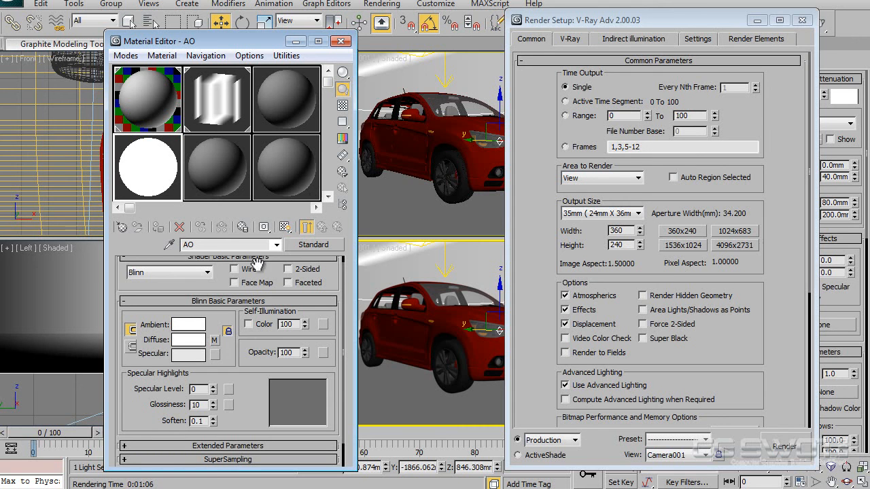
- Enable the override material in the V-Ray global switches and assign the AO material to it as an instance
click(570, 39)
click(610, 89)
click(617, 101)
click(618, 101)
click(667, 206)
drag(163, 168, 756, 211)
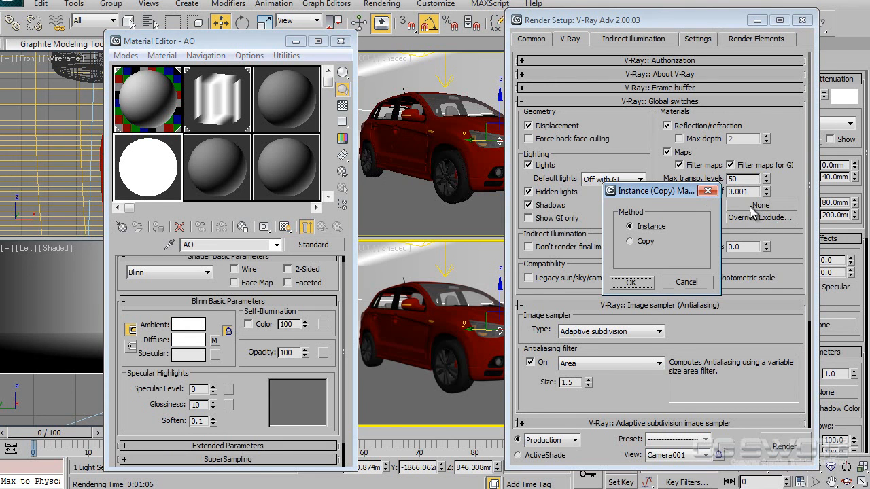
click(644, 284)
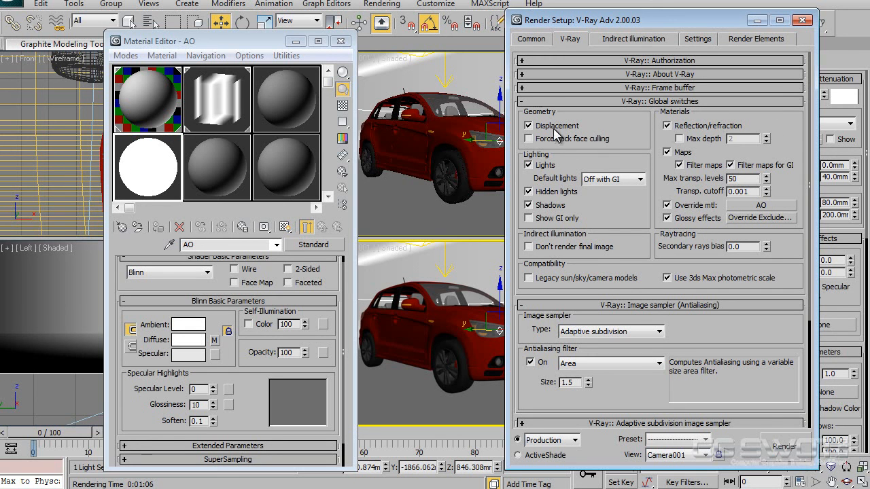
- Turn off lights, hidden lights, shadows and reflection/refraction in the V-Ray global switches
click(540, 166)
click(548, 193)
click(544, 206)
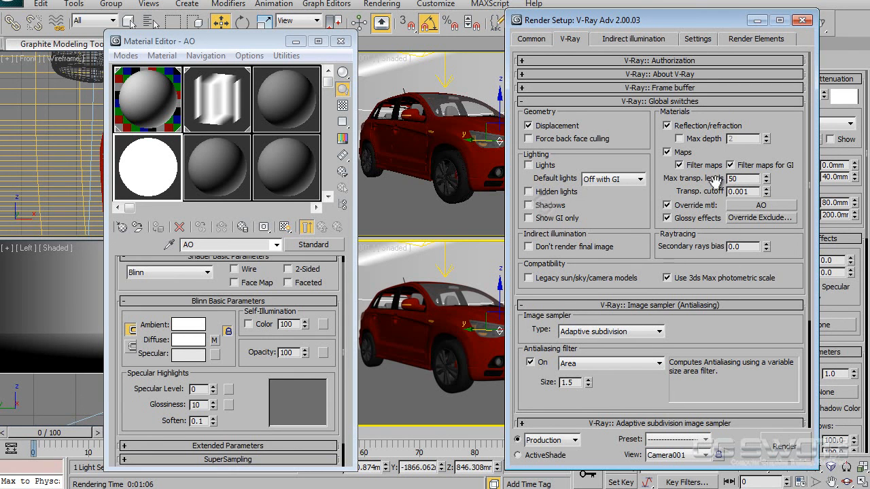
click(682, 129)
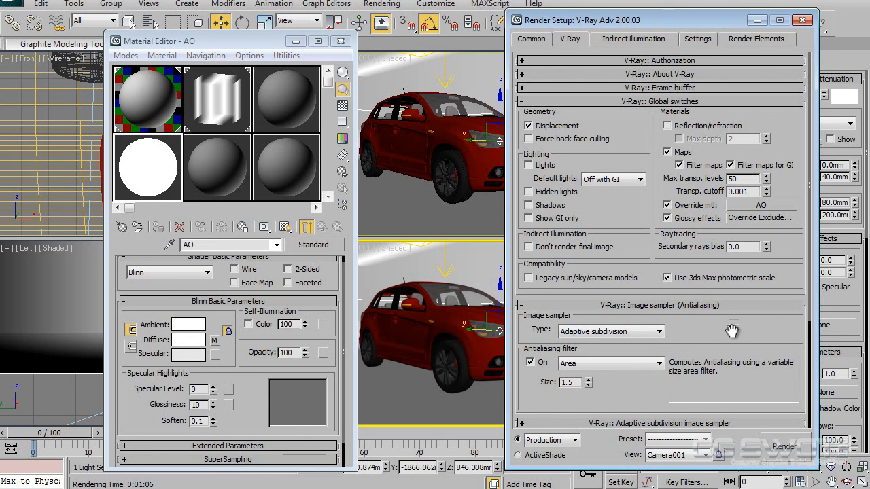
- Set the environment background colour to pure white and move the Environment and Effects window clear of Render Setup
click(381, 4)
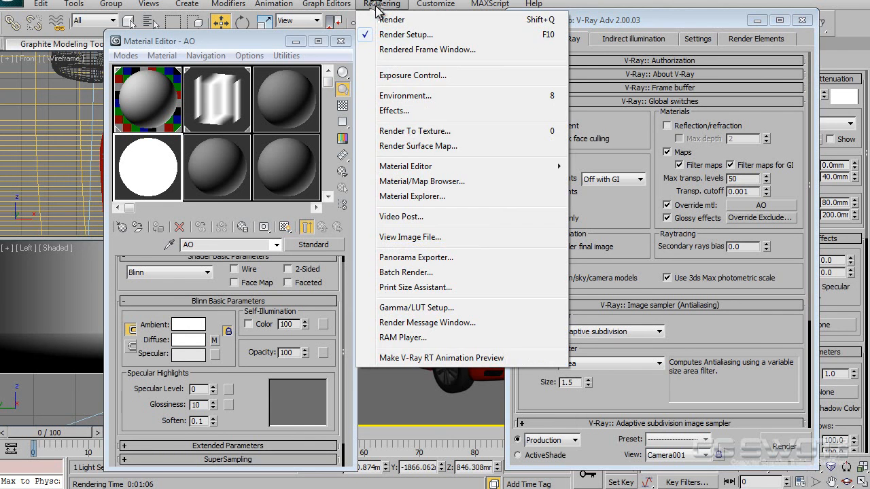
click(405, 96)
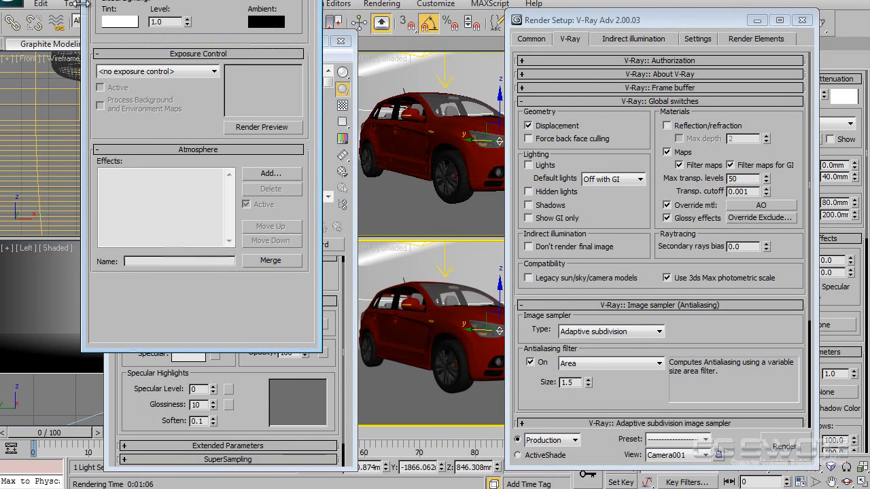
drag(172, 0, 478, 58)
click(431, 137)
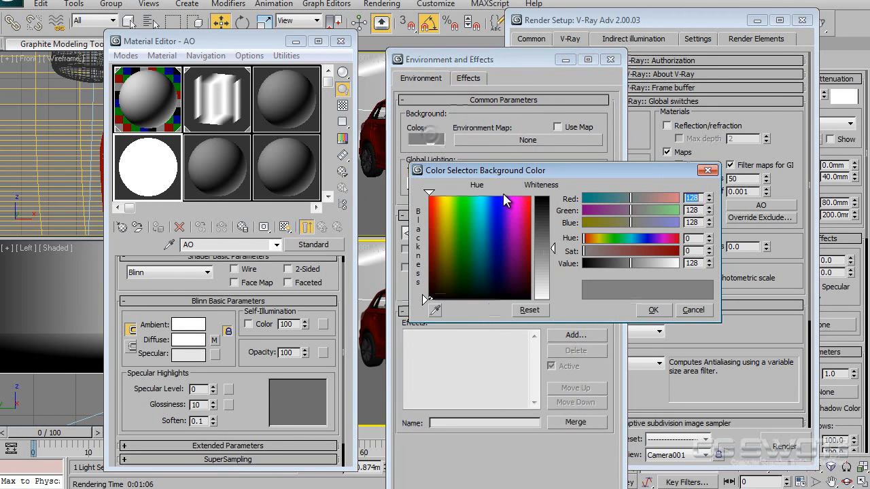
drag(553, 249, 558, 303)
click(651, 311)
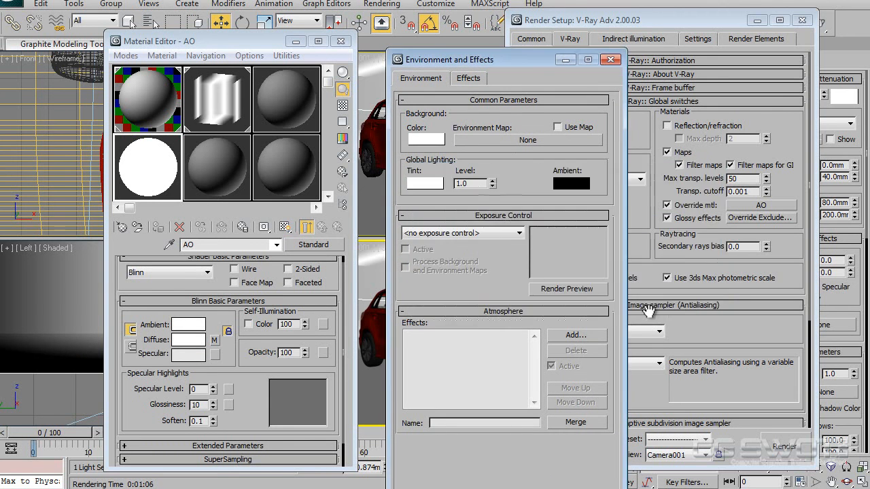
drag(462, 59, 282, 23)
- Render the ambient occlusion pass from Camera001, then close the rendered frame, Environment, Render Setup and Material Editor windows
click(782, 447)
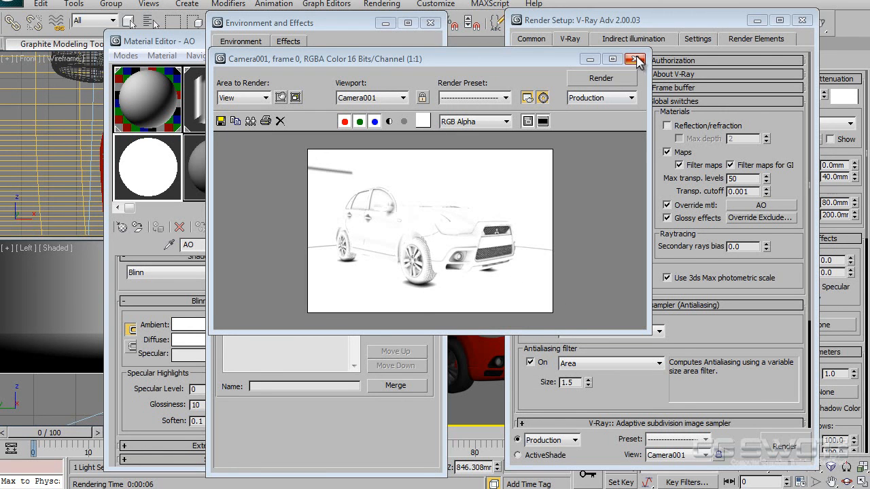
click(636, 59)
click(430, 22)
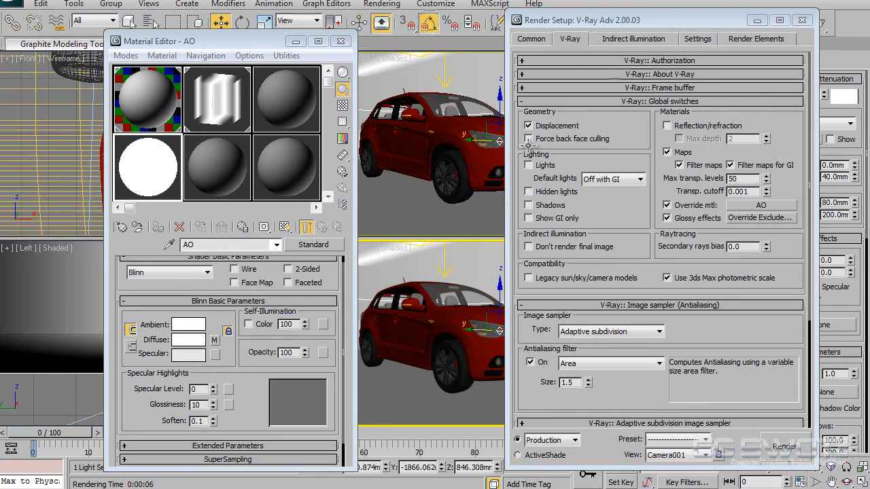
click(802, 20)
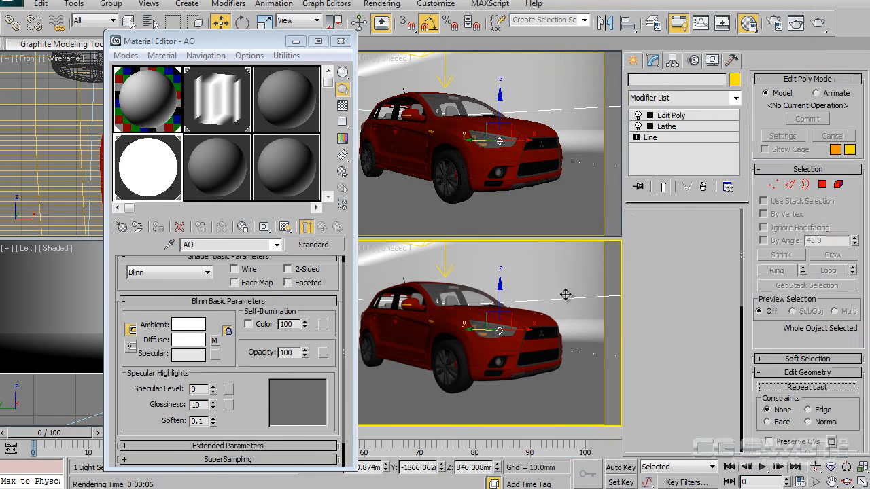
click(341, 40)
- Select the three reflector objects Reflect_Top, Reflect_Horizontal and Reflect_Front by name from the scene
scroll(209, 190, down, 12)
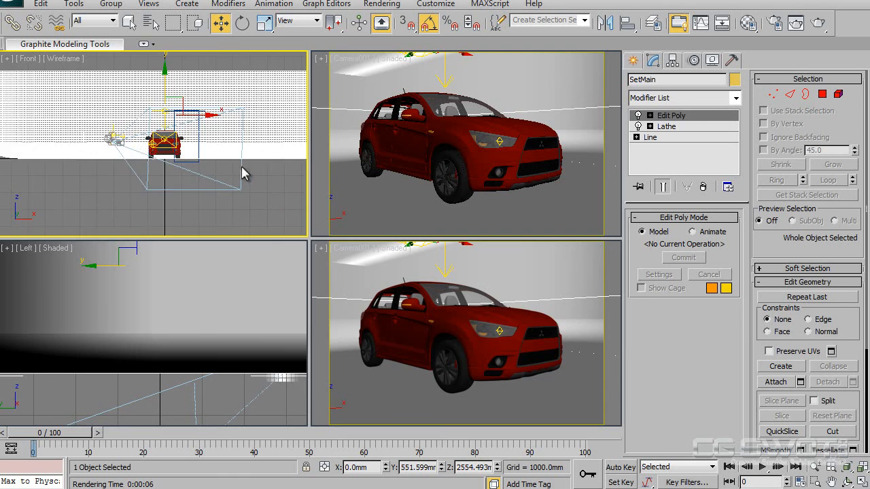
middle_drag(244, 174, 214, 165)
key(h)
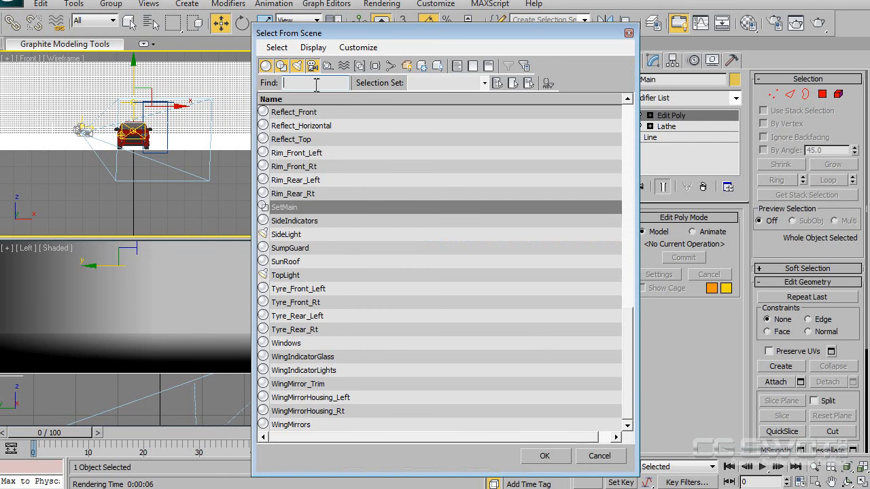
text(ref)
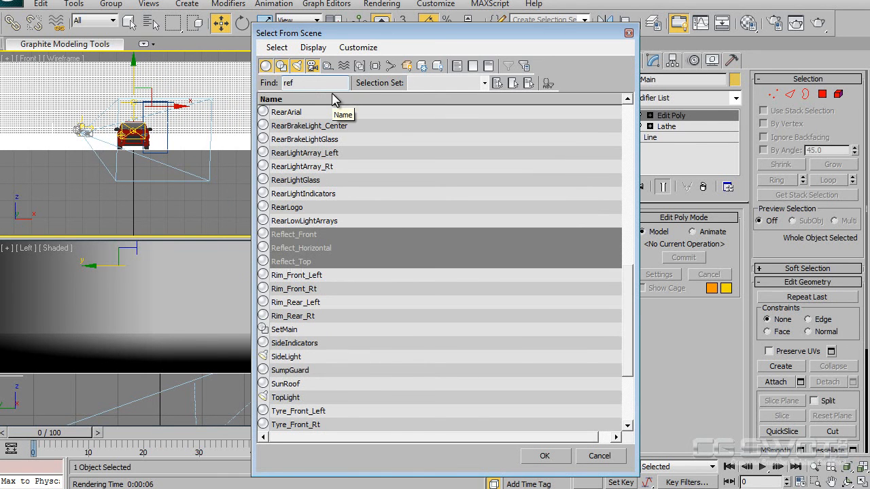
click(330, 262)
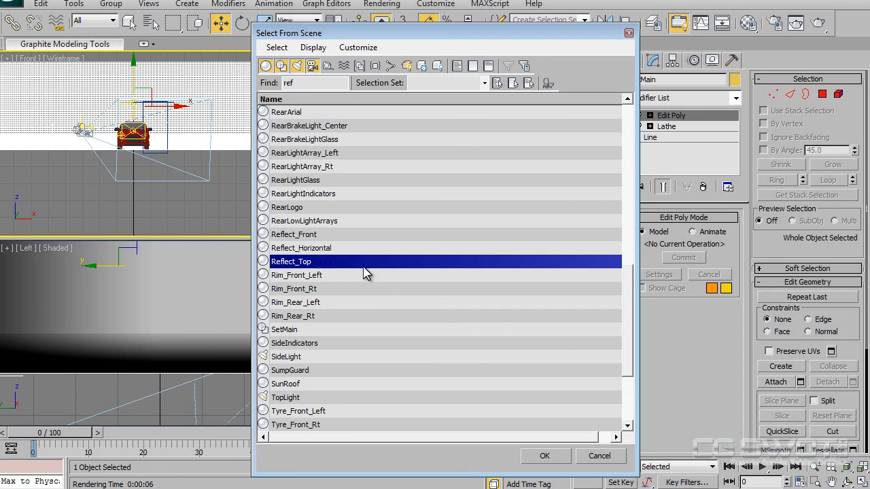
ctrl+click(330, 247)
ctrl+click(330, 234)
click(544, 456)
- Make the three selected reflectors non-renderable in their object properties
right_click(244, 172)
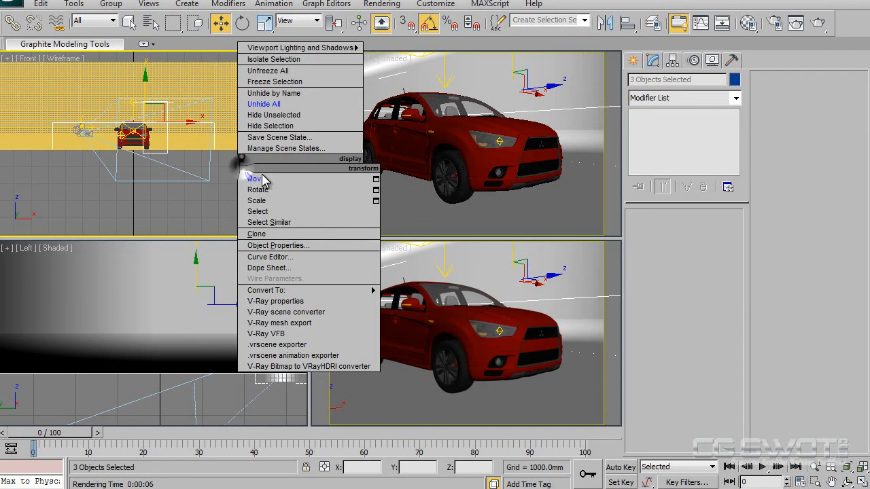
click(306, 248)
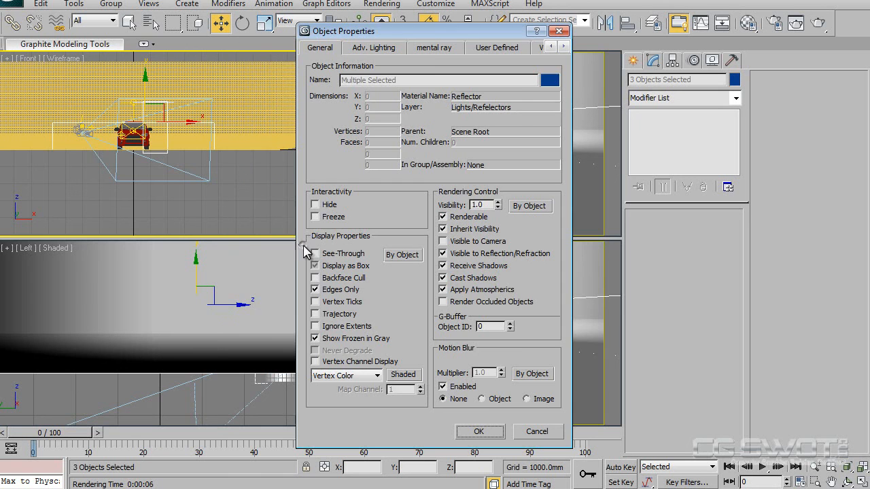
click(453, 219)
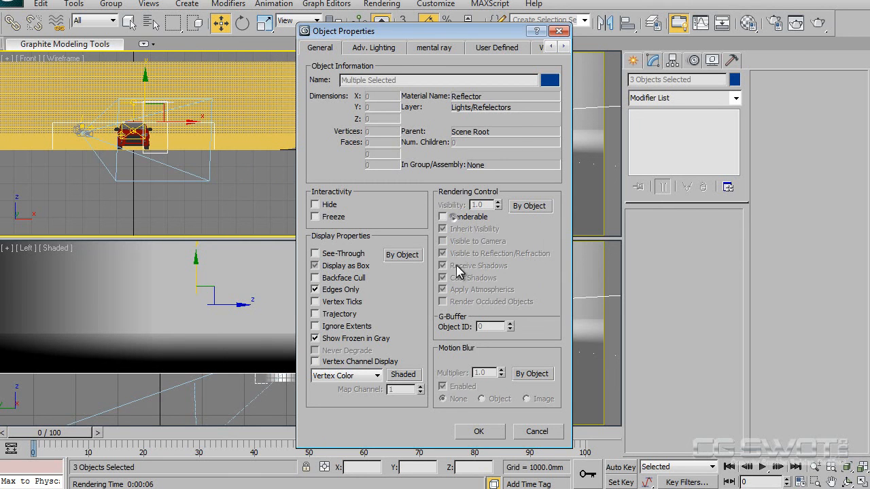
click(483, 434)
- Render the ambient occlusion pass from Camera001 with the reflectors excluded, then close the rendered frame
click(503, 280)
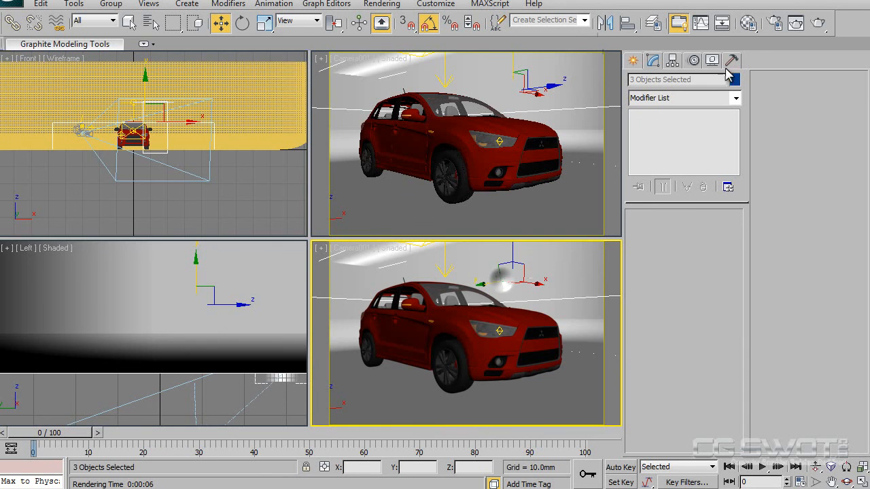
click(819, 23)
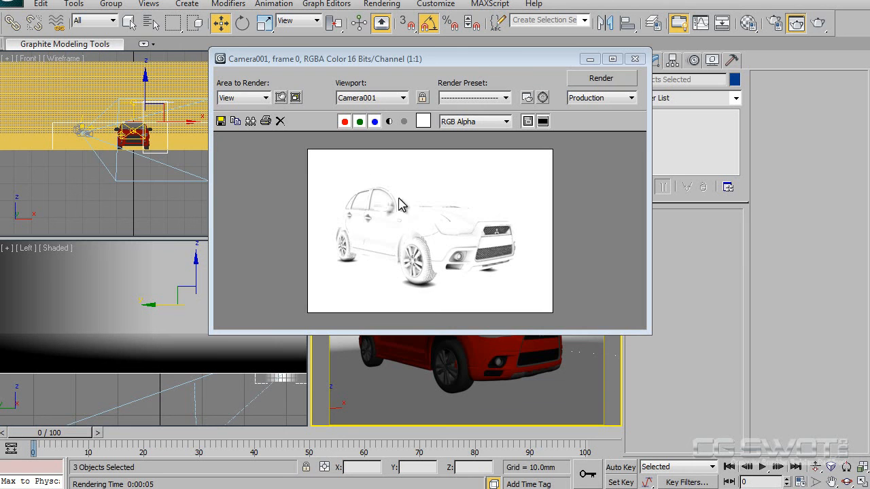
click(635, 58)
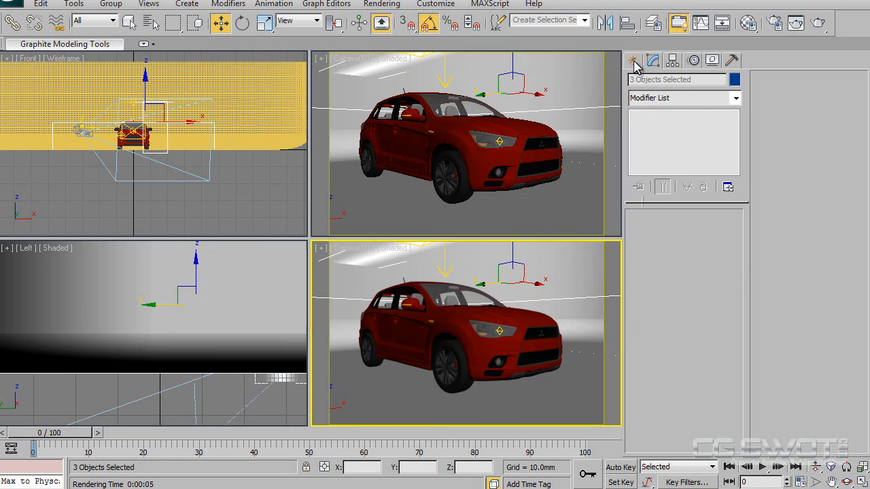
- View the saved image Final Image.tga from the renderoutput folder, then reposition and shrink its window
click(382, 4)
click(403, 238)
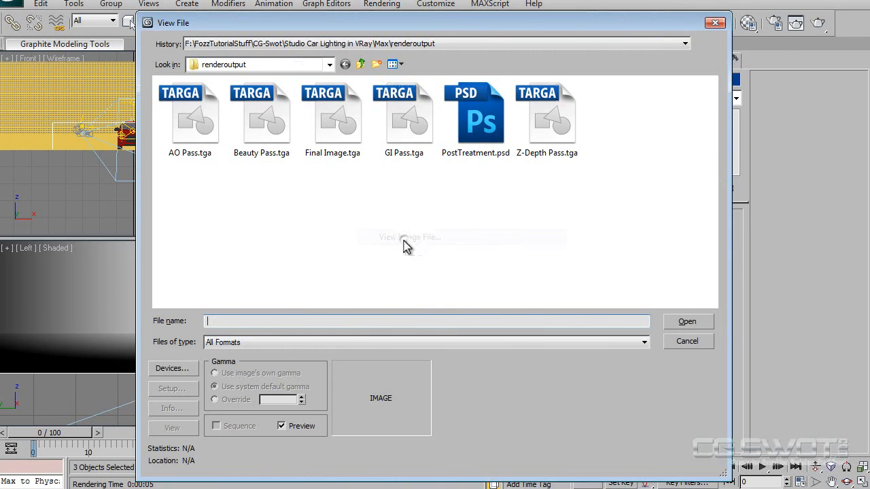
double_click(331, 127)
drag(831, 0, 249, 14)
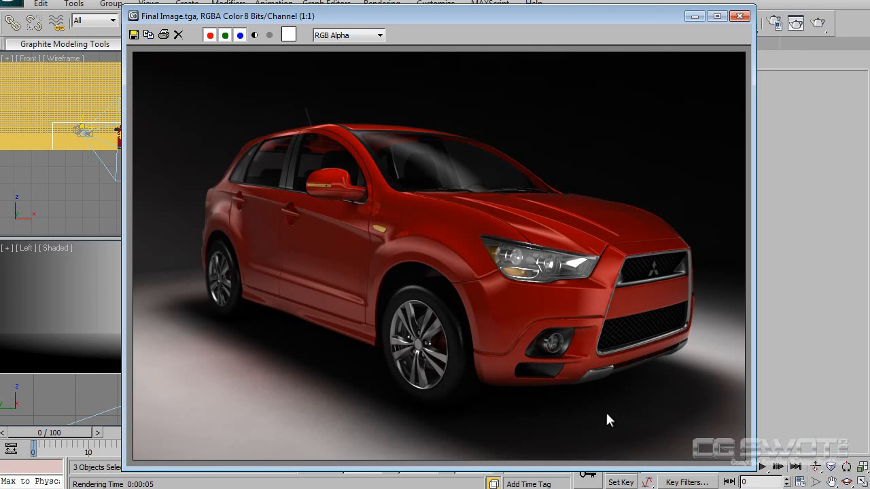
drag(754, 470, 700, 441)
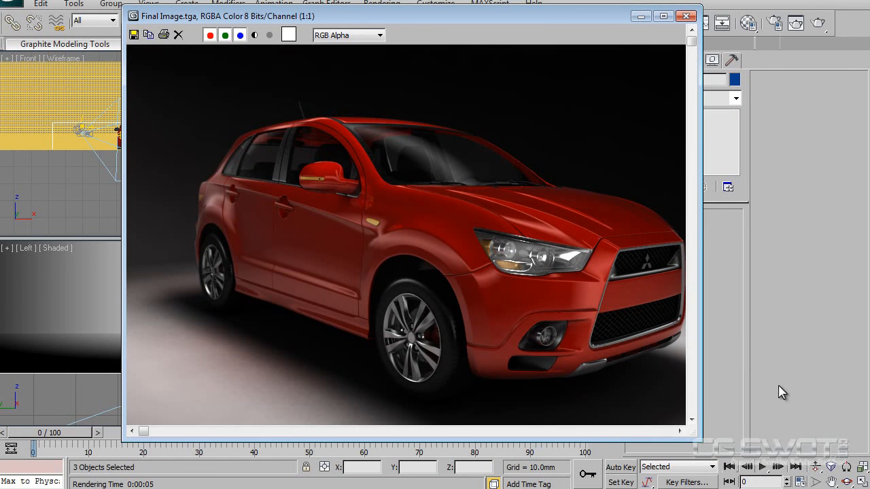